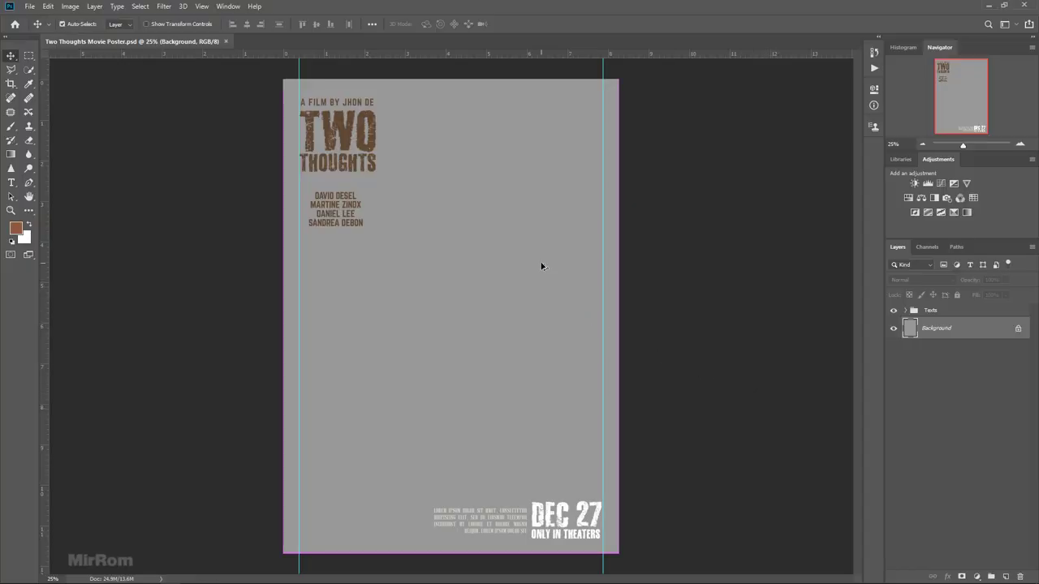
# Step: Check the poster's image size and width, leaving it unchanged
pyautogui.hotkey('ctrl', 'alt', 'i')
pyautogui.click(443, 122)
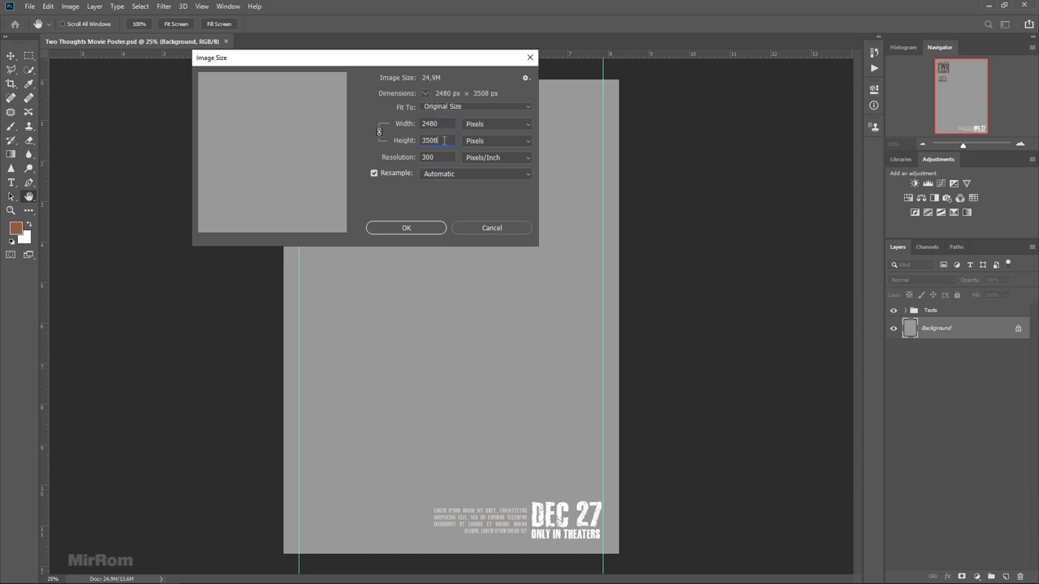
pyautogui.click(423, 227)
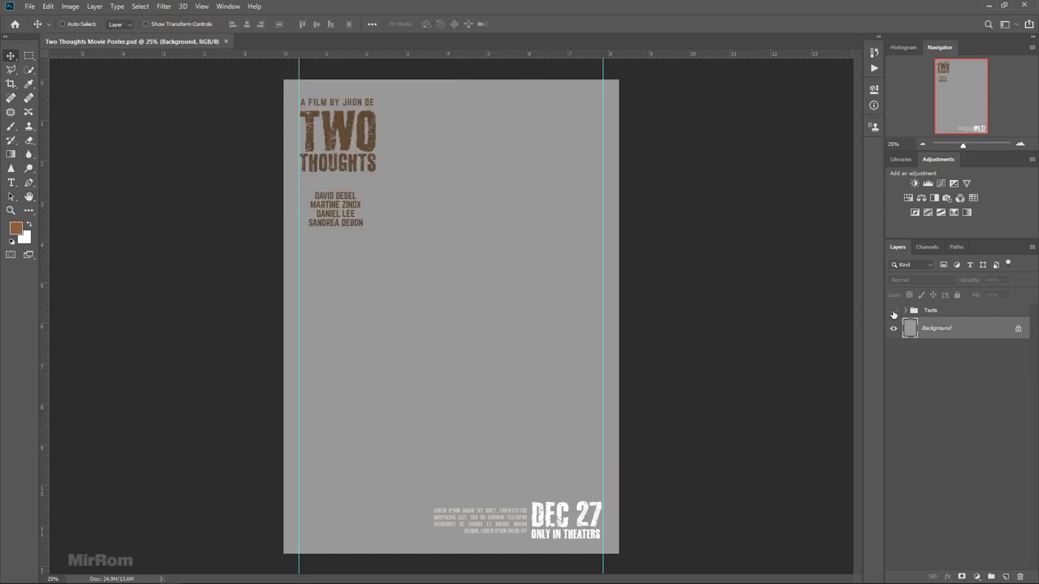
# Step: Review the fonts in the Texts group: Bad Scubia Swing title and the A FILM BY credit line
pyautogui.click(894, 311)
pyautogui.click(905, 310)
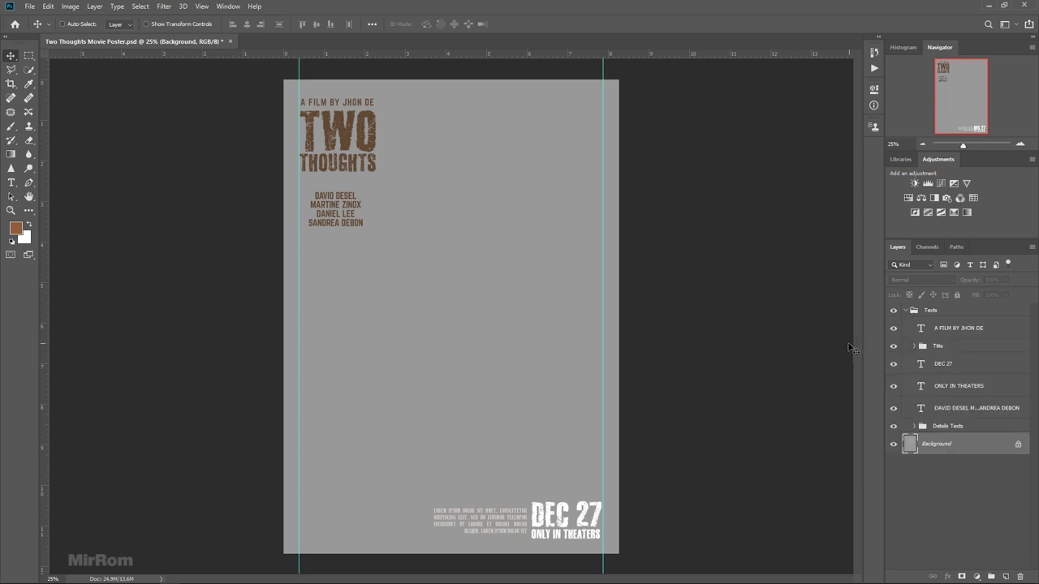
pyautogui.press('t')
pyautogui.click(914, 347)
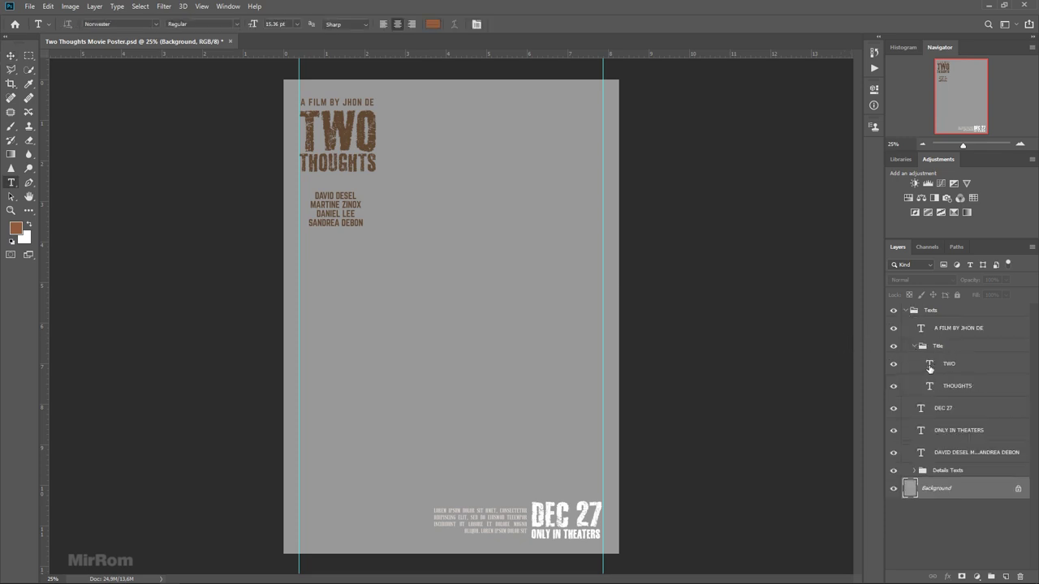
pyautogui.click(941, 363)
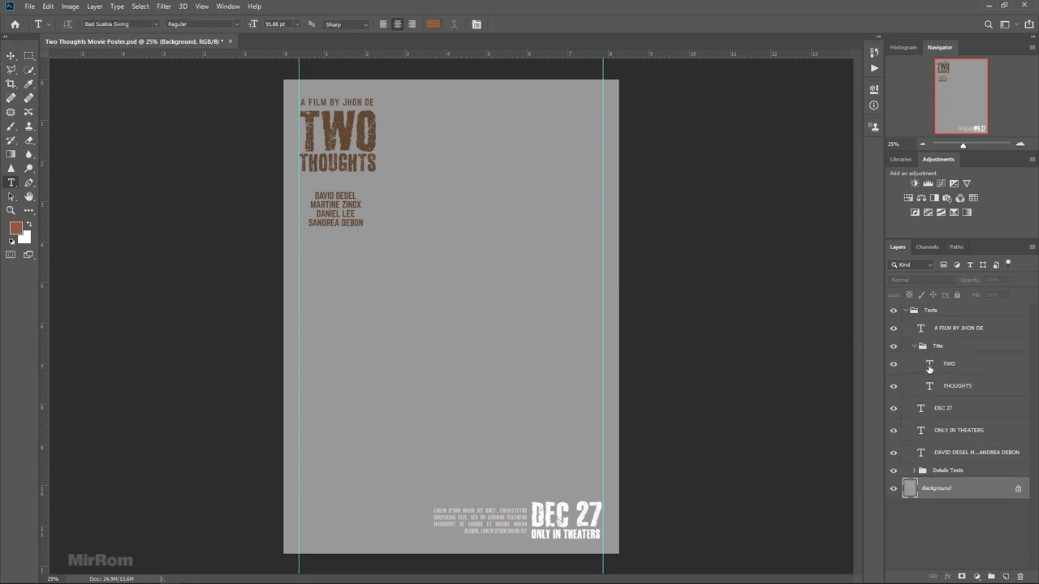
pyautogui.click(478, 26)
pyautogui.click(799, 165)
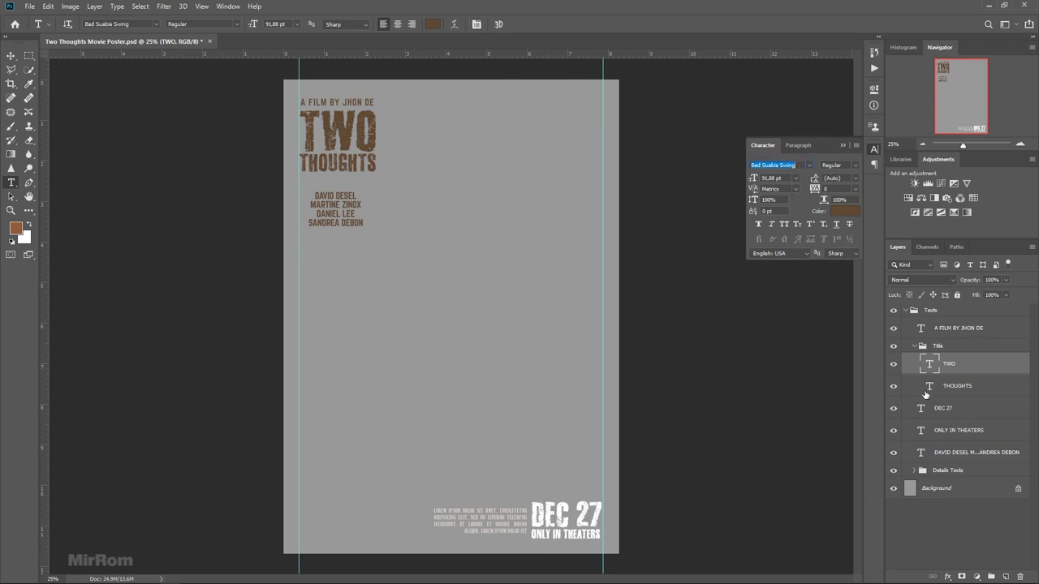
pyautogui.click(945, 331)
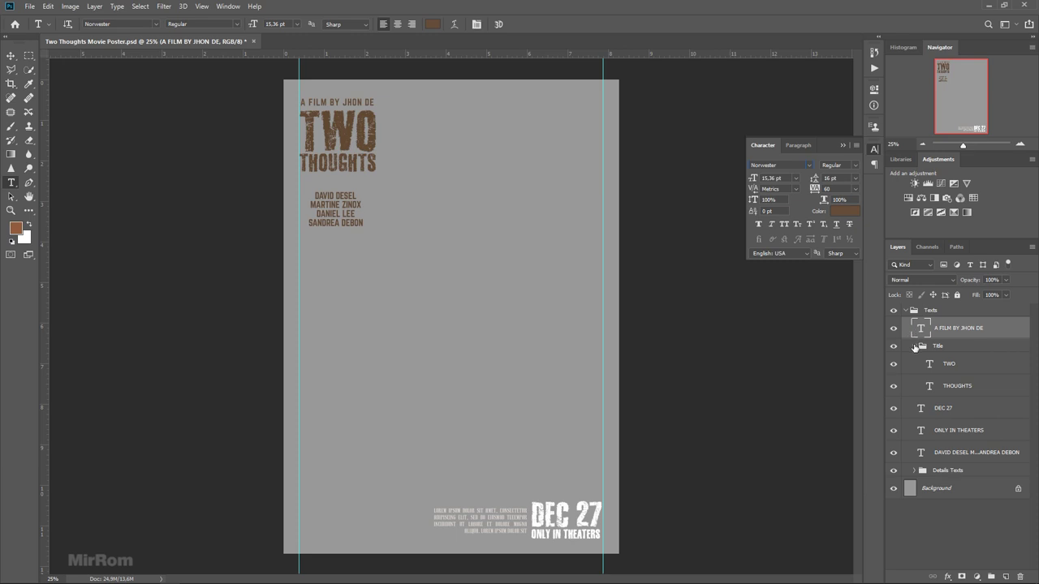
pyautogui.click(914, 346)
pyautogui.click(906, 311)
pyautogui.click(842, 145)
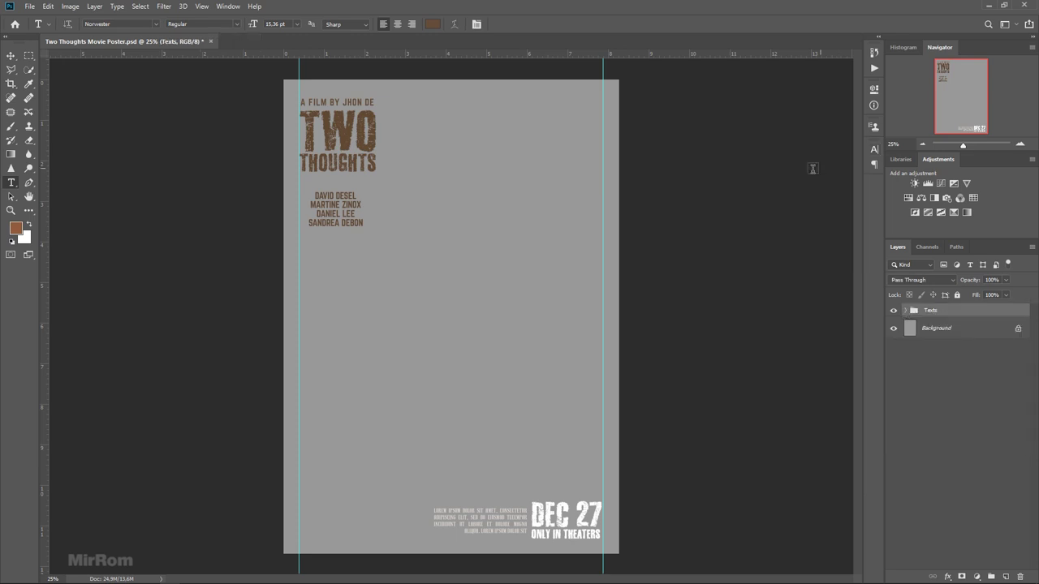
# Step: Hide the whole Texts group and select the Background layer
pyautogui.press('v')
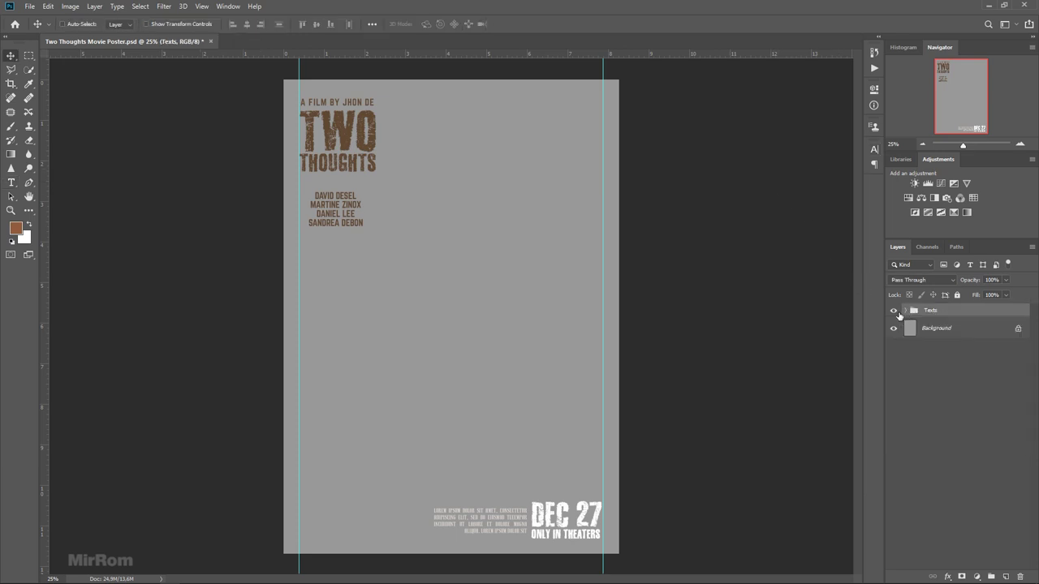
pyautogui.click(895, 311)
pyautogui.click(937, 329)
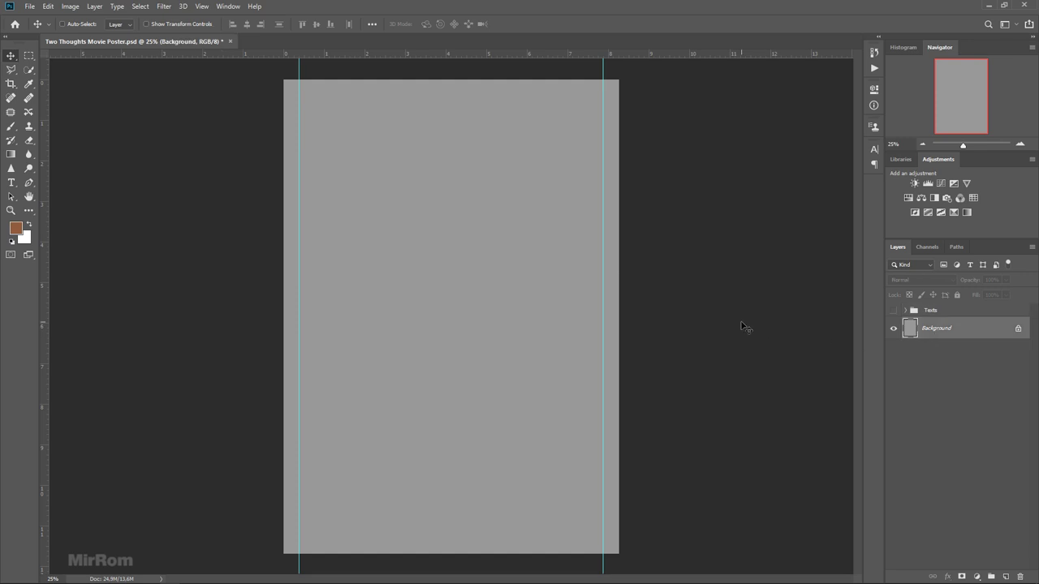
# Step: Open the mortar-176798 concrete texture image
pyautogui.click(31, 6)
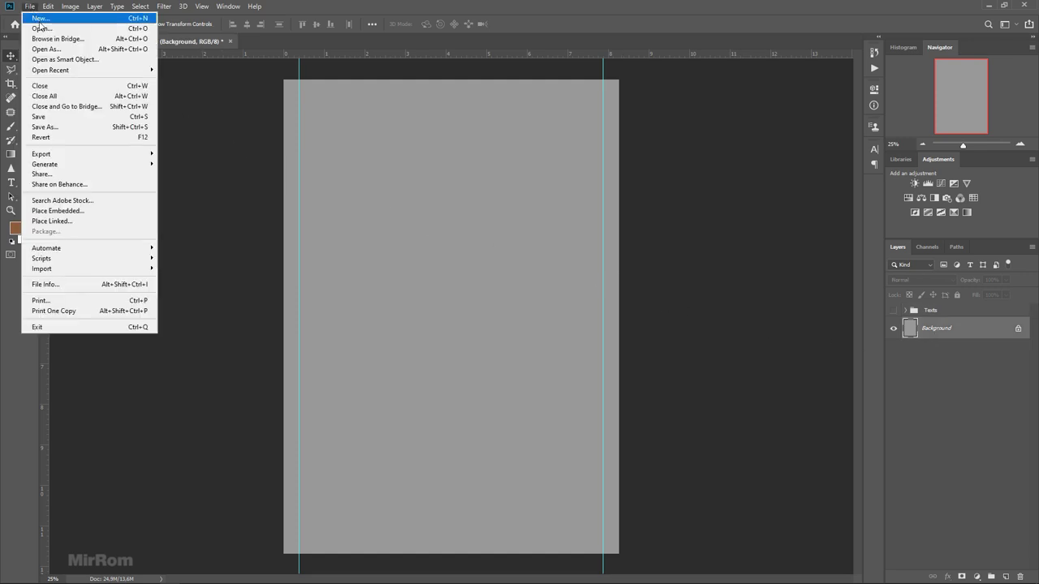
pyautogui.click(72, 31)
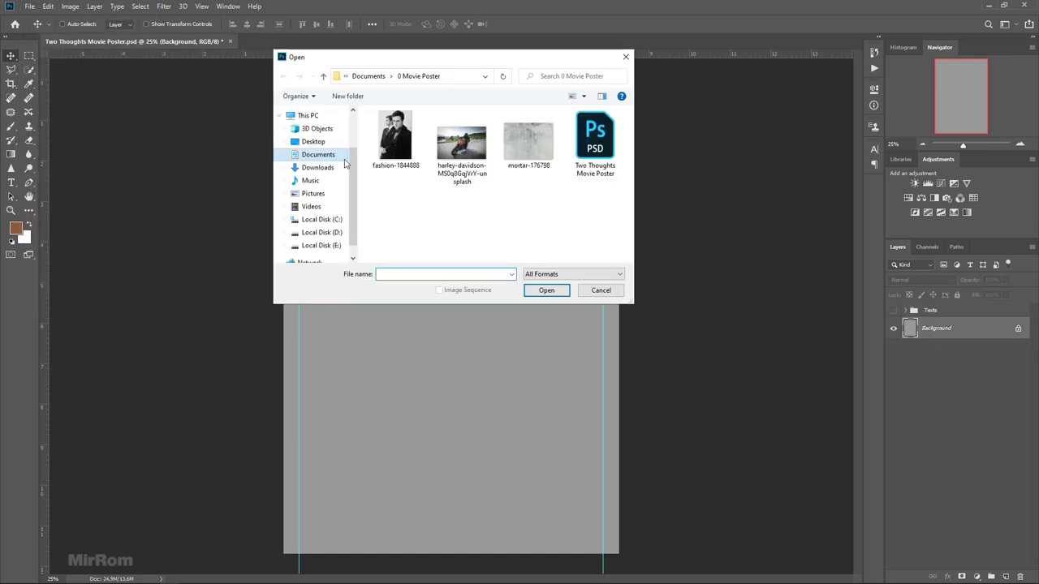
pyautogui.click(540, 162)
pyautogui.click(559, 290)
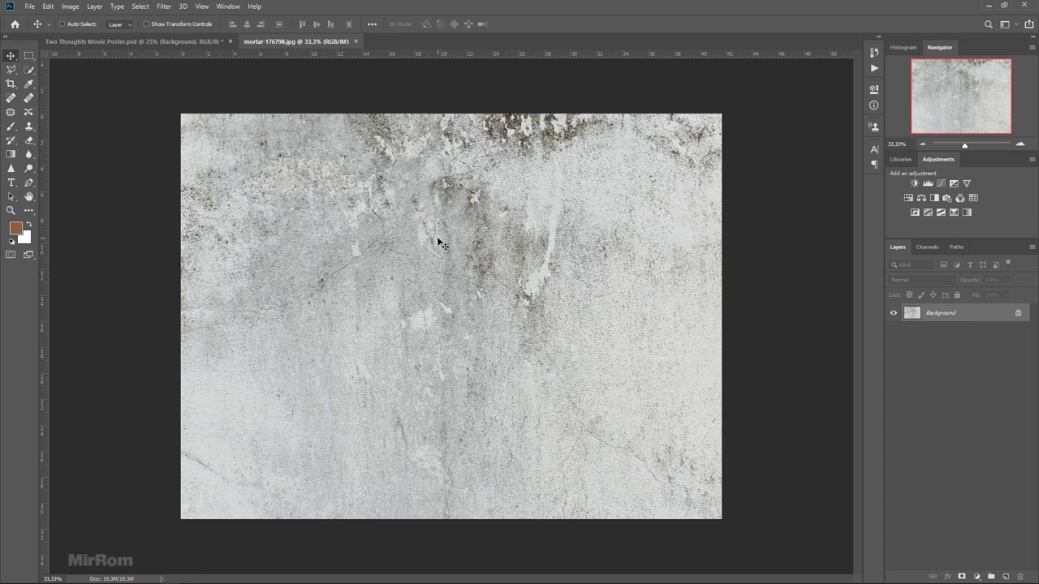
# Step: Move the mortar texture into the poster as a new layer and close its document
pyautogui.moveTo(410, 230)
pyautogui.mouseDown()
pyautogui.moveTo(432, 194)
pyautogui.moveTo(503, 313)
pyautogui.mouseUp()
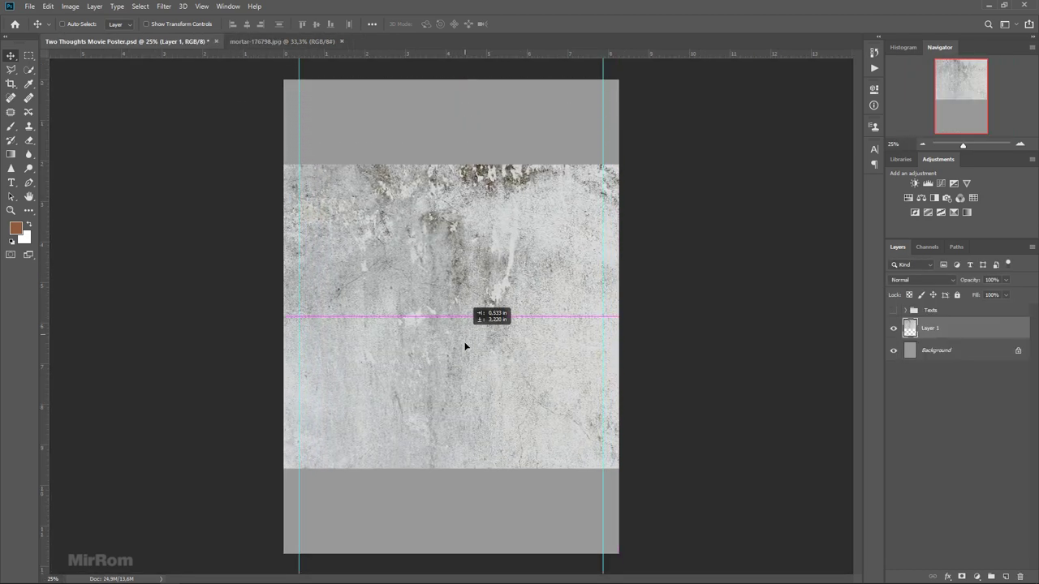
pyautogui.click(342, 41)
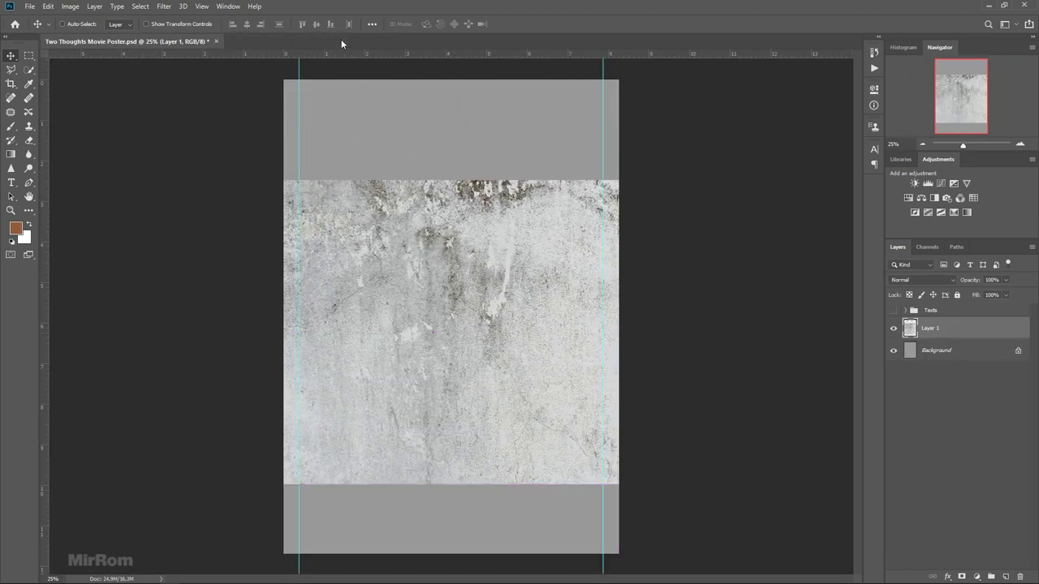
pyautogui.doubleClick(930, 328)
pyautogui.write('Texture')
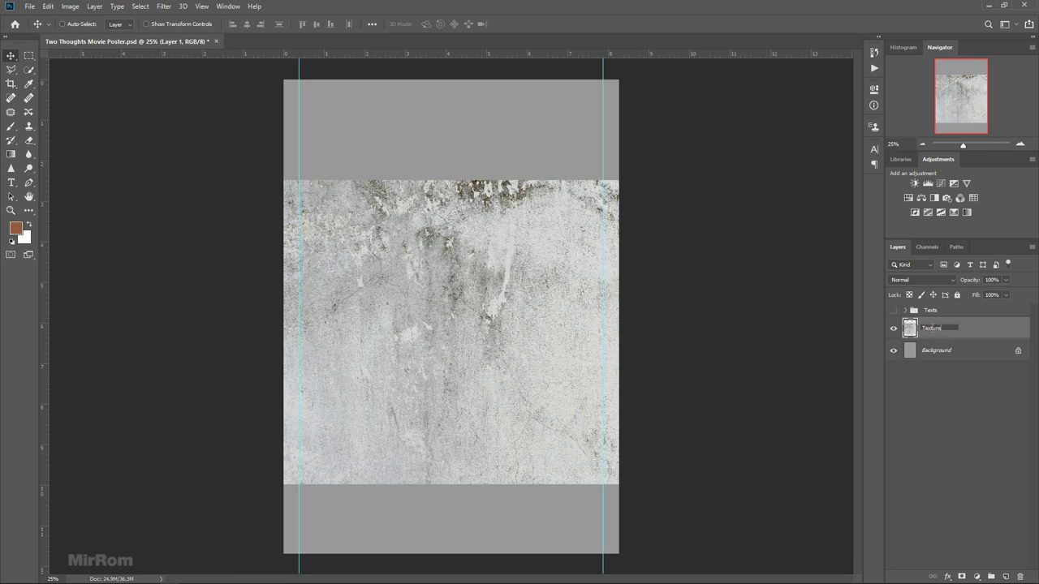
# Step: Rename the new layer Textures and convert it to a smart object
pyautogui.write('s')
pyautogui.press('Return')
pyautogui.rightClick(970, 329)
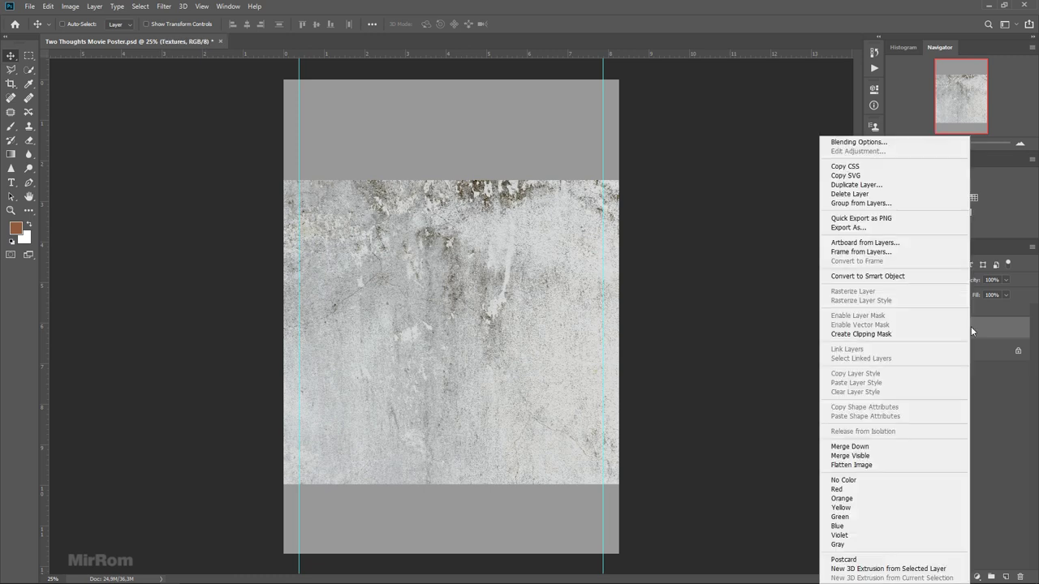
pyautogui.click(927, 277)
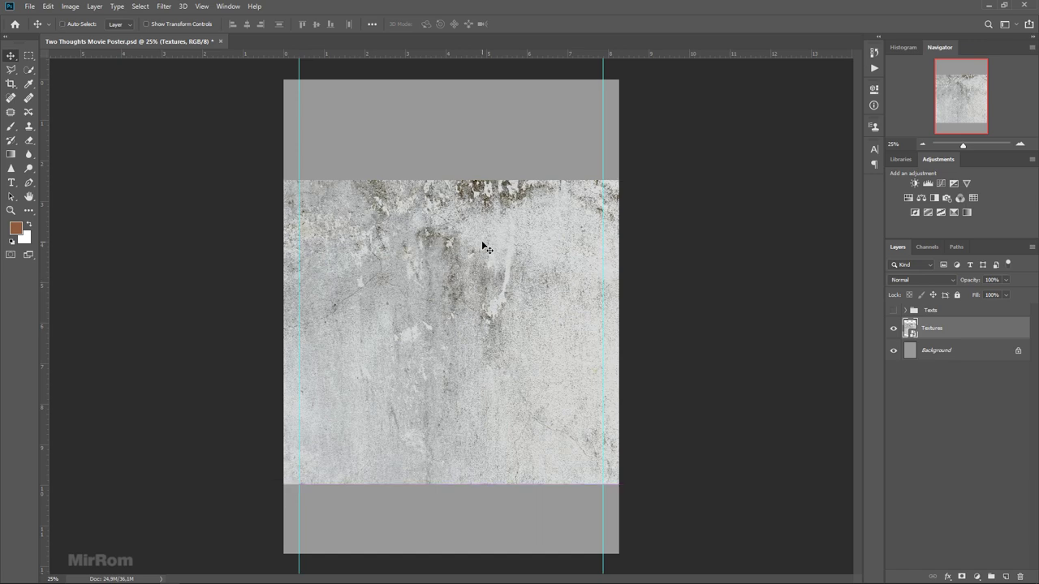
# Step: Rotate the texture 90° to portrait and scale it to fill the whole poster
pyautogui.hotkey('ctrl', 't')
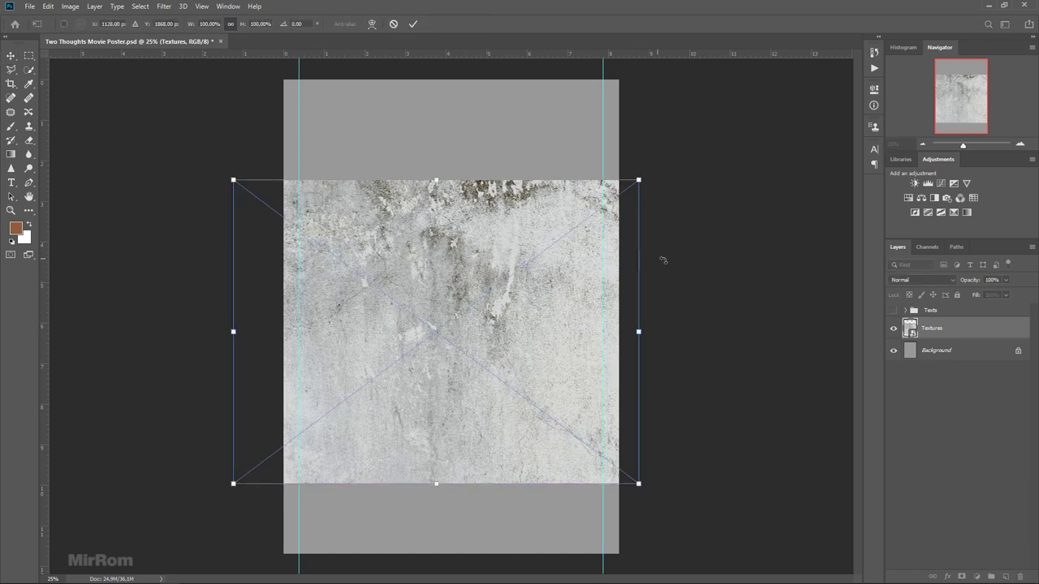
pyautogui.moveTo(663, 259); pyautogui.dragTo(403, 102)
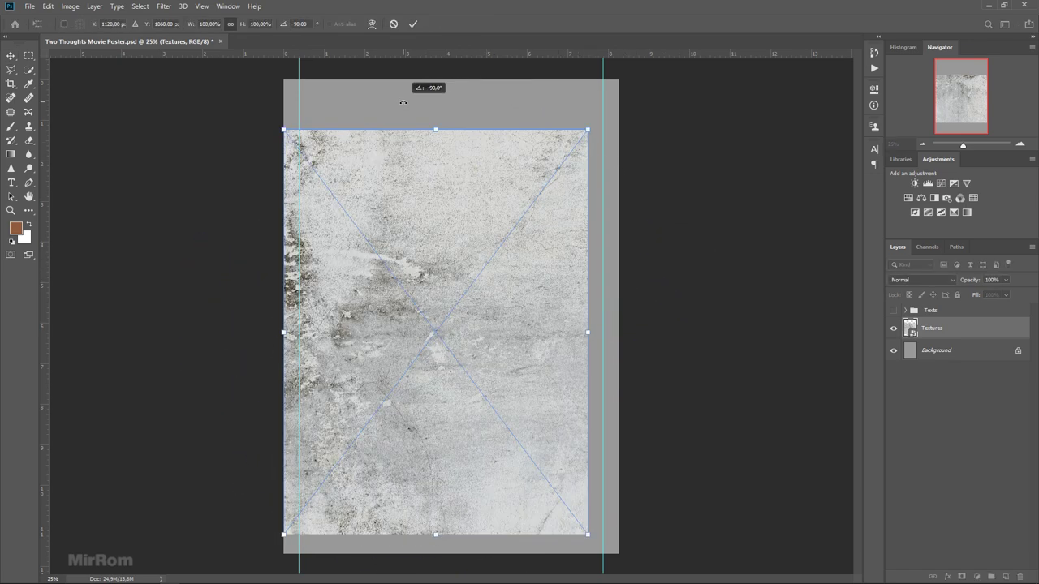
pyautogui.moveTo(441, 186); pyautogui.dragTo(439, 136)
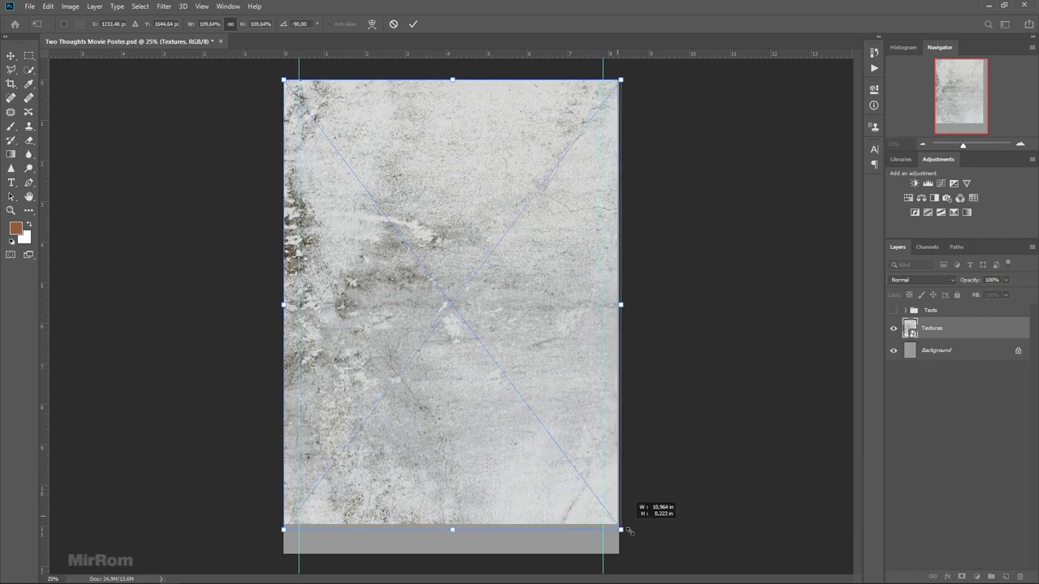
pyautogui.moveTo(589, 485); pyautogui.dragTo(639, 557)
pyautogui.moveTo(600, 436); pyautogui.dragTo(591, 429)
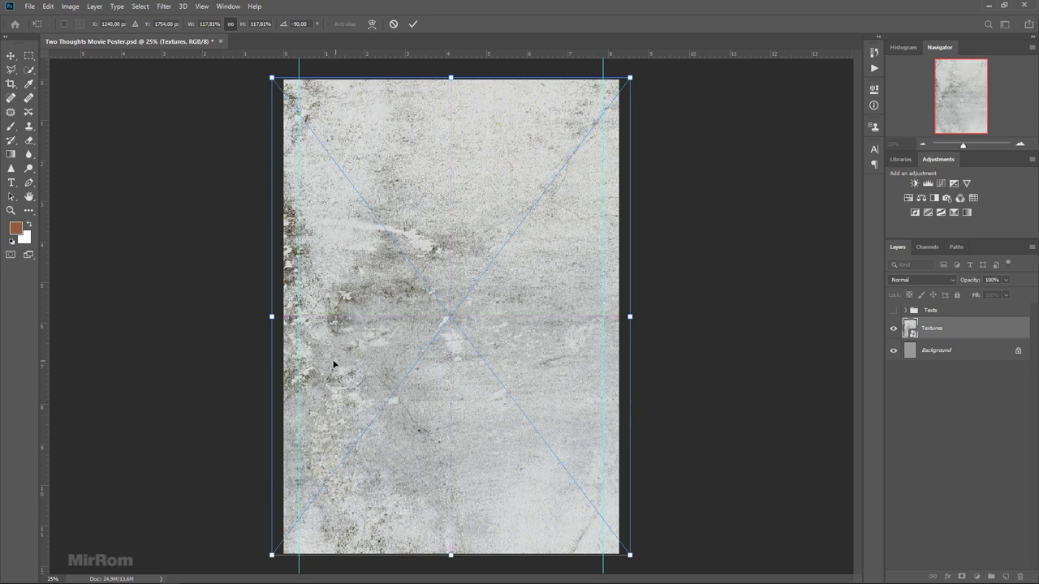
pyautogui.moveTo(272, 316); pyautogui.dragTo(277, 316)
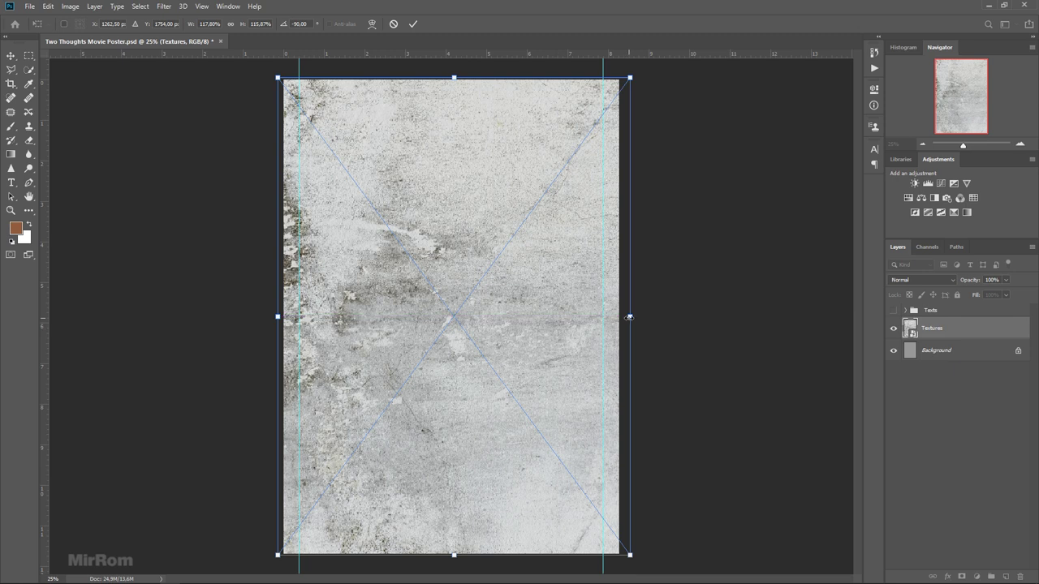
pyautogui.moveTo(629, 316); pyautogui.dragTo(623, 317)
pyautogui.click(412, 24)
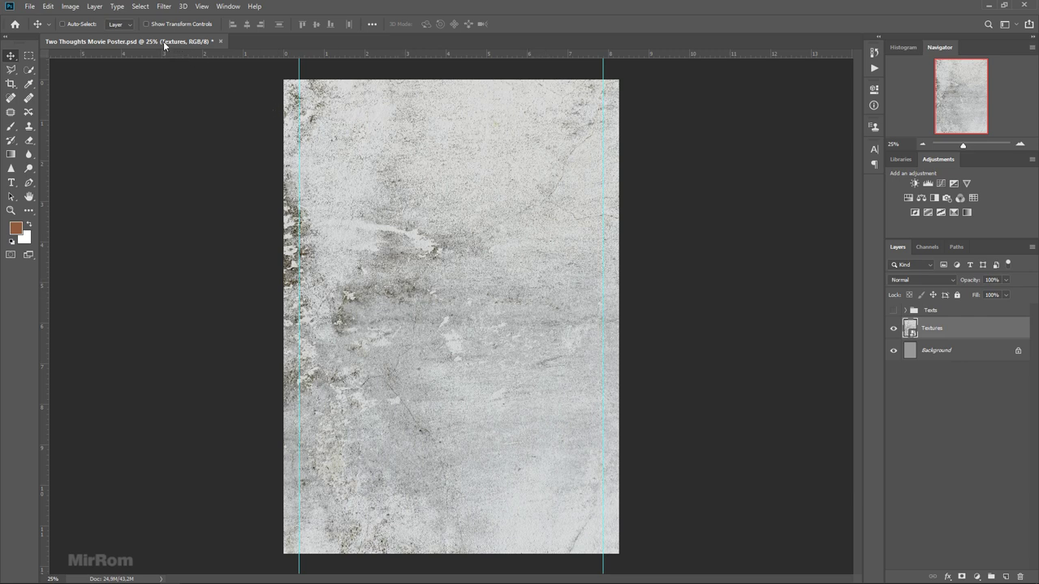
# Step: Apply Levels to Textures with input 35, 0.64, 255 and output 44–194
pyautogui.click(72, 6)
pyautogui.moveTo(113, 35)
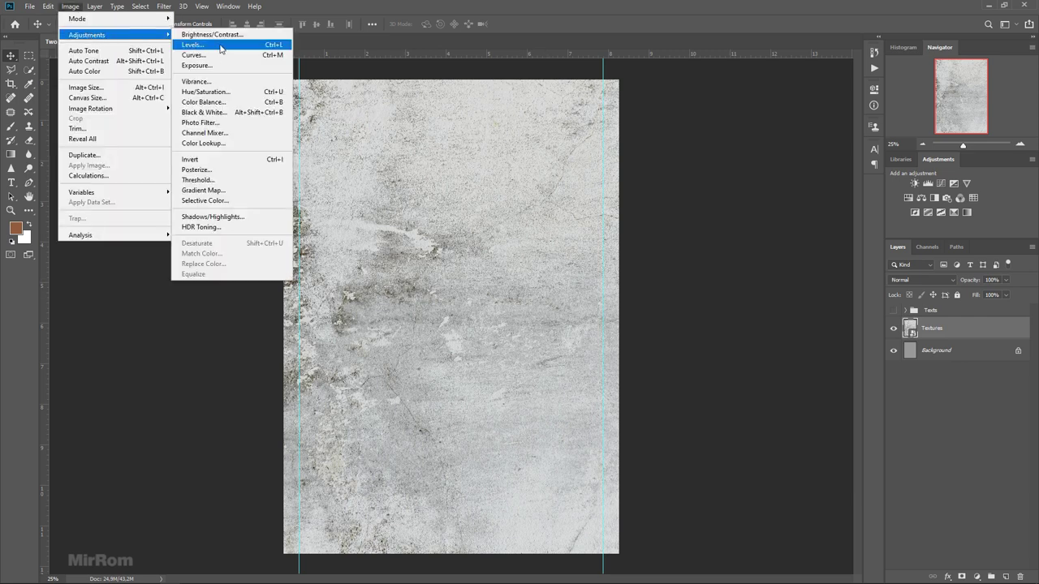
pyautogui.click(230, 45)
pyautogui.moveTo(470, 118); pyautogui.dragTo(641, 141)
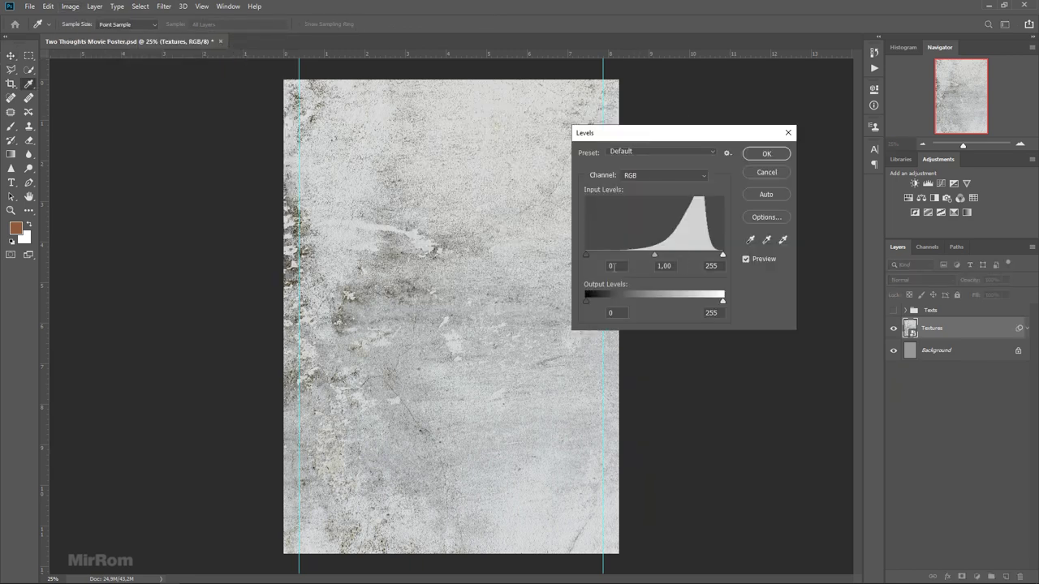
pyautogui.moveTo(587, 255); pyautogui.dragTo(608, 255)
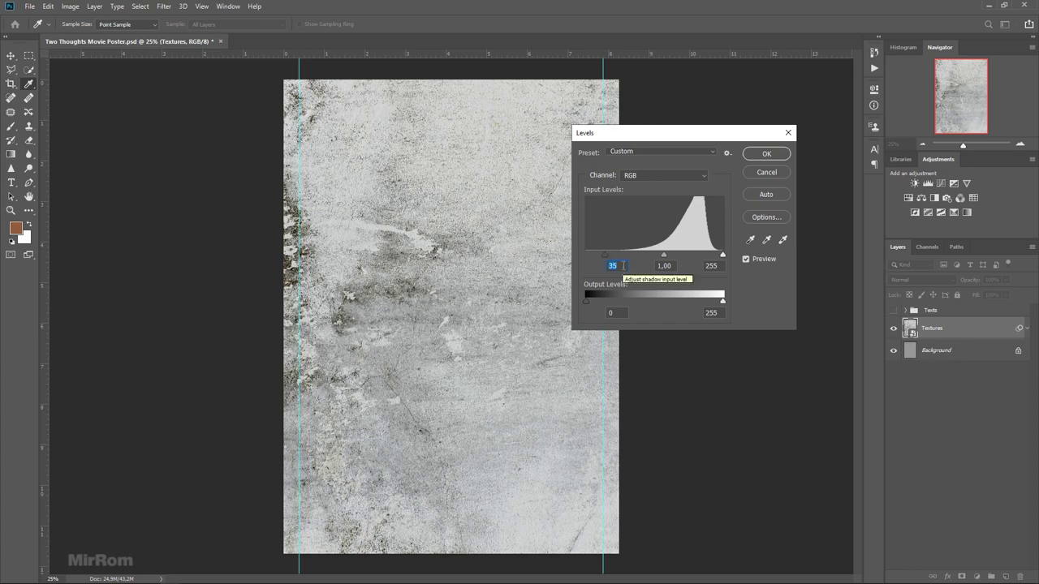
pyautogui.moveTo(663, 254); pyautogui.dragTo(682, 258)
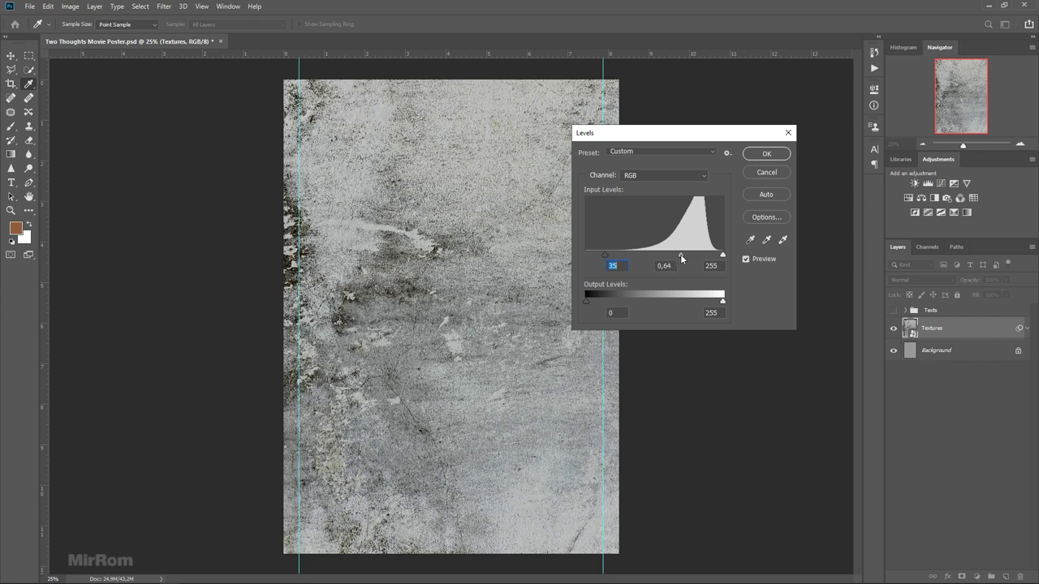
pyautogui.press('Tab')
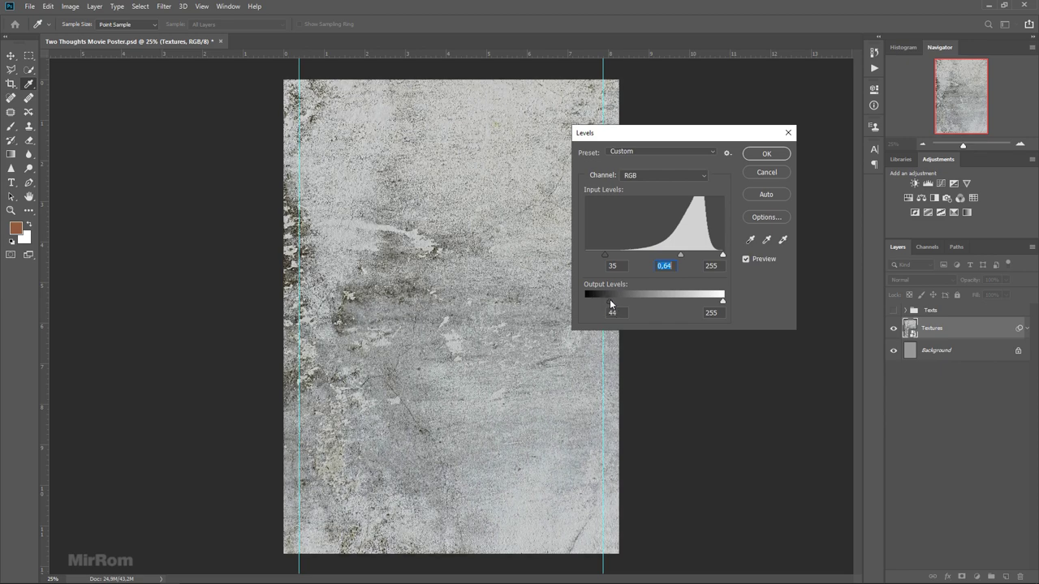
pyautogui.press('Tab')
pyautogui.press('Tab')
pyautogui.moveTo(723, 301); pyautogui.dragTo(689, 304)
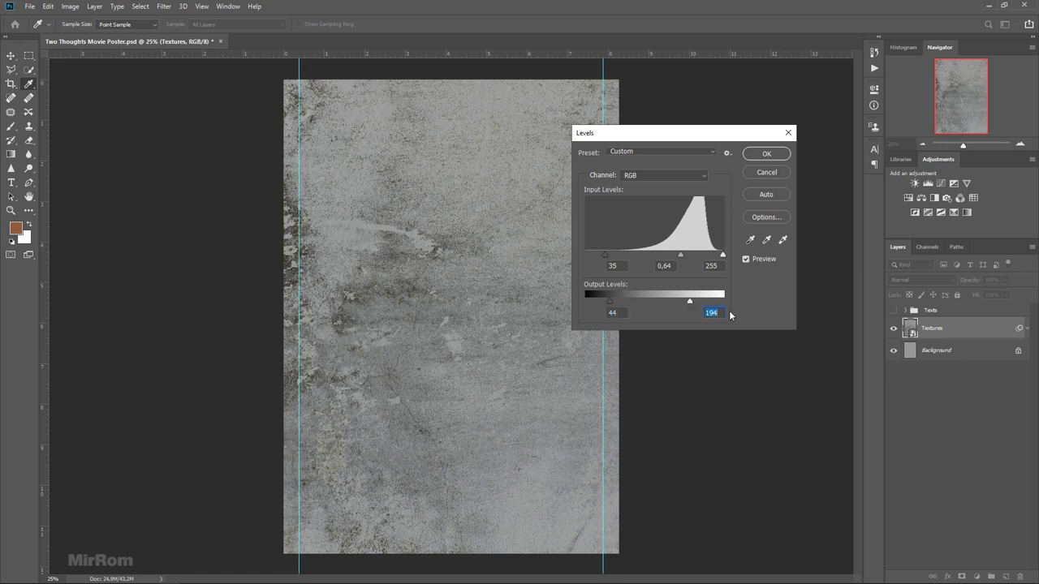
pyautogui.doubleClick(746, 259)
pyautogui.click(764, 156)
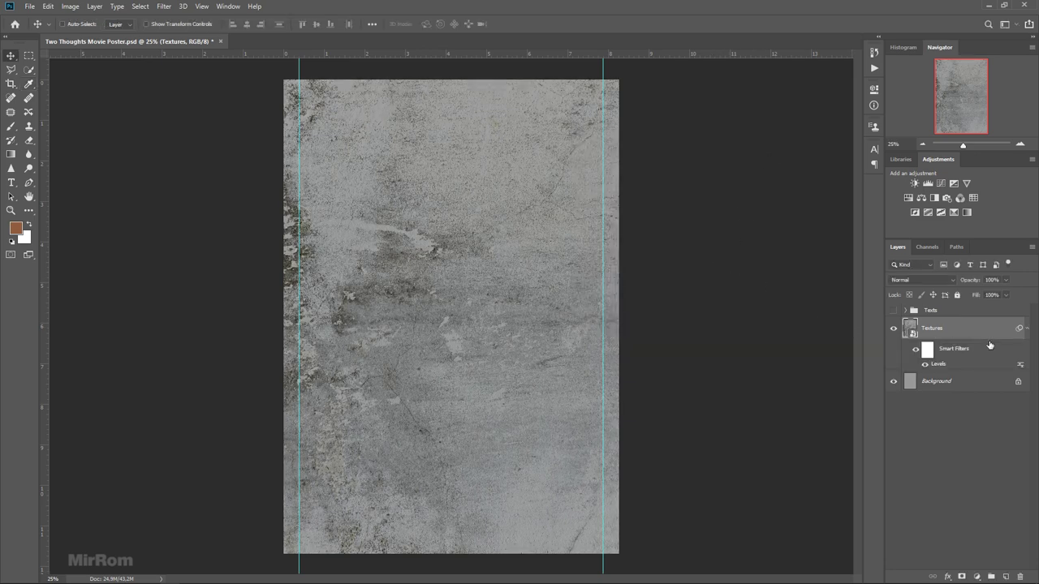
# Step: Open the fashion-1844888 photo of the two men and fit it to the window
pyautogui.click(1026, 329)
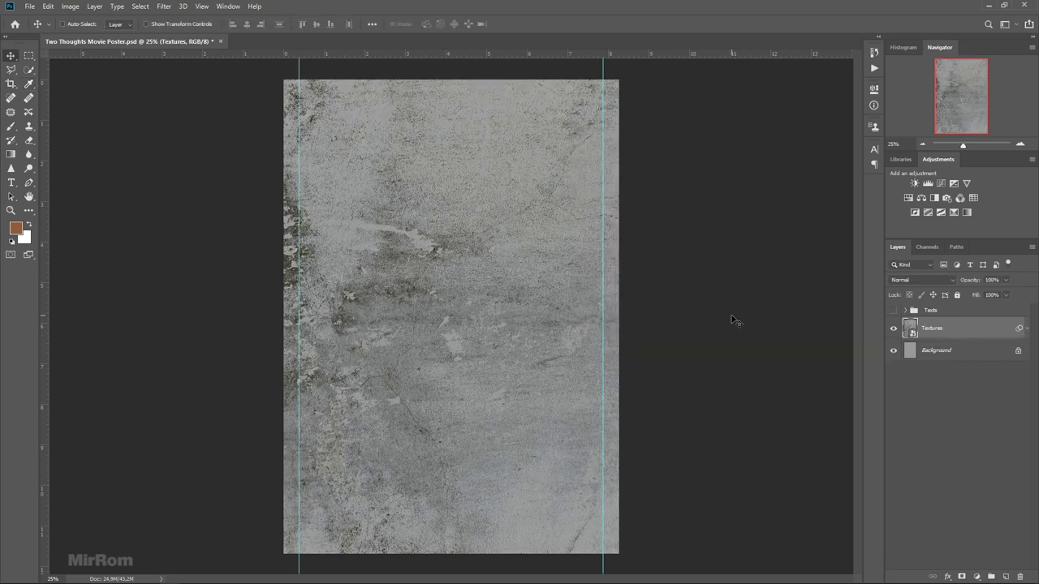
pyautogui.click(29, 7)
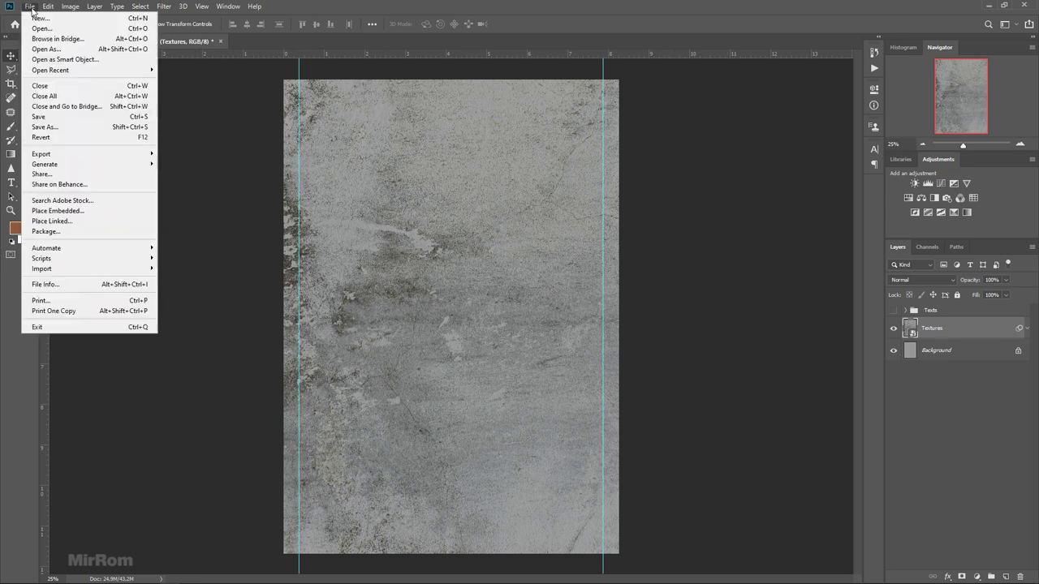
pyautogui.click(63, 30)
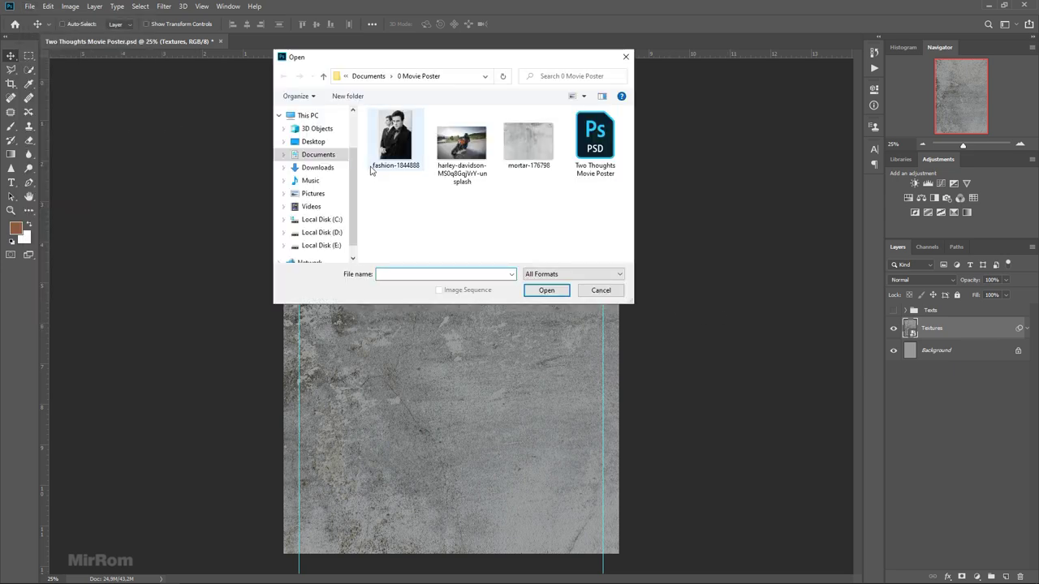
pyautogui.click(395, 137)
pyautogui.click(538, 291)
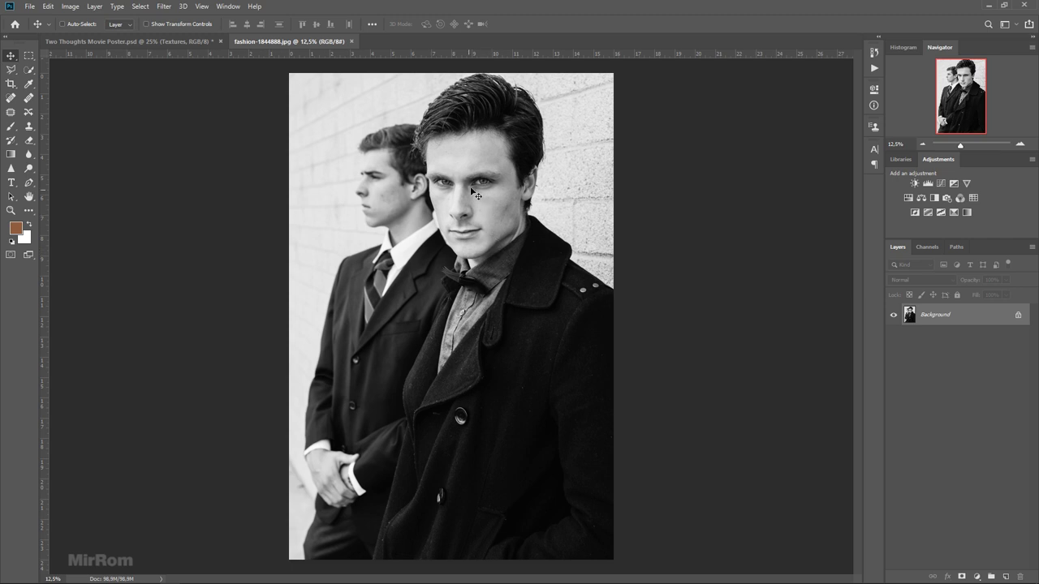
pyautogui.hotkey('ctrl', '0')
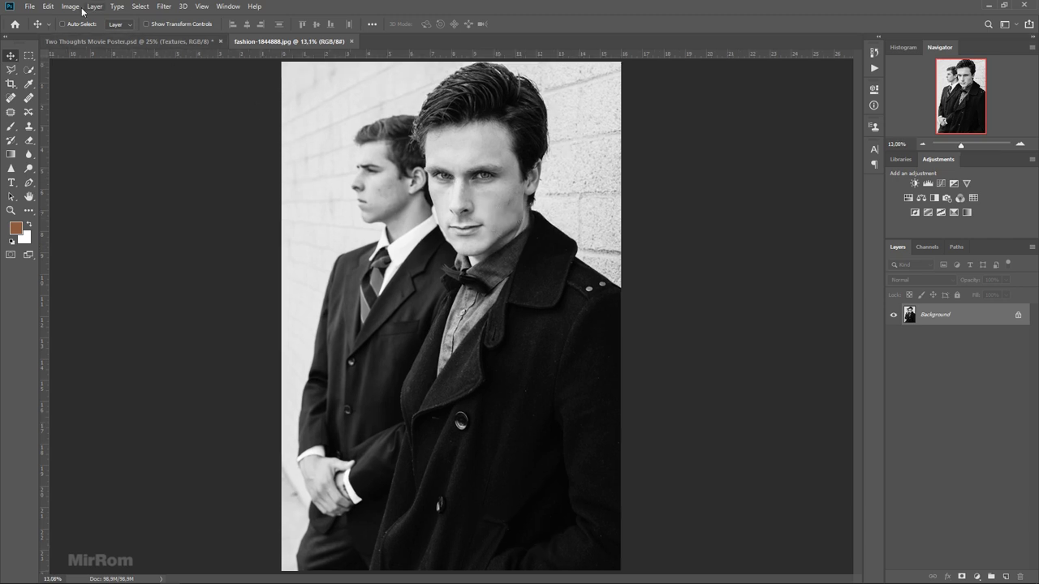
# Step: Resize the photo to 3000 px wide (3000 × 4500) and zoom to 25%
pyautogui.click(79, 7)
pyautogui.click(90, 146)
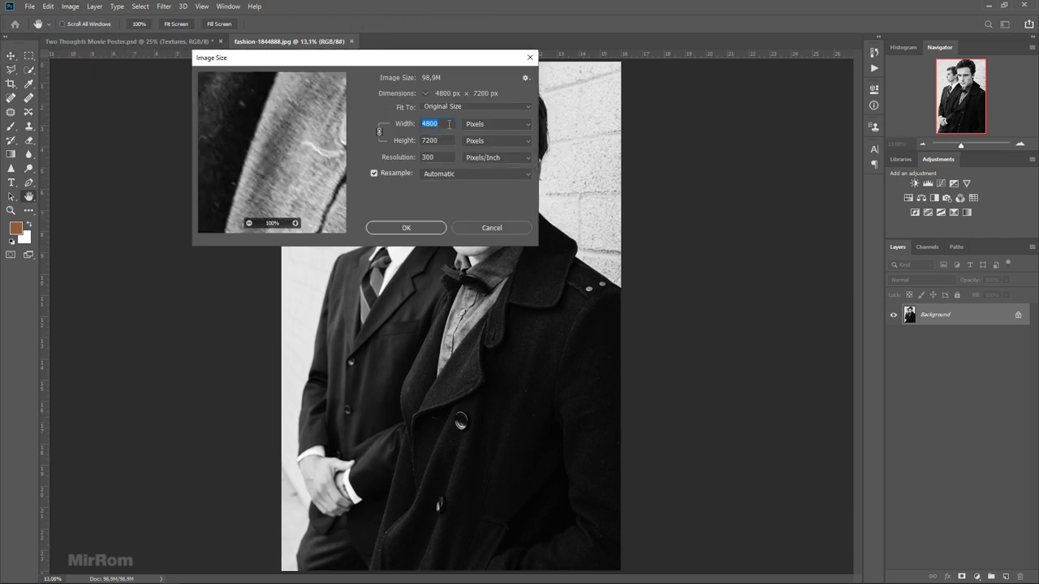
pyautogui.write('3000')
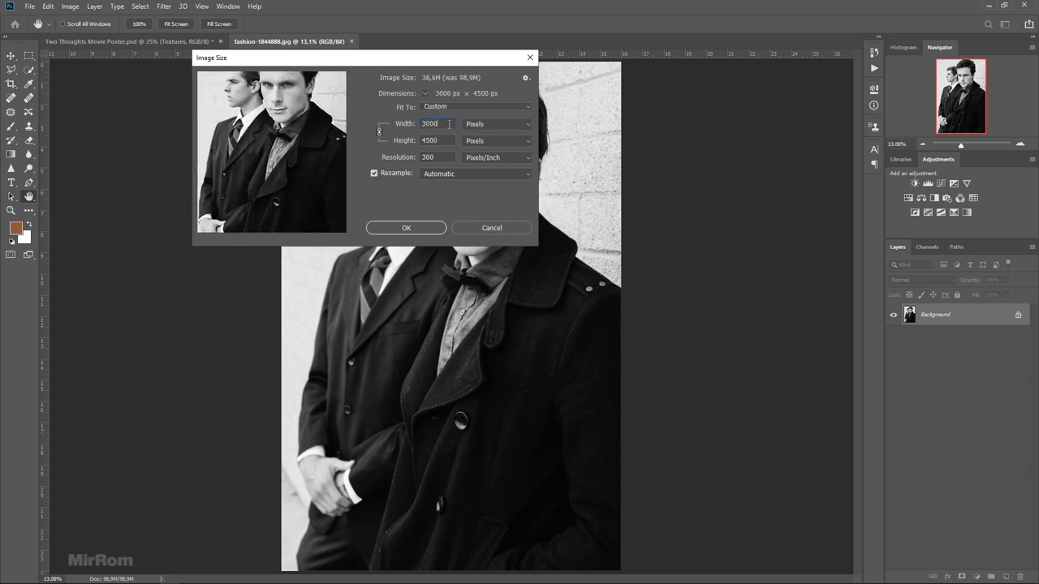
pyautogui.press('Return')
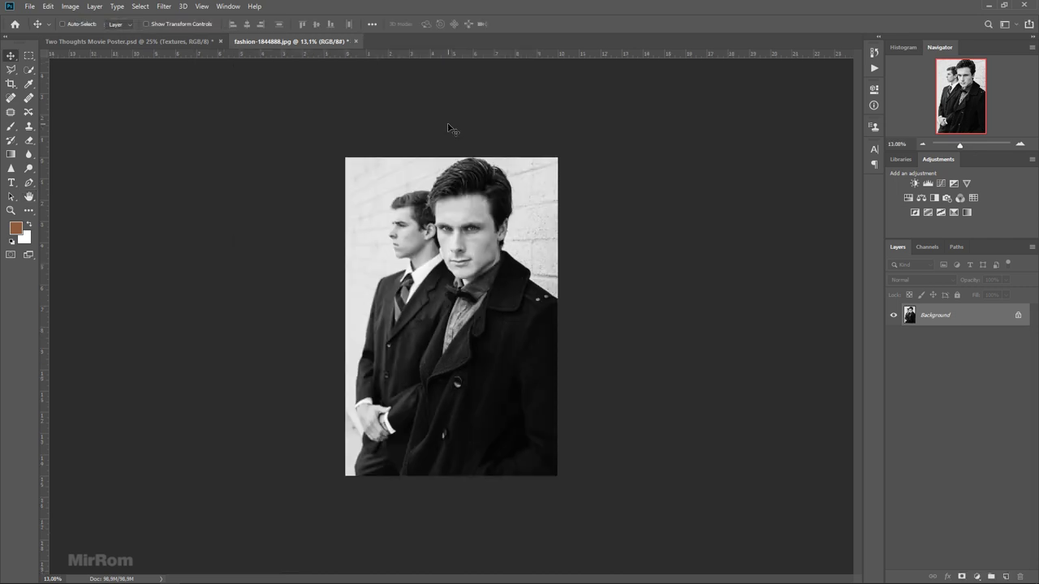
pyautogui.hotkey('ctrl', '+')
pyautogui.hotkey('ctrl', '+')
# Step: Use Quick Selection's Select Subject to select both men, then zoom to 50% to inspect
pyautogui.scroll(1, 428, 176)
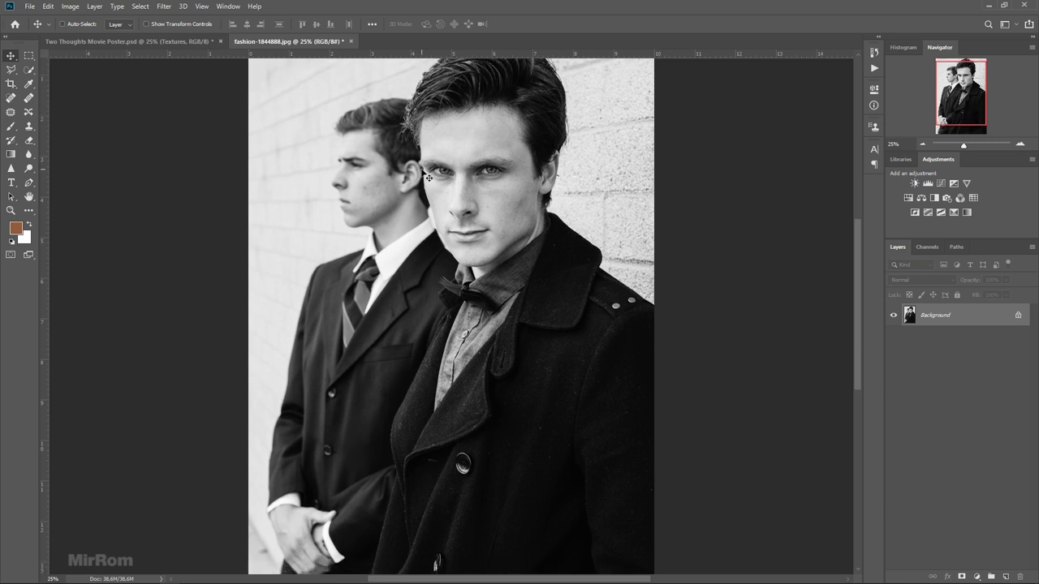
pyautogui.click(30, 70)
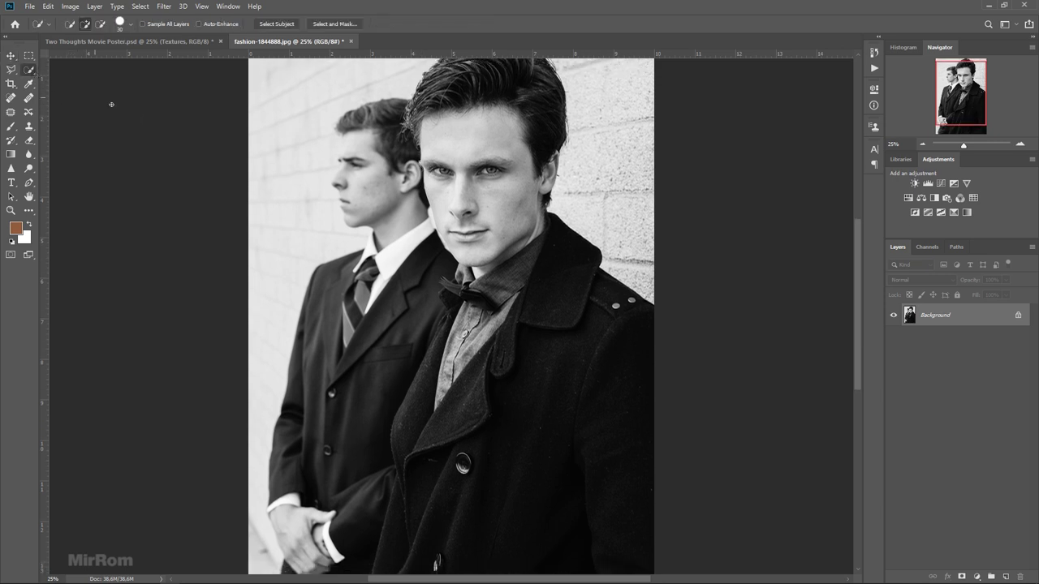
pyautogui.click(289, 25)
pyautogui.keyDown('ctrl'); pyautogui.click(457, 195); pyautogui.keyUp('ctrl')
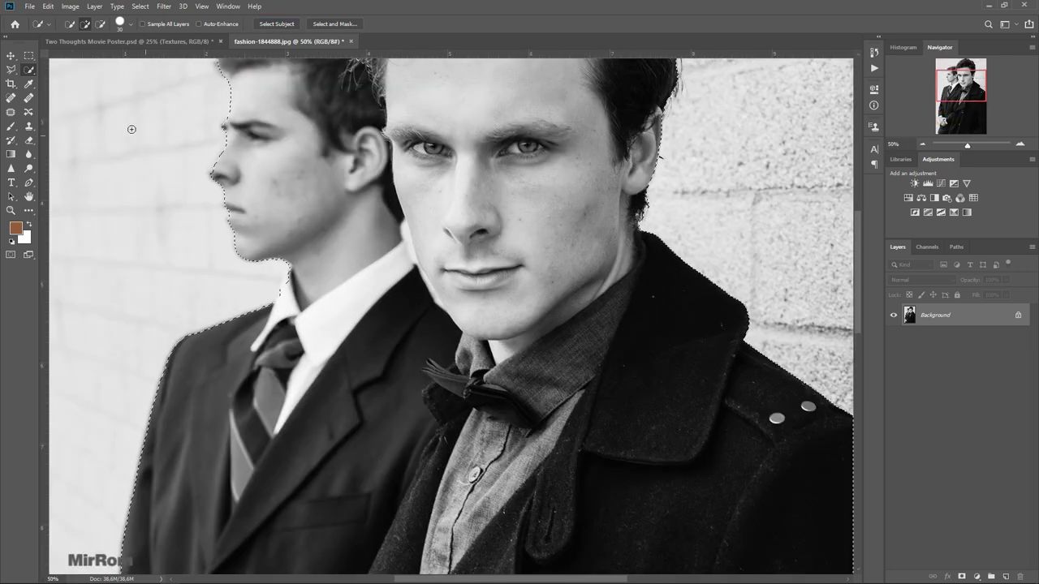
pyautogui.click(12, 71)
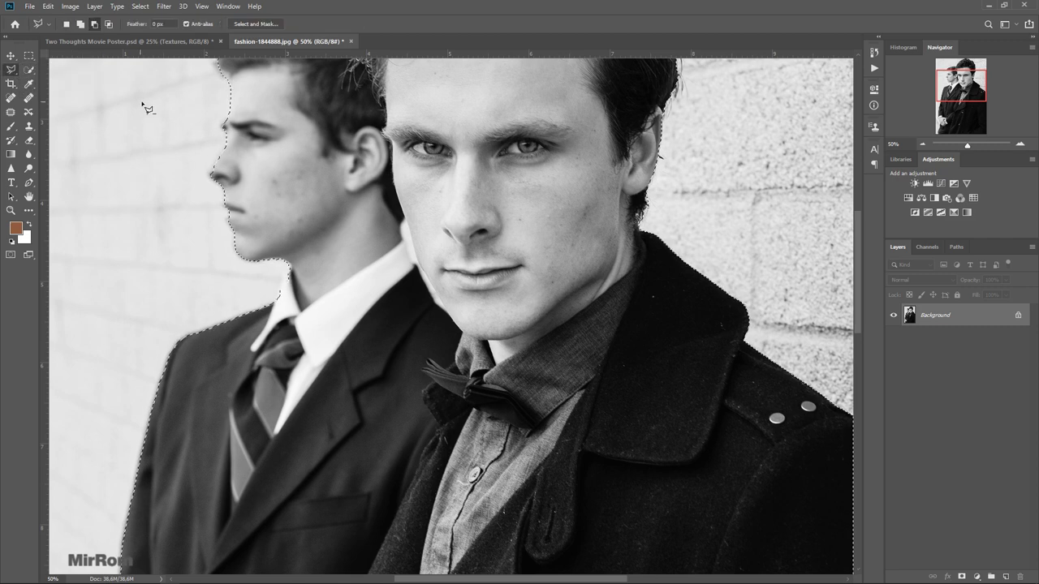
# Step: Zoom to 100% on the faces and lasso-add the missed area along the left man's jaw and neck
pyautogui.keyDown('ctrl'); pyautogui.click(455, 252); pyautogui.keyUp('ctrl')
pyautogui.keyDown('ctrl'); pyautogui.click(438, 234); pyautogui.keyUp('ctrl')
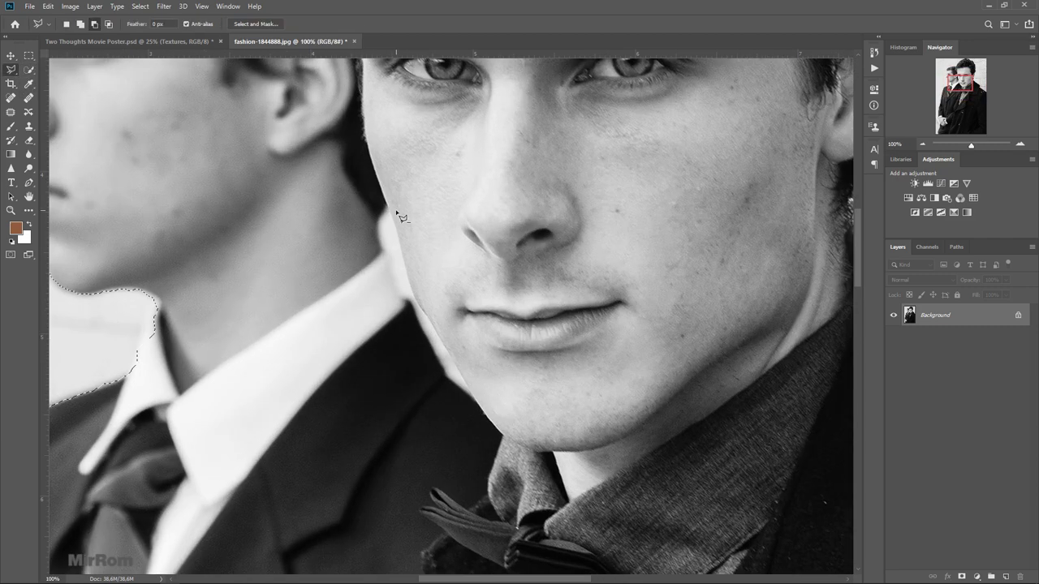
pyautogui.moveTo(380, 221)
pyautogui.mouseDown()
pyautogui.moveTo(400, 288)
pyautogui.moveTo(459, 390)
pyautogui.moveTo(390, 210)
pyautogui.mouseUp()
pyautogui.moveTo(582, 578); pyautogui.dragTo(493, 572)
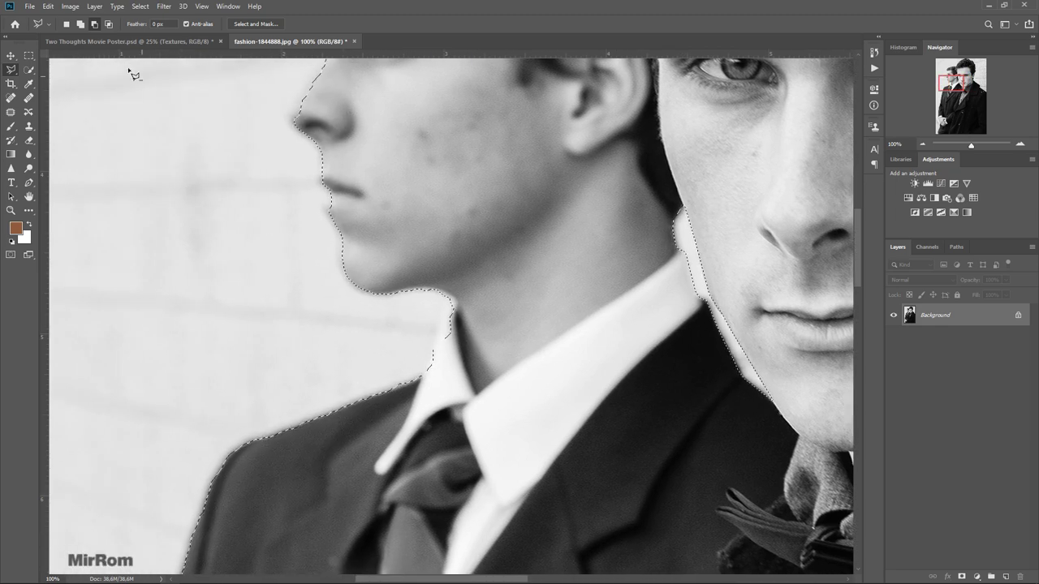
pyautogui.click(80, 24)
pyautogui.moveTo(448, 334); pyautogui.dragTo(427, 378)
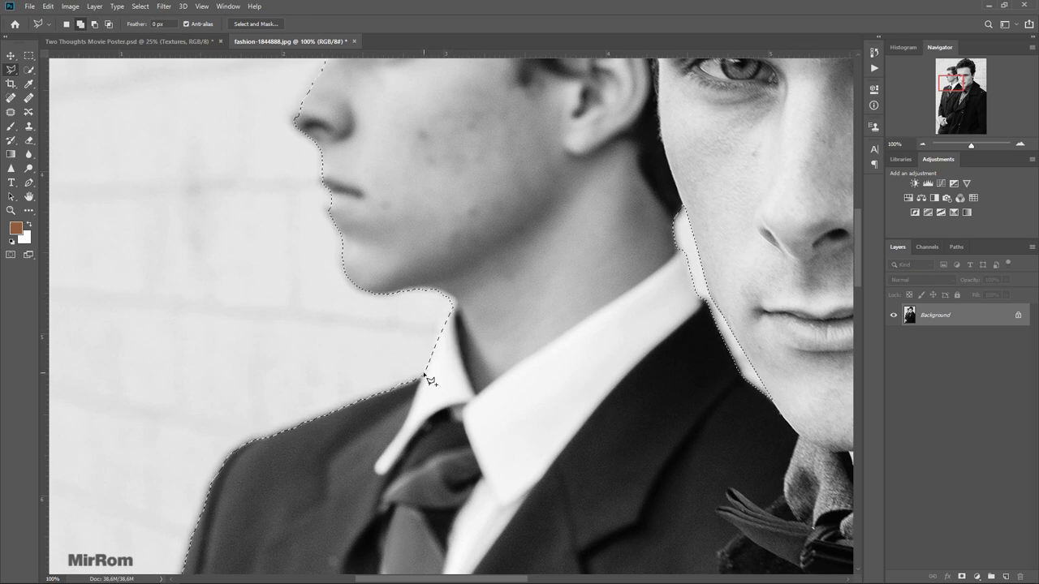
pyautogui.moveTo(430, 383); pyautogui.dragTo(428, 380)
# Step: Move the view to the right man's hair and set the lasso to subtract from the selection
pyautogui.scroll(2, 341, 293)
pyautogui.scroll(1, 339, 292)
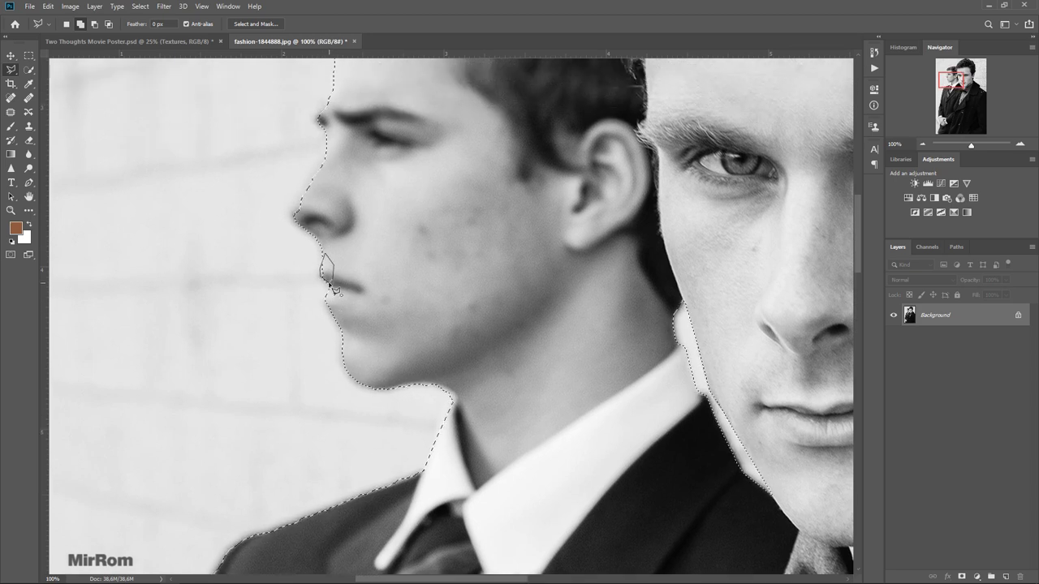
pyautogui.scroll(3, 324, 300)
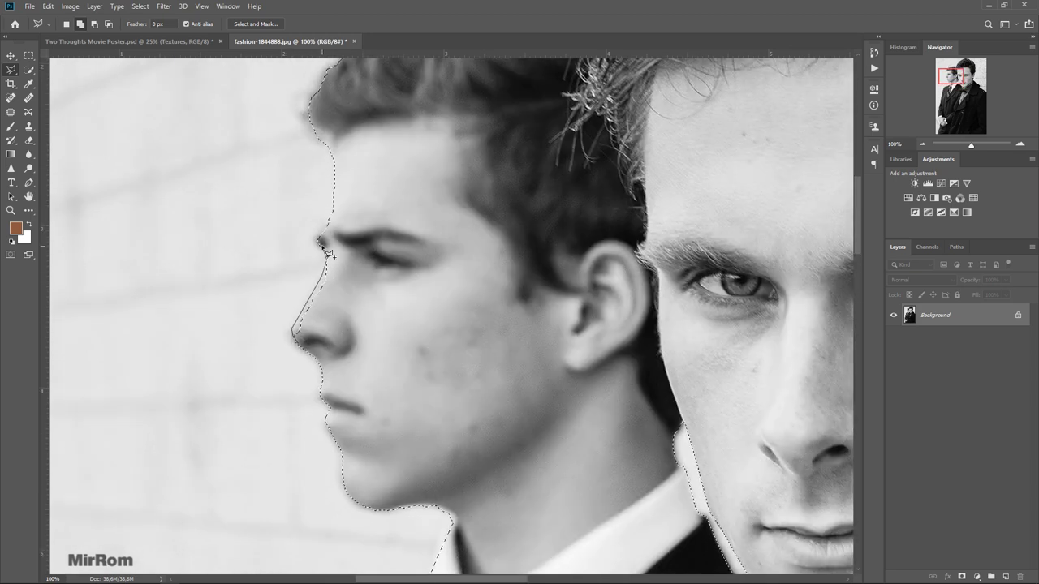
pyautogui.scroll(3, 325, 321)
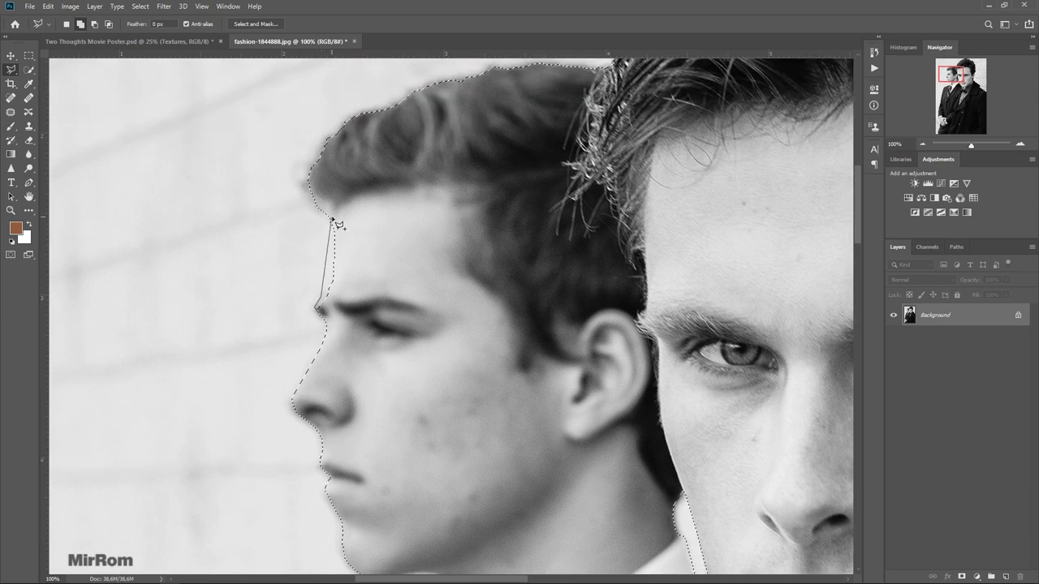
pyautogui.scroll(3, 324, 321)
pyautogui.moveTo(325, 339); pyautogui.dragTo(607, 213)
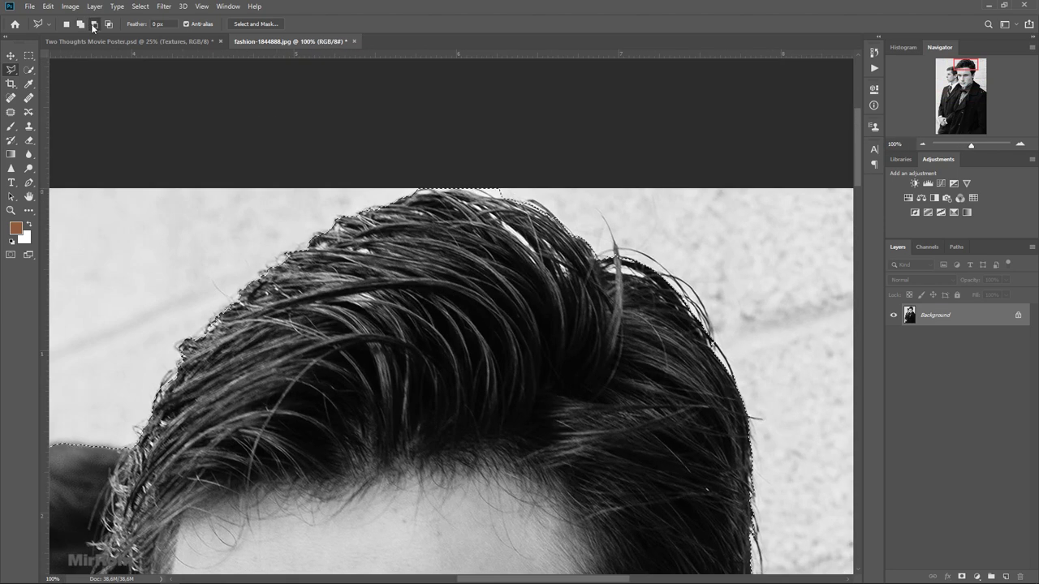
pyautogui.click(94, 24)
pyautogui.scroll(-3, 615, 300)
pyautogui.scroll(-3, 608, 294)
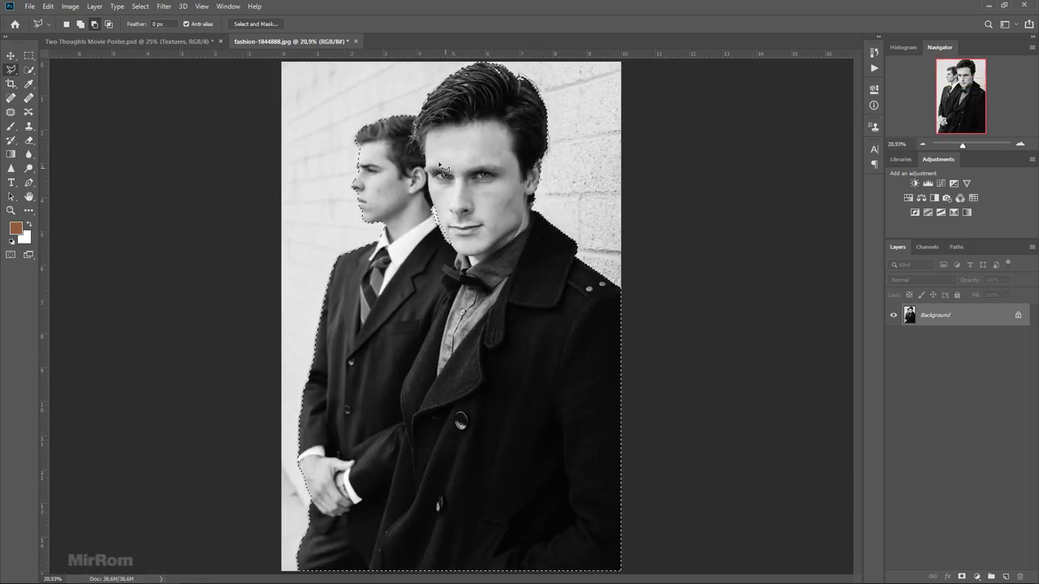
# Step: Enter Select and Mask and brush the hair edges with the Refine Edge Brush
pyautogui.click(271, 24)
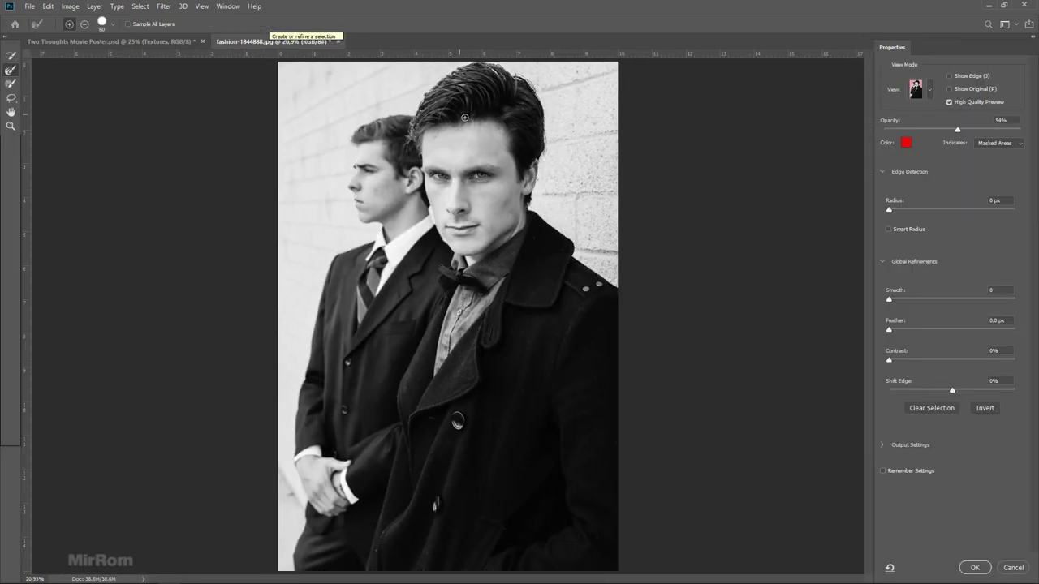
pyautogui.keyDown('alt'); pyautogui.scroll(2, 508, 69); pyautogui.keyUp('alt')
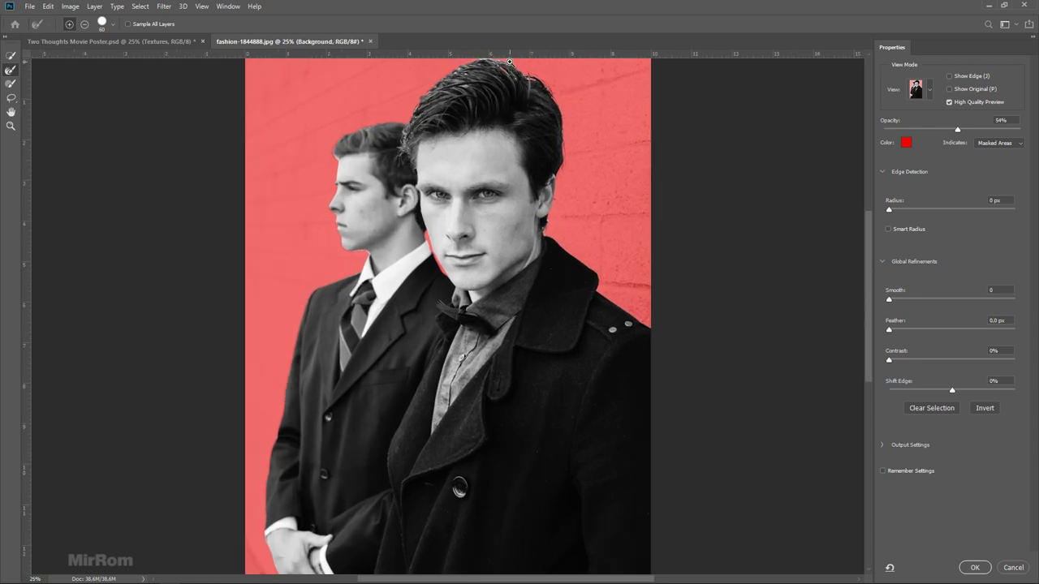
pyautogui.scroll(2, 508, 81)
pyautogui.click(8, 72)
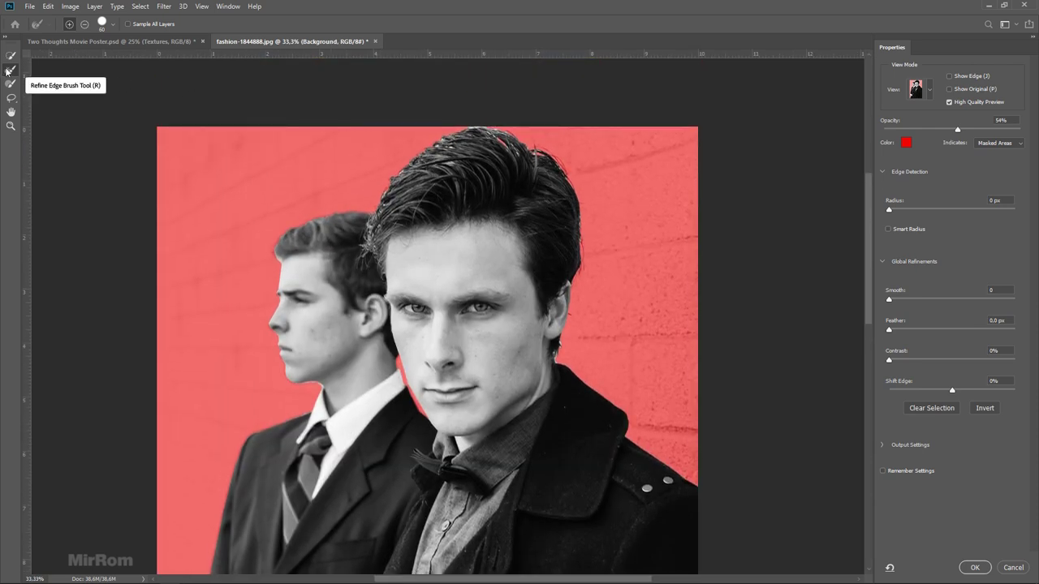
pyautogui.keyDown('alt'); pyautogui.scroll(1, 533, 118); pyautogui.keyUp('alt')
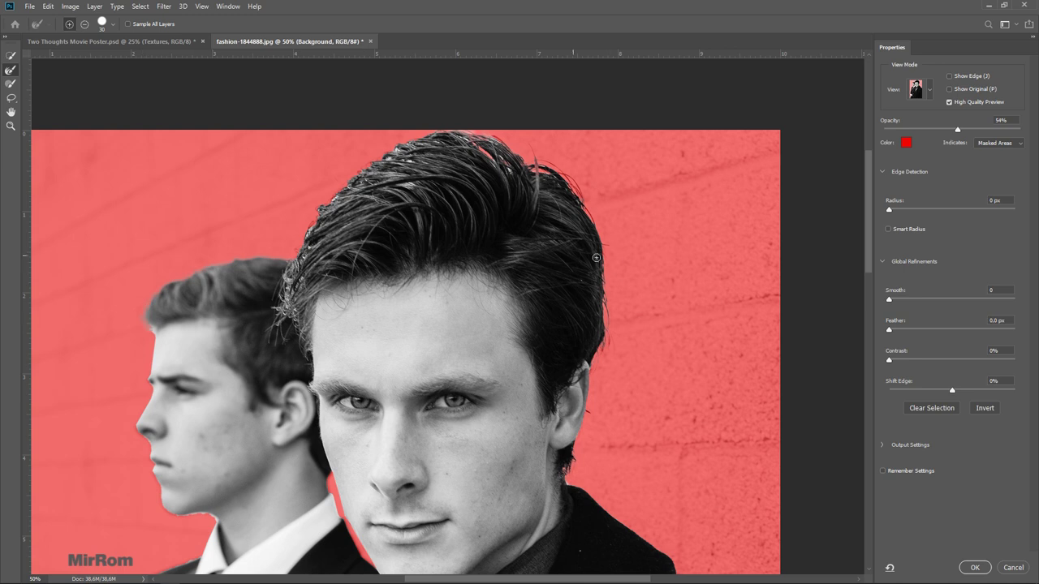
# Step: Set Smart Radius 2 px, Smooth 10 and Shift Edge −8%, then confirm the refinement
pyautogui.click(887, 229)
pyautogui.click(891, 210)
pyautogui.moveTo(893, 212); pyautogui.dragTo(899, 212)
pyautogui.moveTo(889, 299); pyautogui.dragTo(896, 300)
pyautogui.moveTo(948, 390); pyautogui.dragTo(946, 392)
pyautogui.moveTo(898, 299); pyautogui.dragTo(902, 301)
pyautogui.hotkey('ctrl', '0')
pyautogui.press('m')
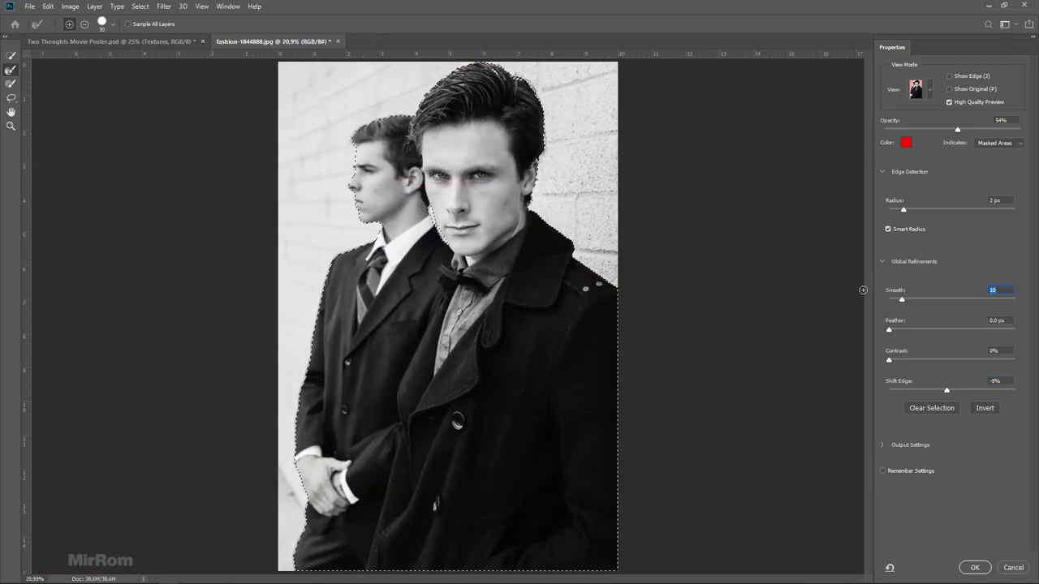
pyautogui.press('v')
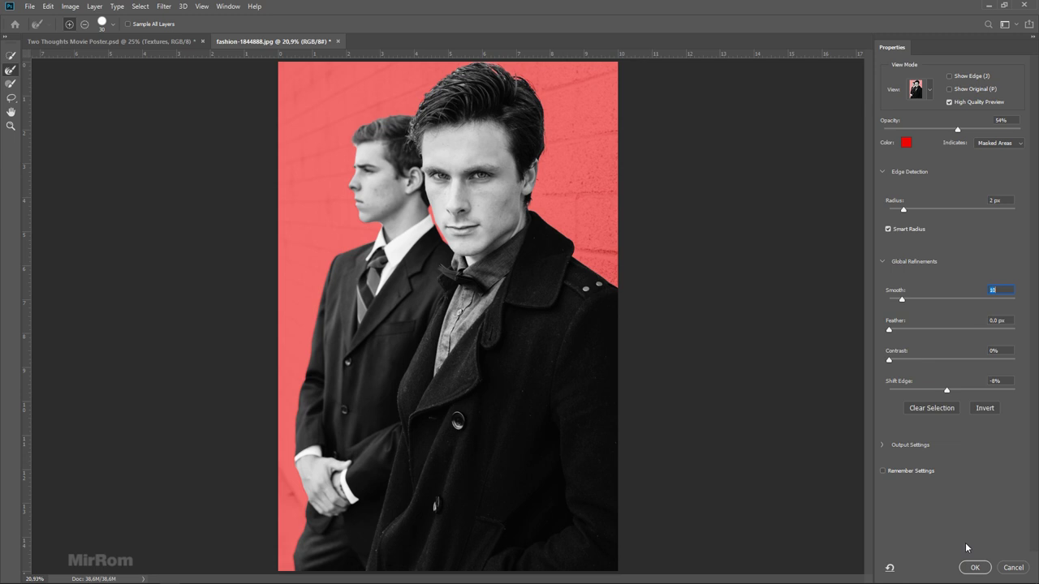
pyautogui.click(974, 568)
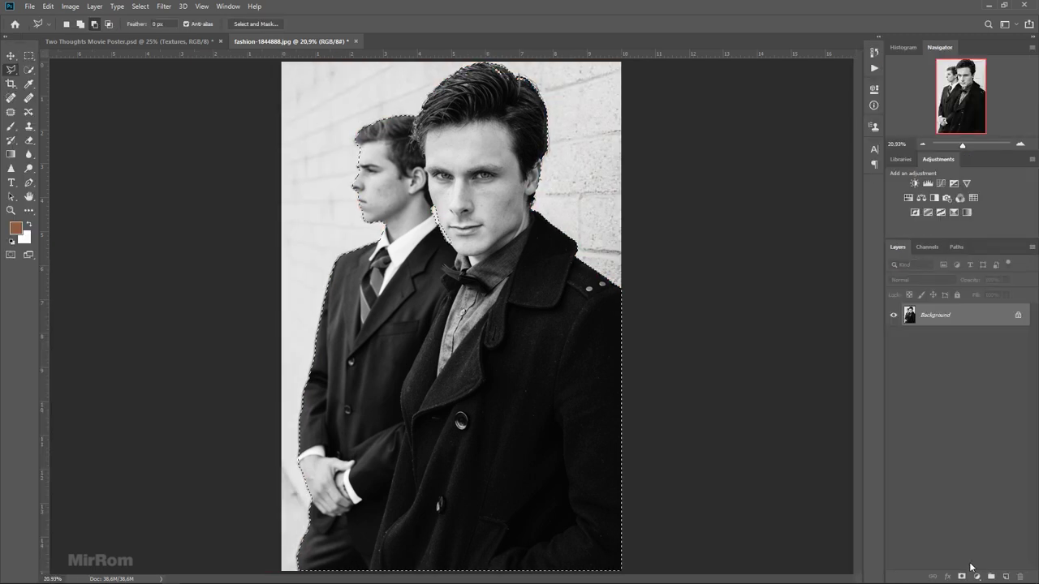
# Step: Mask out the photo background and drag the cut-out men into the poster
pyautogui.click(961, 575)
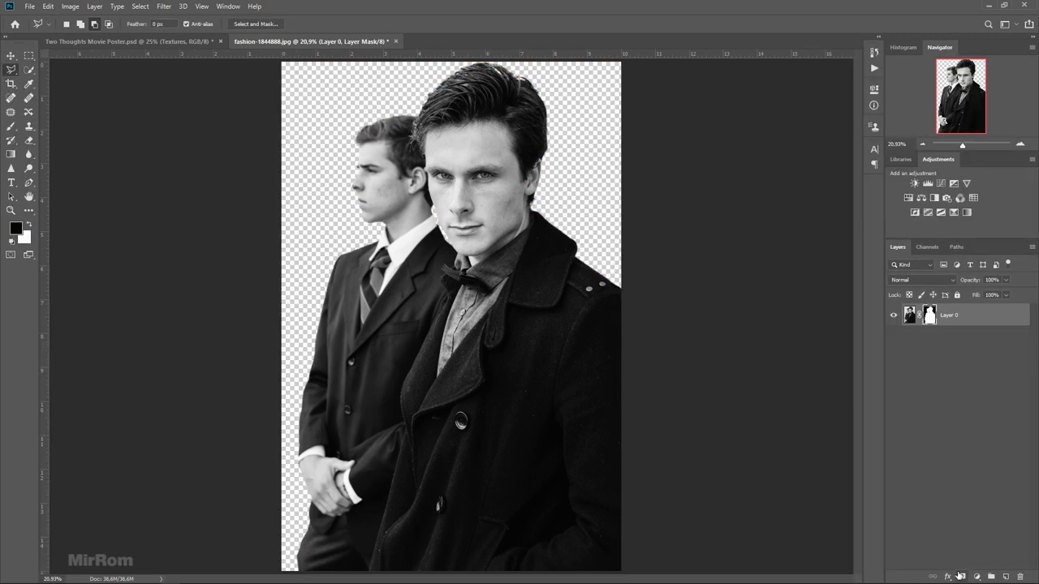
pyautogui.hotkey('ctrl', '+')
pyautogui.hotkey('ctrl', '+')
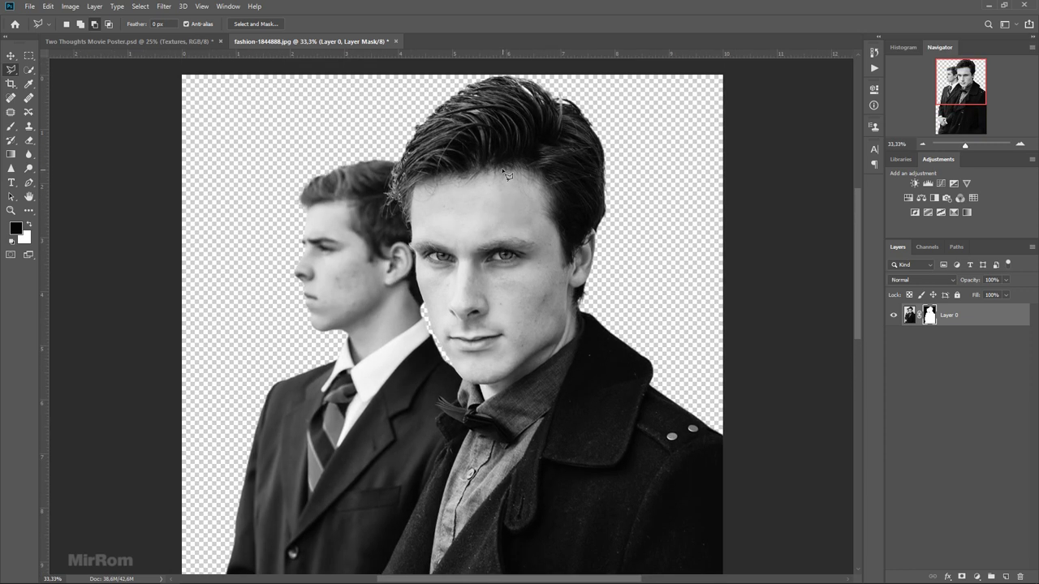
pyautogui.press('v')
pyautogui.moveTo(510, 268)
pyautogui.mouseDown()
pyautogui.moveTo(435, 218)
pyautogui.moveTo(538, 298)
pyautogui.mouseUp()
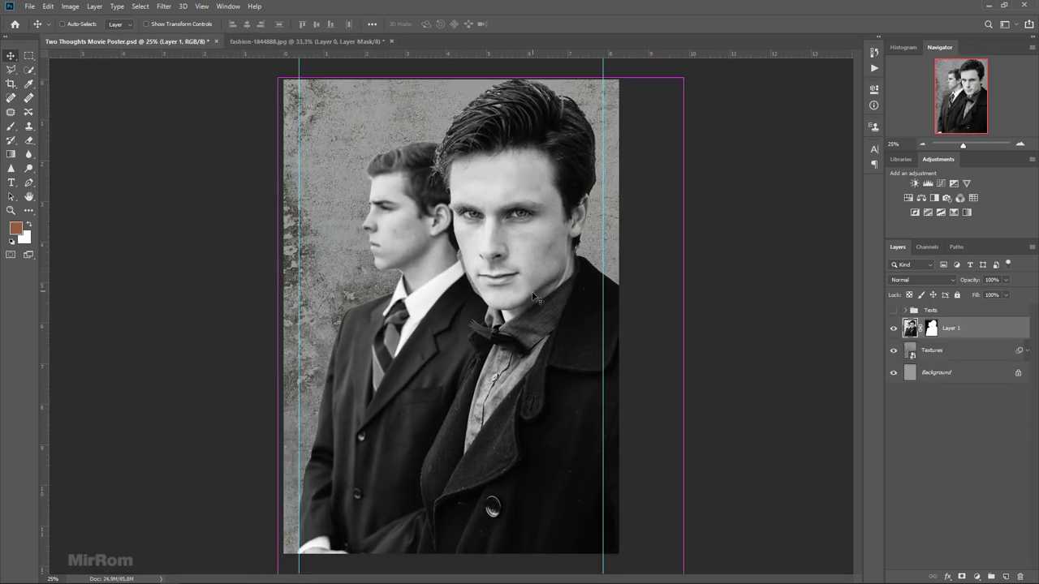
# Step: Rename the new layer Model and convert it to a smart object
pyautogui.doubleClick(951, 328)
pyautogui.write('Model')
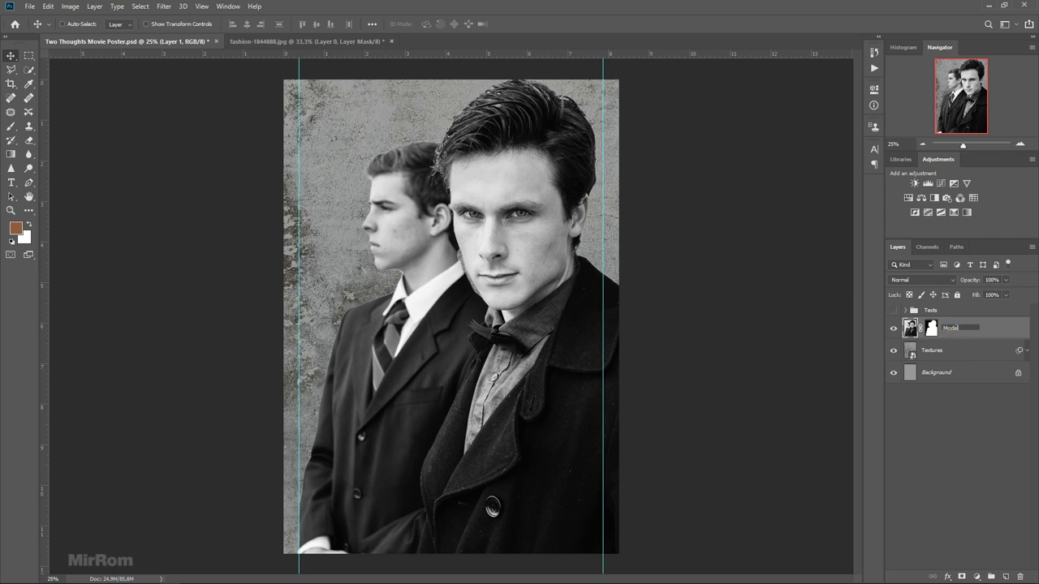
pyautogui.press('Return')
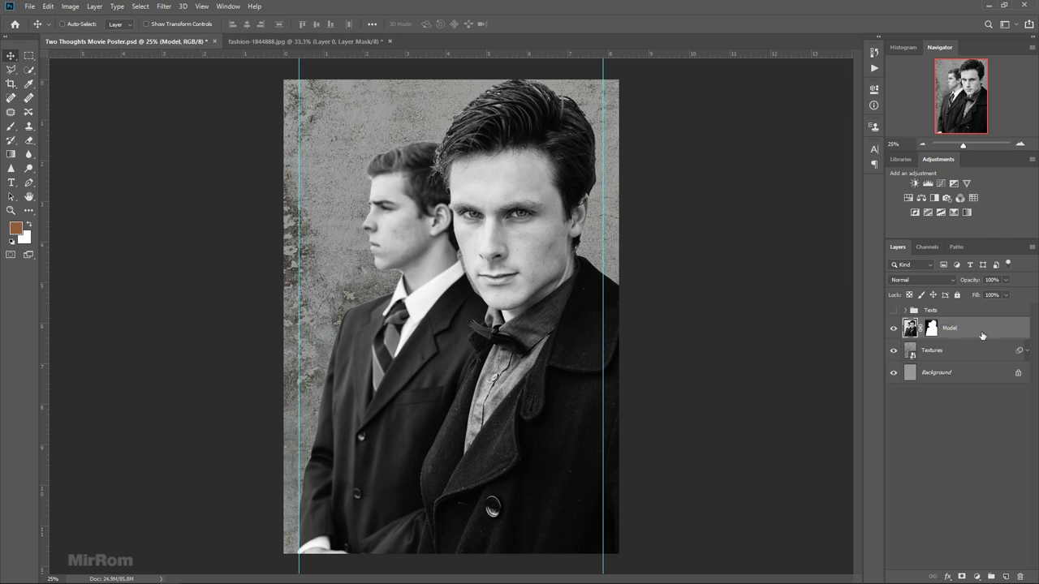
pyautogui.rightClick(982, 335)
pyautogui.click(921, 278)
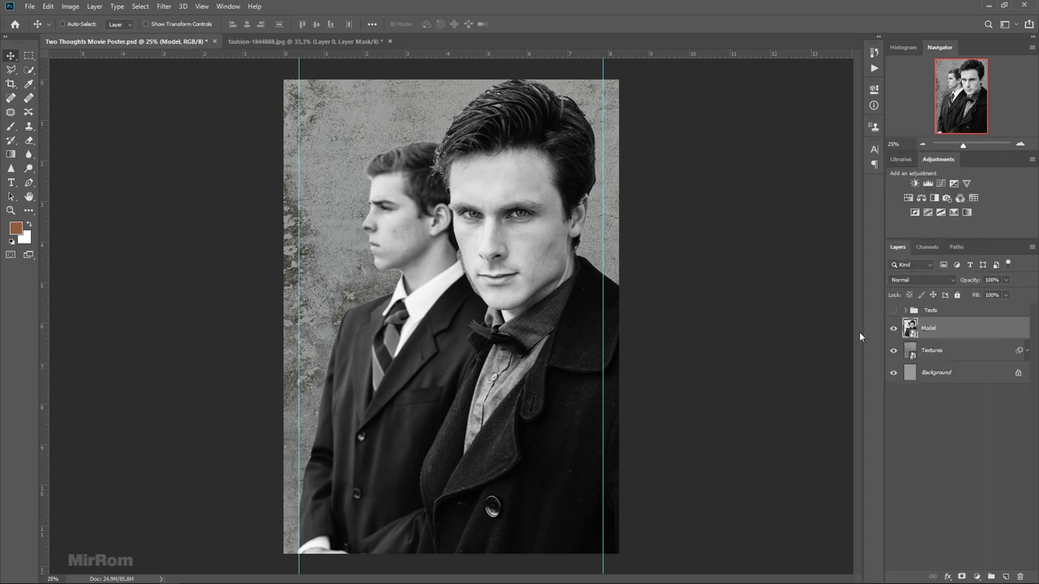
# Step: Scale the men down to about 74% and nudge them right on the poster
pyautogui.hotkey('ctrl', 't')
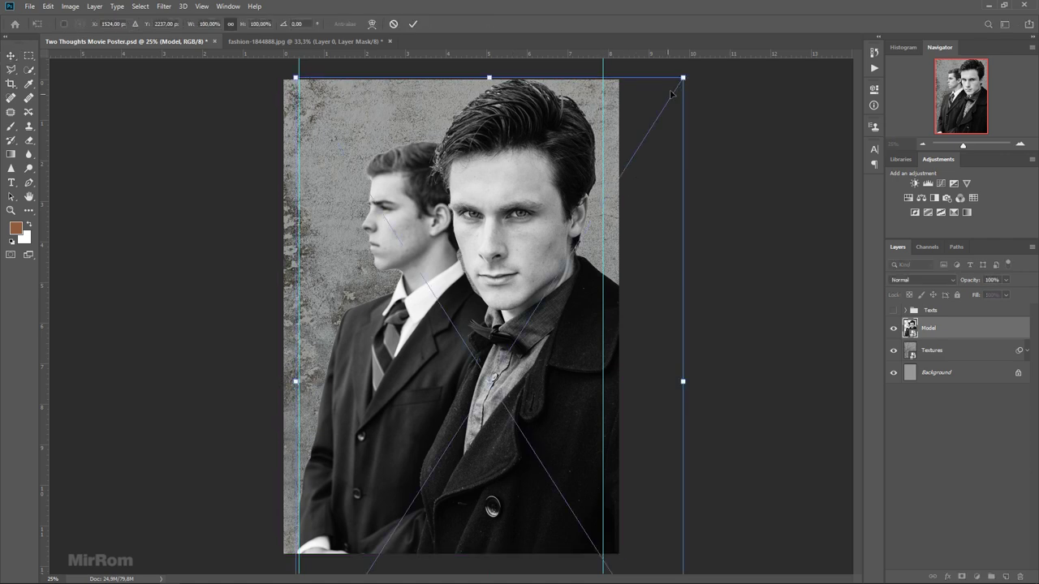
pyautogui.moveTo(682, 76); pyautogui.dragTo(659, 90)
pyautogui.moveTo(550, 172)
pyautogui.mouseDown()
pyautogui.moveTo(554, 145)
pyautogui.moveTo(539, 140)
pyautogui.mouseUp()
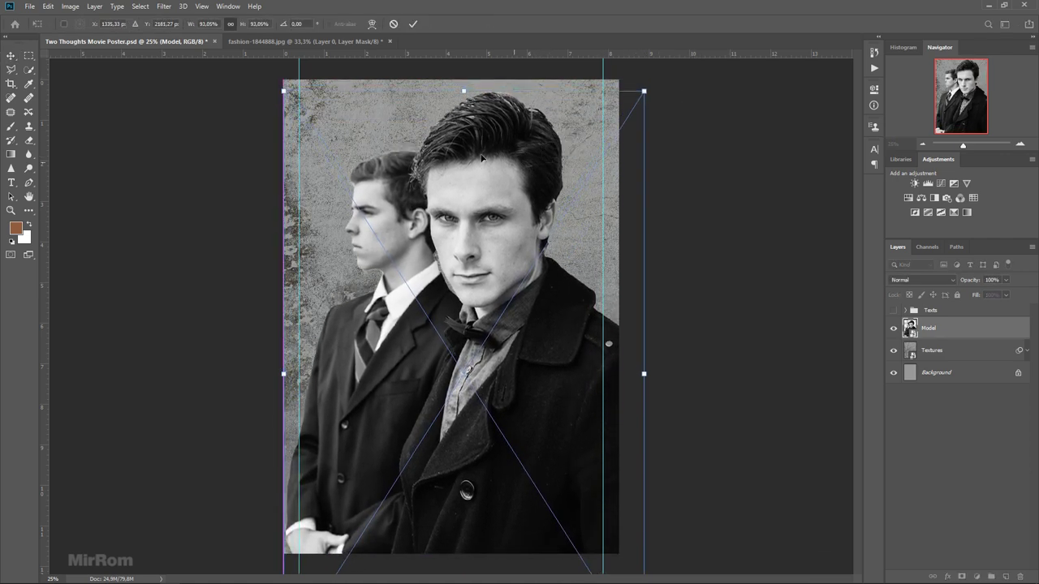
pyautogui.moveTo(278, 92); pyautogui.dragTo(308, 95)
pyautogui.moveTo(465, 211); pyautogui.dragTo(456, 158)
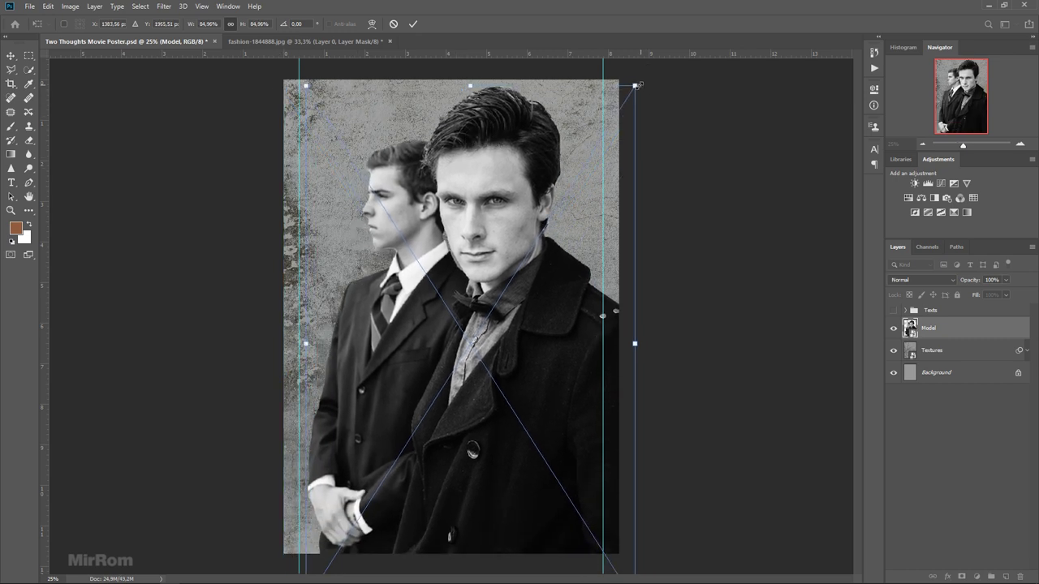
pyautogui.moveTo(636, 84); pyautogui.dragTo(619, 108)
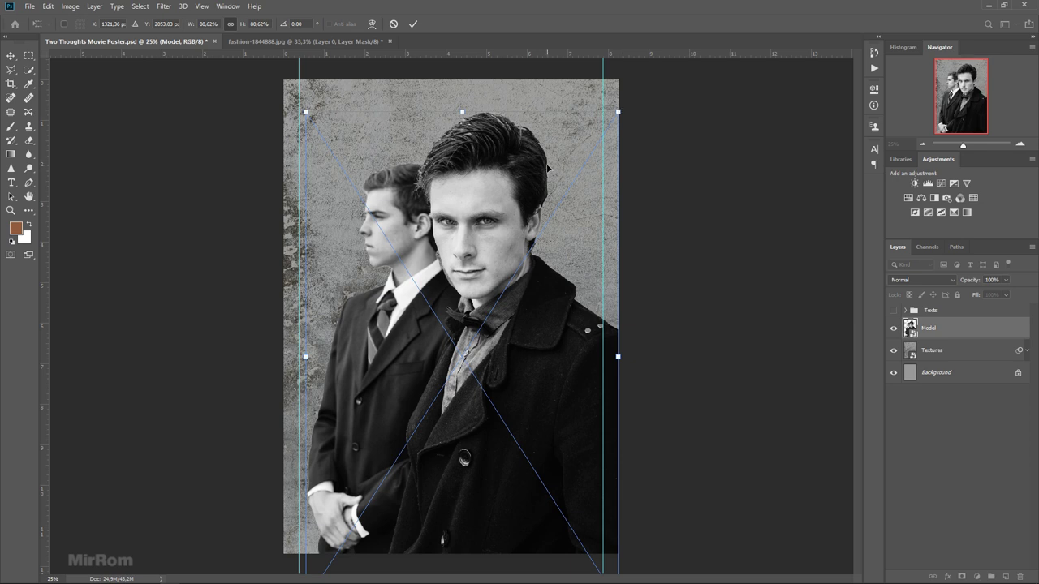
pyautogui.hotkey('ctrl', '-')
pyautogui.moveTo(353, 508); pyautogui.dragTo(378, 484)
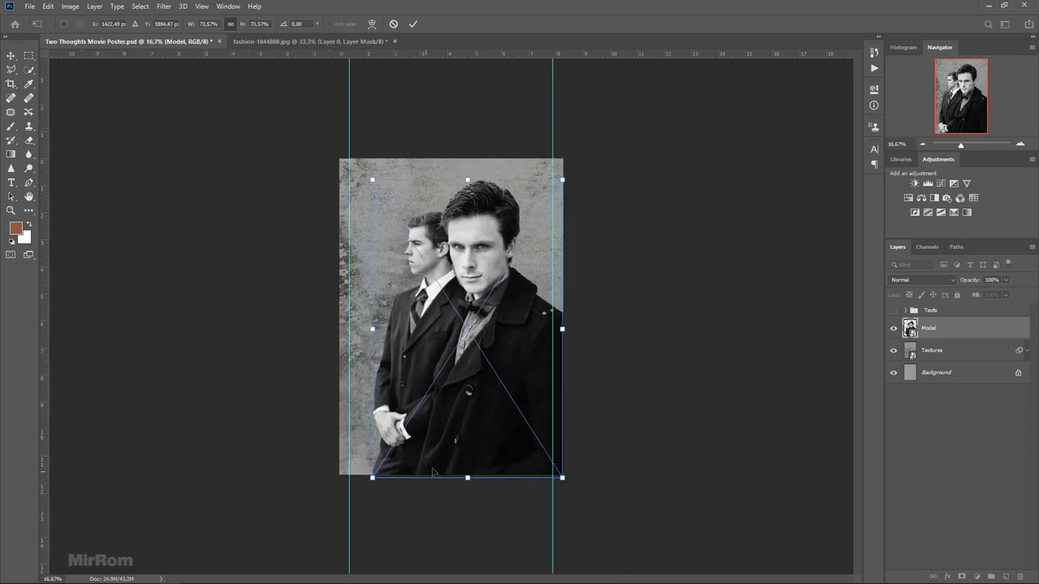
pyautogui.press('Return')
pyautogui.hotkey('shift', 'Right')
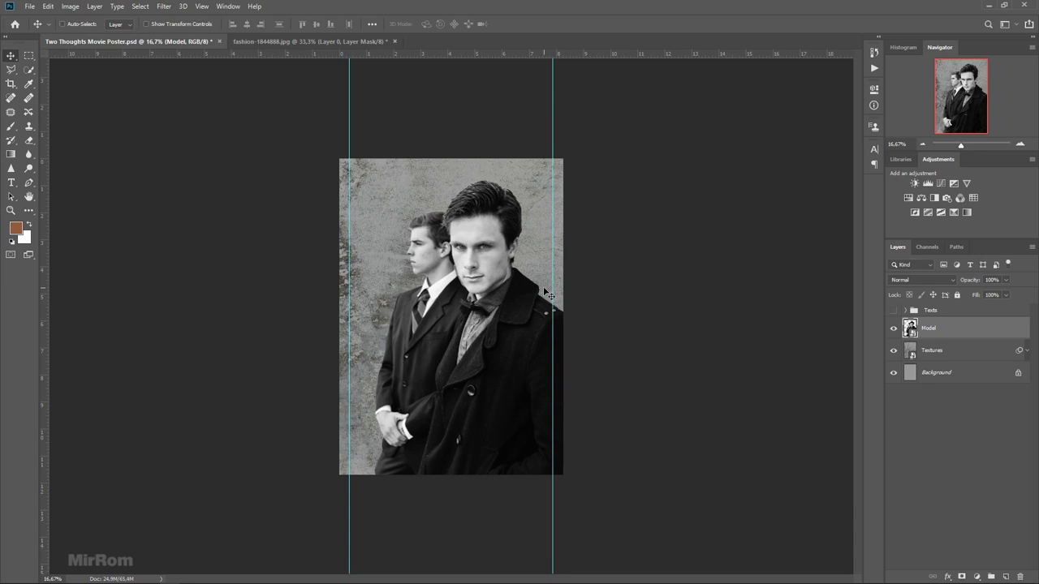
pyautogui.hotkey('shift', 'Right')
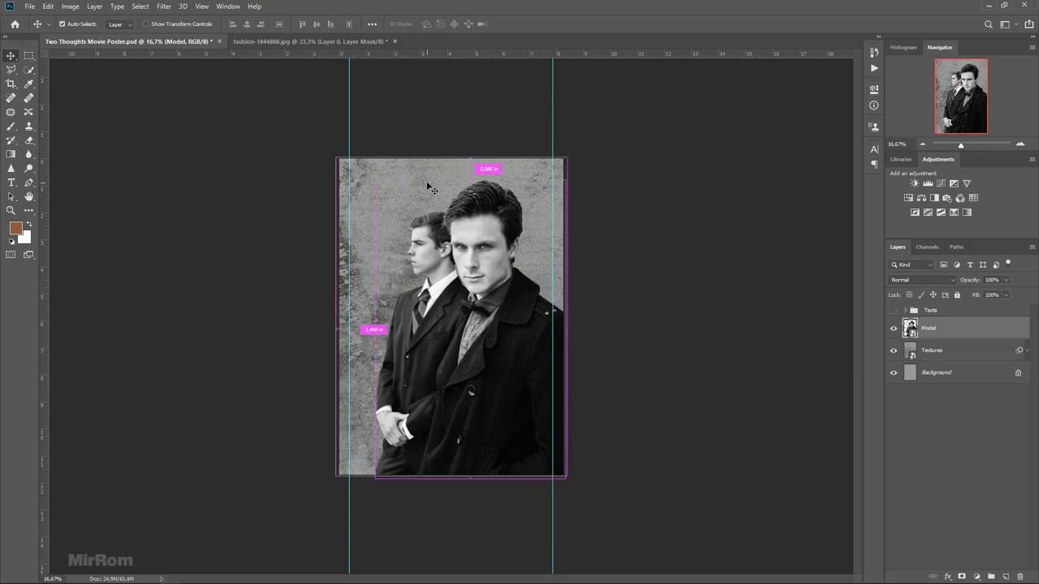
# Step: Set the men's size to exactly 75%, hide guides, and close the fashion-1844888 photo
pyautogui.hotkey('ctrl', 't')
pyautogui.moveTo(371, 163); pyautogui.dragTo(370, 172)
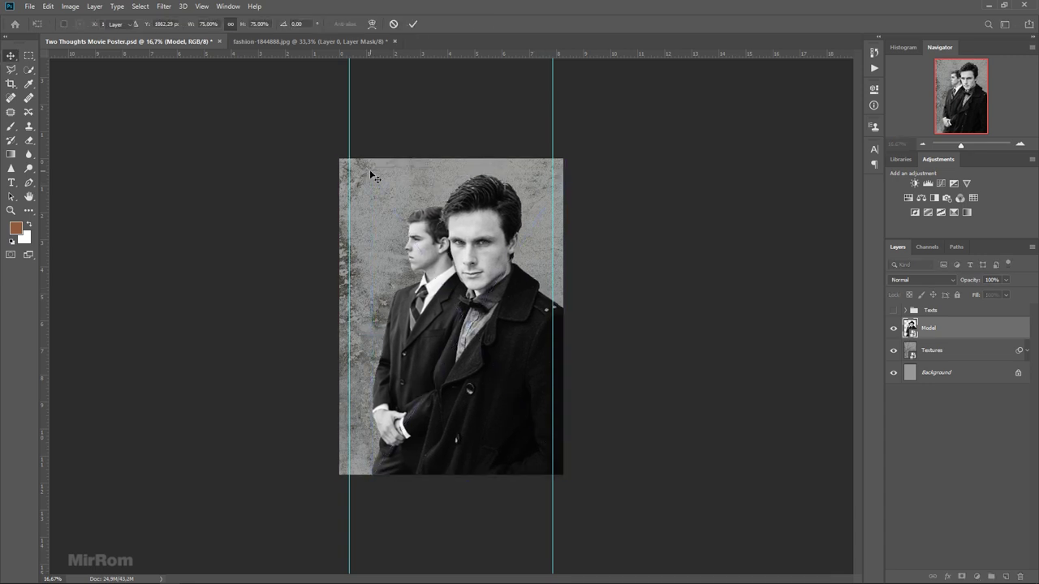
pyautogui.press('Return')
pyautogui.hotkey('ctrl', ';')
pyautogui.hotkey('ctrl', '+')
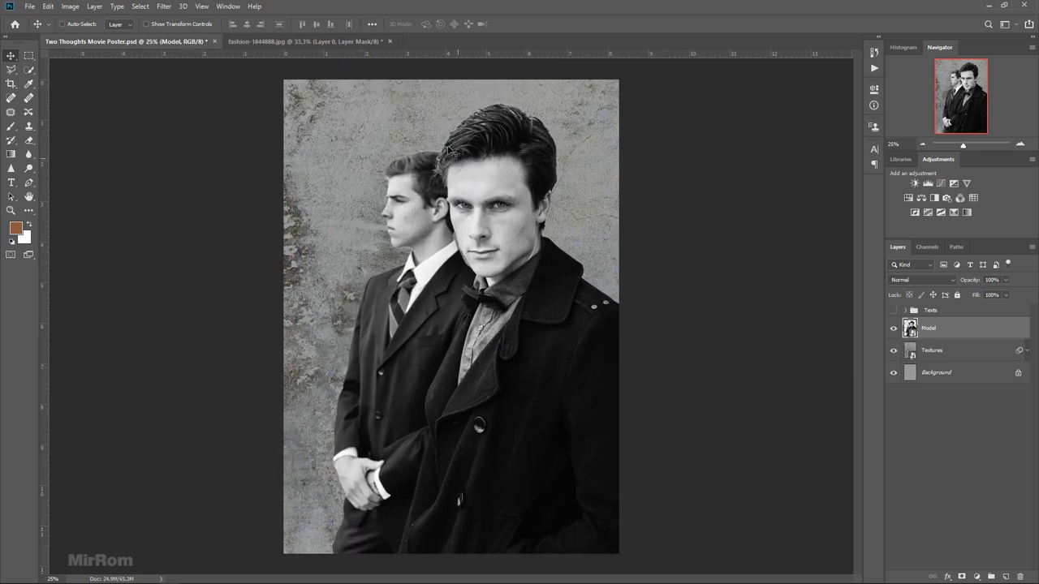
pyautogui.click(325, 40)
pyautogui.click(389, 40)
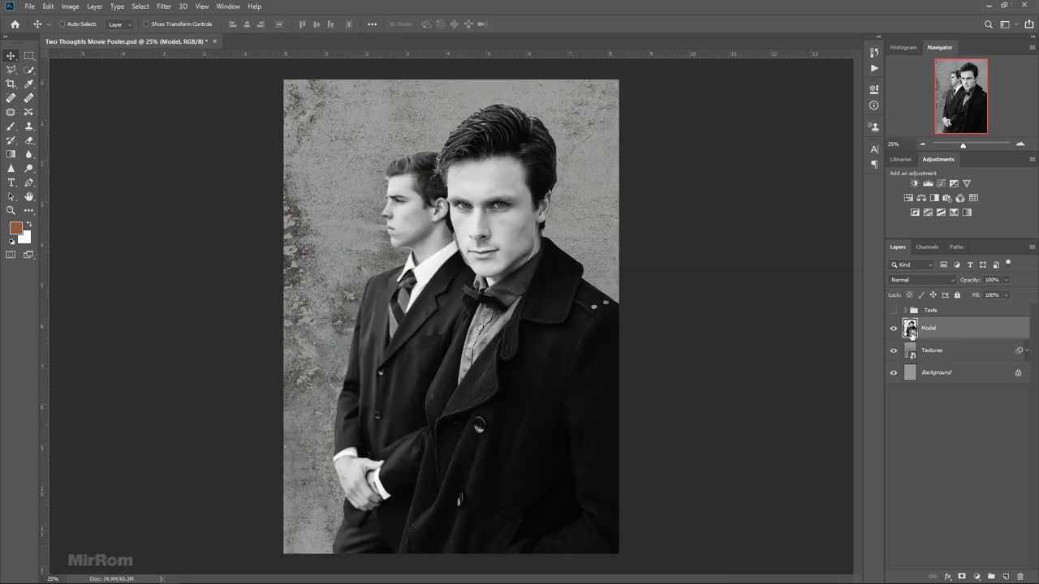
# Step: Apply Shadows/Highlights: shadows 53%, tone 34%, radius 128 px; highlights 33%, tone 76%, radius 116 px
pyautogui.click(70, 6)
pyautogui.moveTo(87, 35)
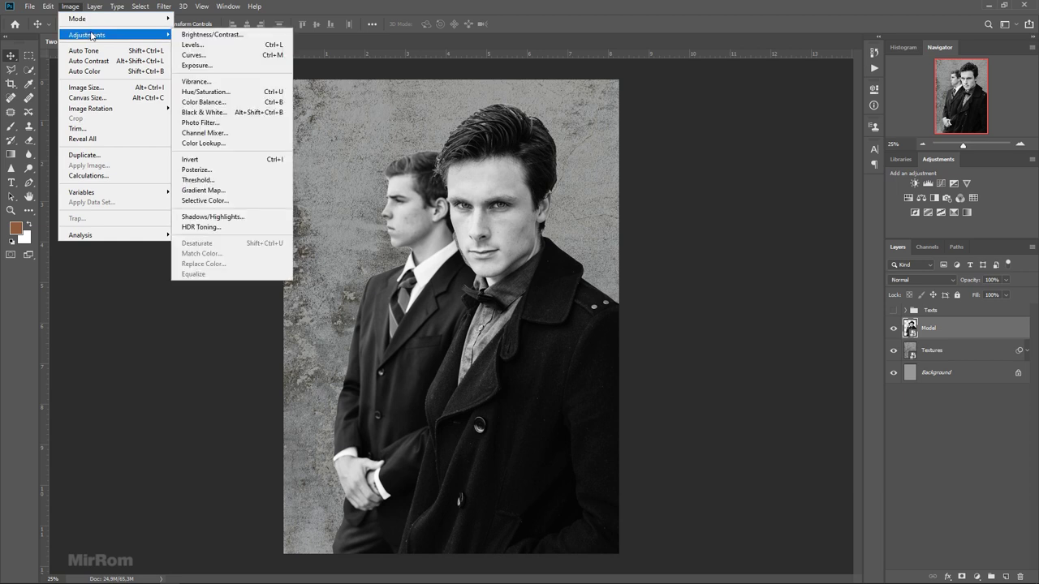
pyautogui.click(260, 217)
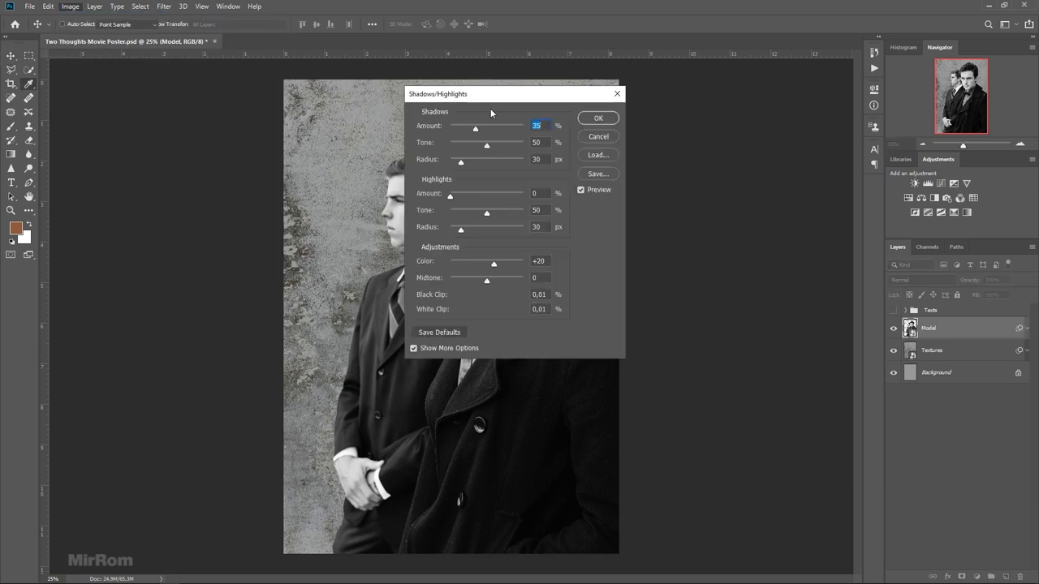
pyautogui.moveTo(490, 94)
pyautogui.mouseDown()
pyautogui.moveTo(686, 137)
pyautogui.moveTo(671, 190)
pyautogui.mouseUp()
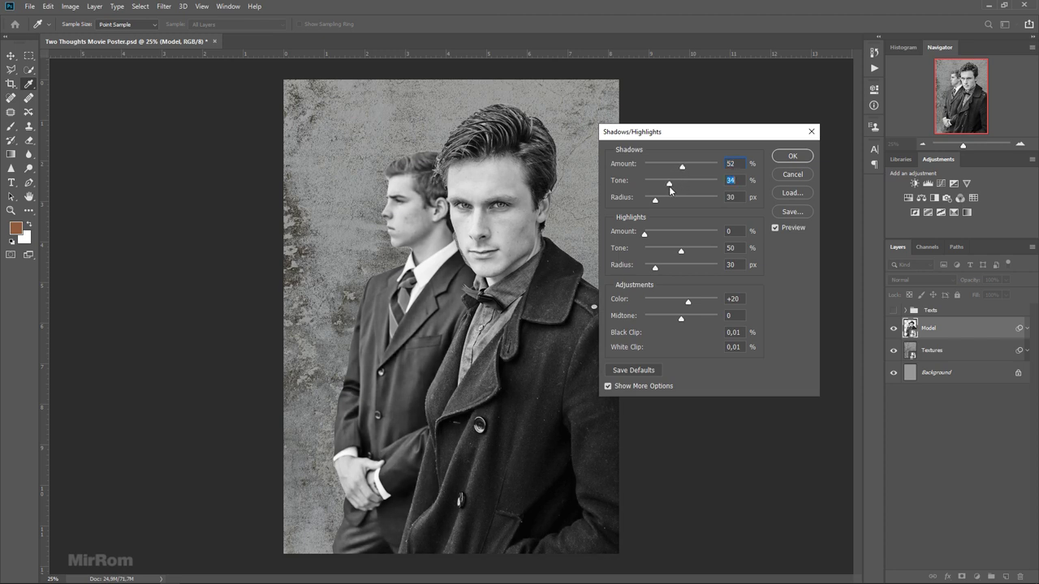
pyautogui.click(741, 164)
pyautogui.moveTo(655, 199)
pyautogui.mouseDown()
pyautogui.moveTo(698, 199)
pyautogui.moveTo(686, 205)
pyautogui.mouseUp()
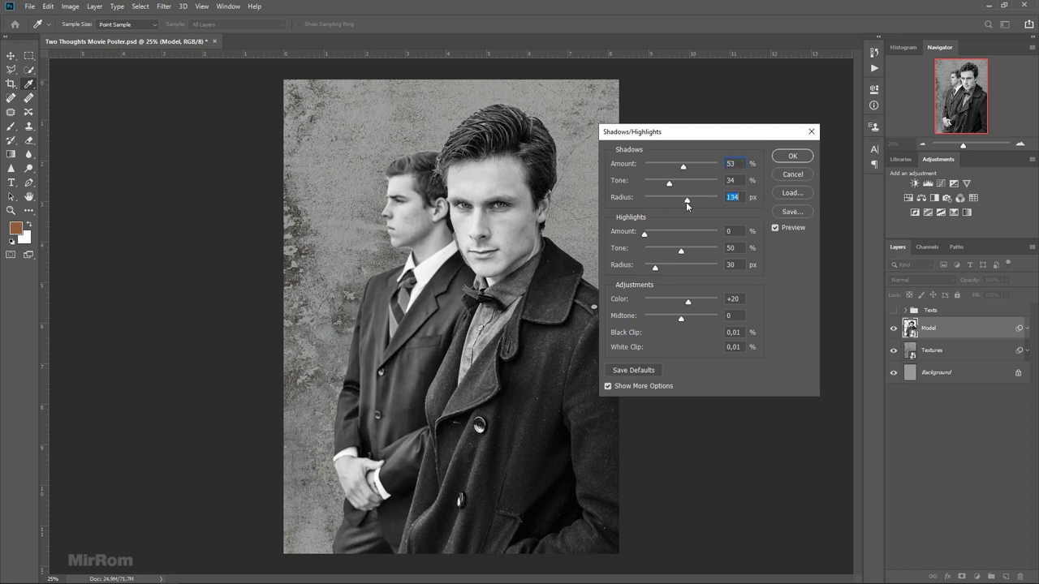
pyautogui.click(740, 197)
pyautogui.moveTo(645, 234)
pyautogui.mouseDown()
pyautogui.moveTo(702, 254)
pyautogui.moveTo(678, 265)
pyautogui.moveTo(687, 265)
pyautogui.mouseUp()
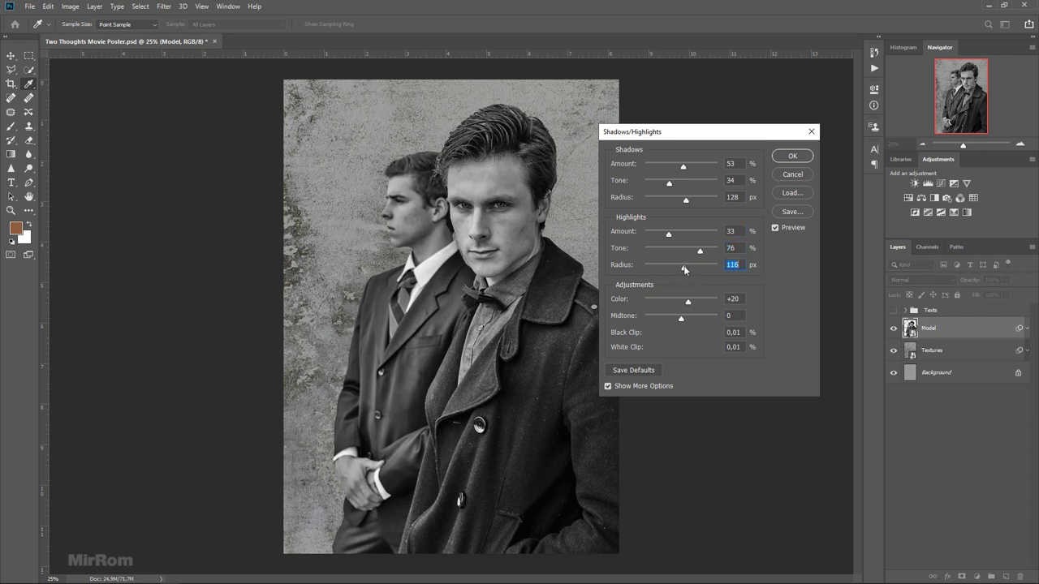
pyautogui.click(775, 228)
pyautogui.click(775, 228)
pyautogui.click(793, 156)
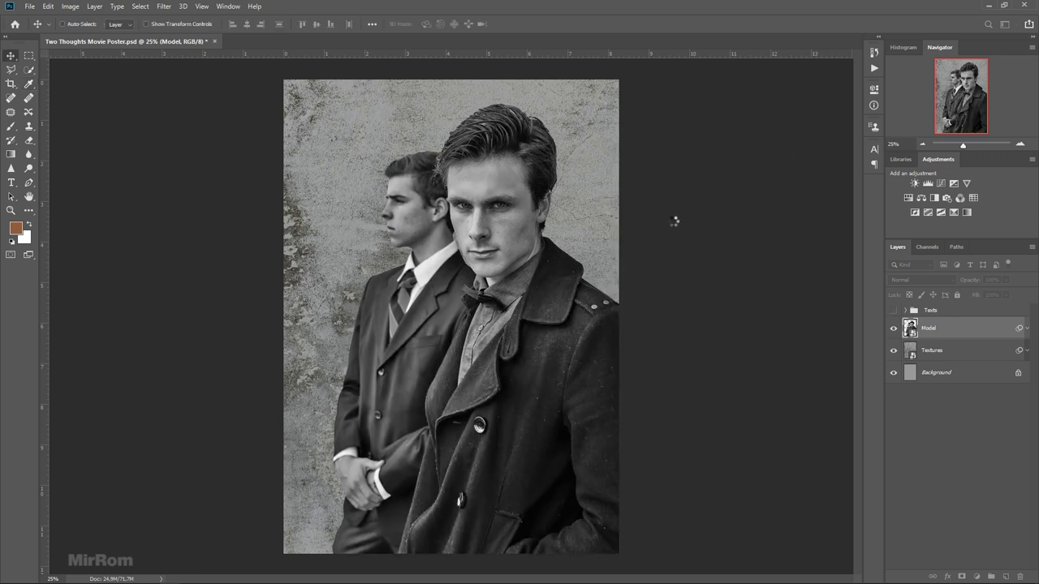
pyautogui.click(1026, 329)
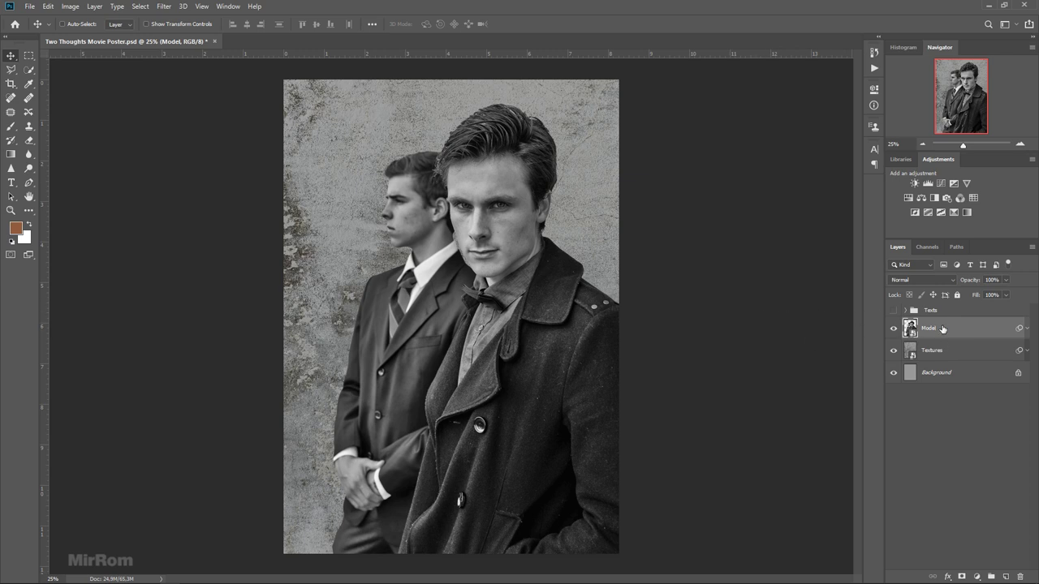
# Step: Add a Levels layer clipped to Model with input levels 28, 0.88 and 206
pyautogui.click(927, 184)
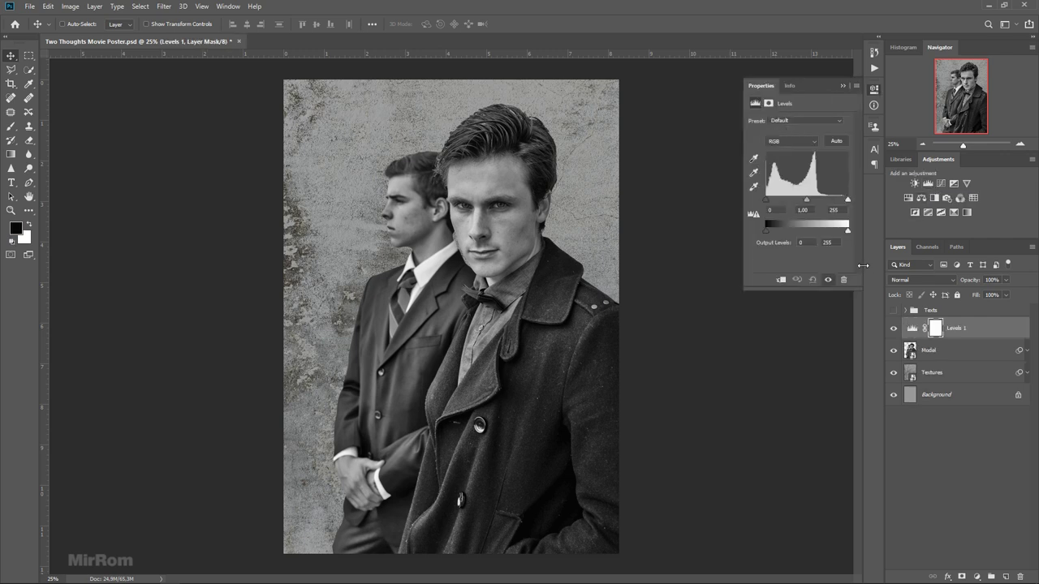
pyautogui.click(782, 280)
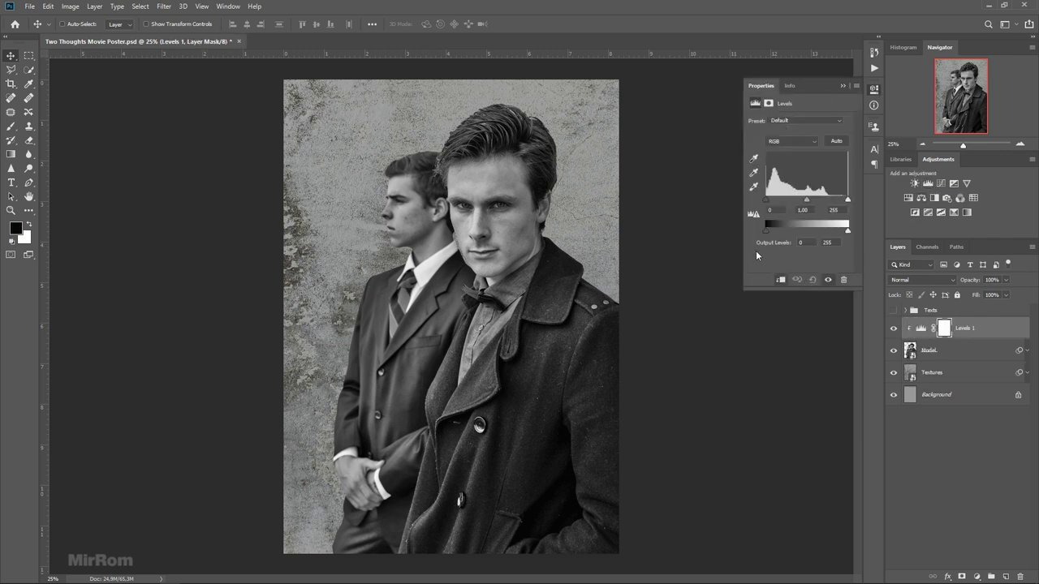
pyautogui.moveTo(765, 199); pyautogui.dragTo(818, 206)
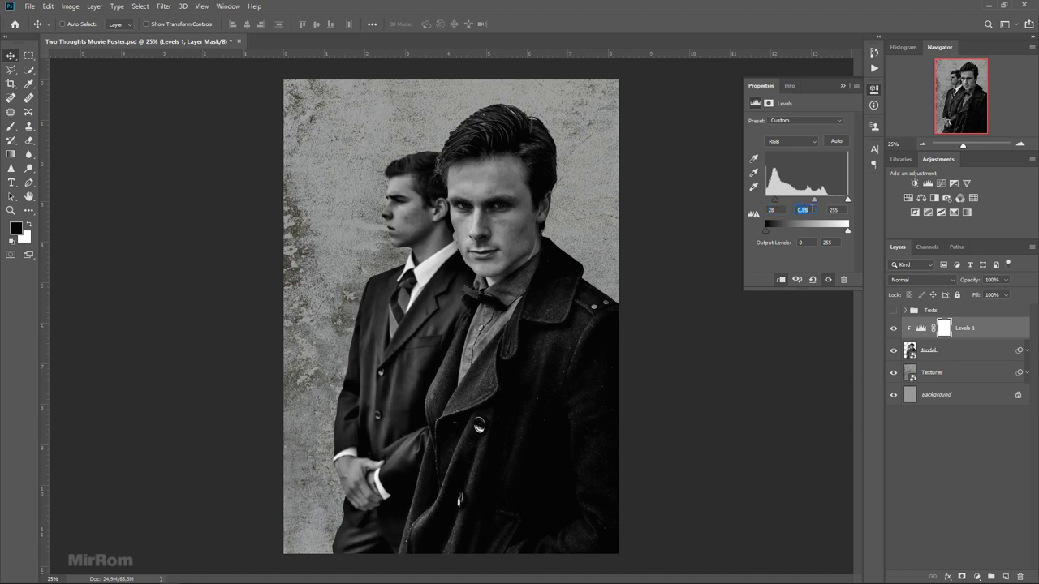
pyautogui.press('Down')
pyautogui.moveTo(847, 199); pyautogui.dragTo(831, 201)
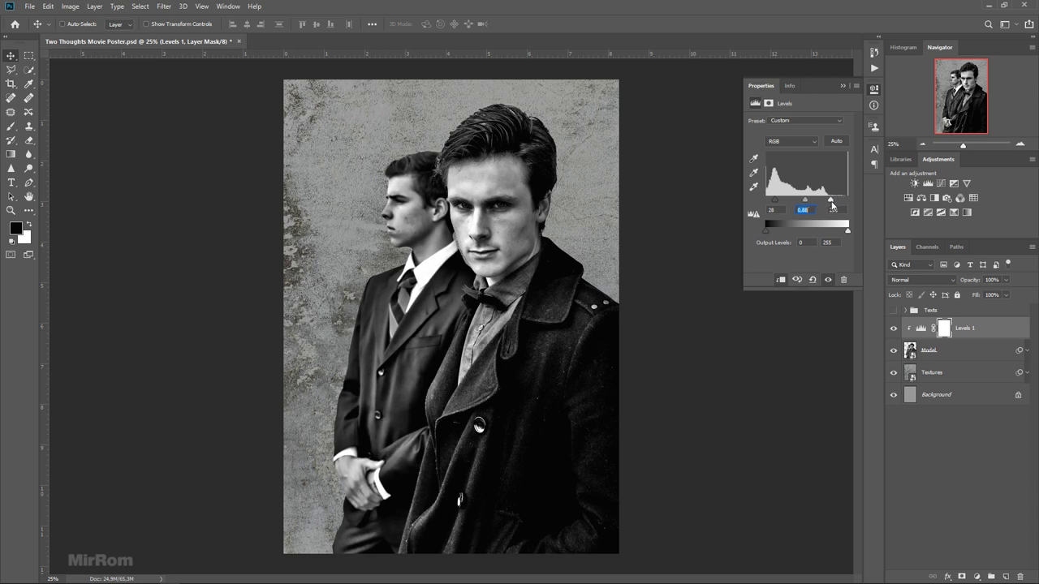
pyautogui.click(841, 210)
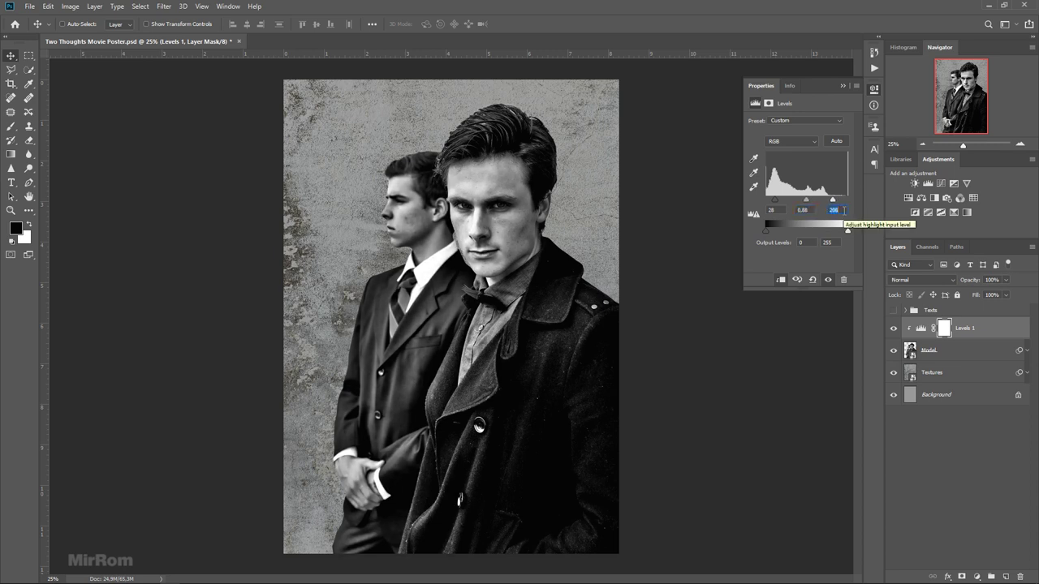
pyautogui.click(828, 280)
pyautogui.click(828, 280)
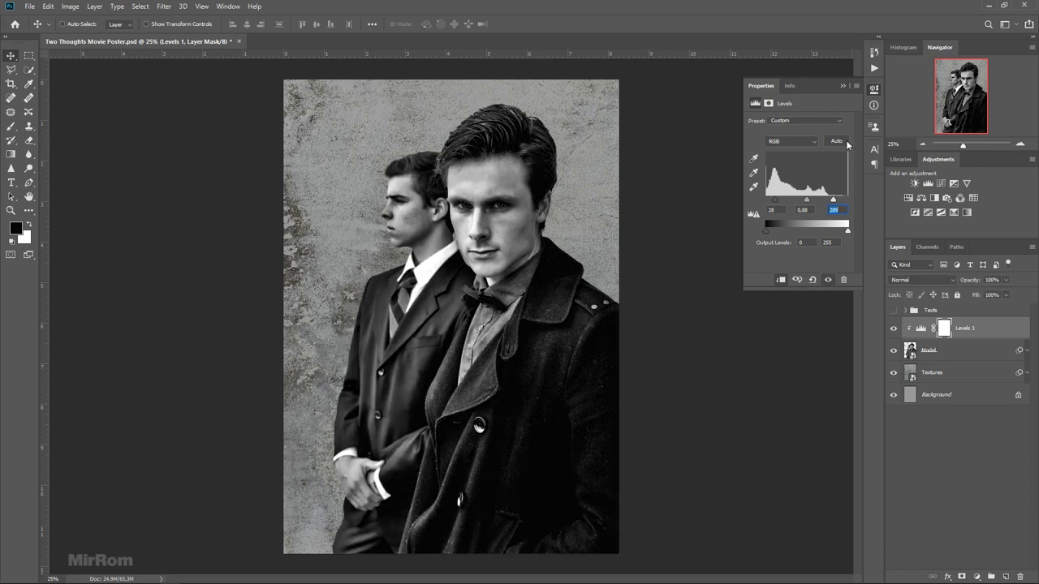
pyautogui.click(843, 85)
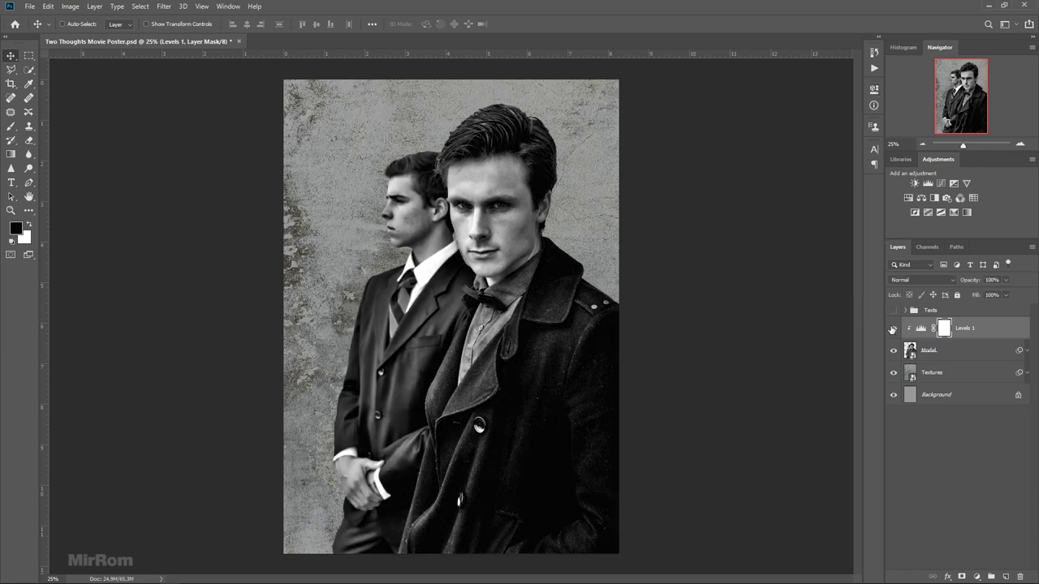
pyautogui.click(920, 327)
# Step: Add a clipped, colorized Hue/Saturation layer with saturation raised to 32
pyautogui.click(892, 327)
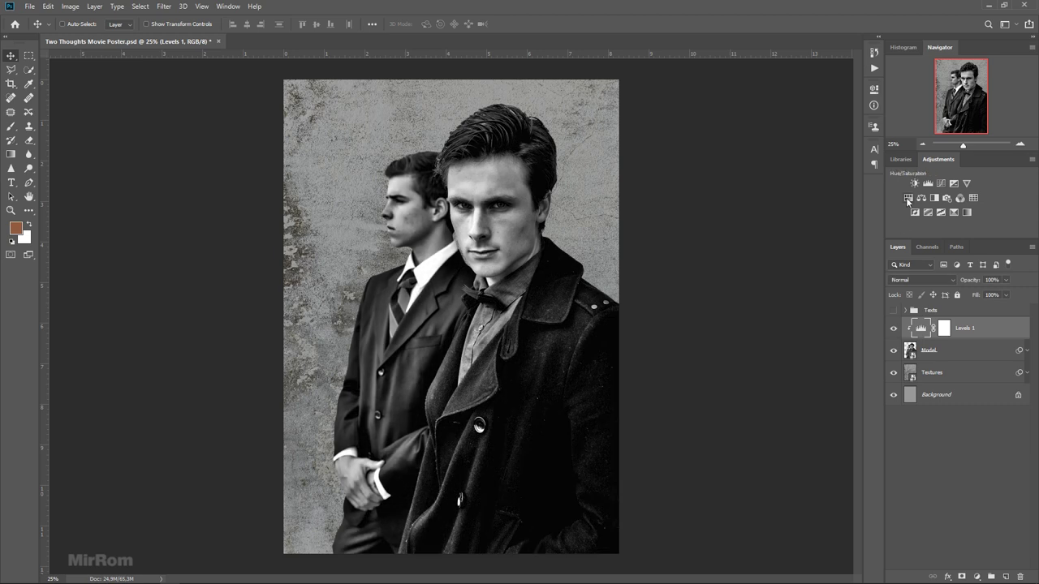
pyautogui.click(908, 198)
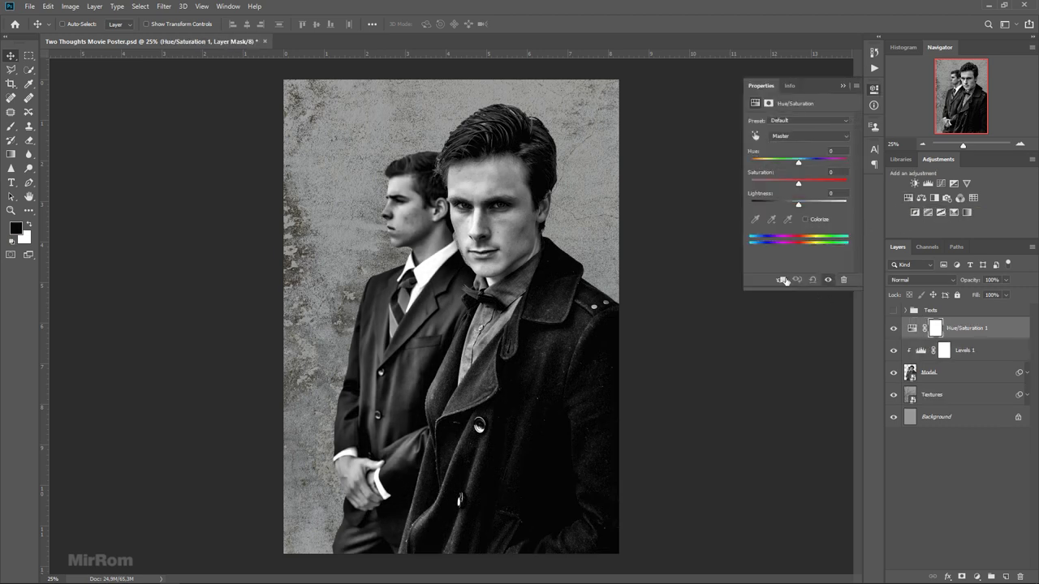
pyautogui.click(781, 280)
pyautogui.click(806, 219)
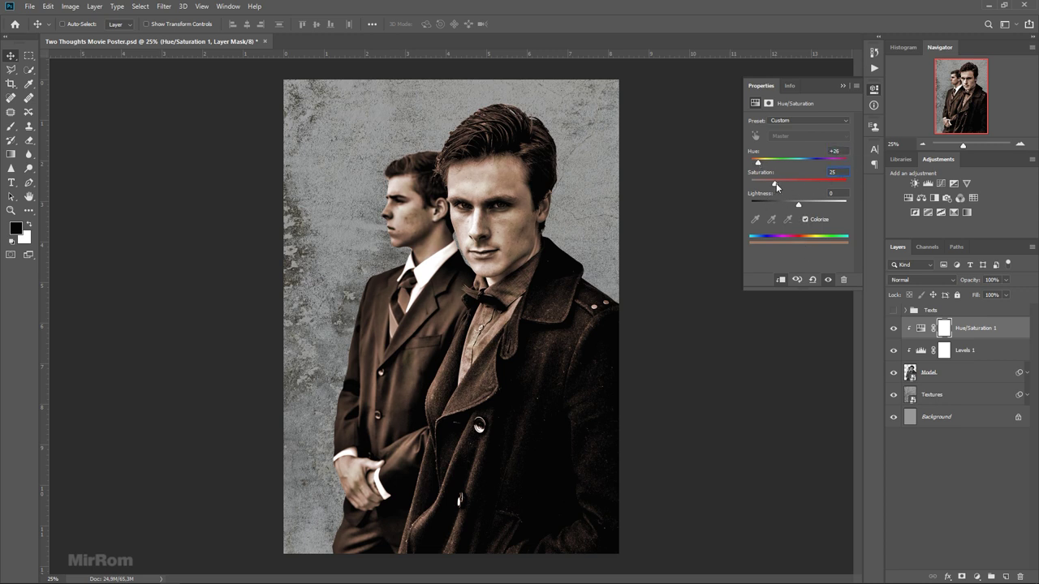
pyautogui.moveTo(775, 184); pyautogui.dragTo(780, 185)
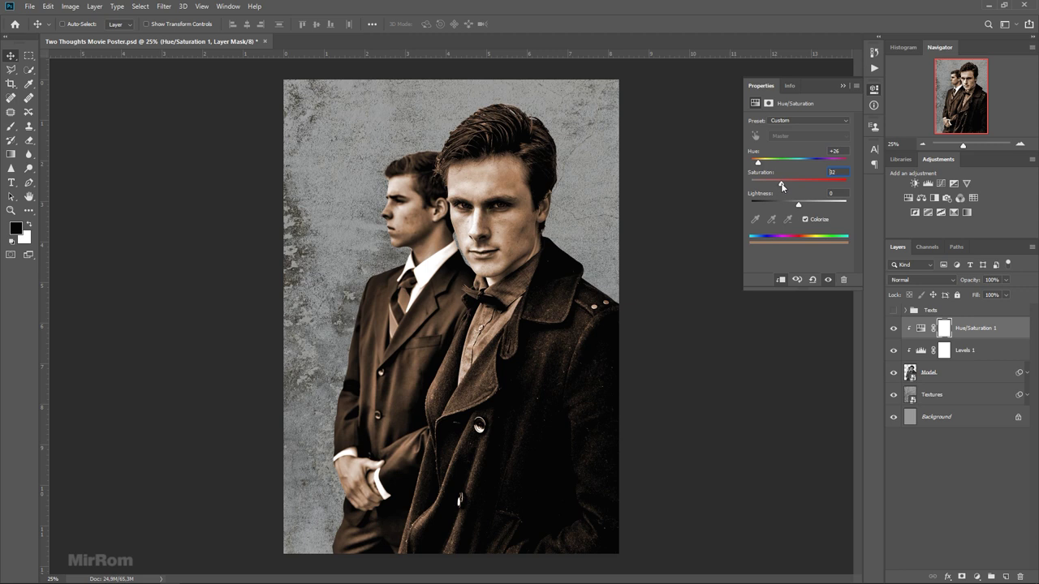
pyautogui.click(827, 279)
pyautogui.click(842, 86)
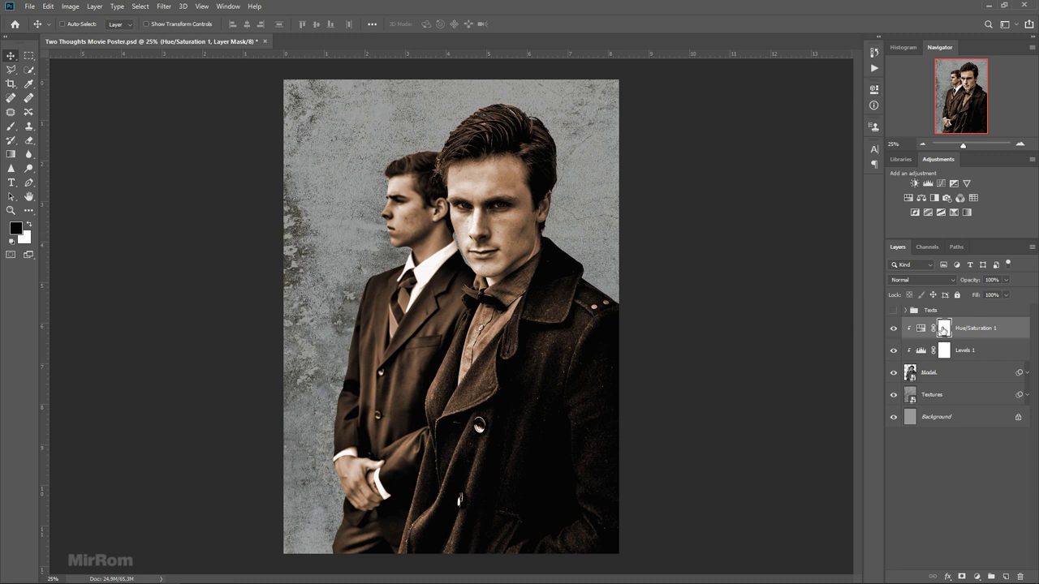
# Step: Invert the tint's mask to black and ready a white brush
pyautogui.hotkey('ctrl', 'i')
pyautogui.click(30, 226)
pyautogui.click(13, 125)
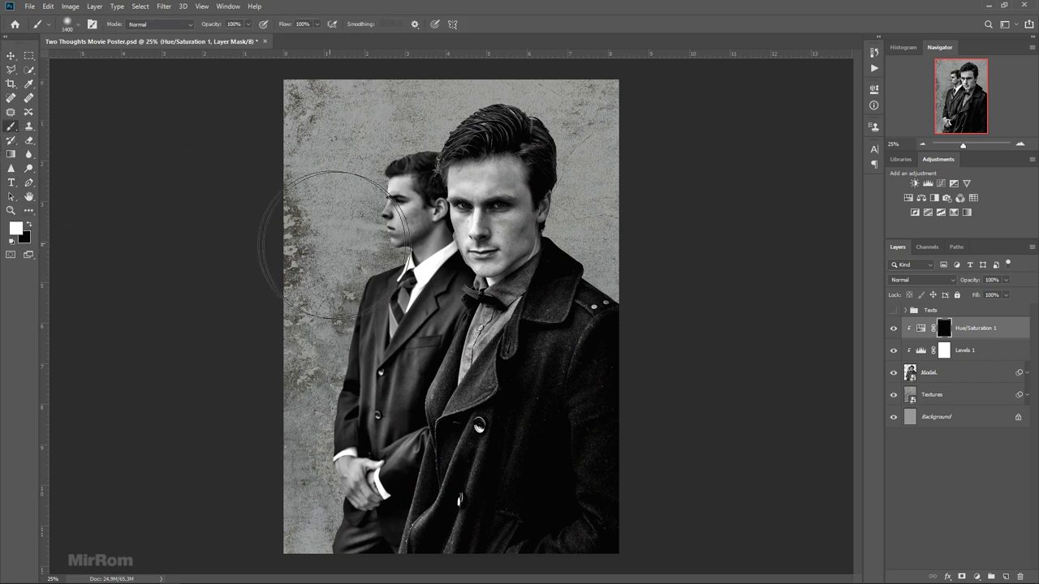
# Step: Set a smaller soft brush and zoom in on the front man's face
pyautogui.press('[')
pyautogui.press('[')
pyautogui.press('[')
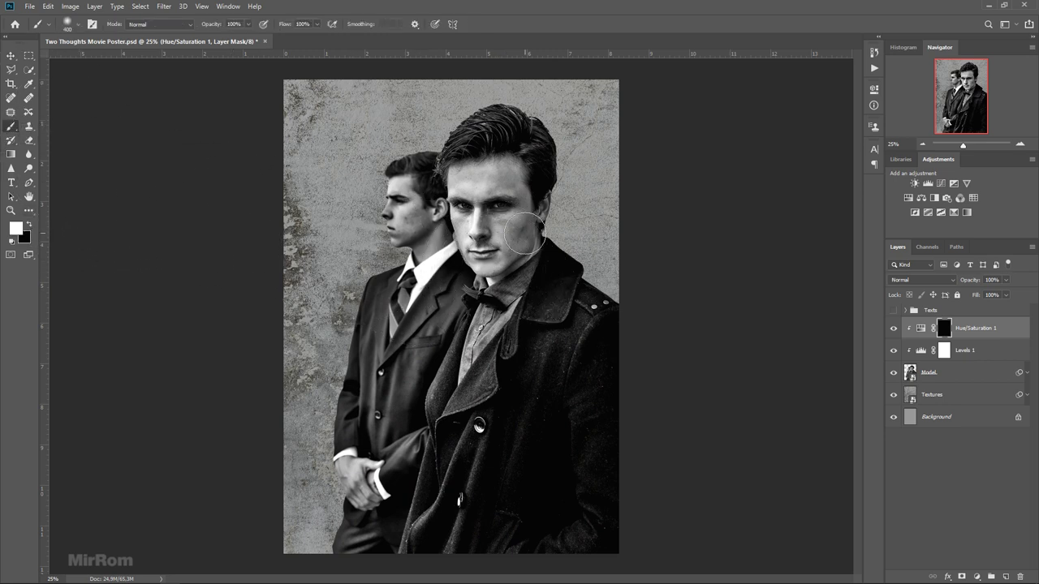
pyautogui.rightClick(531, 234)
pyautogui.moveTo(640, 258); pyautogui.dragTo(636, 259)
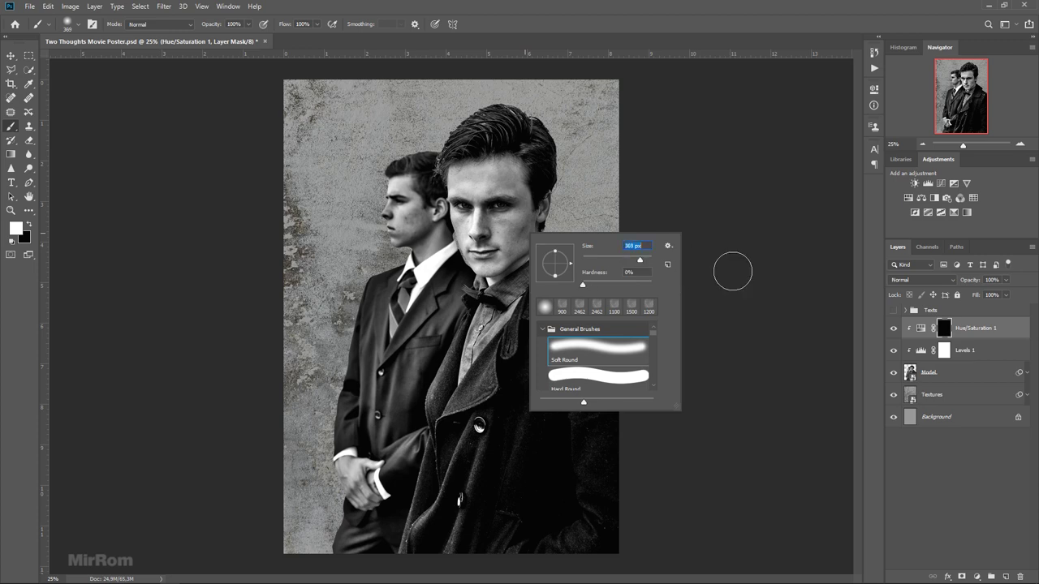
pyautogui.press('Return')
pyautogui.hotkey('ctrl', '+')
pyautogui.click(493, 180)
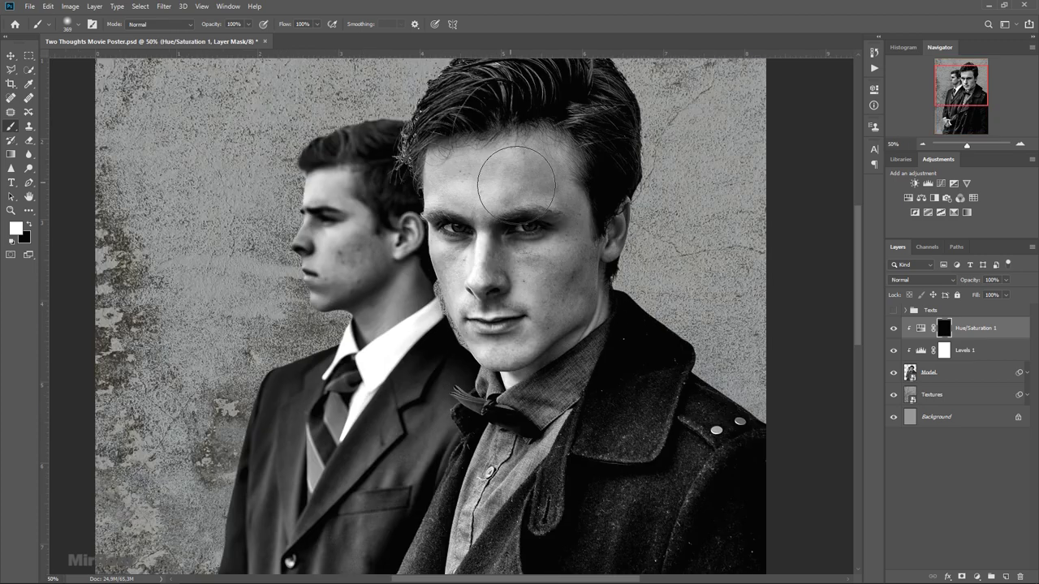
# Step: Paint warm skin tone onto the front man's forehead, temple, cheeks, nose, lips and jaw
pyautogui.press('[')
pyautogui.moveTo(487, 170)
pyautogui.mouseDown()
pyautogui.moveTo(507, 166)
pyautogui.moveTo(481, 188)
pyautogui.mouseUp()
pyautogui.press('[')
pyautogui.press('[')
pyautogui.press('[')
pyautogui.moveTo(454, 174); pyautogui.dragTo(442, 192)
pyautogui.press(']')
pyautogui.press(']')
pyautogui.moveTo(576, 218); pyautogui.dragTo(568, 304)
pyautogui.press('[')
pyautogui.press('[')
pyautogui.press('[')
pyautogui.moveTo(548, 258)
pyautogui.mouseDown()
pyautogui.moveTo(496, 240)
pyautogui.moveTo(513, 290)
pyautogui.moveTo(501, 299)
pyautogui.mouseUp()
pyautogui.press('[')
pyautogui.press('[')
pyautogui.press('[')
pyautogui.press('[')
pyautogui.press(']')
pyautogui.press(']')
pyautogui.press(']')
pyautogui.press(']')
pyautogui.press('[')
pyautogui.press('[')
pyautogui.press(']')
# Step: Paint warm tone onto the left man's face, ear and neck, then zoom back out
pyautogui.press(']')
pyautogui.press('[')
pyautogui.press('[')
pyautogui.press('[')
pyautogui.press(']')
pyautogui.press(']')
pyautogui.press(']')
pyautogui.moveTo(325, 207); pyautogui.dragTo(329, 246)
pyautogui.press('[')
pyautogui.press('[')
pyautogui.press(']')
pyautogui.moveTo(410, 235); pyautogui.dragTo(415, 290)
pyautogui.press('[')
pyautogui.scroll(-7, 394, 248)
pyautogui.scroll(-3, 393, 248)
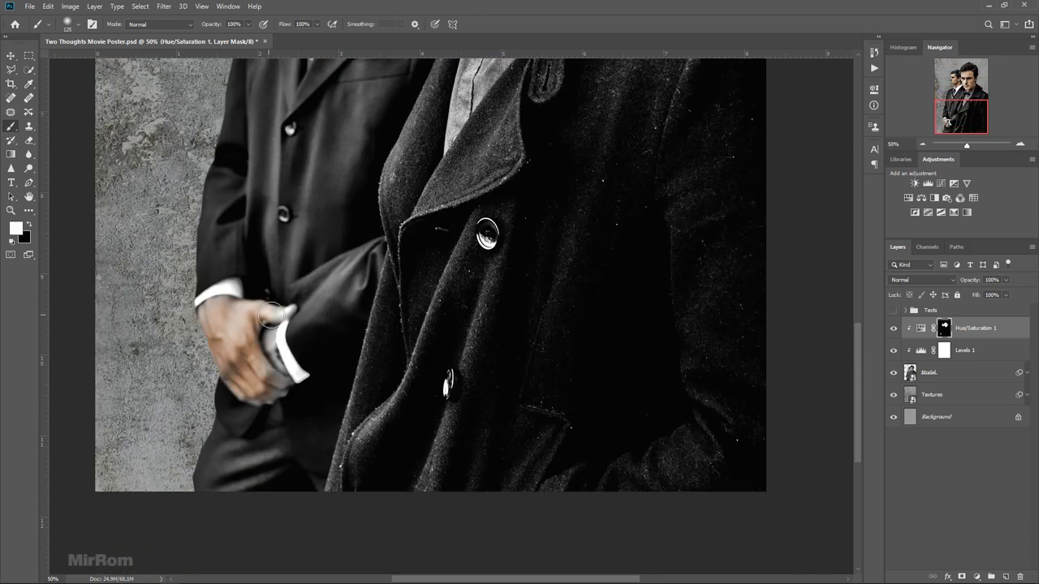
pyautogui.hotkey('ctrl', '-')
pyautogui.press('v')
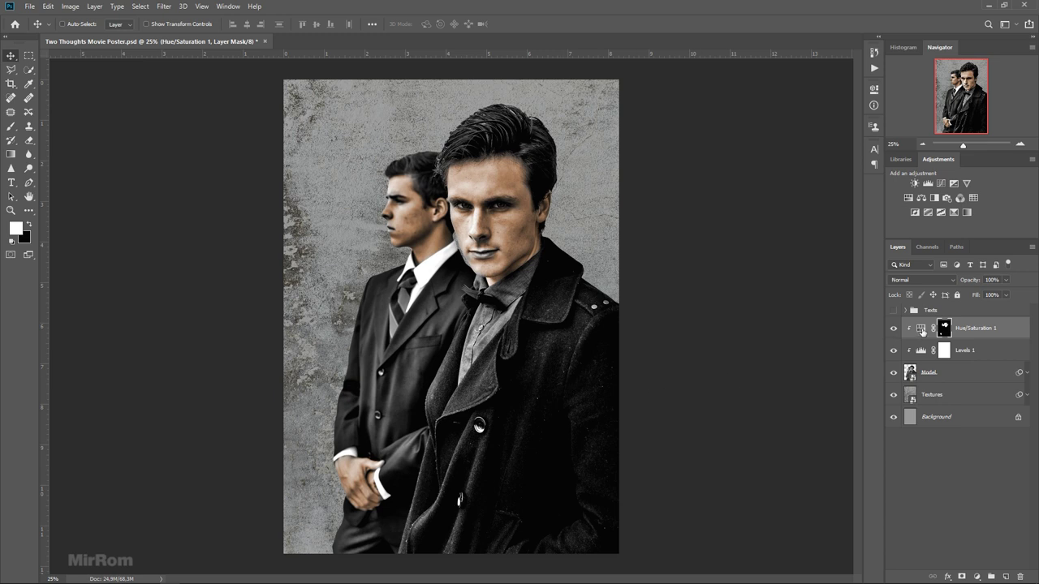
# Step: Add a second clipped colorized Hue/Saturation layer (hue 15, saturation 40) with an inverted black mask
pyautogui.click(921, 198)
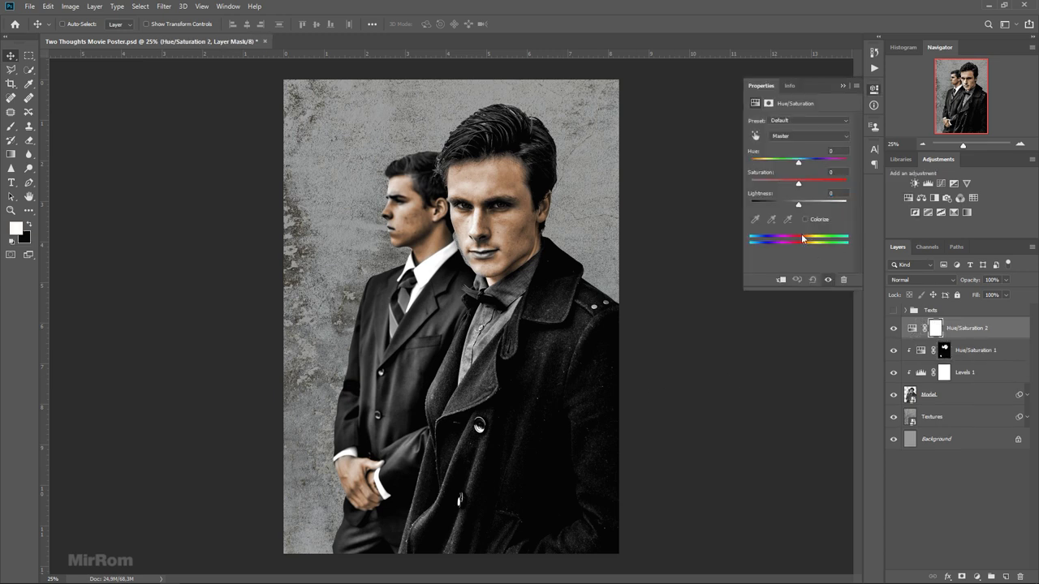
pyautogui.click(780, 280)
pyautogui.click(806, 219)
pyautogui.write('-5')
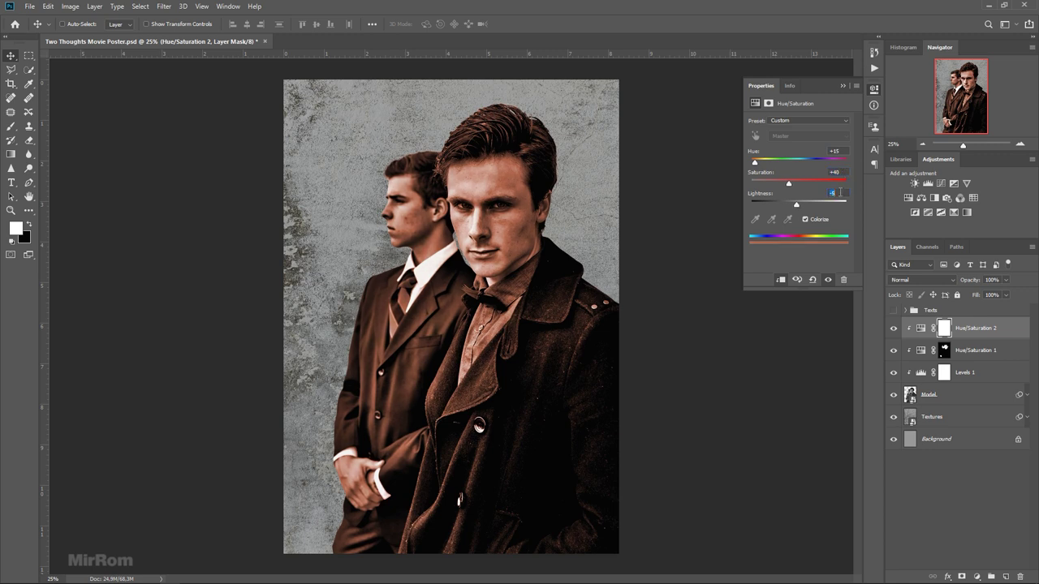
pyautogui.click(804, 219)
pyautogui.click(873, 89)
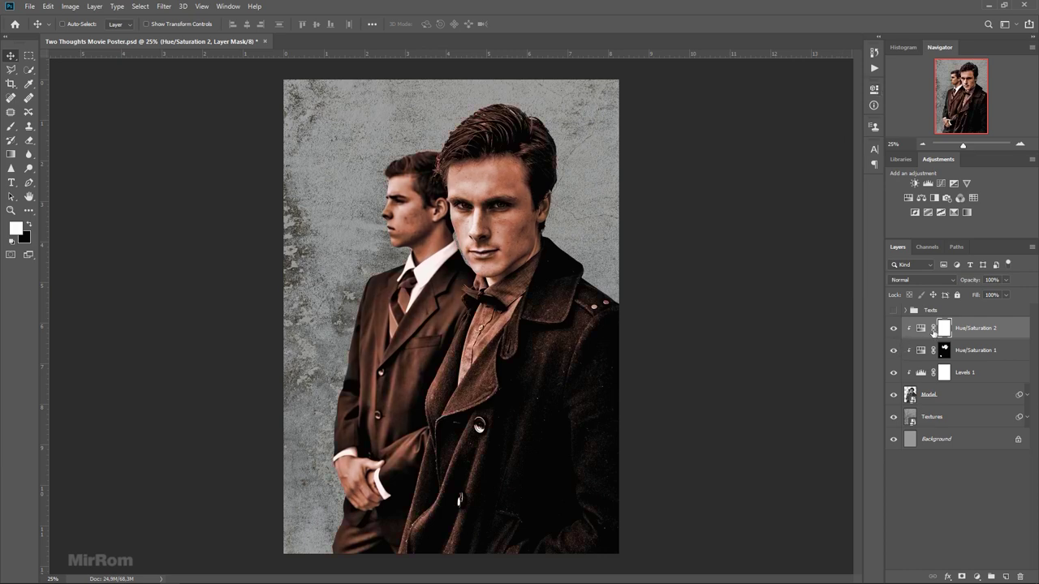
pyautogui.hotkey('ctrl', 'i')
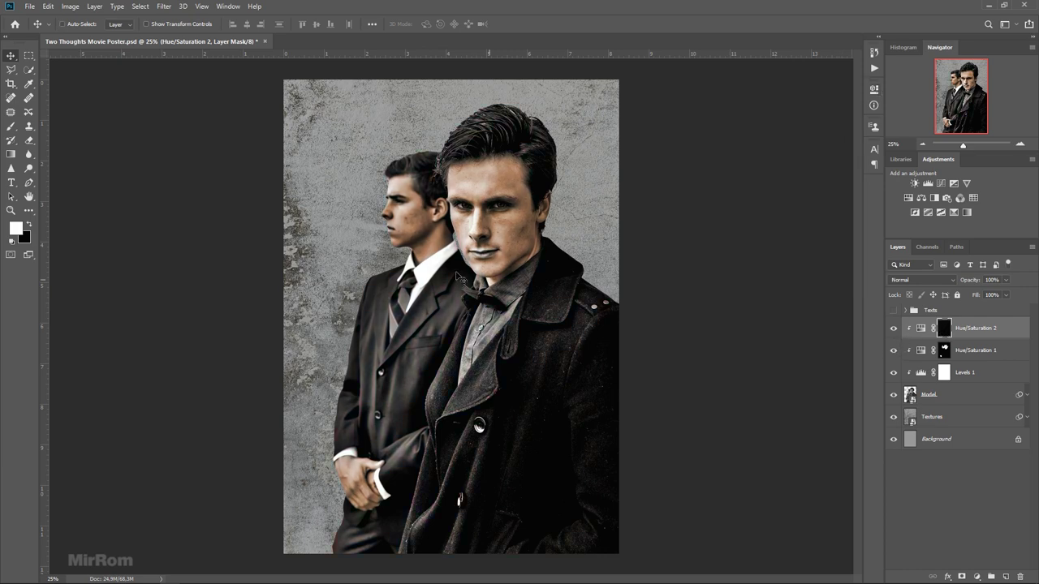
# Step: Paint the second tint onto the front man's lips, then zoom out to the whole poster
pyautogui.hotkey('ctrl', '+')
pyautogui.hotkey('ctrl', '+')
pyautogui.press('b')
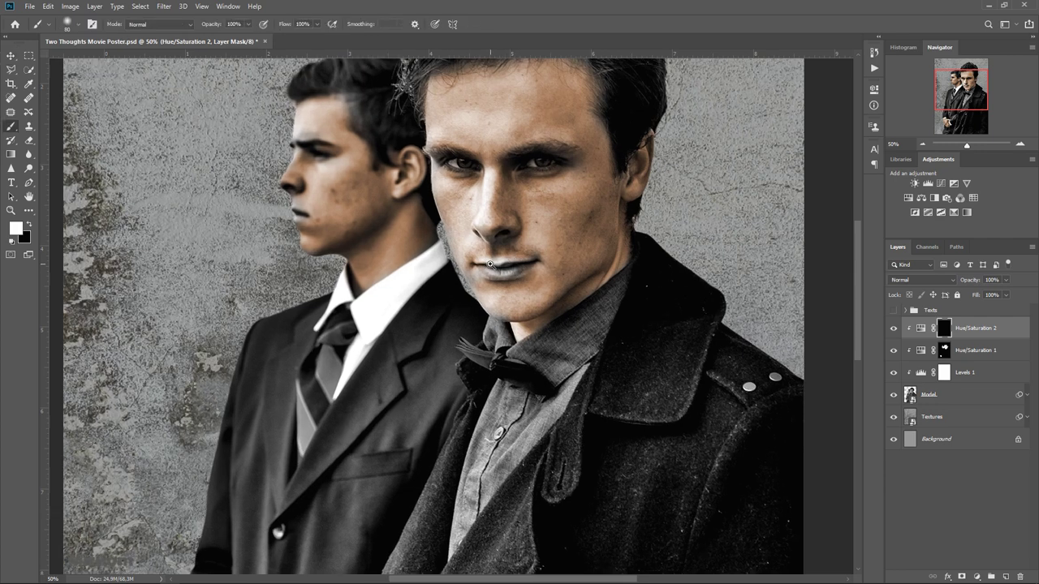
pyautogui.scroll(1, 489, 263)
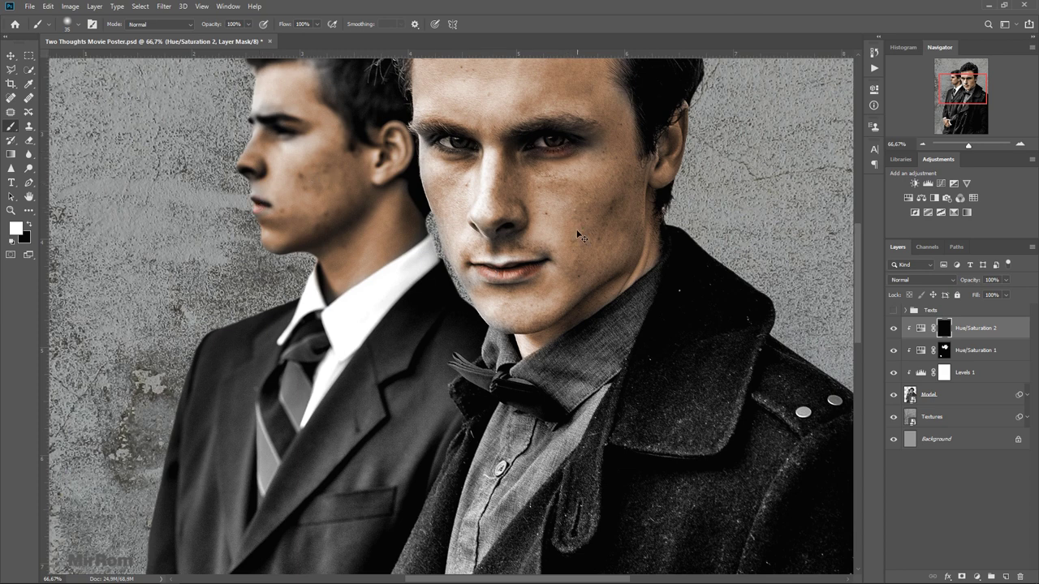
pyautogui.hotkey('ctrl', '-')
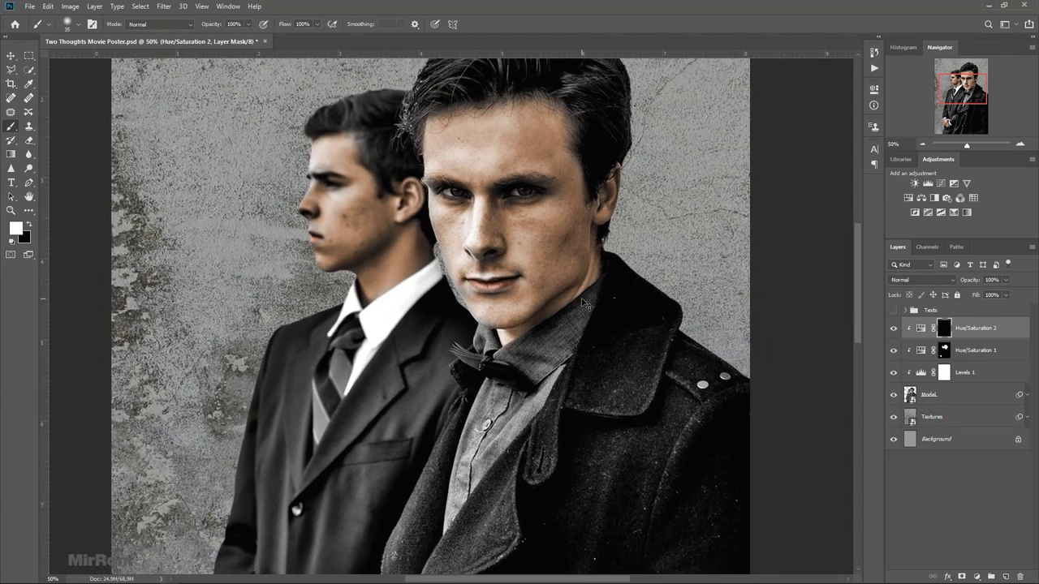
pyautogui.hotkey('ctrl', '-')
pyautogui.hotkey('ctrl', '-')
pyautogui.press('v')
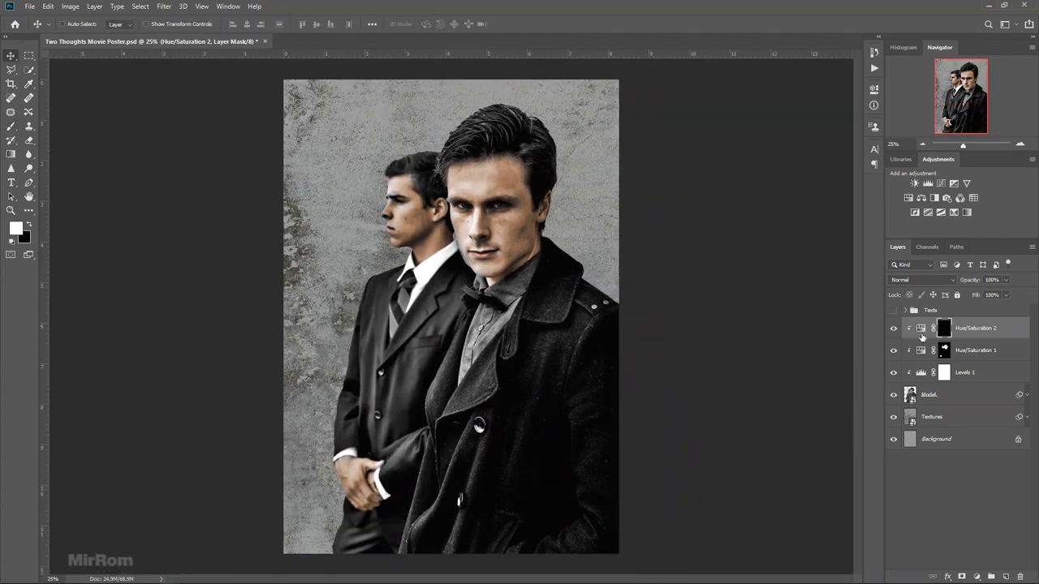
pyautogui.click(920, 331)
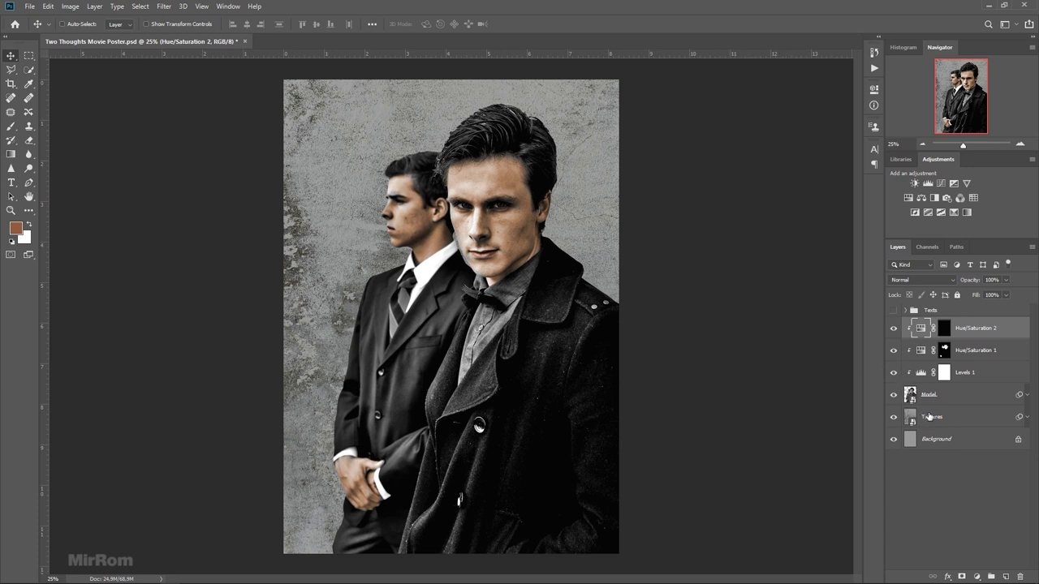
# Step: Duplicate the Textures layer to the top, flip it horizontally, and add a layer mask
pyautogui.click(929, 416)
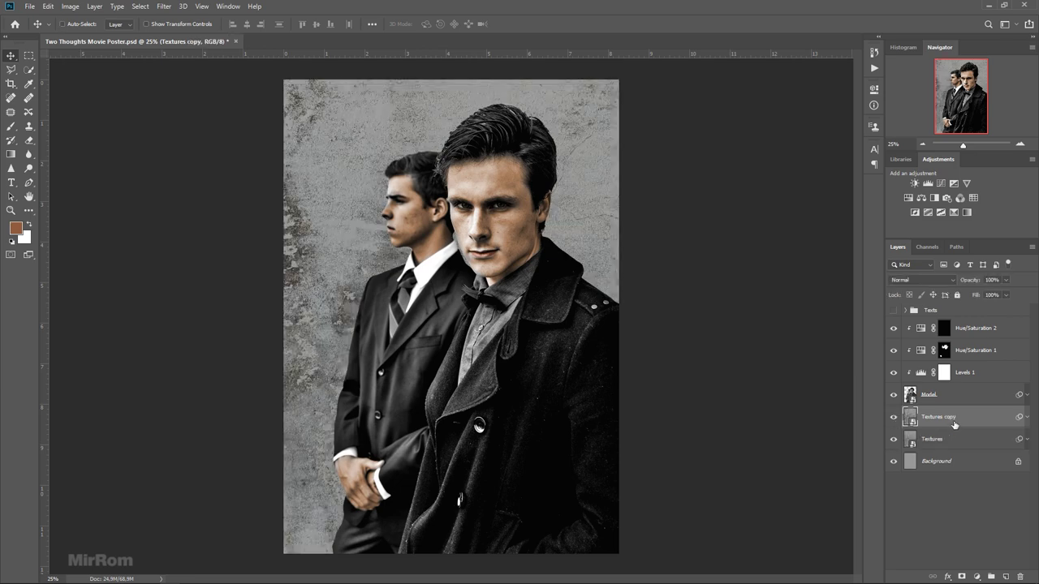
pyautogui.moveTo(953, 425); pyautogui.dragTo(942, 342)
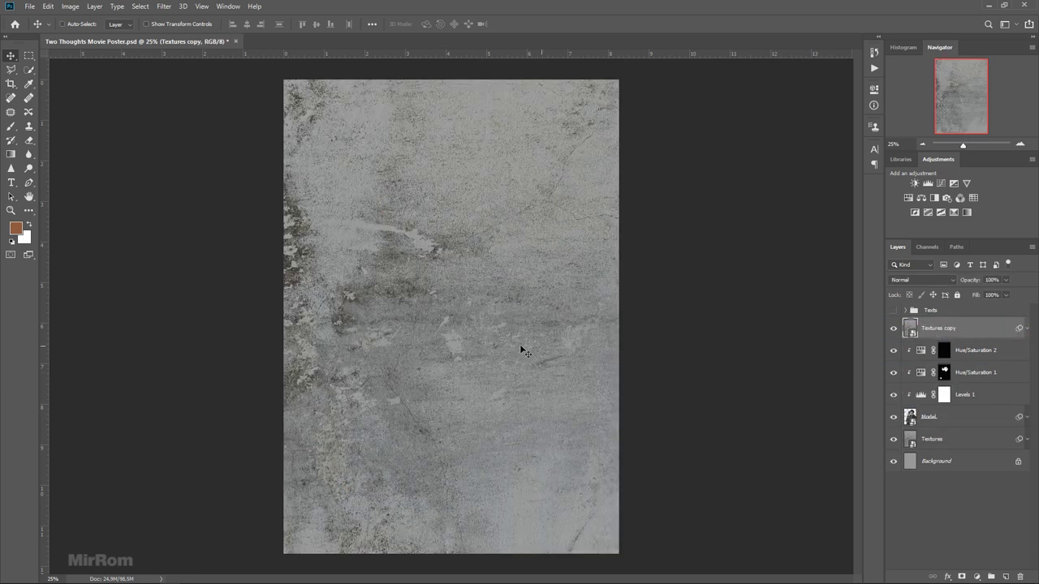
pyautogui.click(47, 6)
pyautogui.moveTo(65, 254)
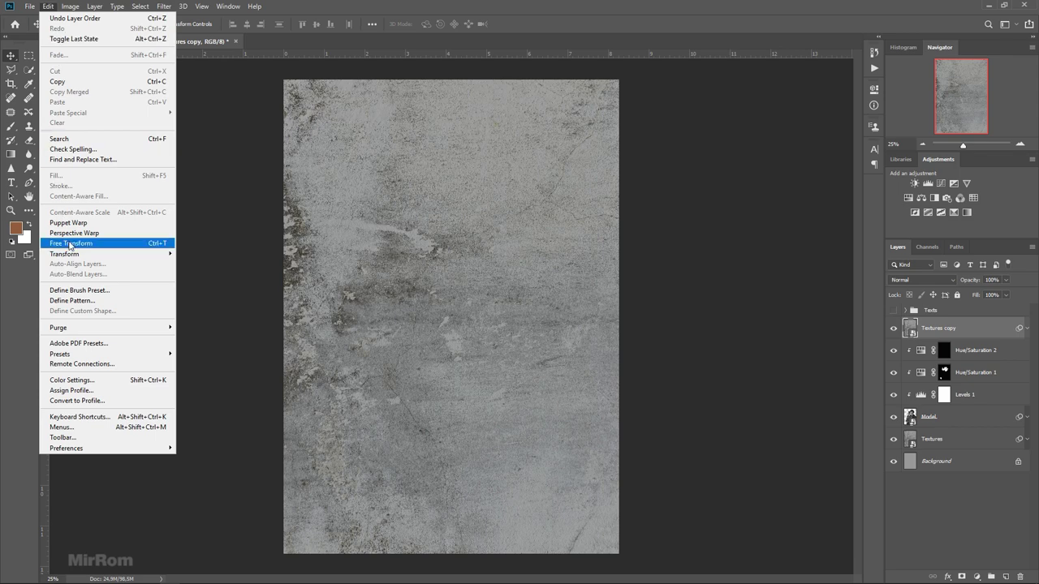
pyautogui.click(266, 375)
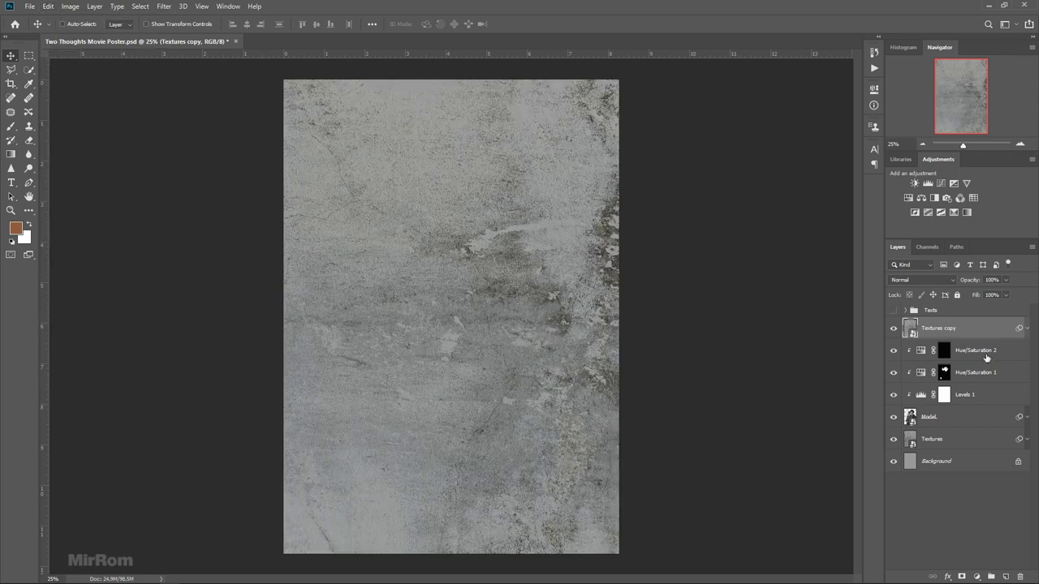
pyautogui.click(960, 576)
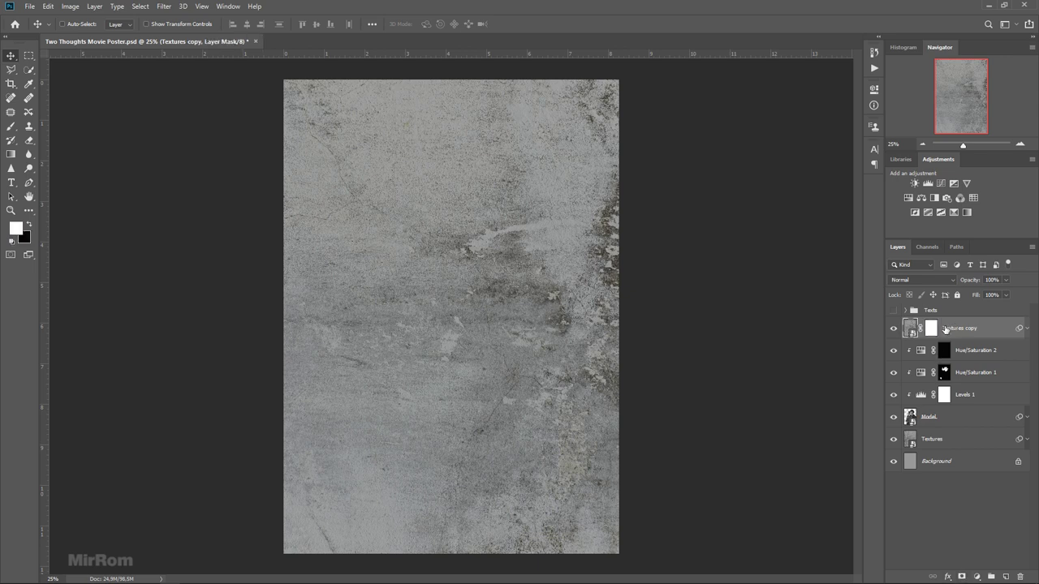
# Step: Paint black with a 1700 px soft brush on the Textures copy mask to reveal both faces
pyautogui.click(931, 329)
pyautogui.click(30, 225)
pyautogui.click(11, 127)
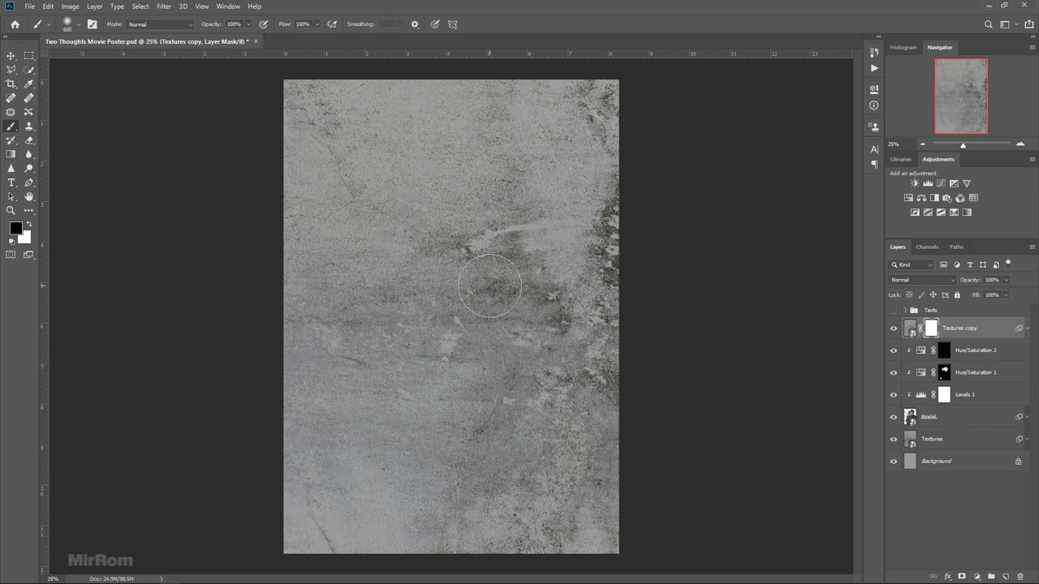
pyautogui.press(']')
pyautogui.press(']')
pyautogui.press(']')
pyautogui.click(467, 259)
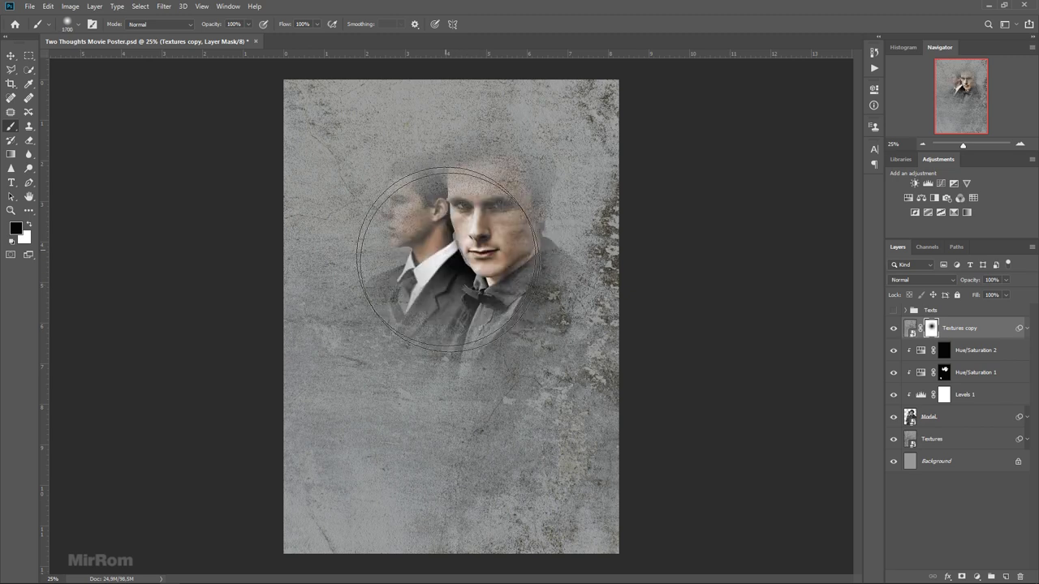
pyautogui.hotkey('ctrl', 'z')
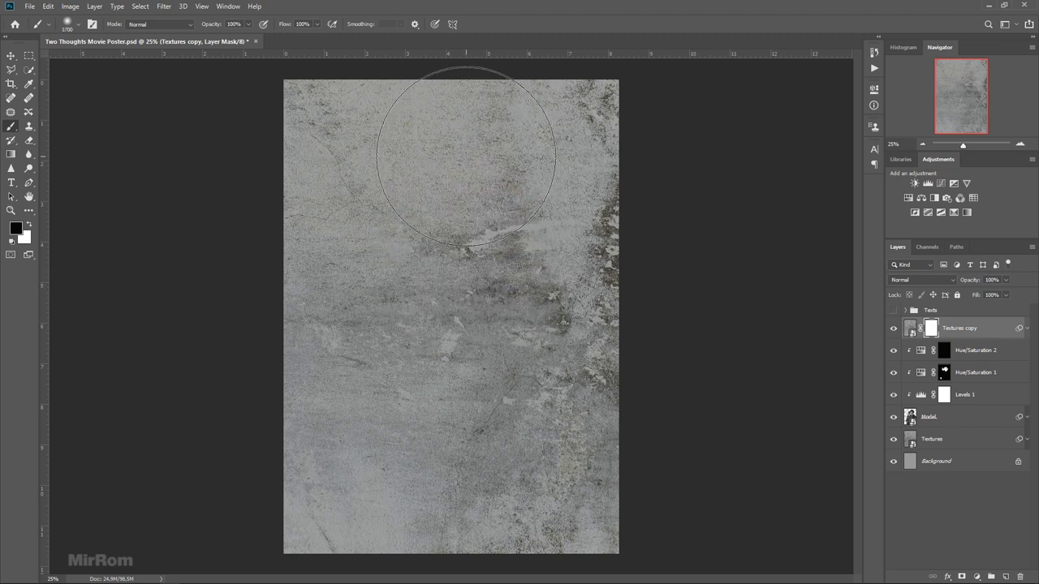
pyautogui.click(468, 207)
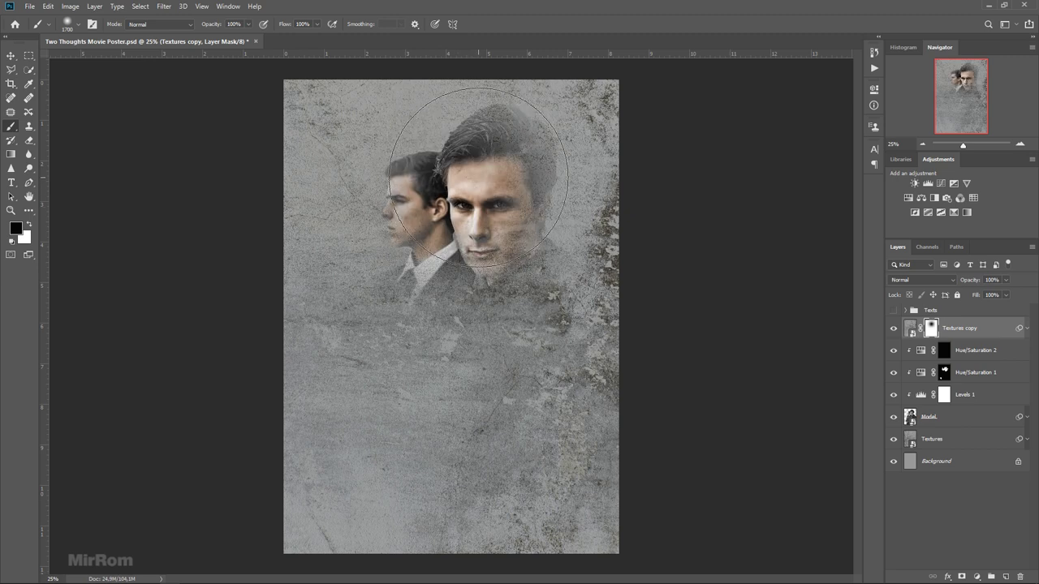
pyautogui.click(474, 203)
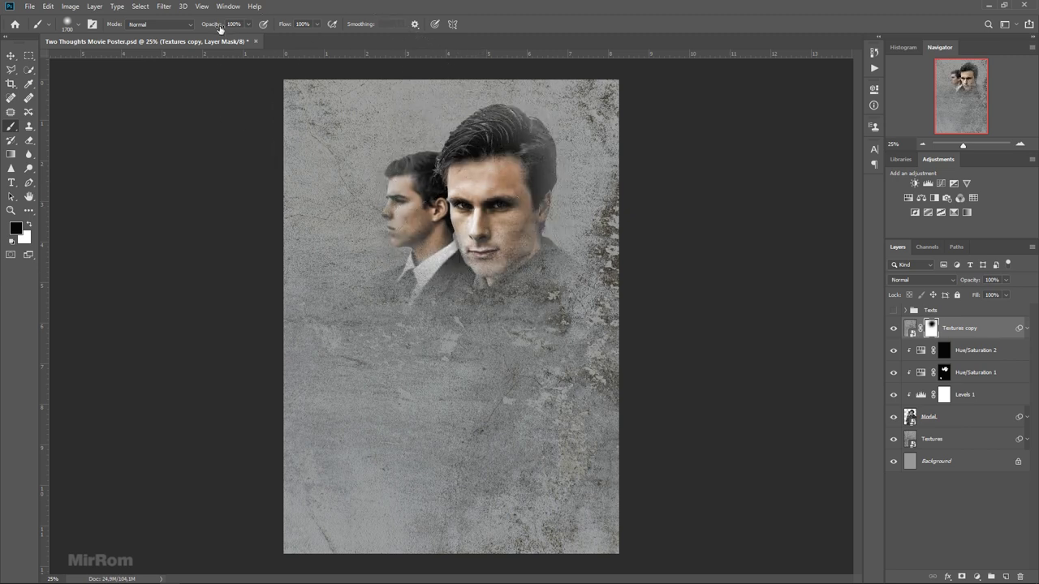
# Step: Lower brush opacity to 48% and faintly reveal both men's suits
pyautogui.moveTo(214, 27); pyautogui.dragTo(182, 28)
pyautogui.moveTo(476, 325)
pyautogui.mouseDown()
pyautogui.moveTo(487, 341)
pyautogui.moveTo(487, 284)
pyautogui.mouseUp()
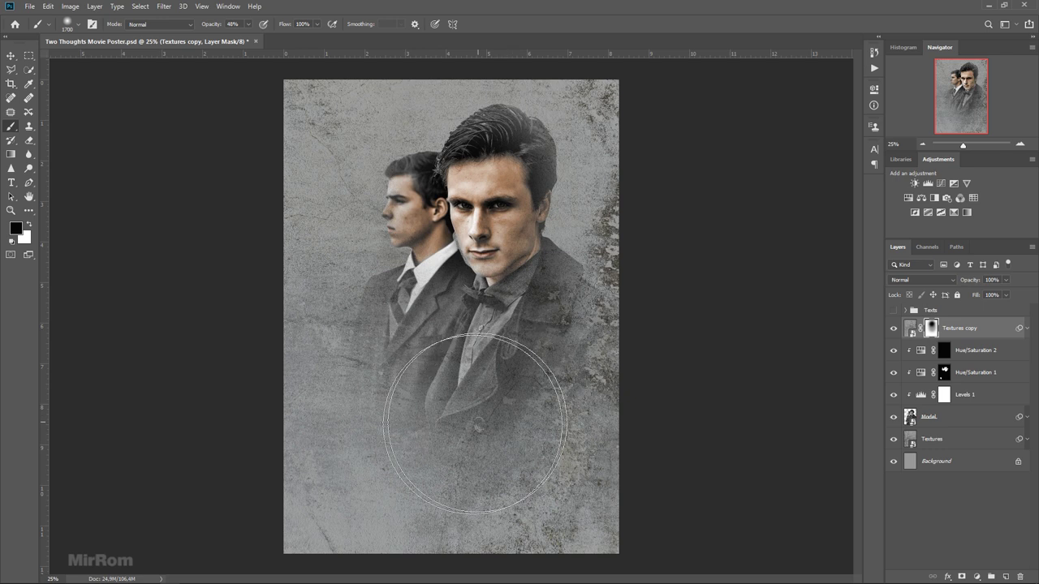
pyautogui.moveTo(475, 423)
pyautogui.mouseDown()
pyautogui.moveTo(587, 417)
pyautogui.moveTo(672, 394)
pyautogui.moveTo(610, 329)
pyautogui.mouseUp()
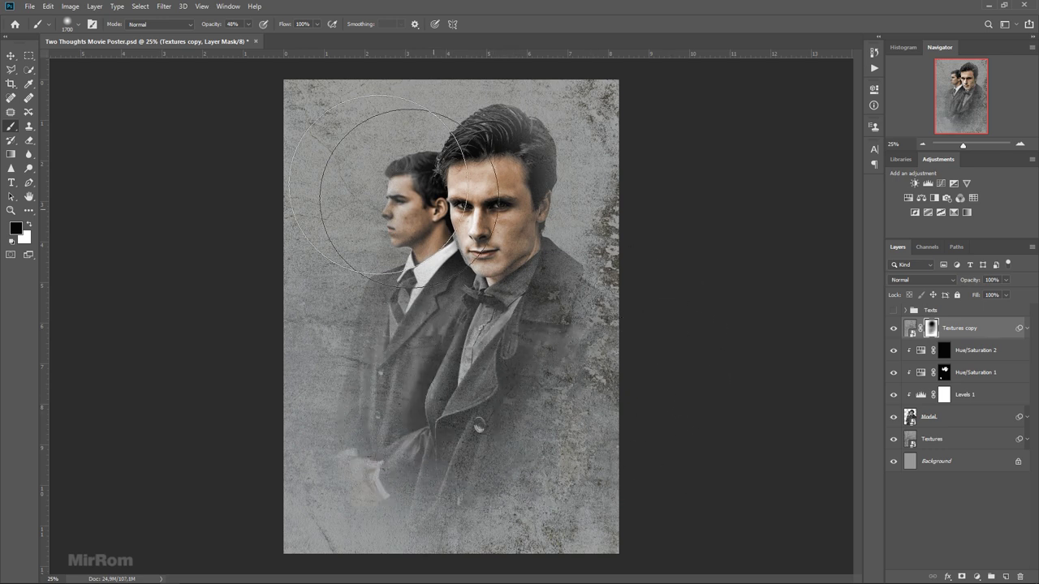
# Step: Select the 2462 grunge brush tip from the brush presets
pyautogui.click(90, 24)
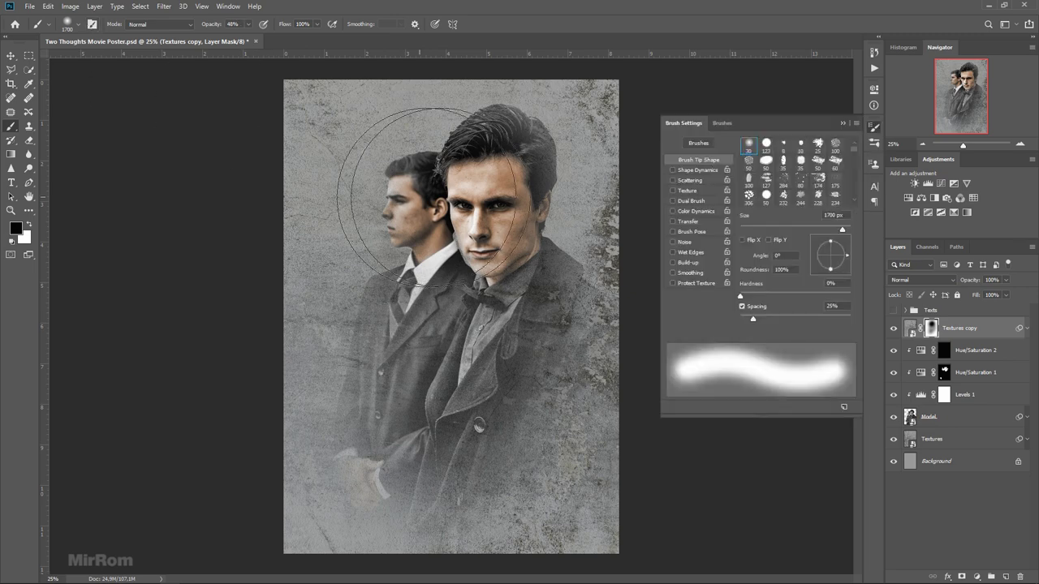
pyautogui.click(717, 123)
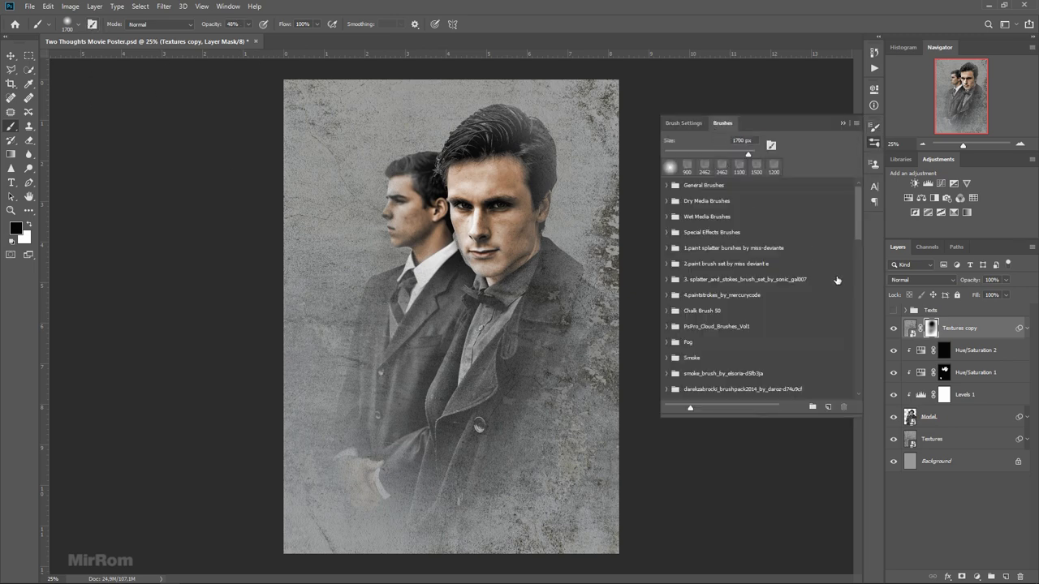
pyautogui.moveTo(860, 203); pyautogui.dragTo(860, 314)
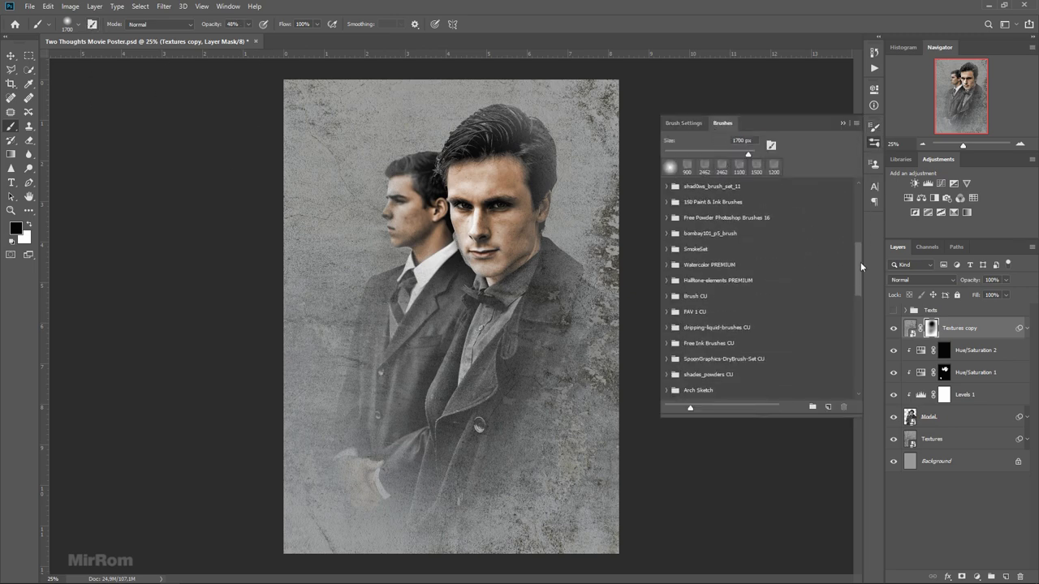
pyautogui.click(667, 336)
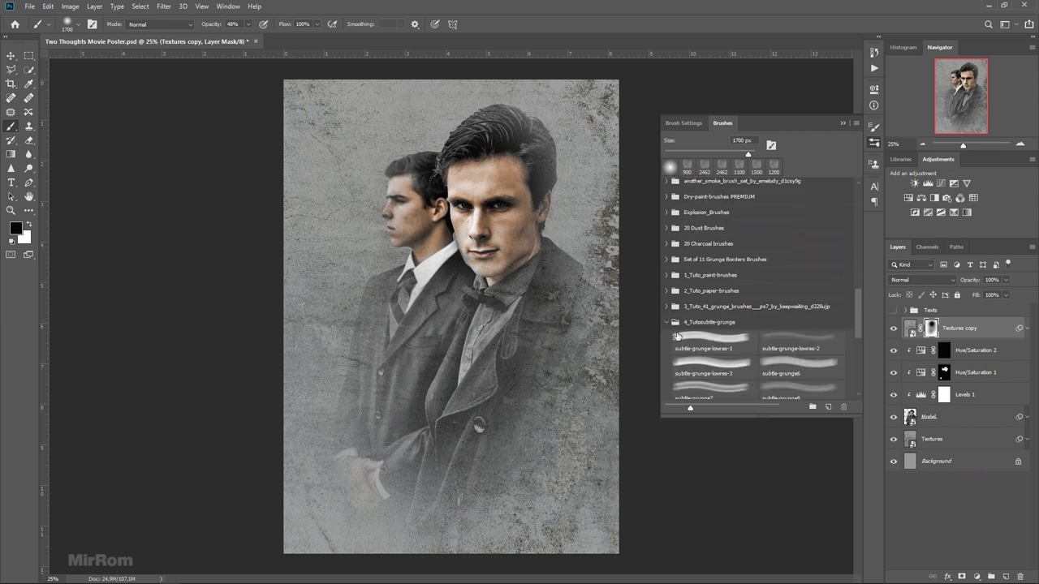
pyautogui.click(697, 341)
pyautogui.click(686, 123)
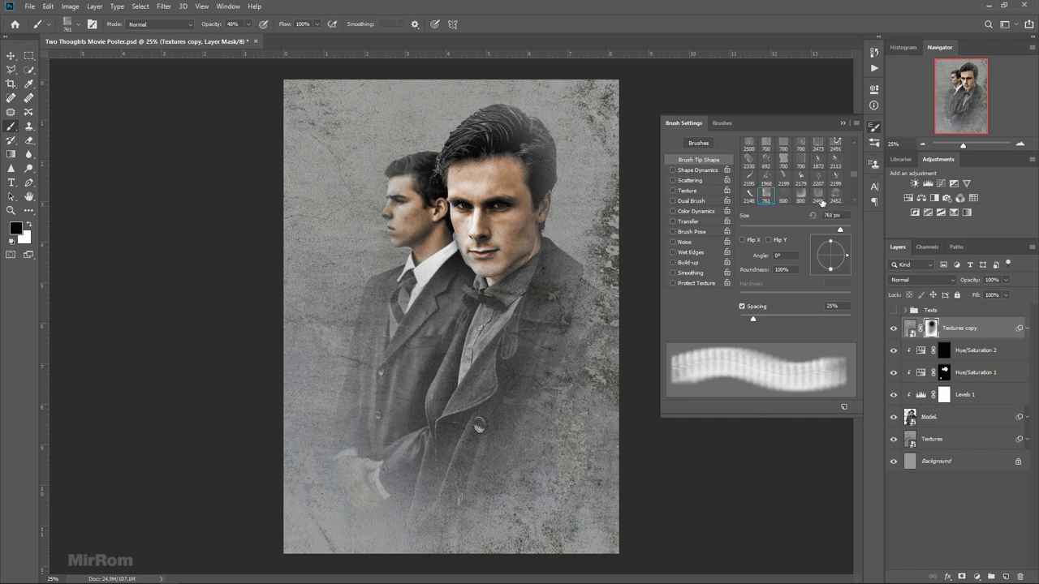
pyautogui.click(818, 197)
pyautogui.click(842, 123)
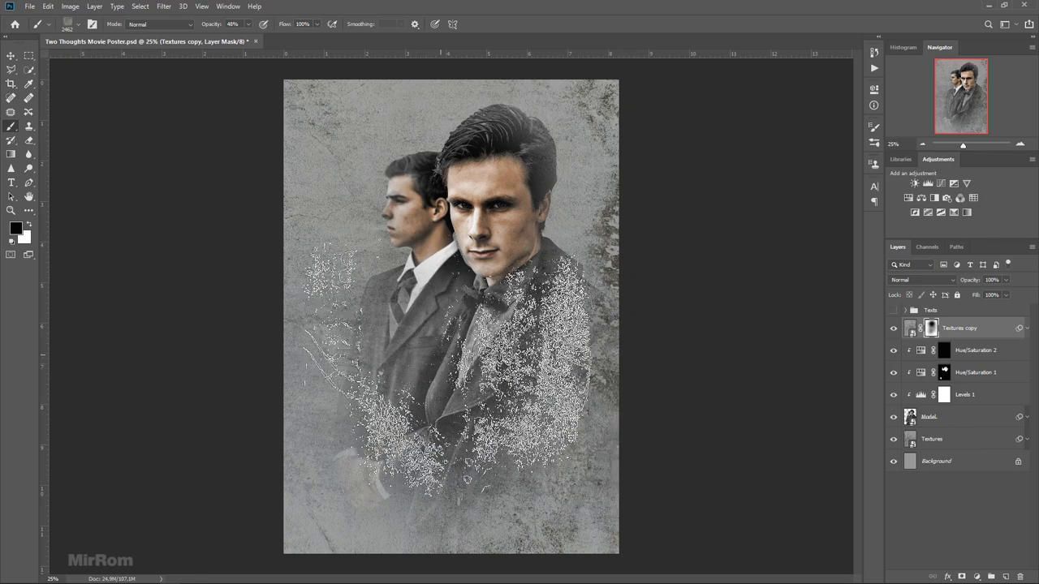
# Step: Rotate the grunge tip and paint the Textures copy mask in white and black, opacity 100%
pyautogui.rightClick(548, 231)
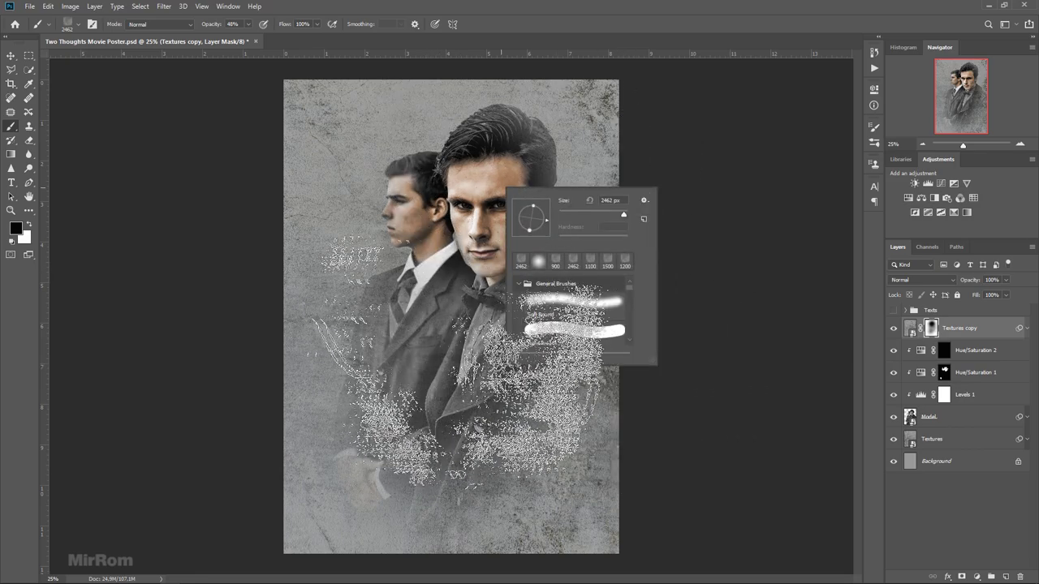
pyautogui.press('Return')
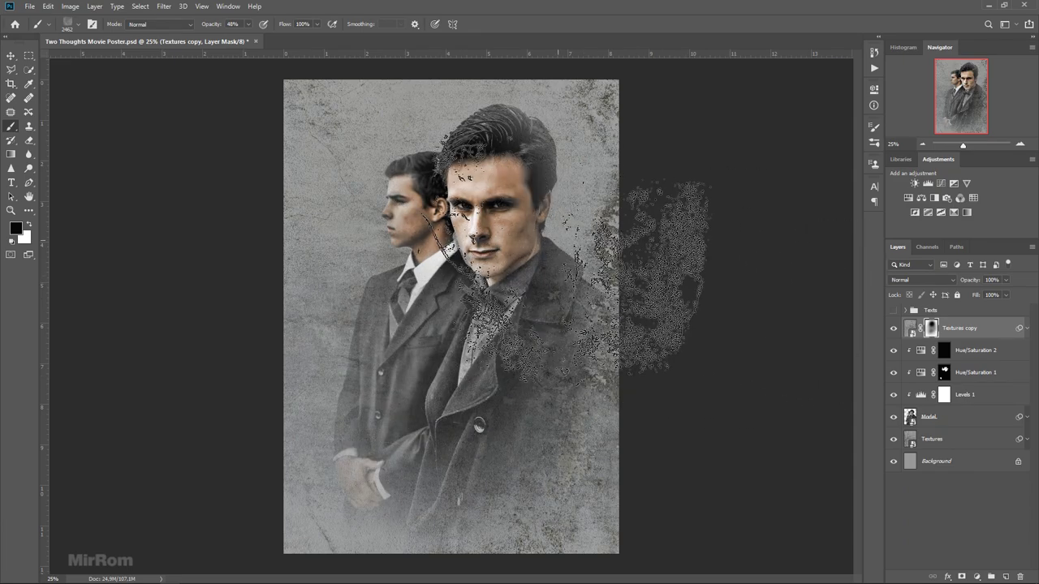
pyautogui.rightClick(480, 234)
pyautogui.moveTo(510, 275); pyautogui.dragTo(501, 277)
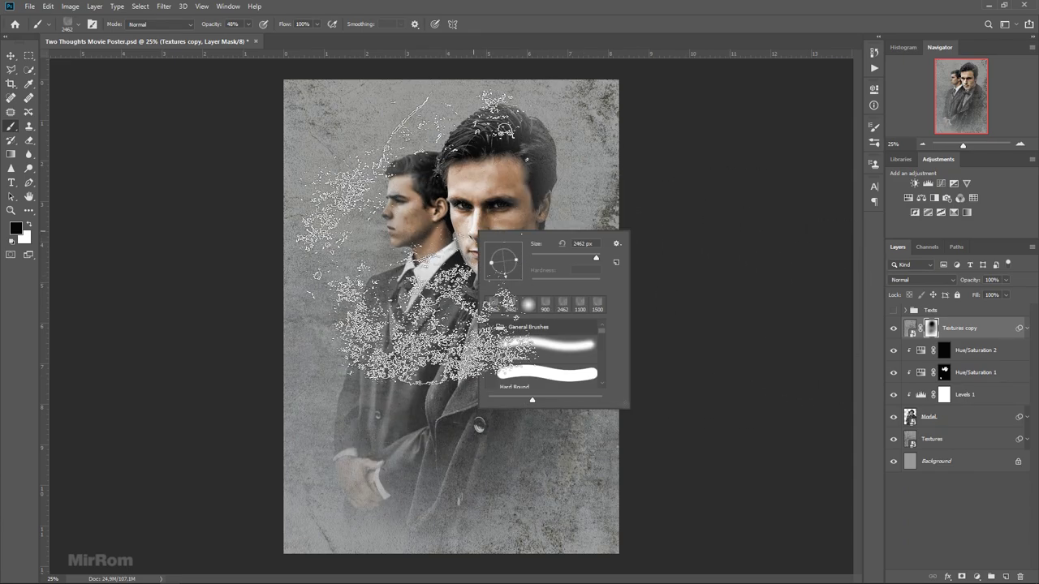
pyautogui.press('Return')
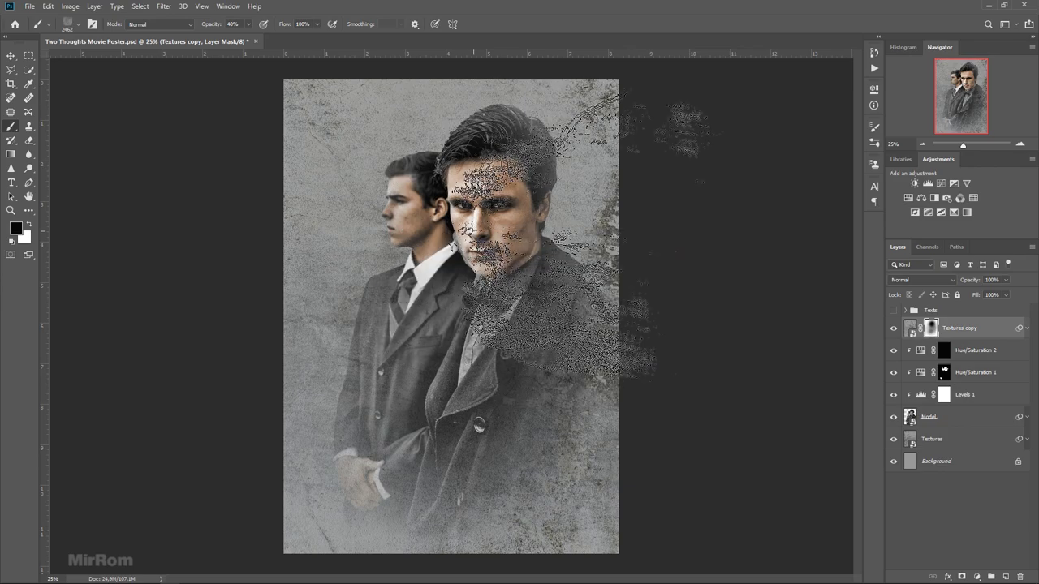
pyautogui.press('[')
pyautogui.press('[')
pyautogui.press('[')
pyautogui.press('[')
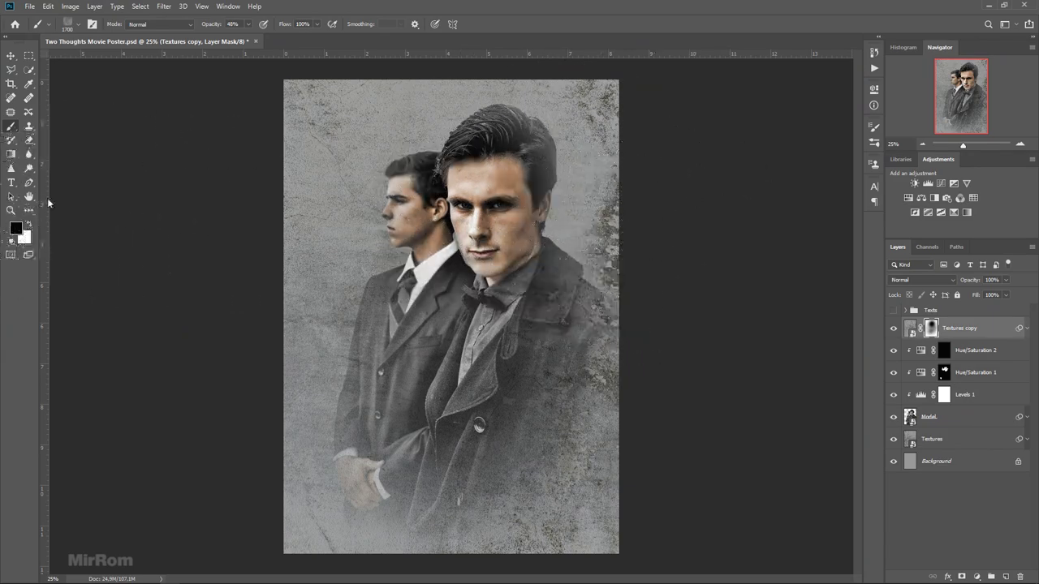
pyautogui.click(29, 225)
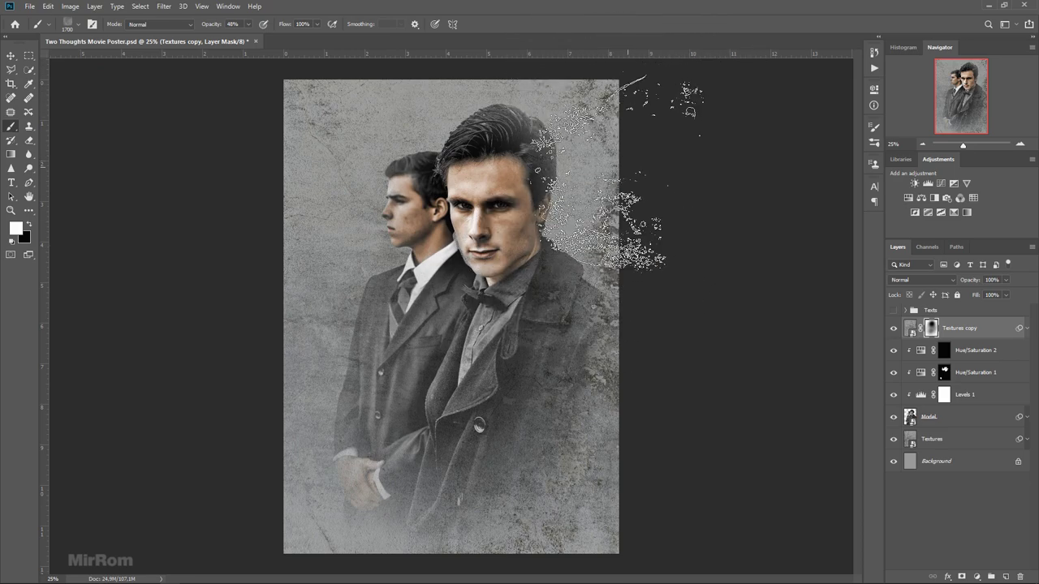
pyautogui.press(']')
pyautogui.press(']')
pyautogui.press(']')
pyautogui.press('x')
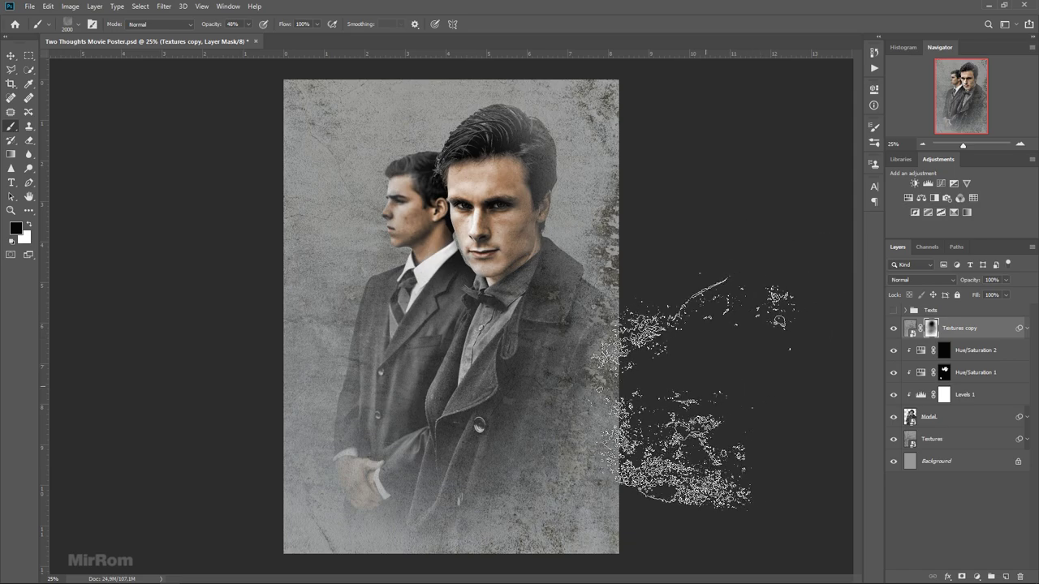
pyautogui.moveTo(211, 33); pyautogui.dragTo(253, 32)
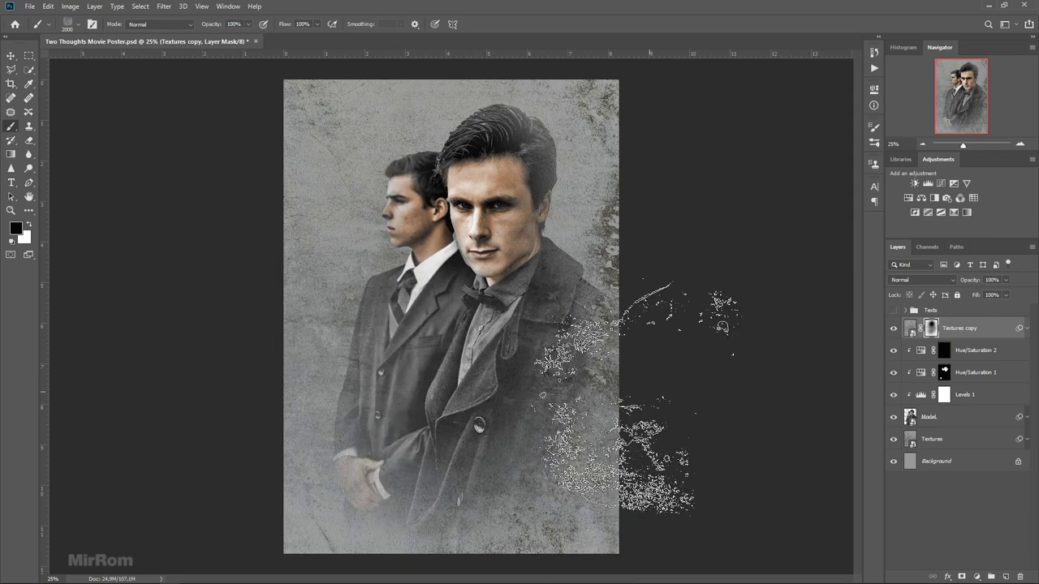
pyautogui.press('[')
pyautogui.press('[')
pyautogui.press('[')
pyautogui.press('[')
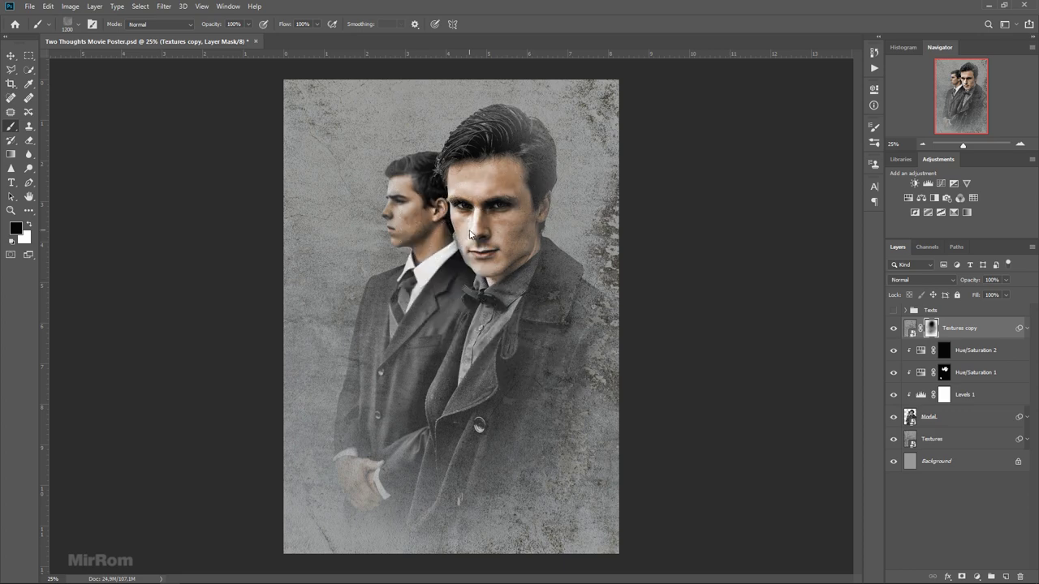
pyautogui.press('v')
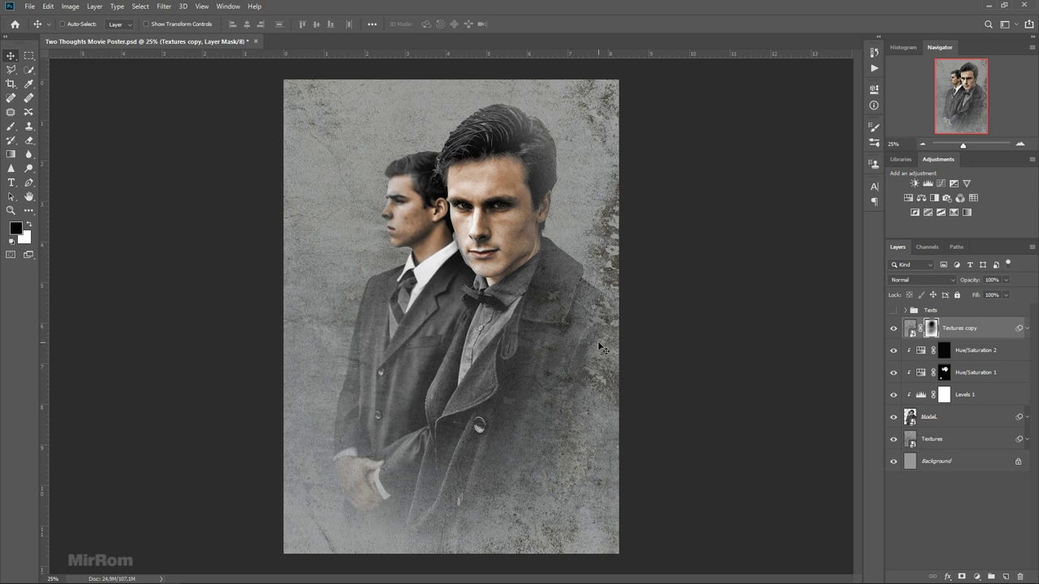
# Step: On a new layer, stamp a white 2452 grunge brush over the men and position it
pyautogui.click(908, 328)
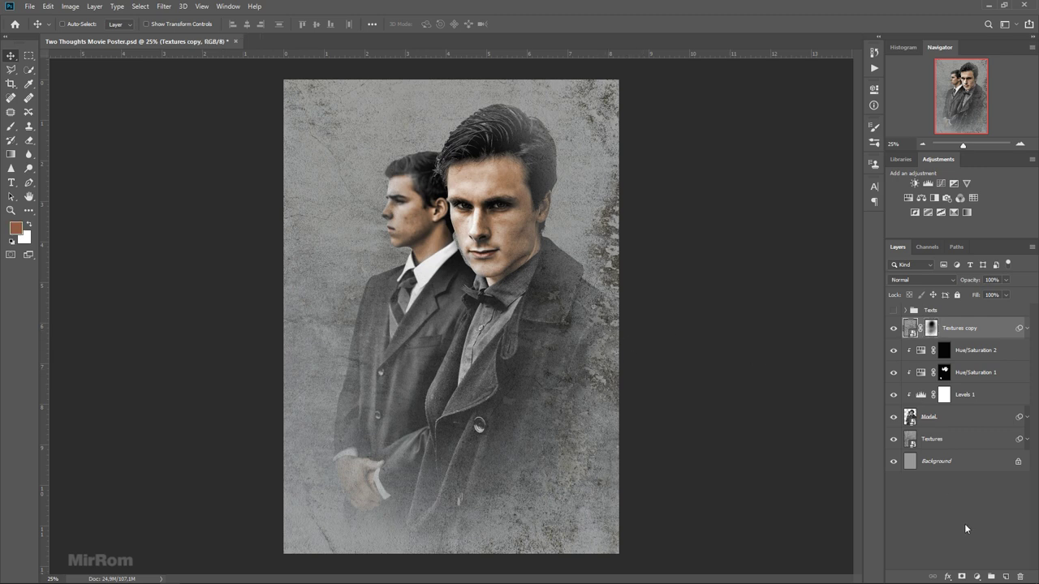
pyautogui.click(1006, 576)
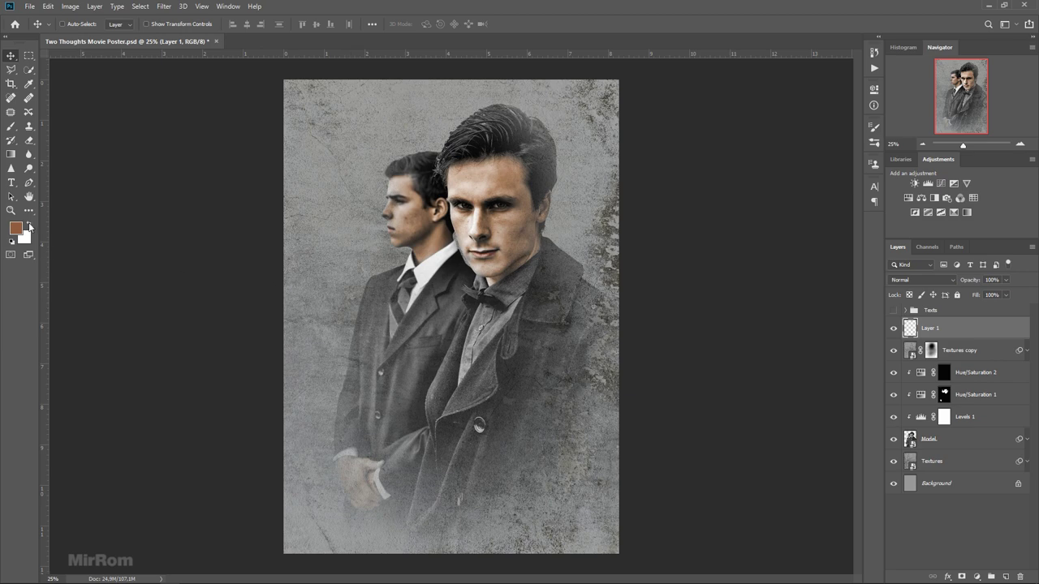
pyautogui.click(29, 226)
pyautogui.click(16, 125)
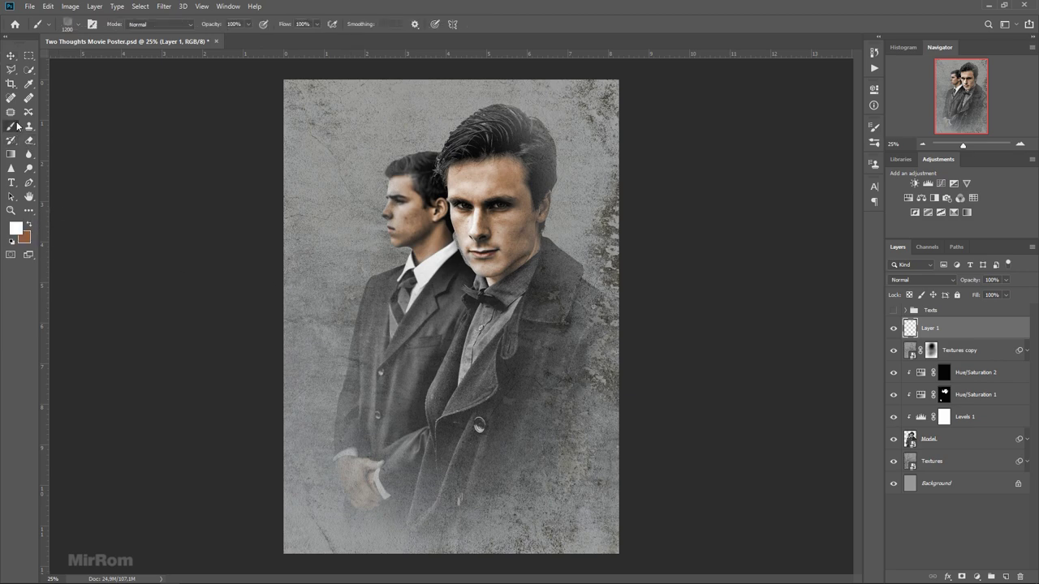
pyautogui.click(92, 25)
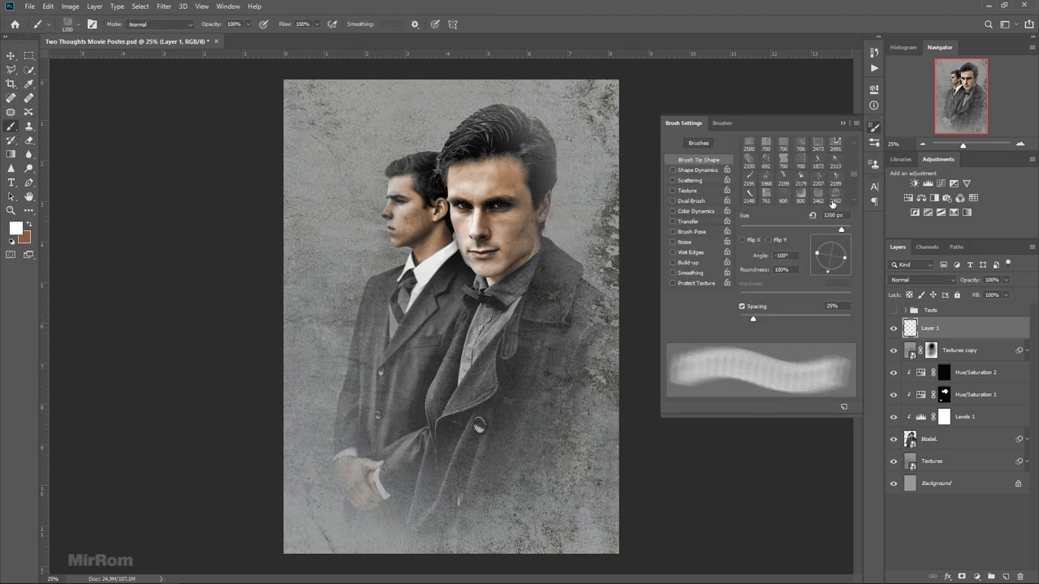
pyautogui.click(835, 198)
pyautogui.click(842, 123)
pyautogui.click(455, 280)
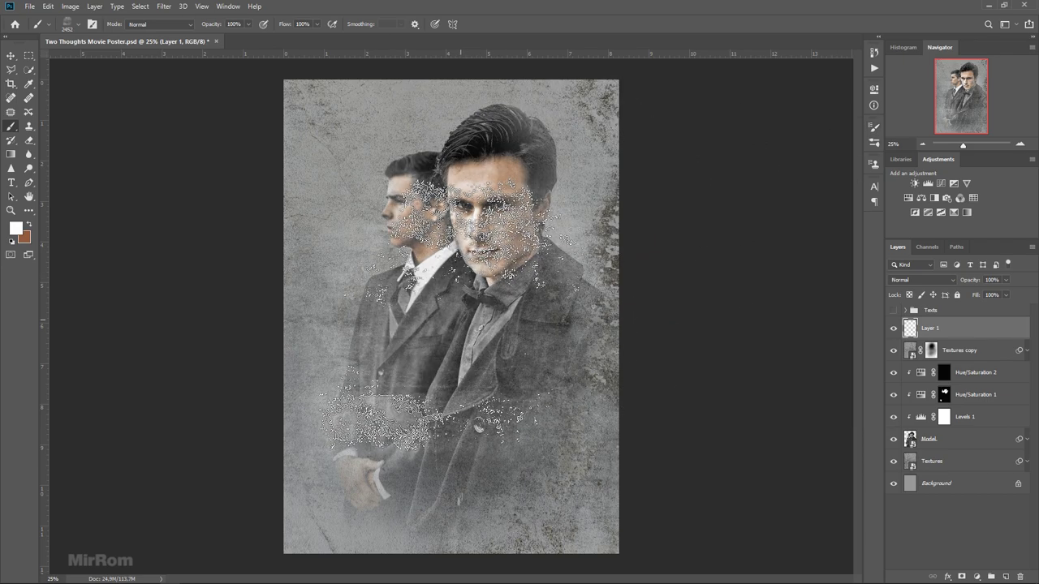
pyautogui.press('v')
pyautogui.moveTo(507, 324); pyautogui.dragTo(511, 317)
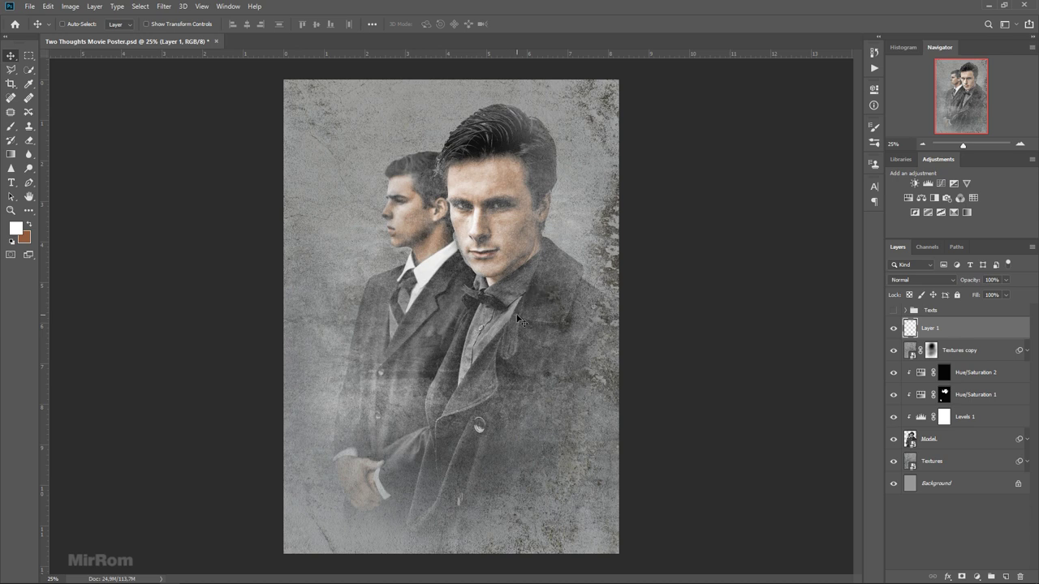
# Step: Set Layer 1 opacity to 63% and add a layer mask
pyautogui.click(1005, 295)
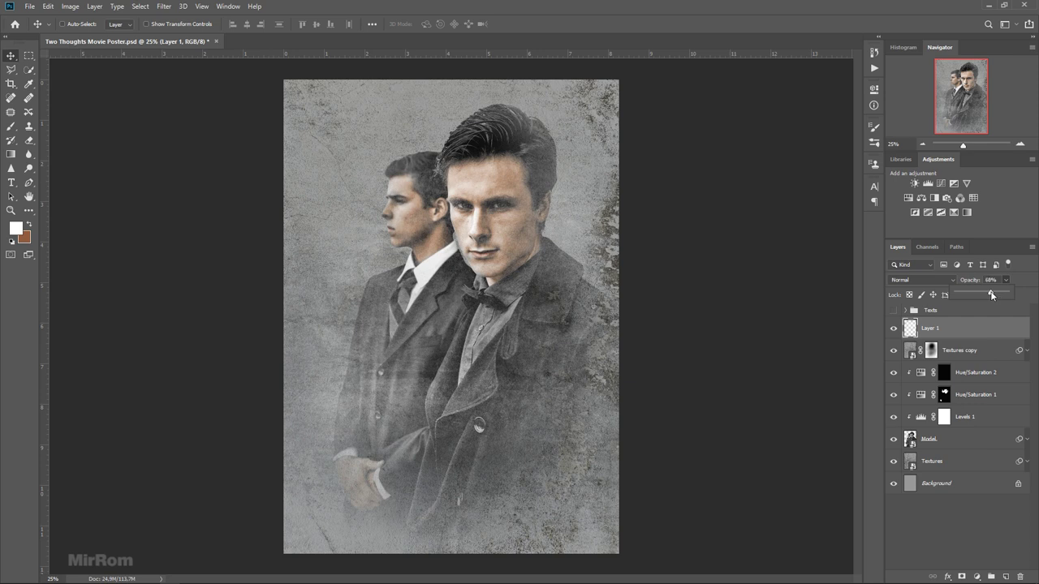
pyautogui.click(987, 294)
pyautogui.click(893, 328)
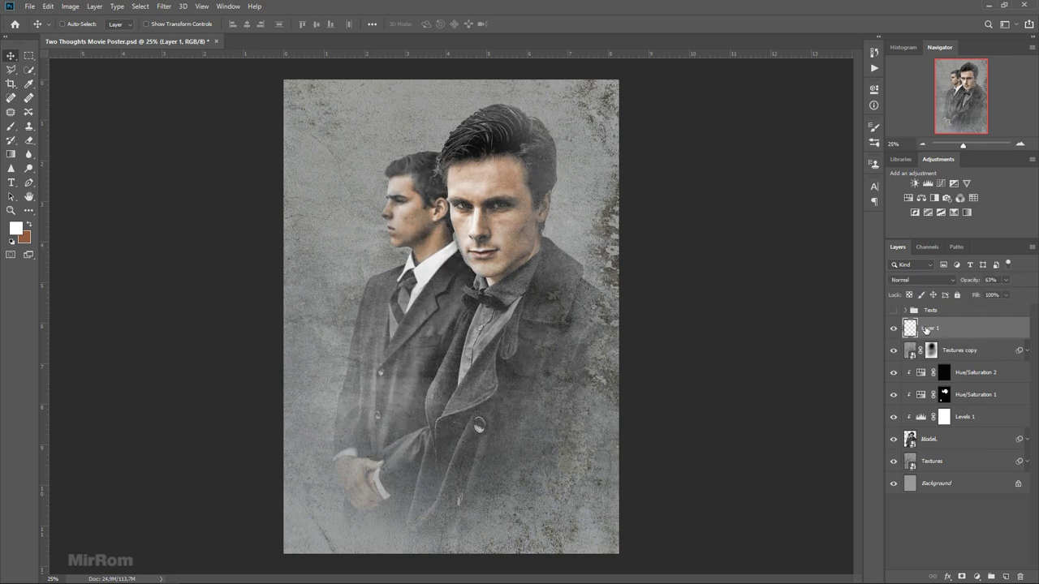
pyautogui.click(963, 575)
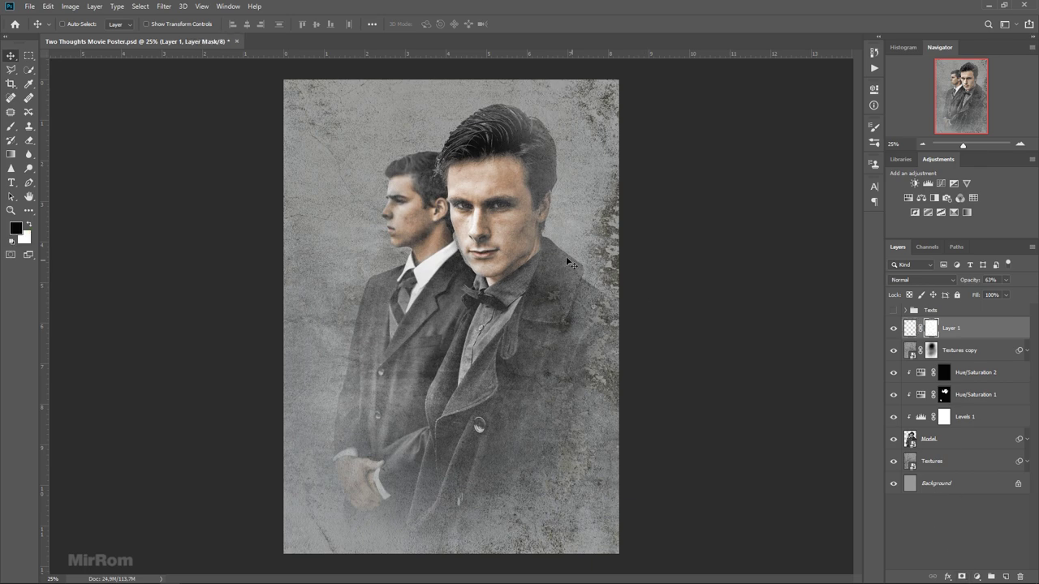
# Step: Set up the brush at 2100 px
pyautogui.press('b')
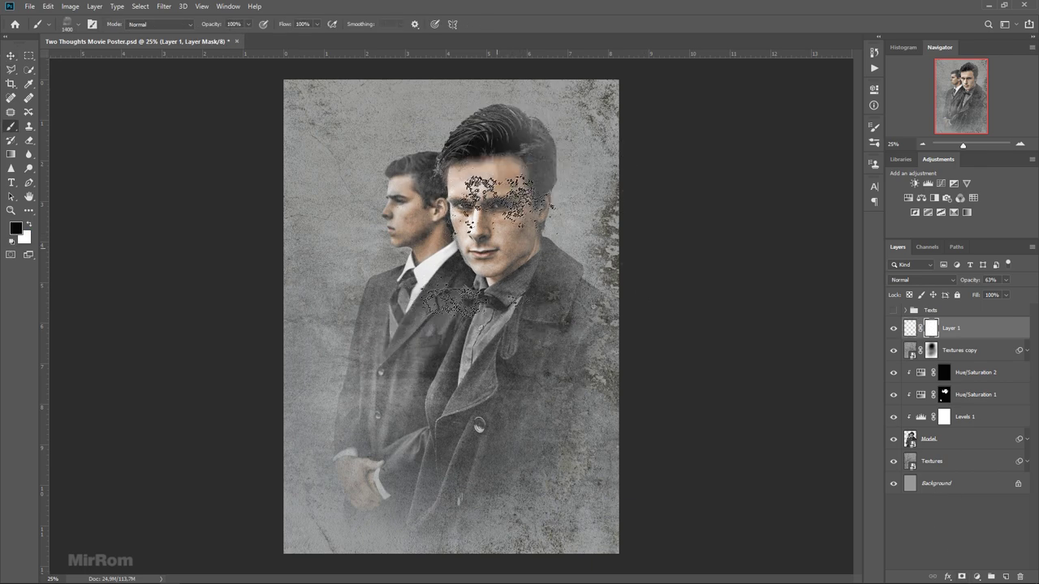
pyautogui.press('[')
pyautogui.press('[')
pyautogui.press('[')
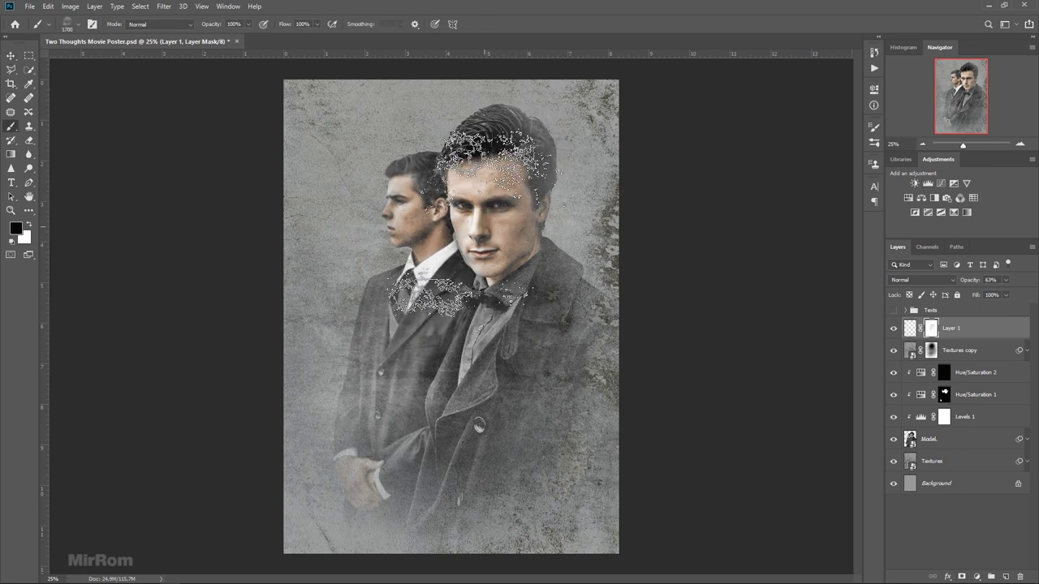
pyautogui.press(']')
pyautogui.press(']')
pyautogui.press(']')
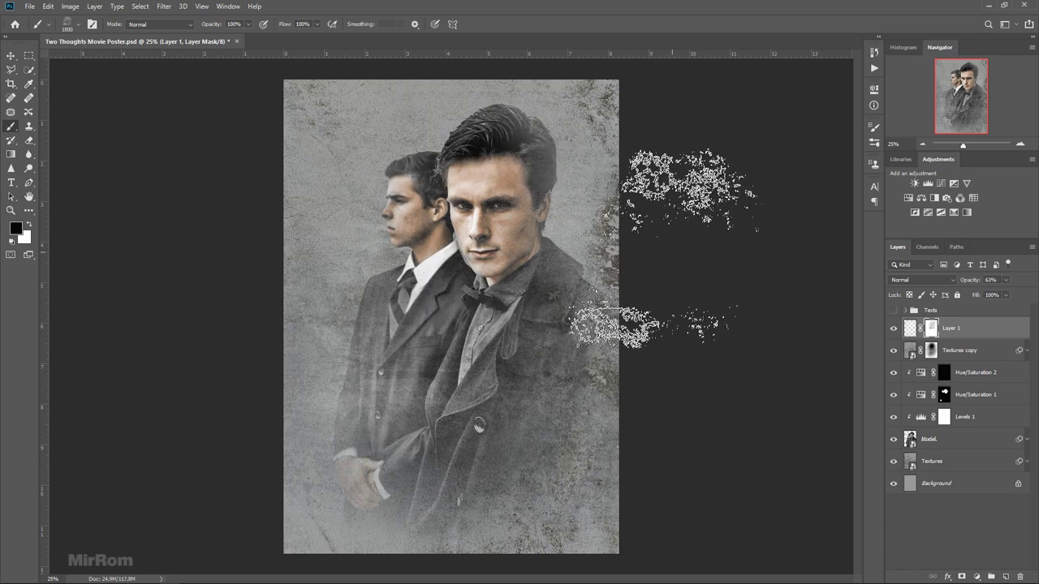
pyautogui.rightClick(521, 268)
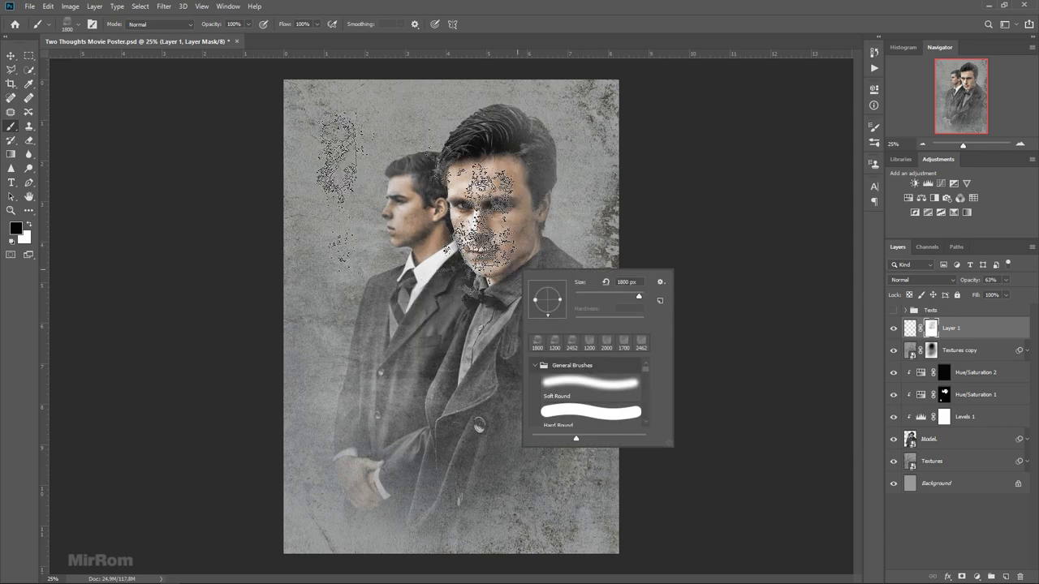
pyautogui.press('Escape')
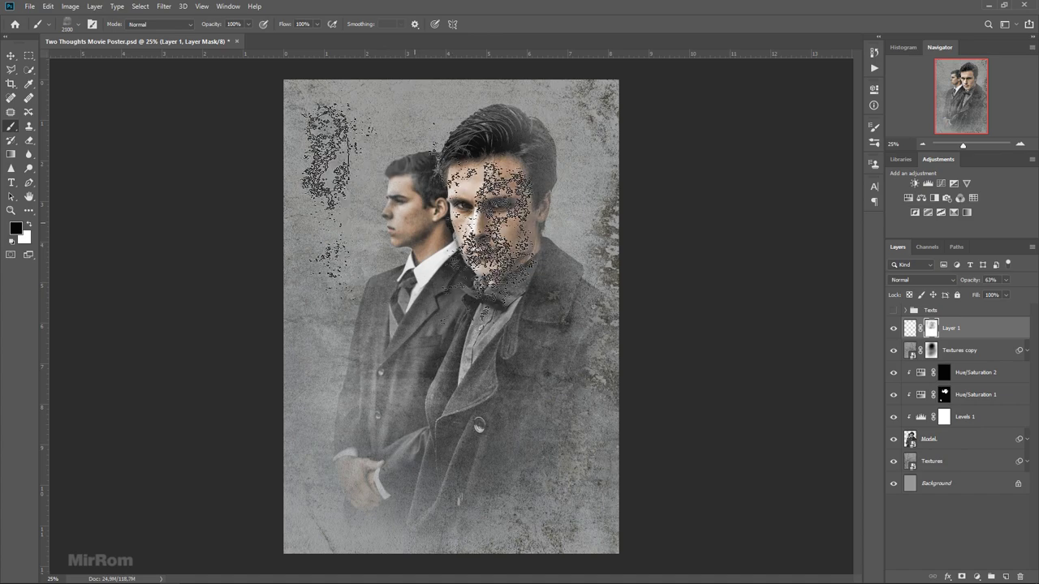
pyautogui.press(']')
pyautogui.press(']')
pyautogui.press(']')
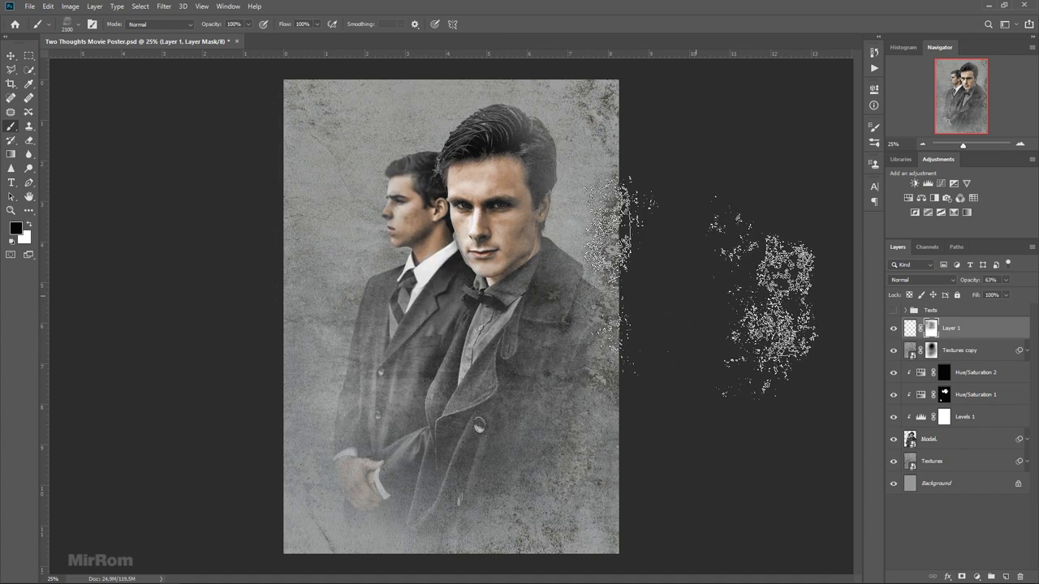
# Step: Nudge Layer 1's grunge texture pixels slightly down with the Move tool
pyautogui.press('v')
pyautogui.click(894, 328)
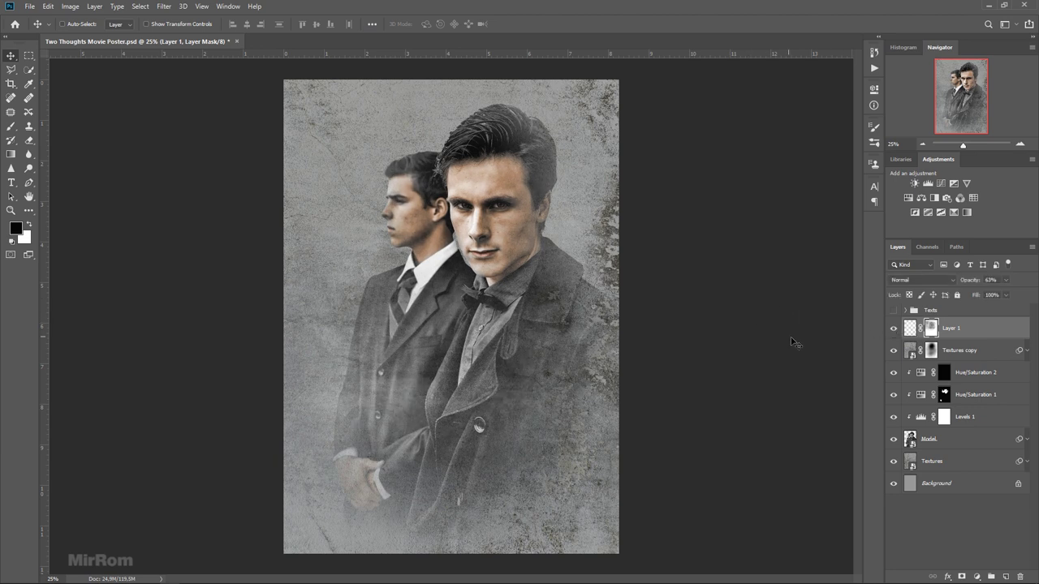
pyautogui.click(908, 330)
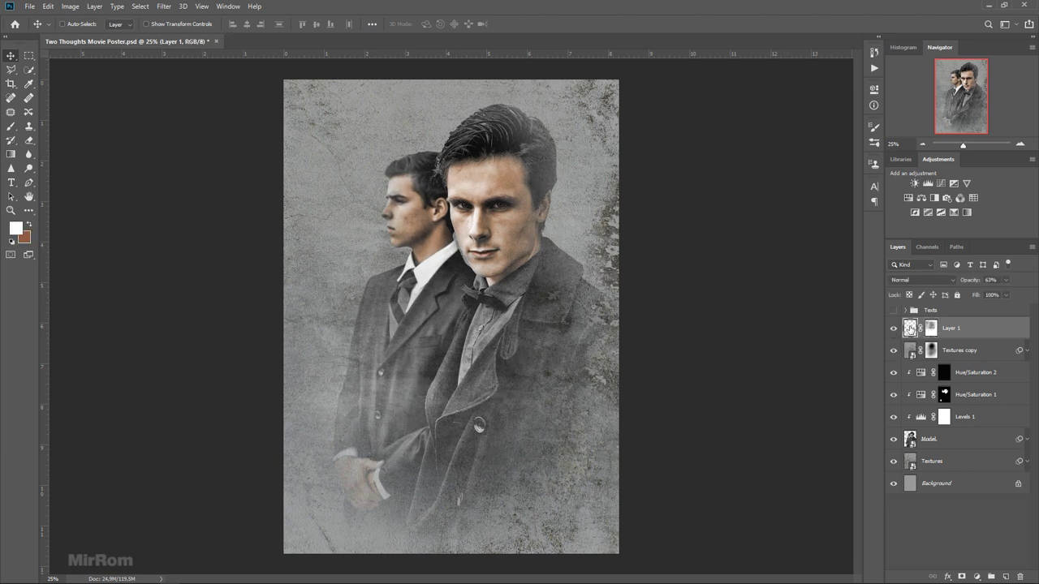
pyautogui.moveTo(581, 305); pyautogui.dragTo(581, 314)
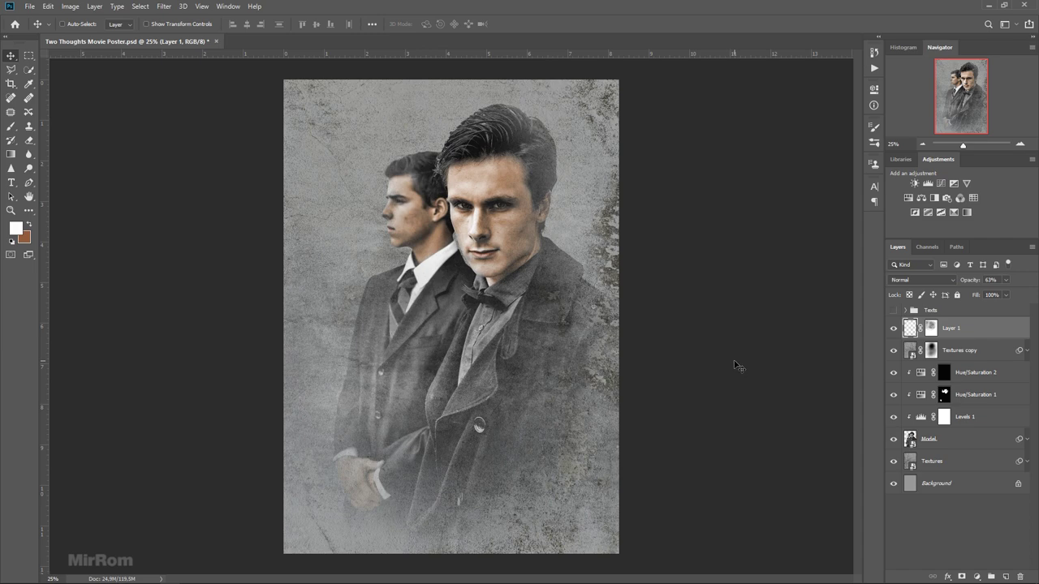
# Step: Add a new Layer 2 and load the 2462 px grunge brush tip at 2300 px
pyautogui.click(1005, 576)
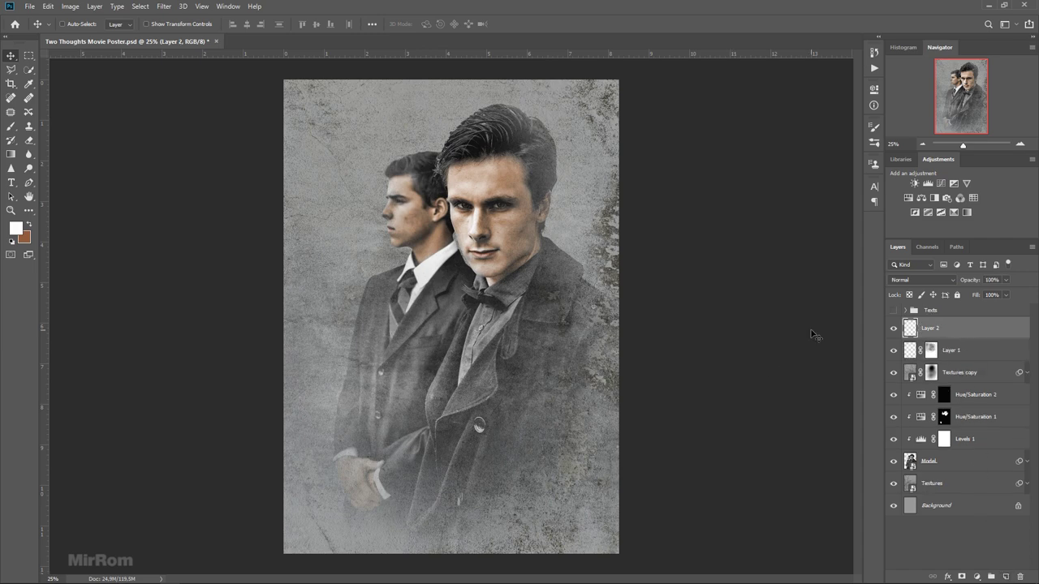
pyautogui.press('b')
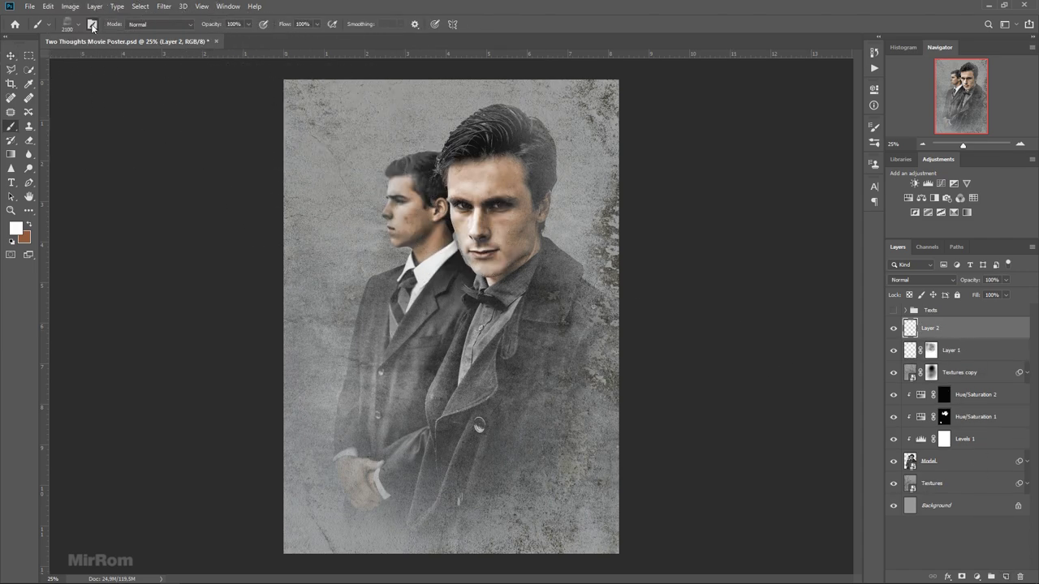
pyautogui.click(92, 24)
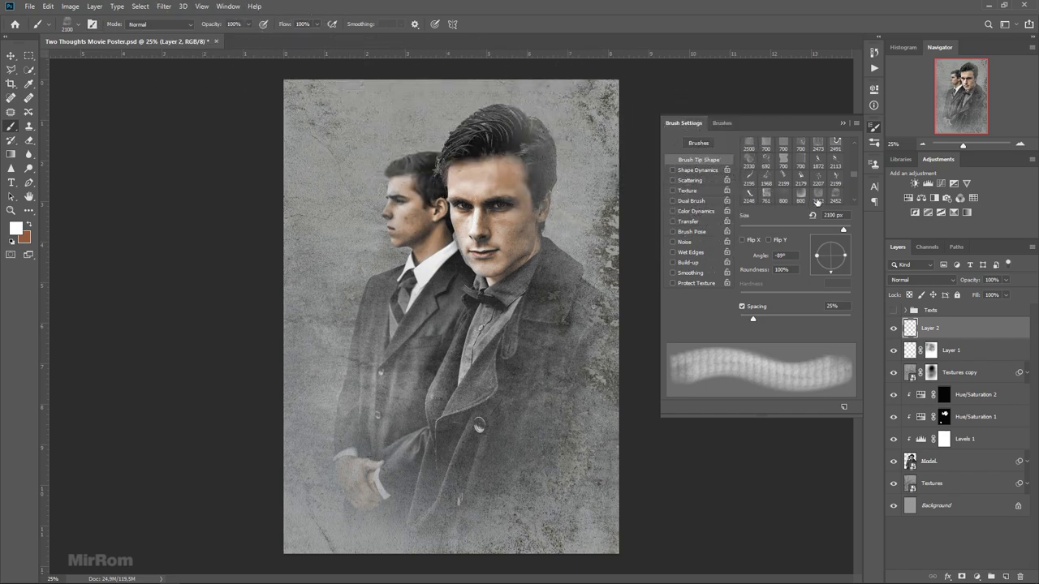
pyautogui.click(816, 199)
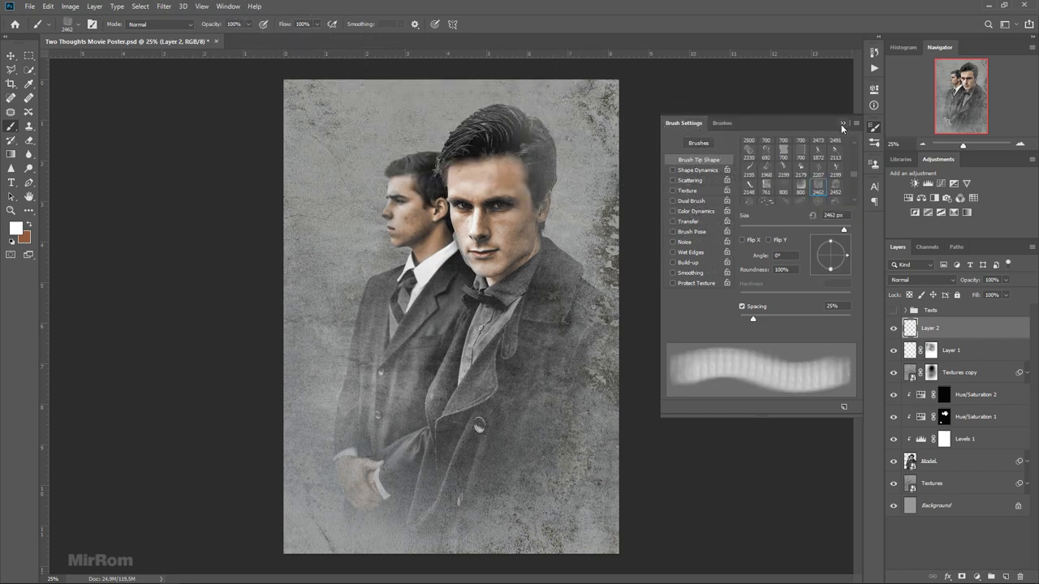
pyautogui.click(841, 123)
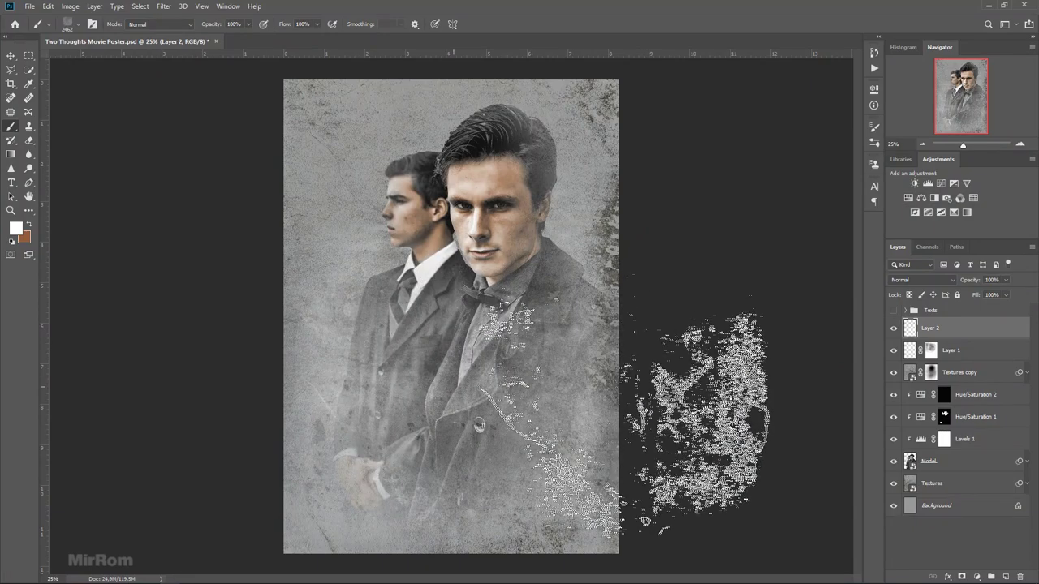
pyautogui.press('[')
pyautogui.press('[')
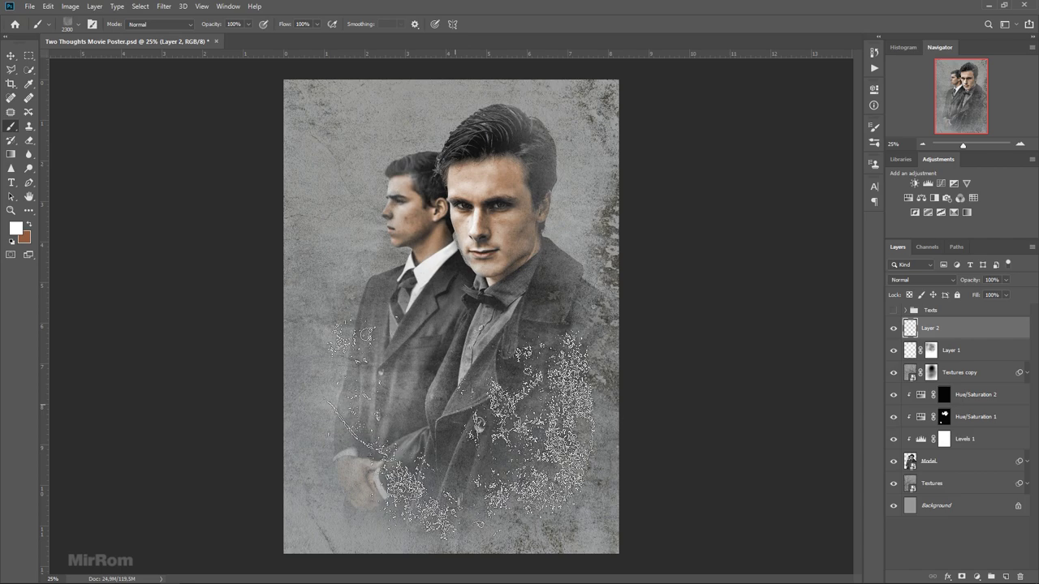
# Step: Lower Layer 2's opacity to 57% and select the Textures layer
pyautogui.press('v')
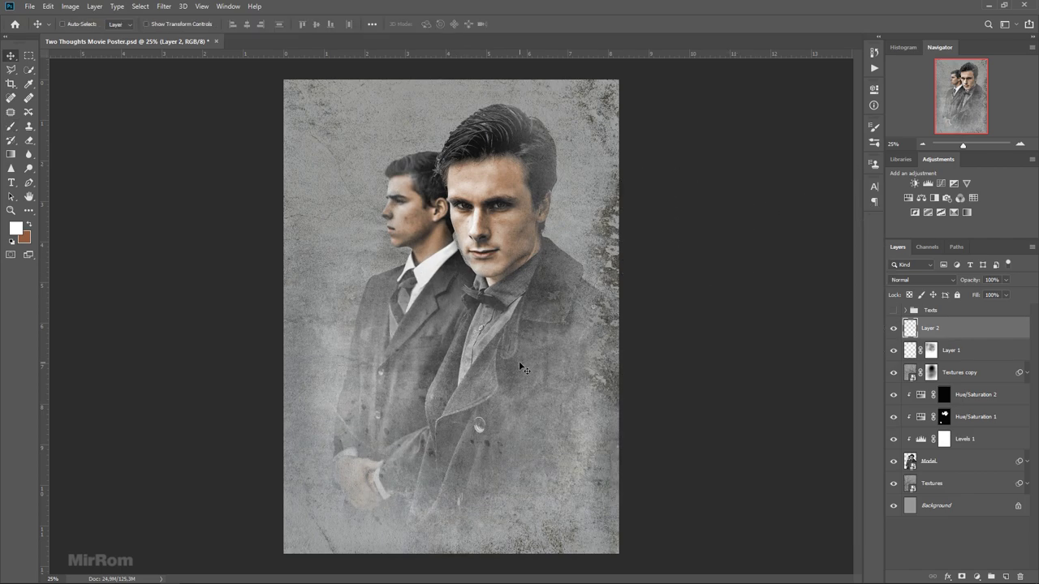
pyautogui.moveTo(1005, 280); pyautogui.dragTo(1002, 296)
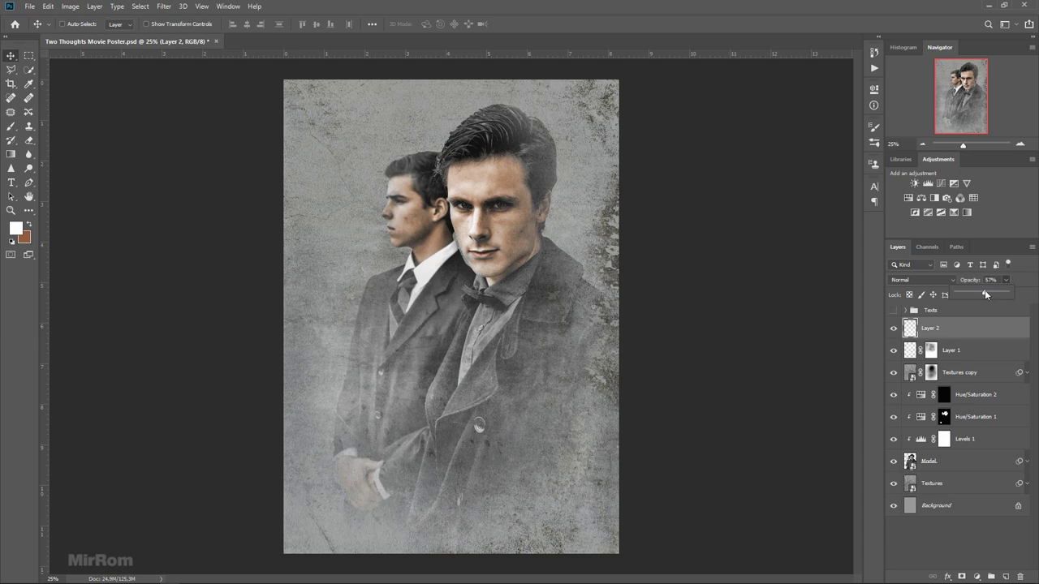
pyautogui.click(932, 482)
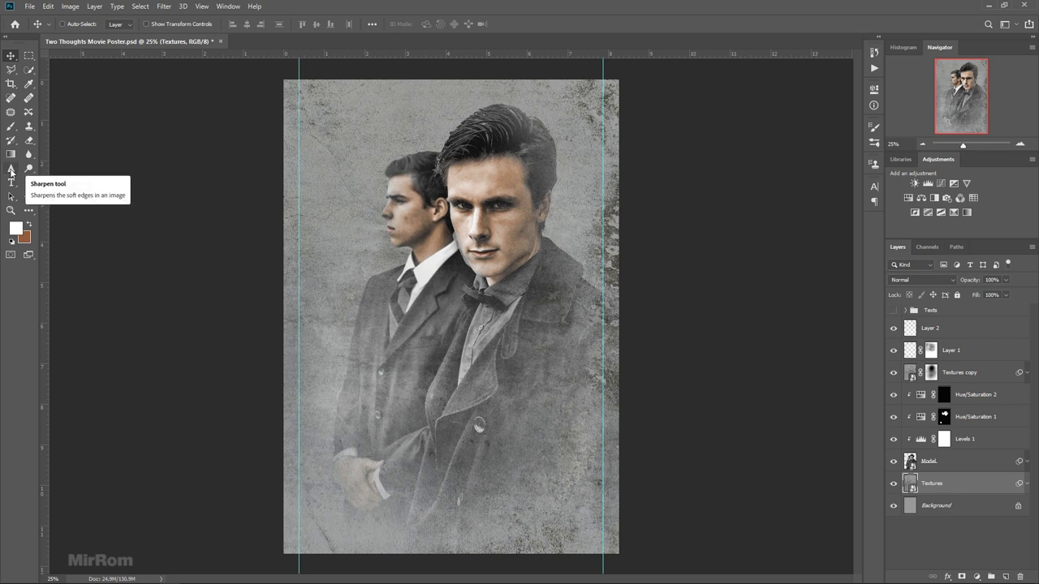
# Step: Draw a tall rectangle shape, about 3.25 by 11.72 in, down the poster's centre
pyautogui.press('u')
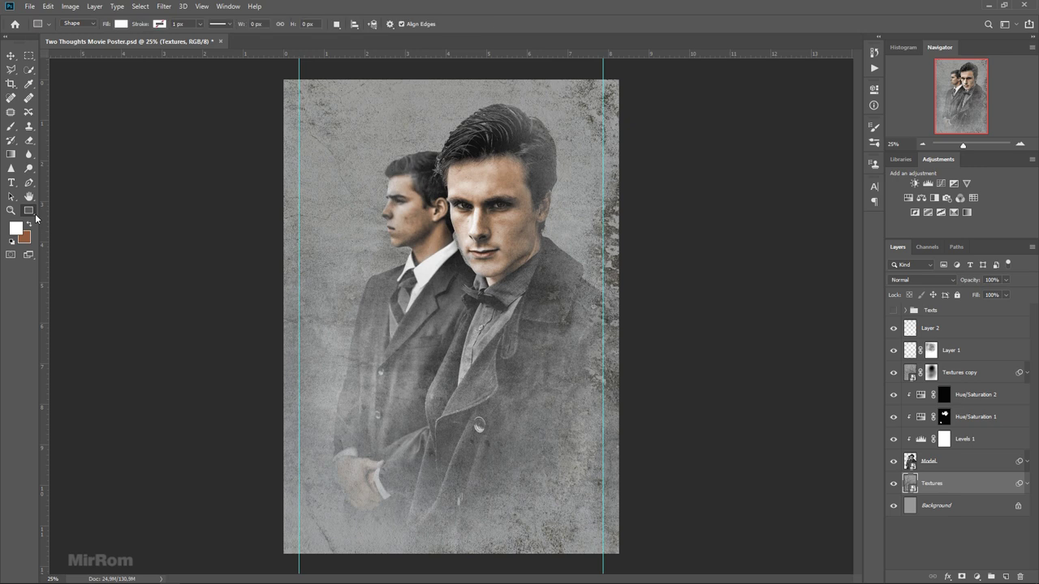
pyautogui.rightClick(31, 214)
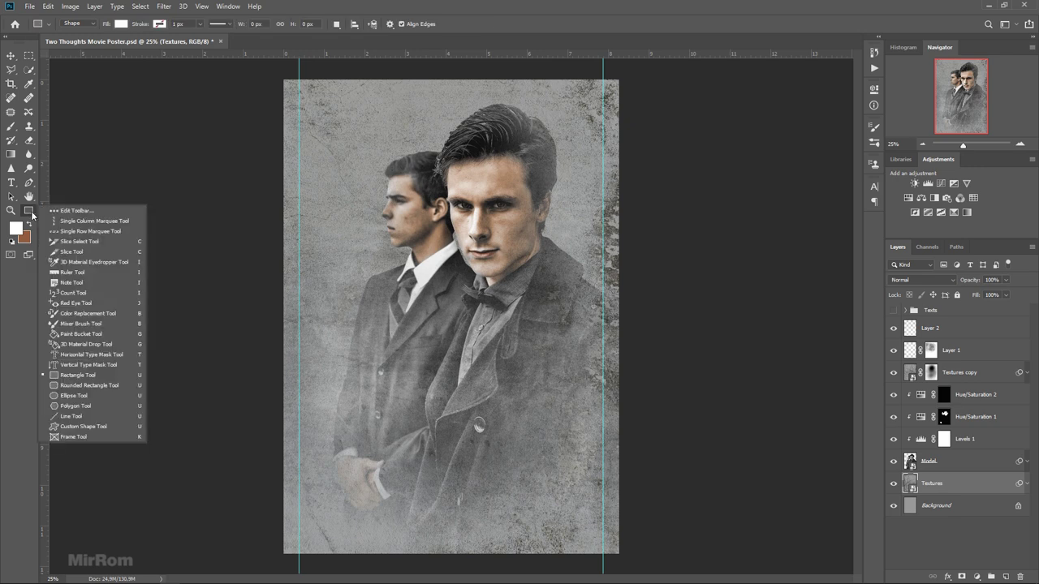
pyautogui.click(31, 214)
pyautogui.rightClick(31, 214)
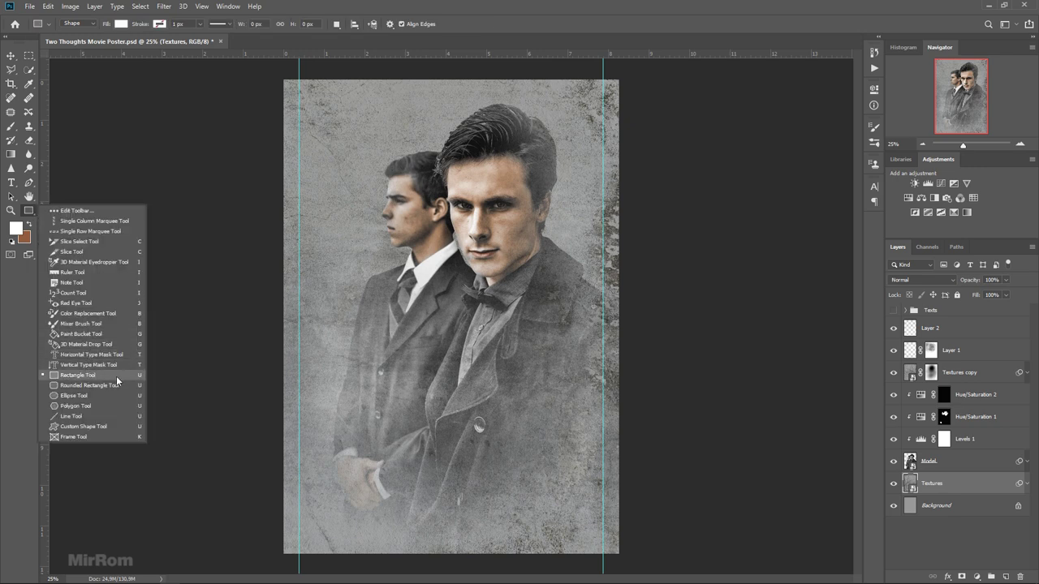
pyautogui.click(116, 375)
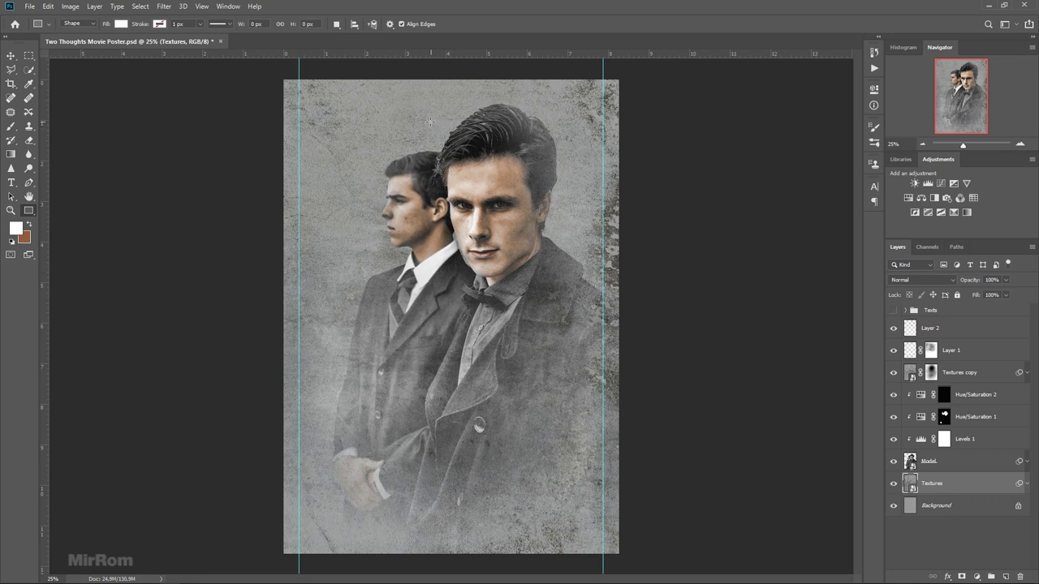
pyautogui.click(160, 24)
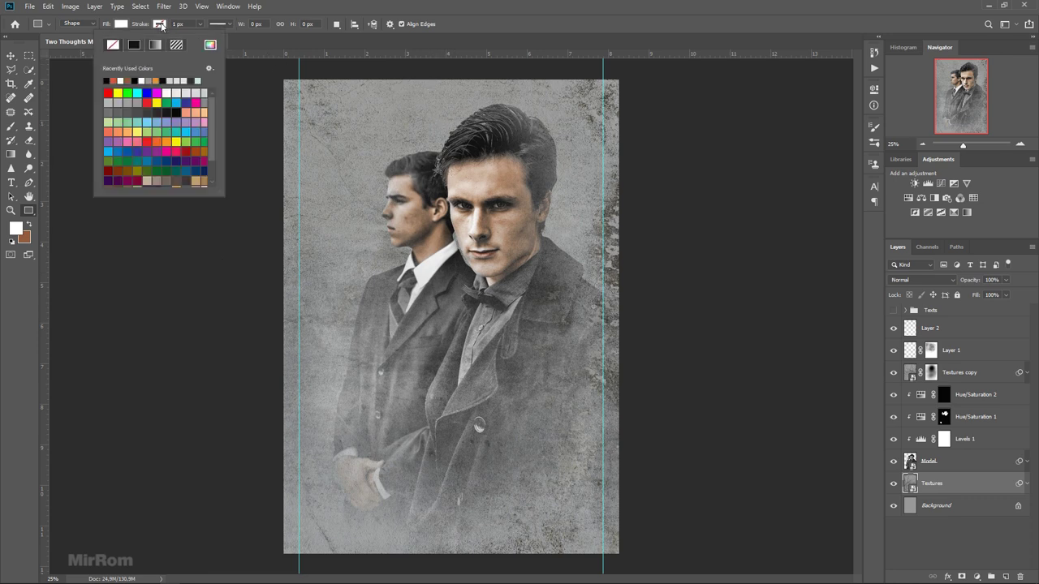
pyautogui.moveTo(388, 79)
pyautogui.mouseDown()
pyautogui.moveTo(508, 555)
pyautogui.moveTo(520, 555)
pyautogui.mouseUp()
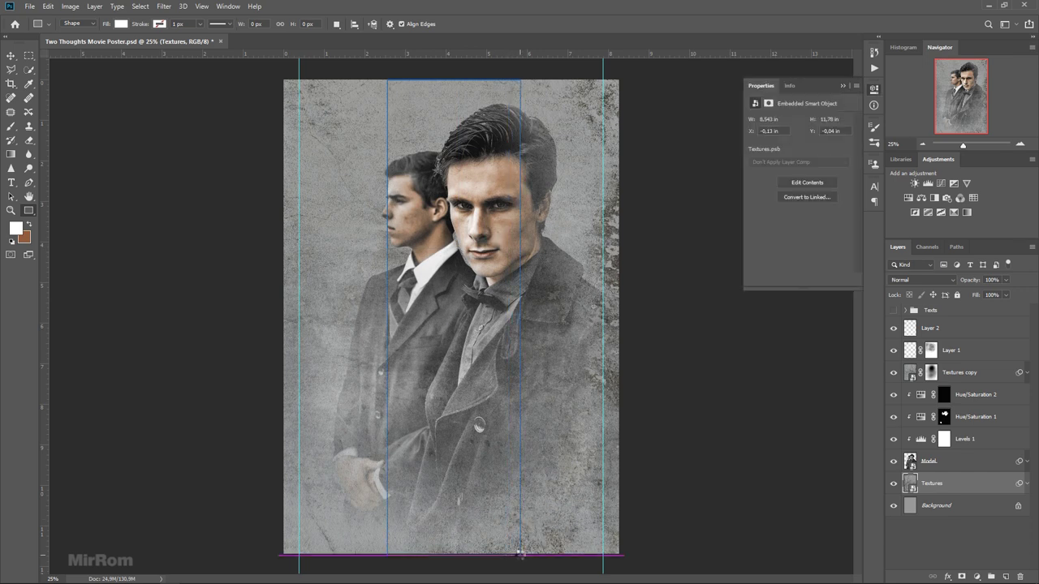
# Step: Fill Rectangle 1 with the red-orange colour d55735
pyautogui.click(844, 86)
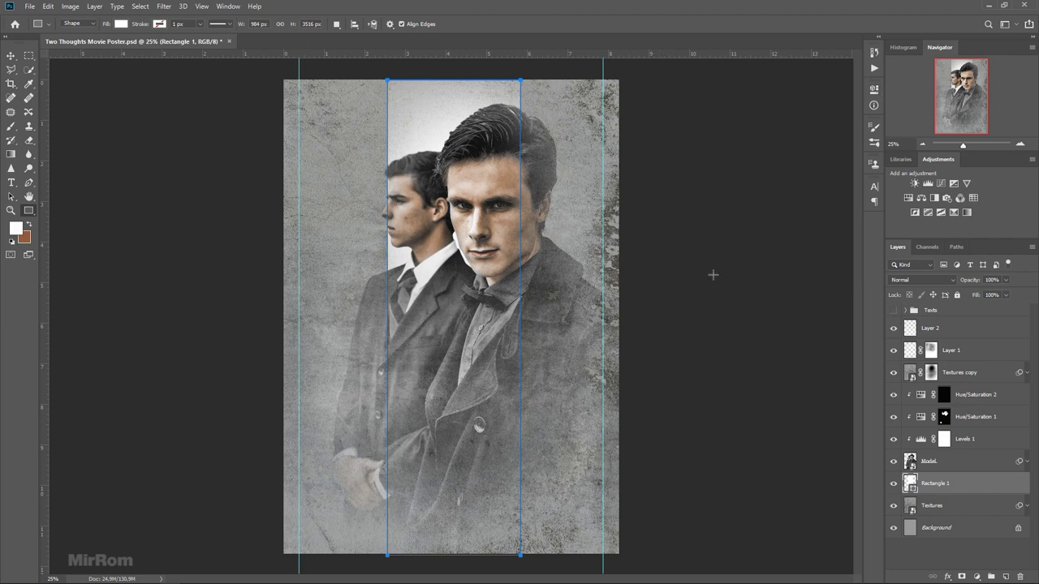
pyautogui.doubleClick(910, 484)
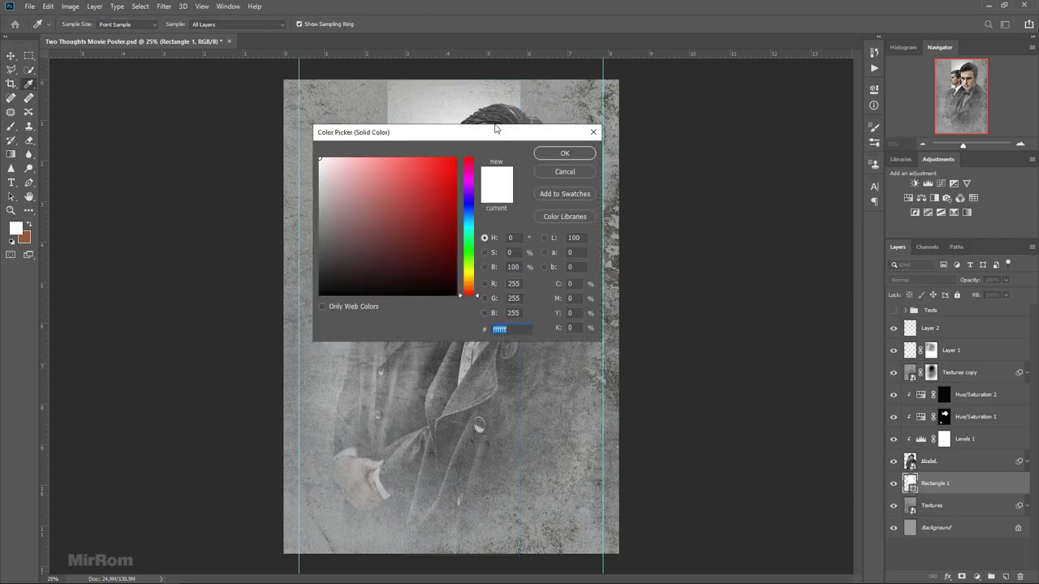
pyautogui.moveTo(494, 128); pyautogui.dragTo(768, 144)
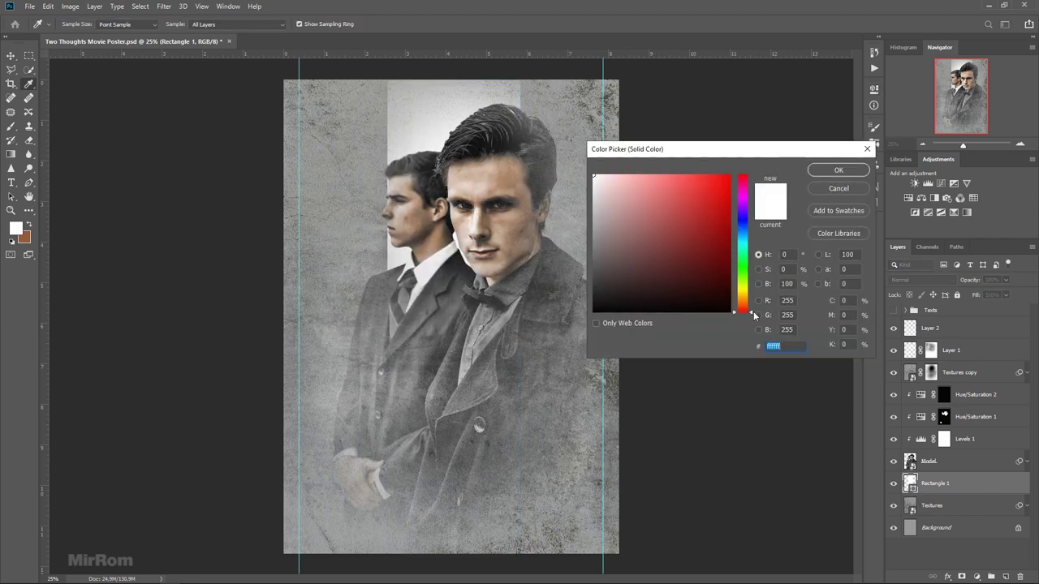
pyautogui.moveTo(754, 315); pyautogui.dragTo(754, 306)
pyautogui.moveTo(695, 194); pyautogui.dragTo(695, 185)
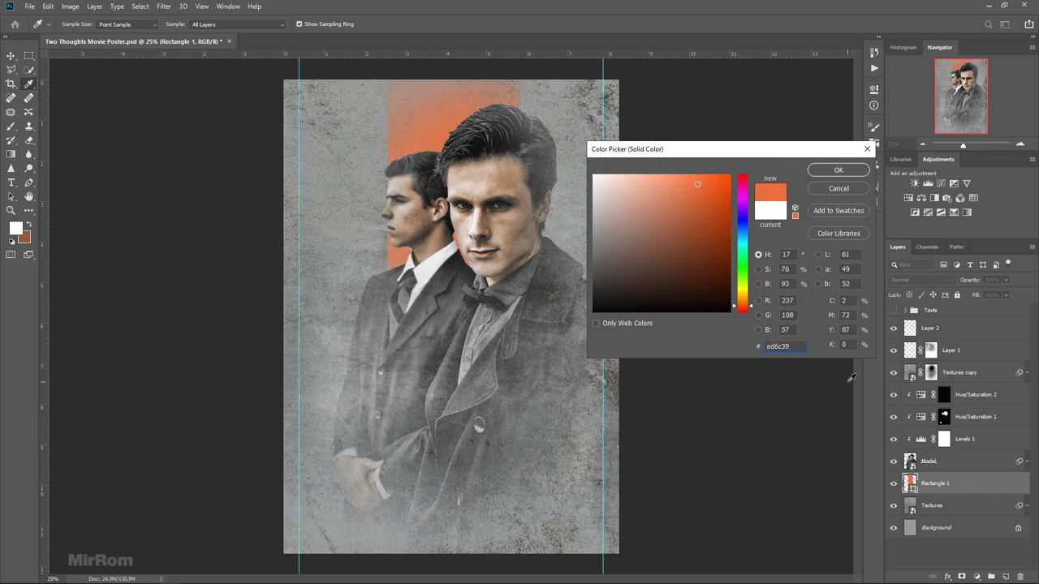
pyautogui.write('d55735')
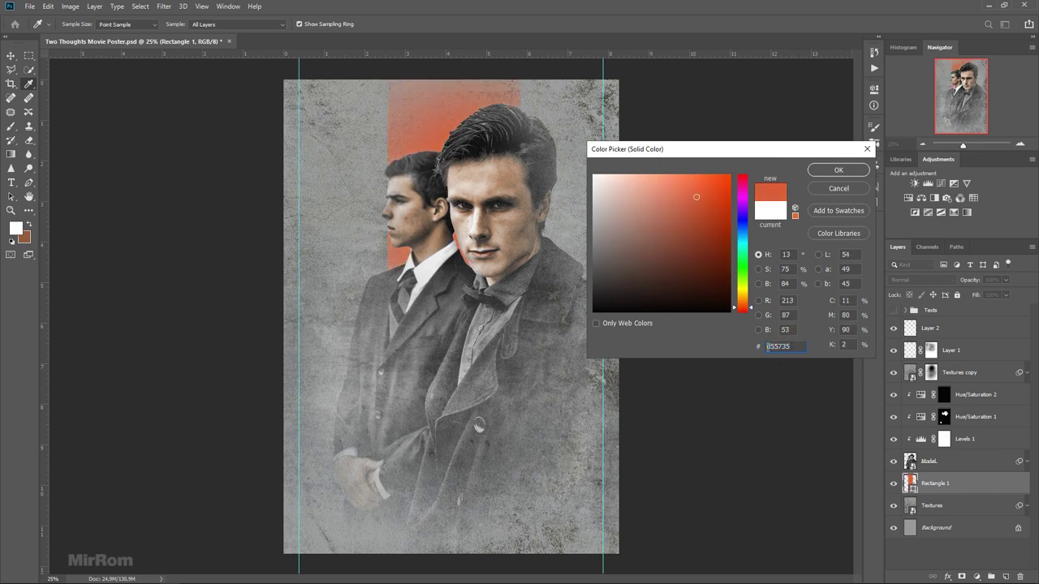
pyautogui.click(836, 170)
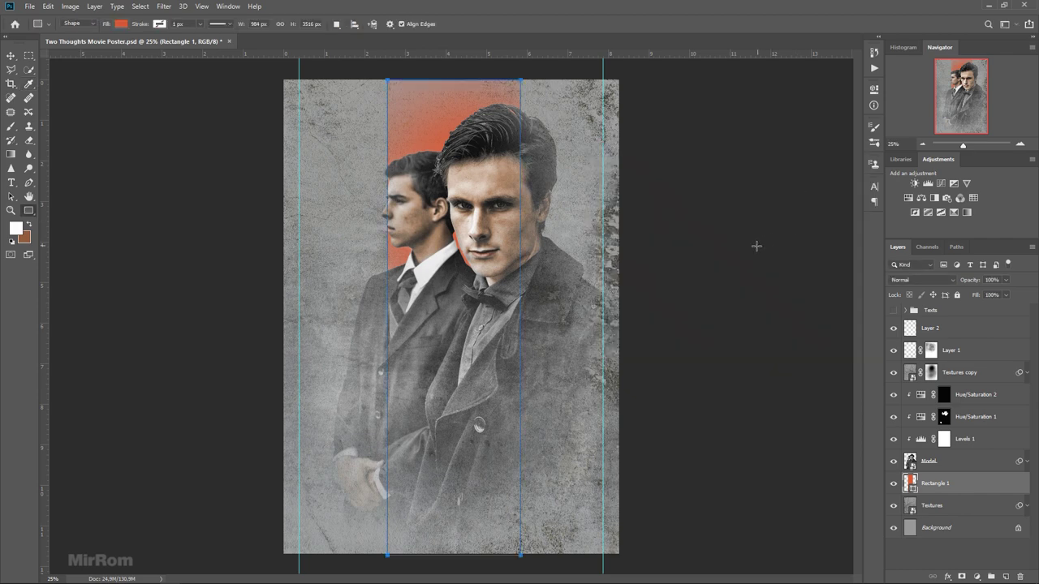
# Step: Blend Rectangle 1 in Vivid Light mode and nudge it slightly right
pyautogui.click(921, 280)
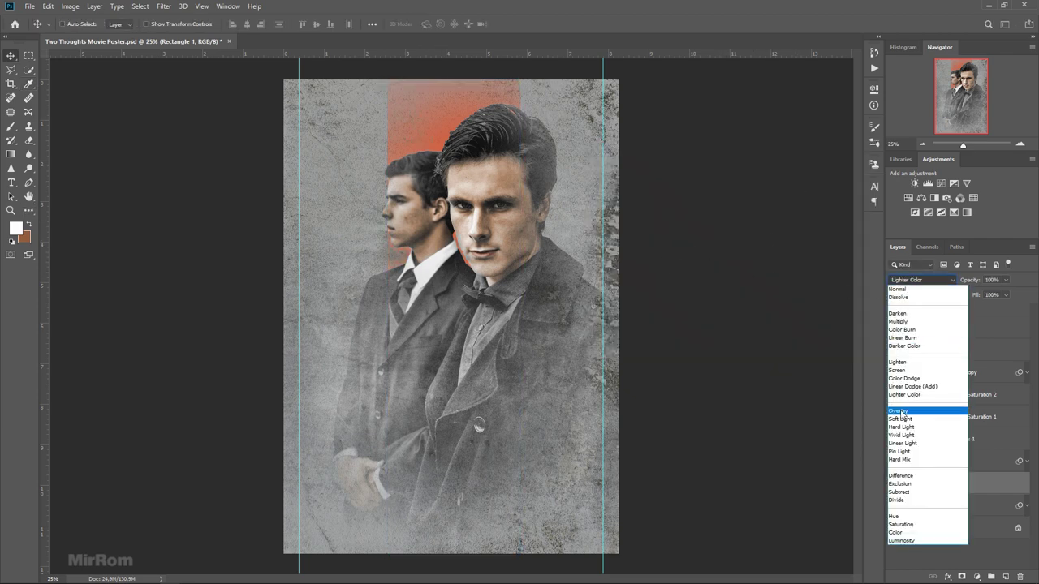
pyautogui.click(901, 436)
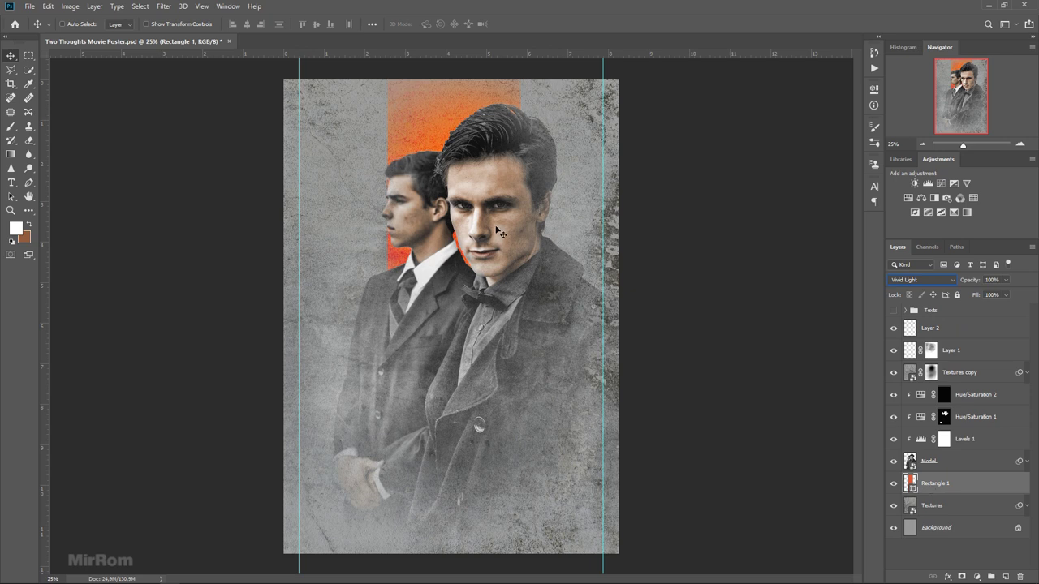
pyautogui.moveTo(496, 228); pyautogui.dragTo(499, 230)
# Step: Duplicate the orange rectangle, shift the copy 0.77 in right and narrow it to 2.6 in
pyautogui.hotkey('ctrl', 'j')
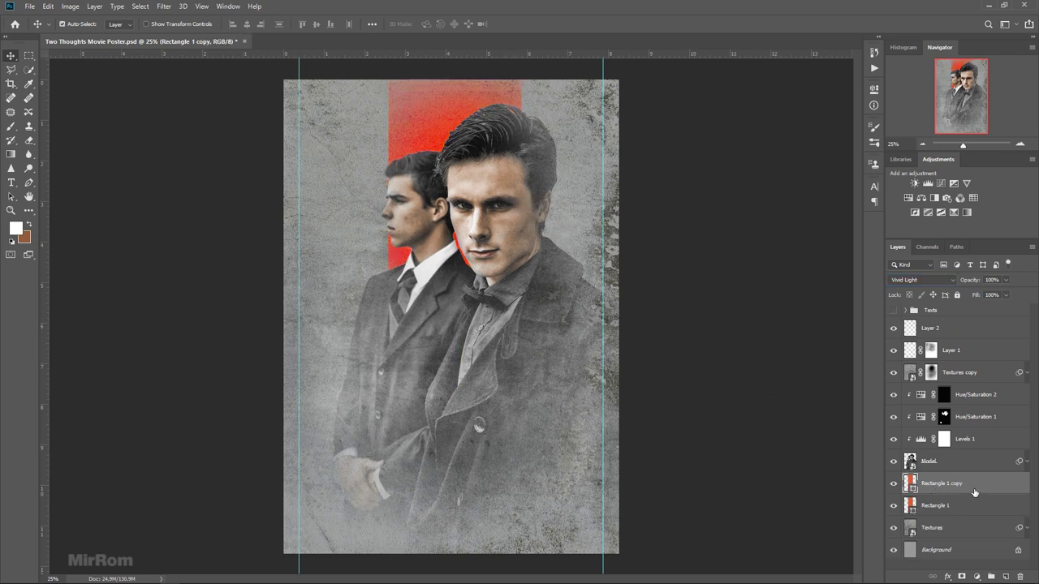
pyautogui.moveTo(526, 216); pyautogui.dragTo(558, 217)
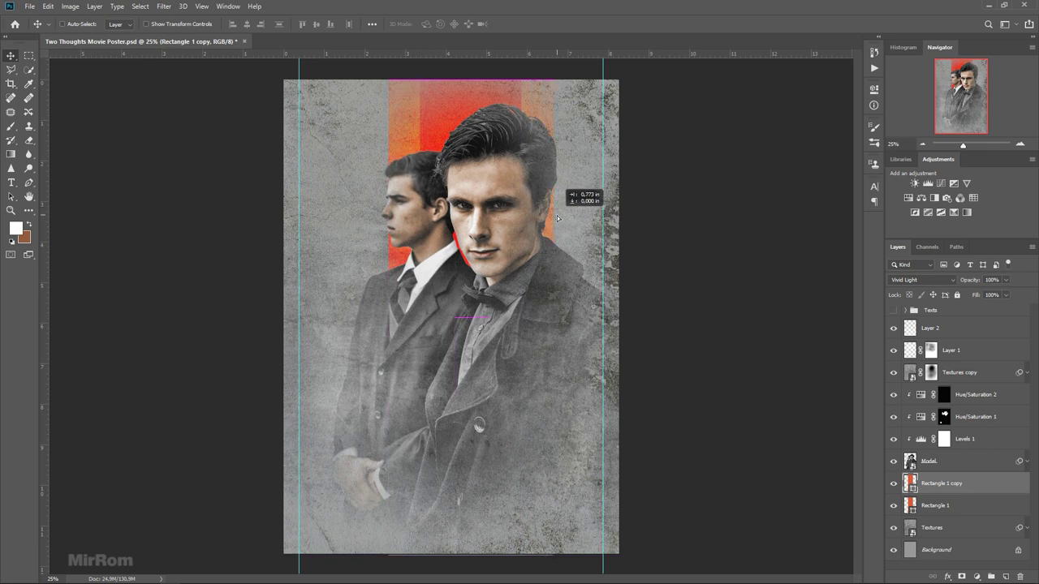
pyautogui.hotkey('ctrl', 't')
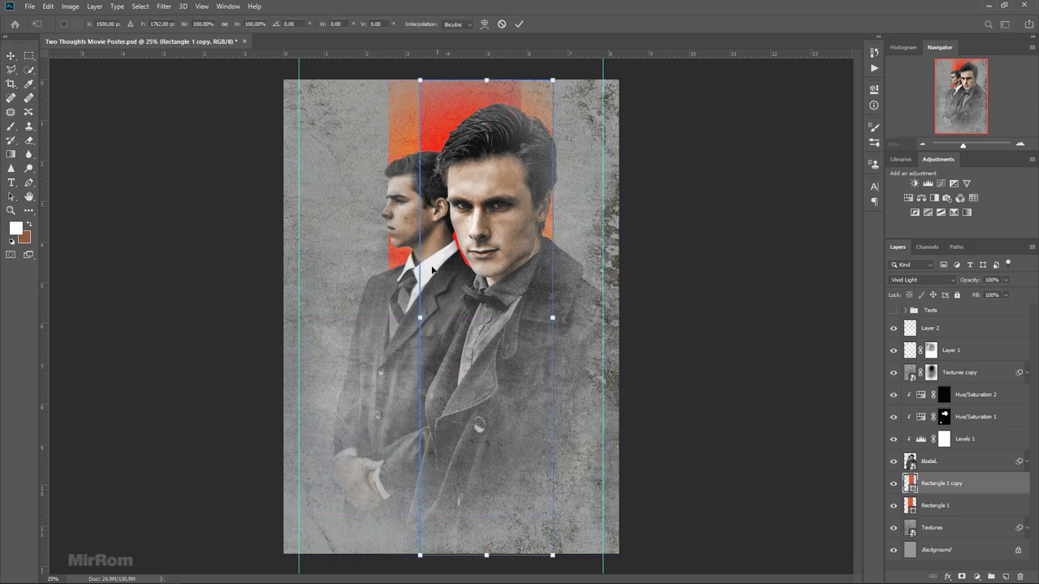
pyautogui.moveTo(422, 325); pyautogui.dragTo(445, 323)
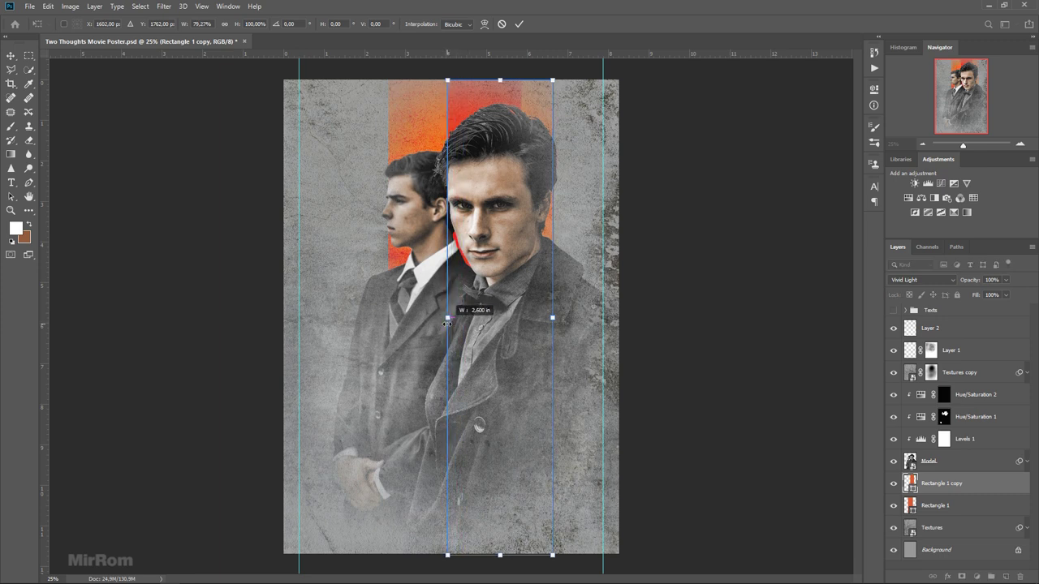
pyautogui.moveTo(552, 318); pyautogui.dragTo(547, 322)
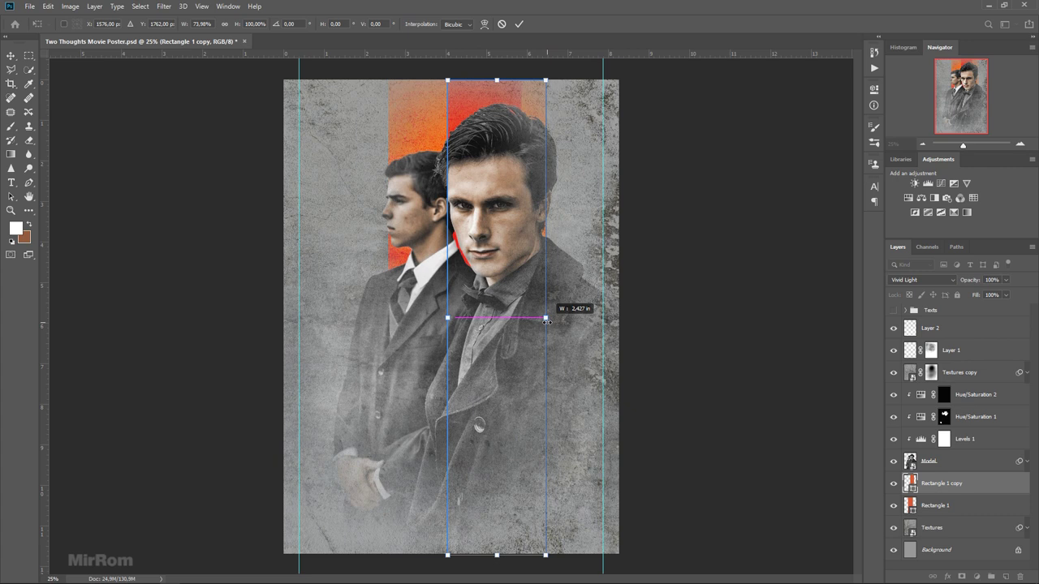
pyautogui.click(518, 23)
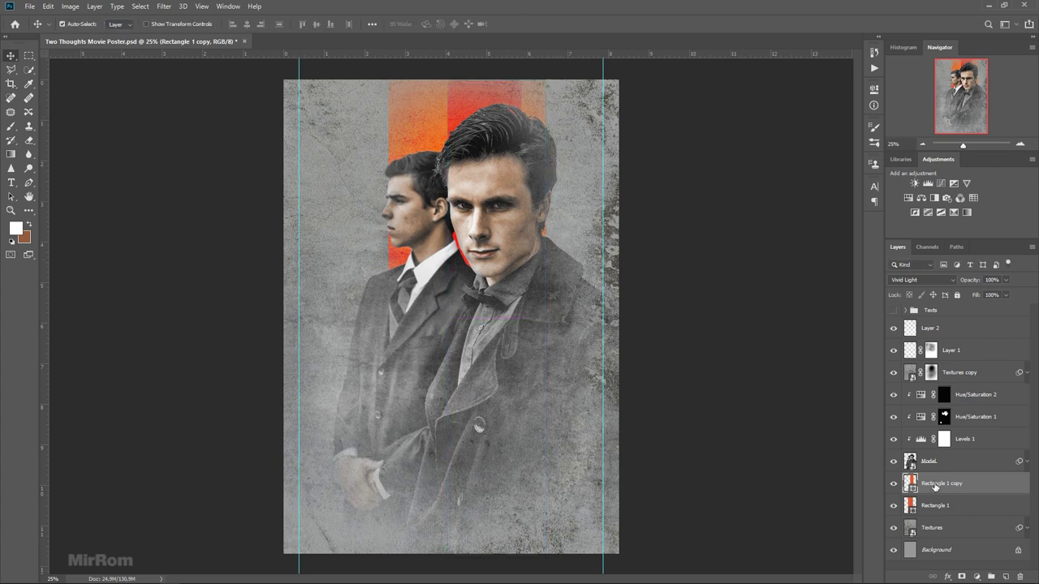
# Step: Alt-drag a third stripe to the right and narrow it to about half width
pyautogui.moveTo(502, 173); pyautogui.dragTo(552, 173)
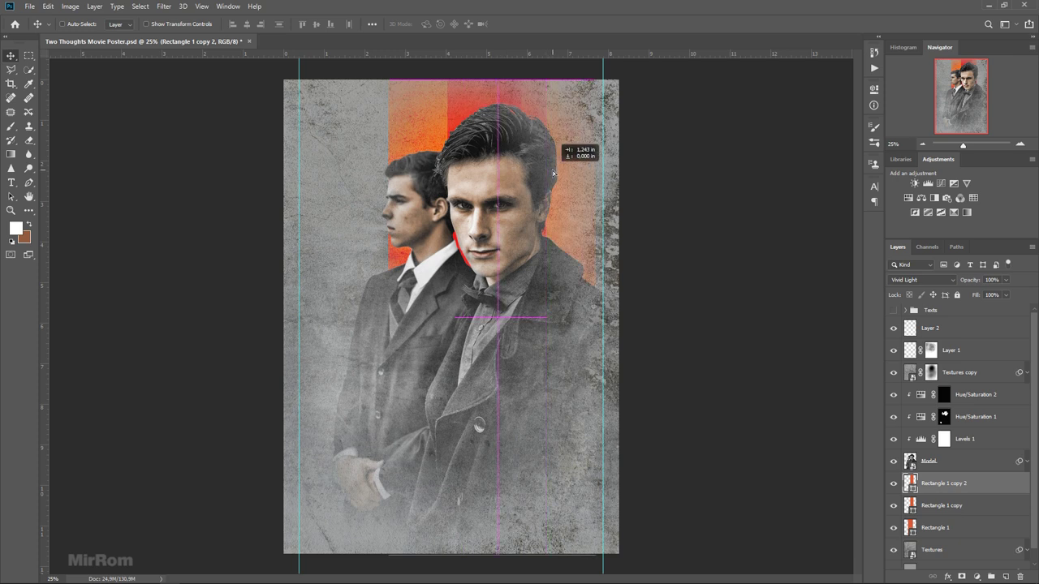
pyautogui.moveTo(553, 173); pyautogui.dragTo(555, 174)
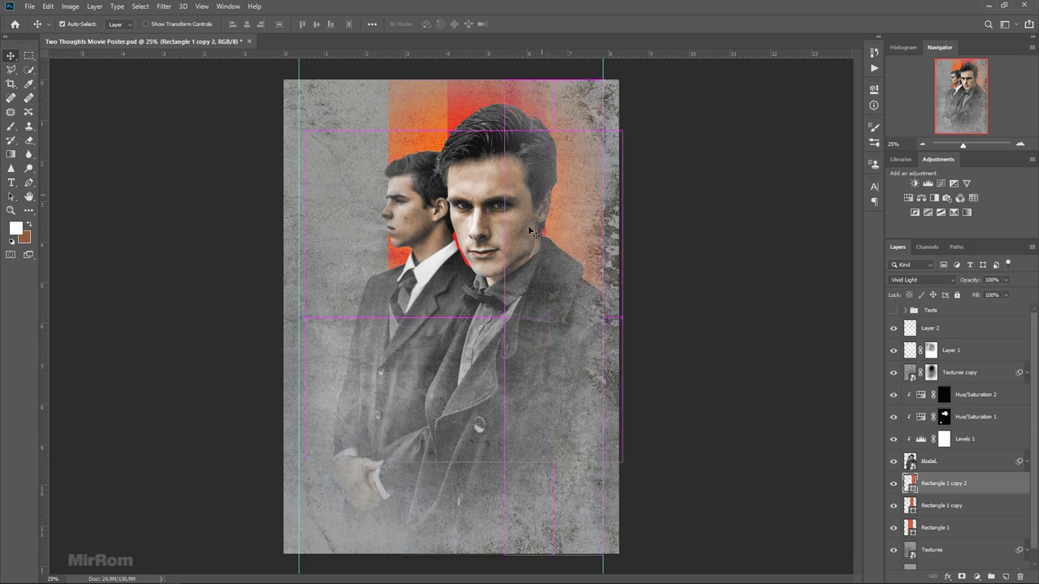
pyautogui.hotkey('ctrl', 't')
pyautogui.moveTo(503, 317); pyautogui.dragTo(550, 317)
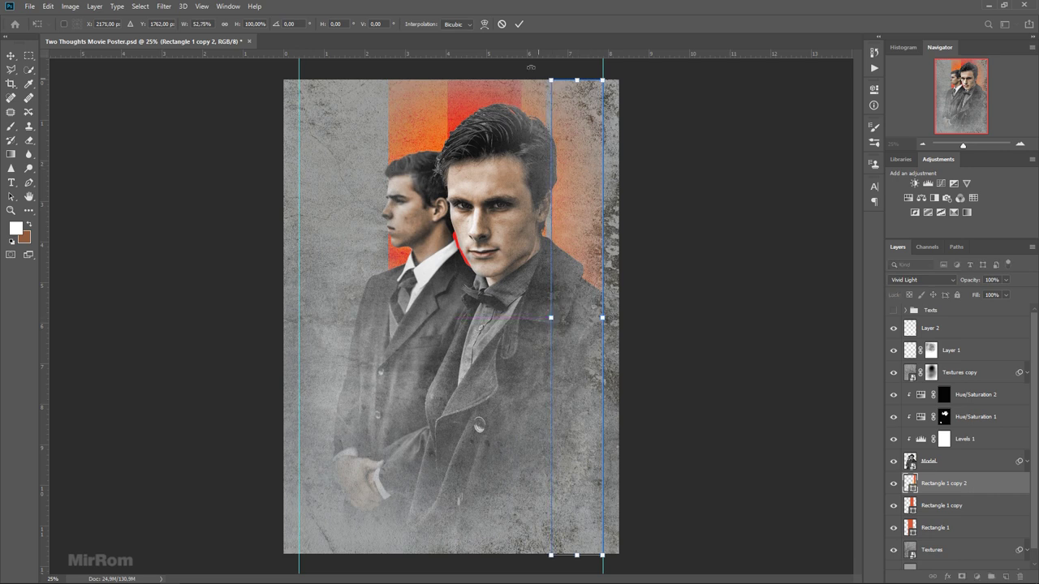
pyautogui.click(518, 23)
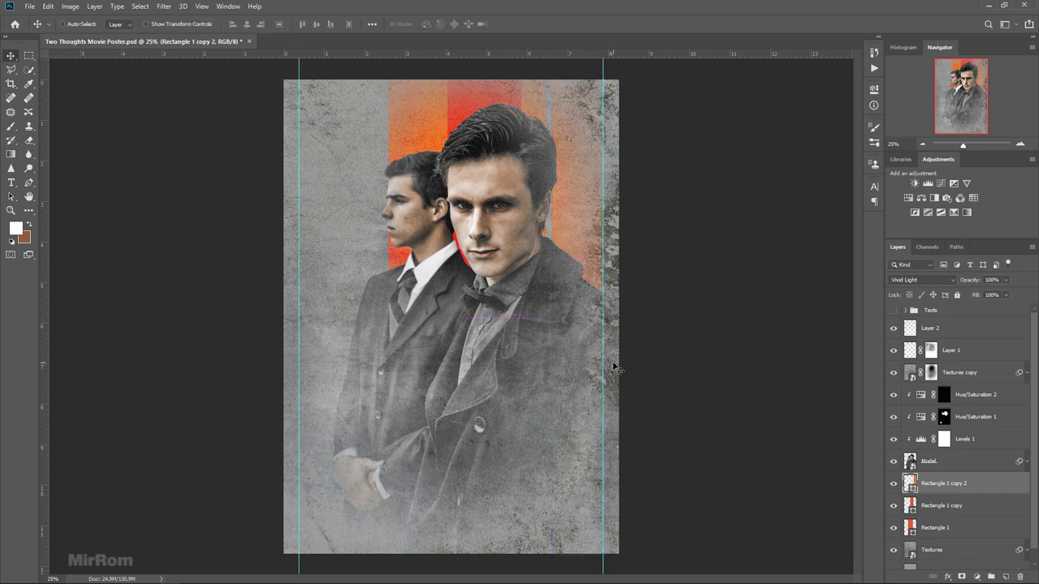
pyautogui.scroll(-1, 958, 438)
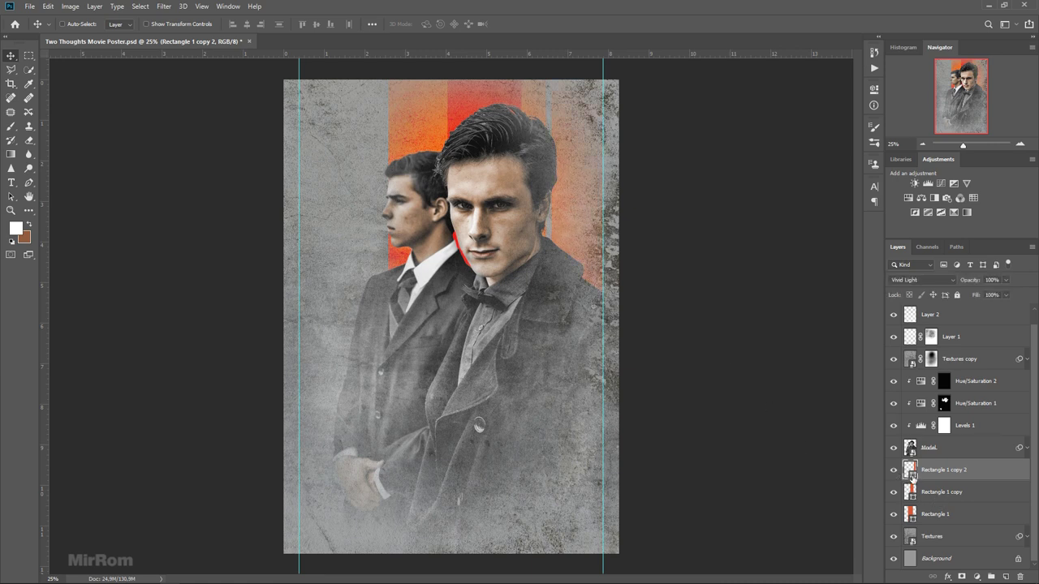
# Step: Change Rectangle 1 copy 2's fill to a lighter, brighter orange
pyautogui.doubleClick(912, 477)
pyautogui.moveTo(751, 310); pyautogui.dragTo(751, 304)
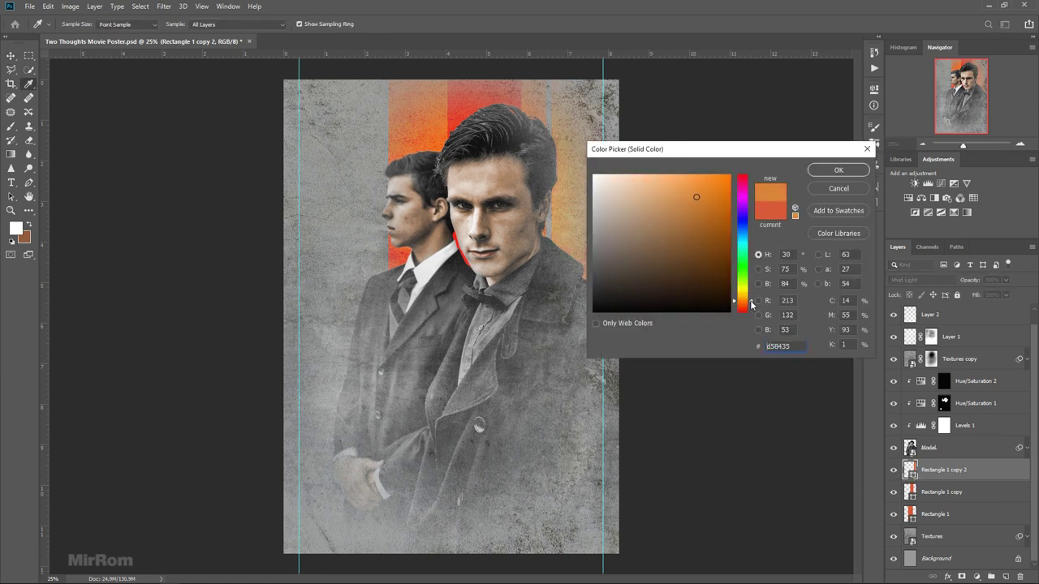
pyautogui.moveTo(696, 196); pyautogui.dragTo(700, 186)
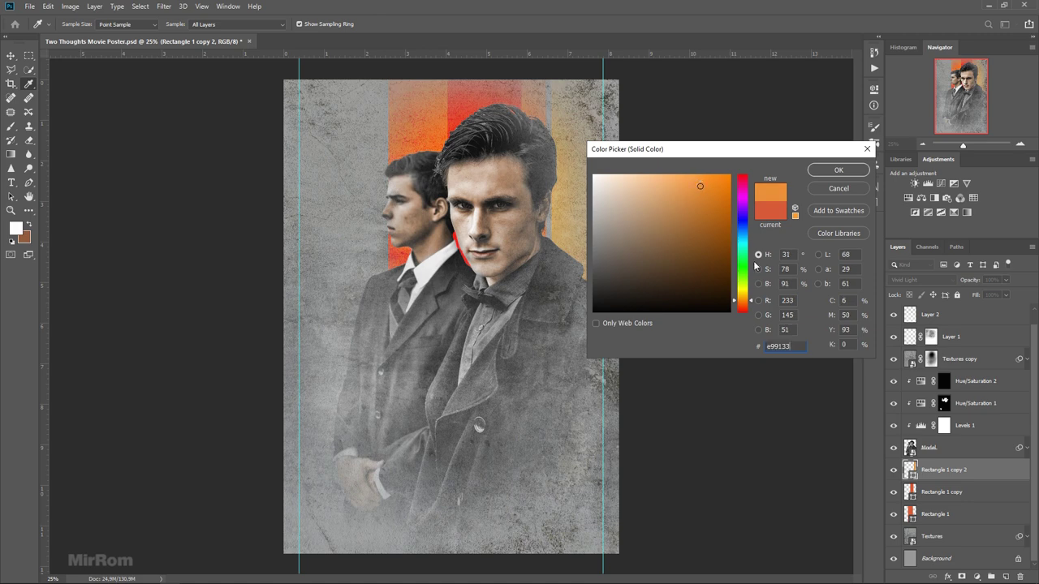
pyautogui.click(815, 172)
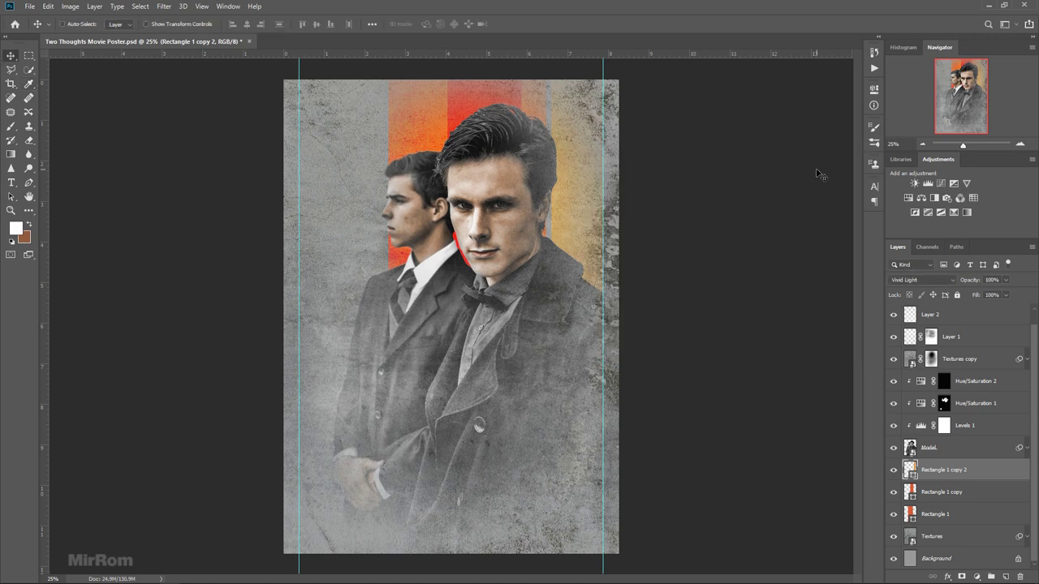
# Step: Narrow the Rectangle 1 copy and Rectangle 1 stripes slightly, then compare the texture layers
pyautogui.click(925, 497)
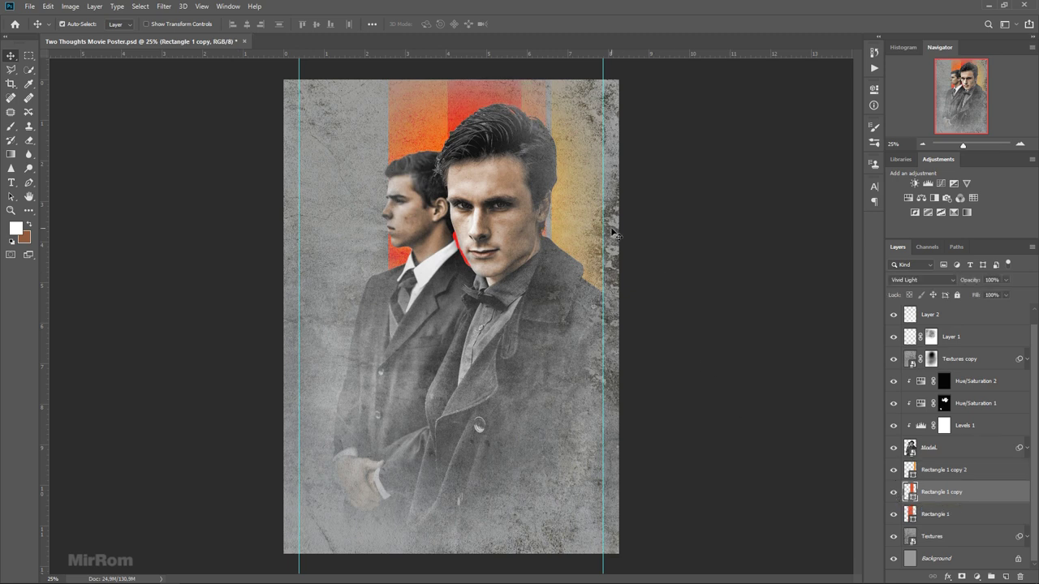
pyautogui.hotkey('ctrl', 't')
pyautogui.moveTo(546, 325); pyautogui.dragTo(542, 319)
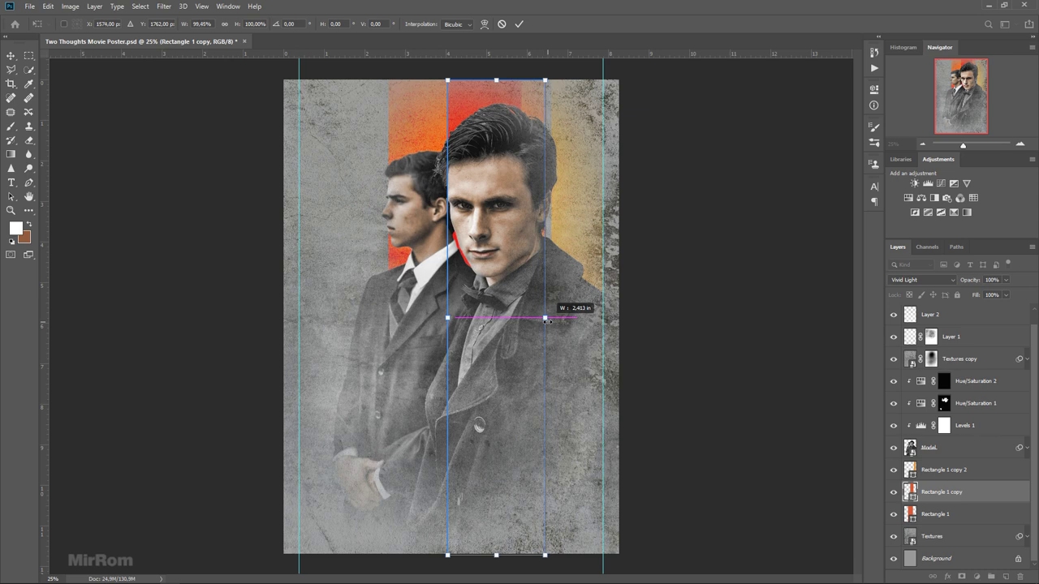
pyautogui.click(519, 24)
pyautogui.click(923, 520)
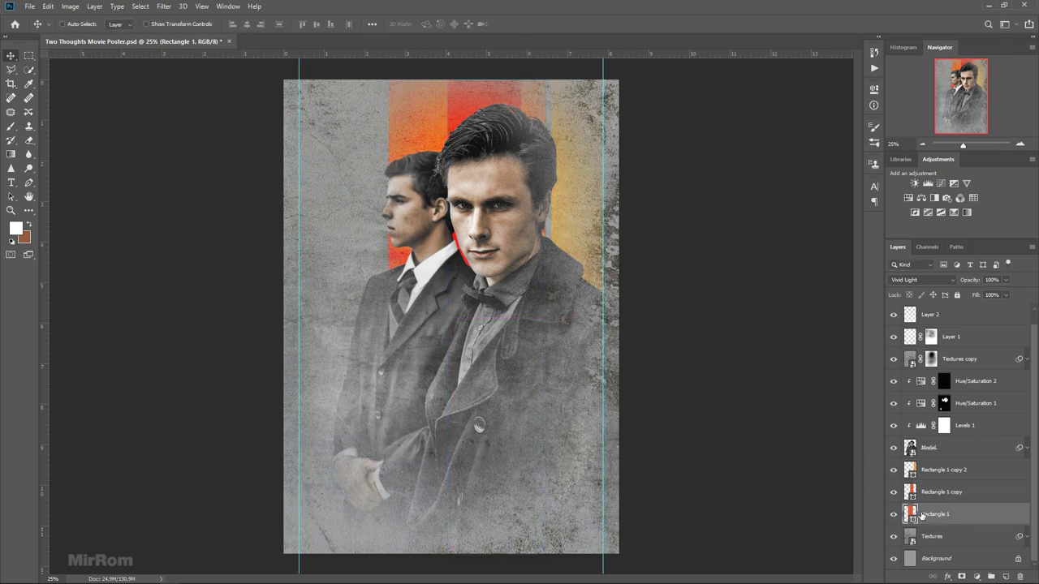
pyautogui.hotkey('ctrl', 't')
pyautogui.moveTo(522, 307); pyautogui.dragTo(519, 317)
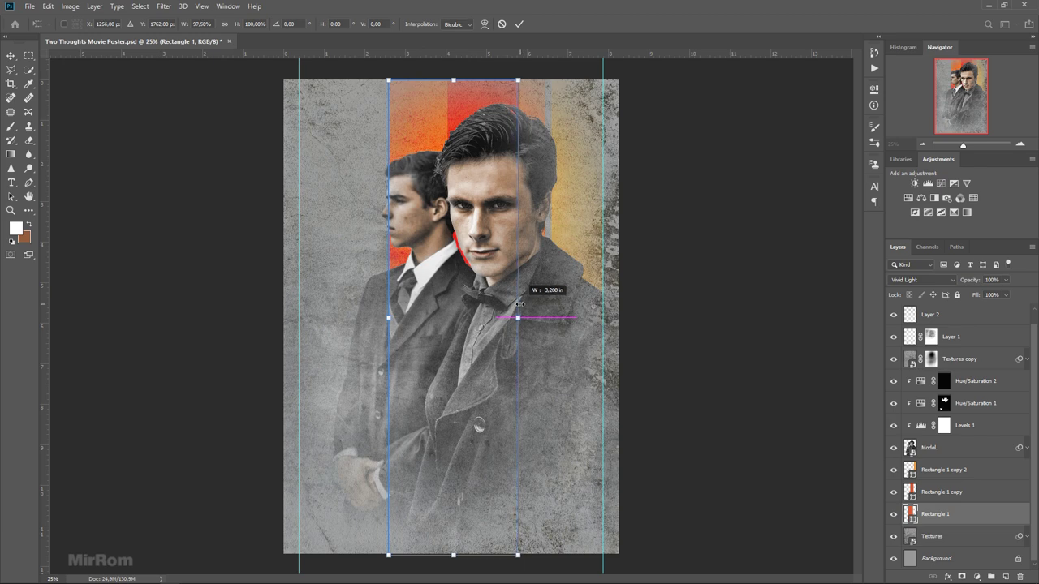
pyautogui.click(518, 23)
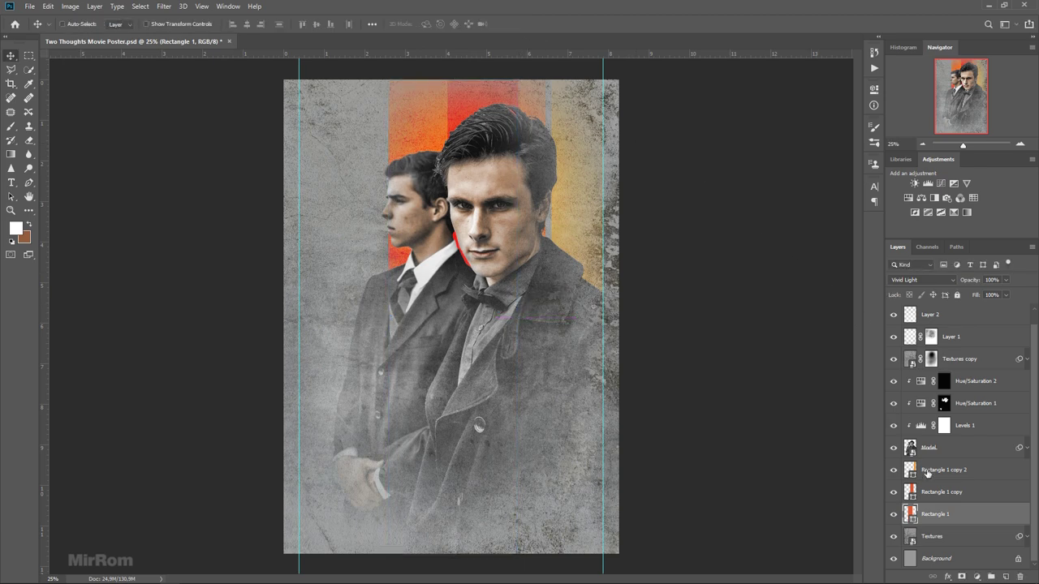
pyautogui.click(894, 338)
pyautogui.click(894, 360)
# Step: Target the Textures copy mask with a large 2300 px brush, painting white
pyautogui.click(931, 359)
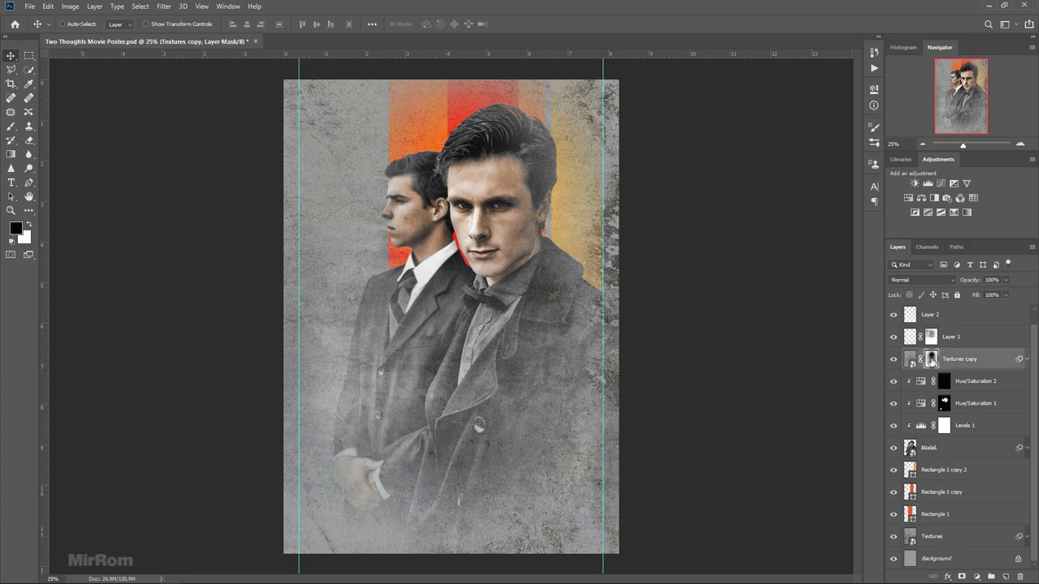
pyautogui.keyDown('shift'); pyautogui.click(931, 359); pyautogui.keyUp('shift')
pyautogui.press('b')
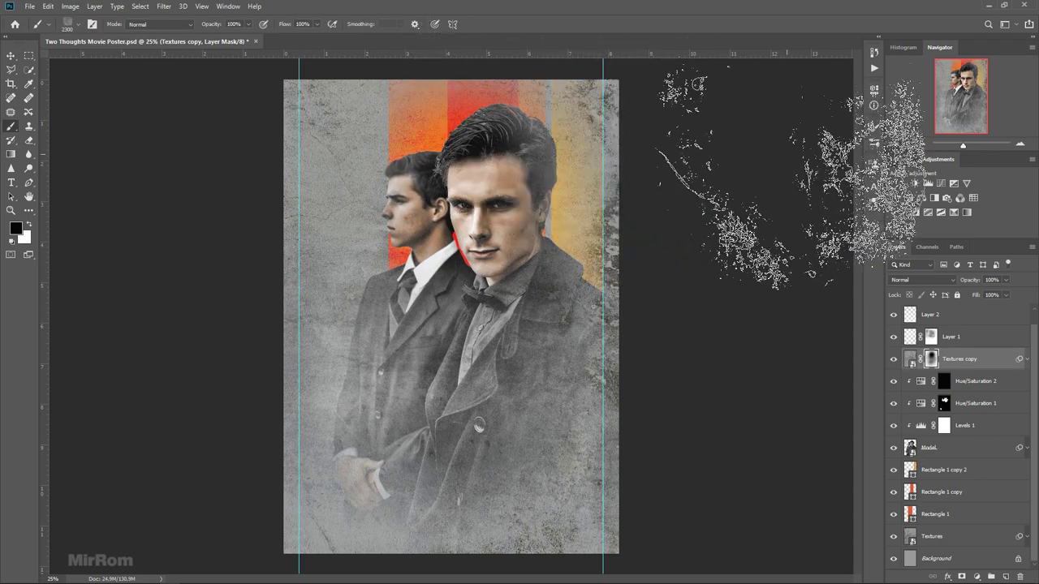
pyautogui.hotkey('ctrl', '-')
pyautogui.rightClick(487, 199)
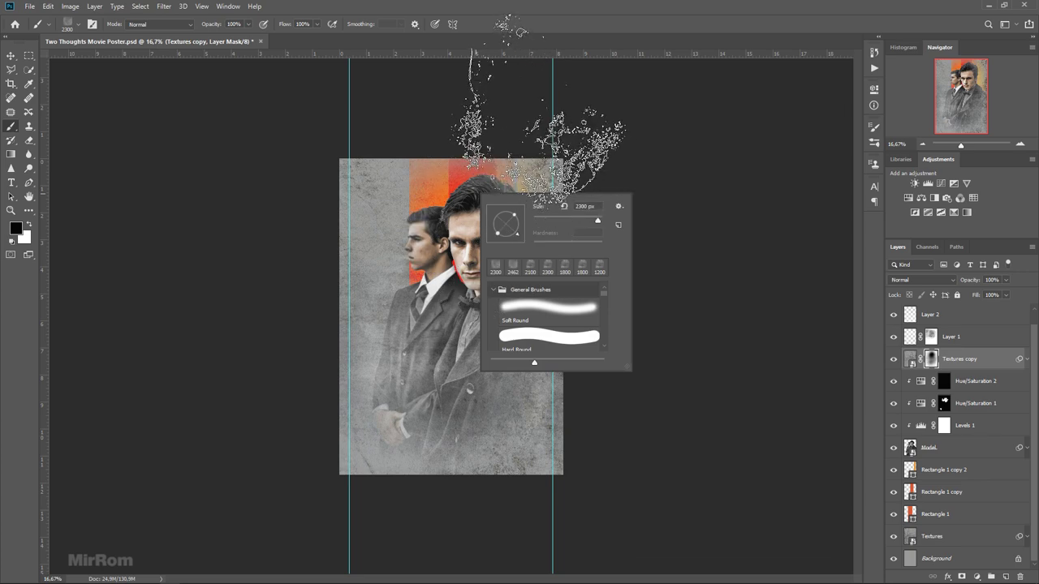
pyautogui.click(596, 75)
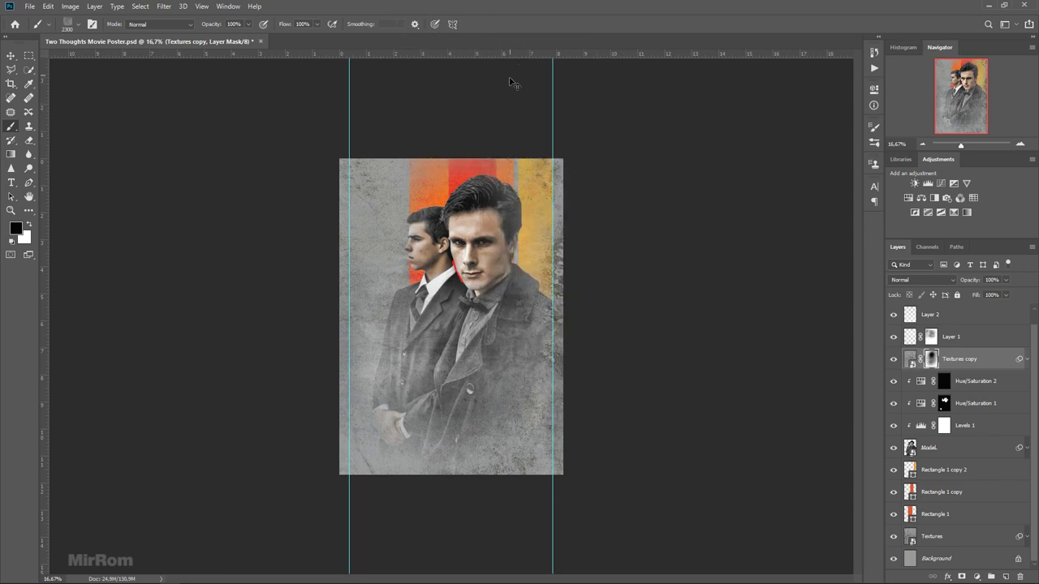
pyautogui.rightClick(516, 187)
pyautogui.click(536, 69)
pyautogui.hotkey('ctrl', '+')
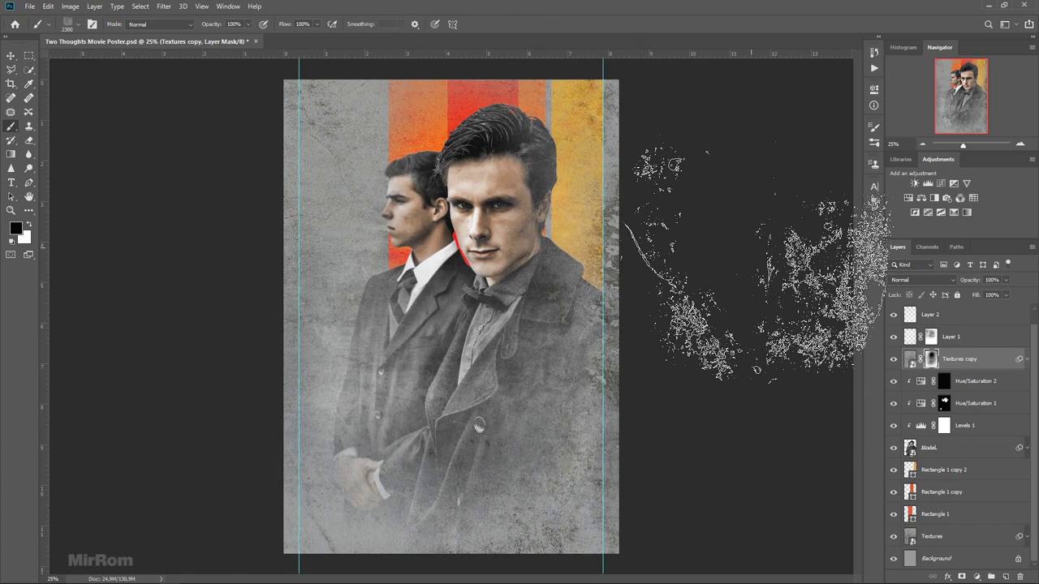
pyautogui.press('x')
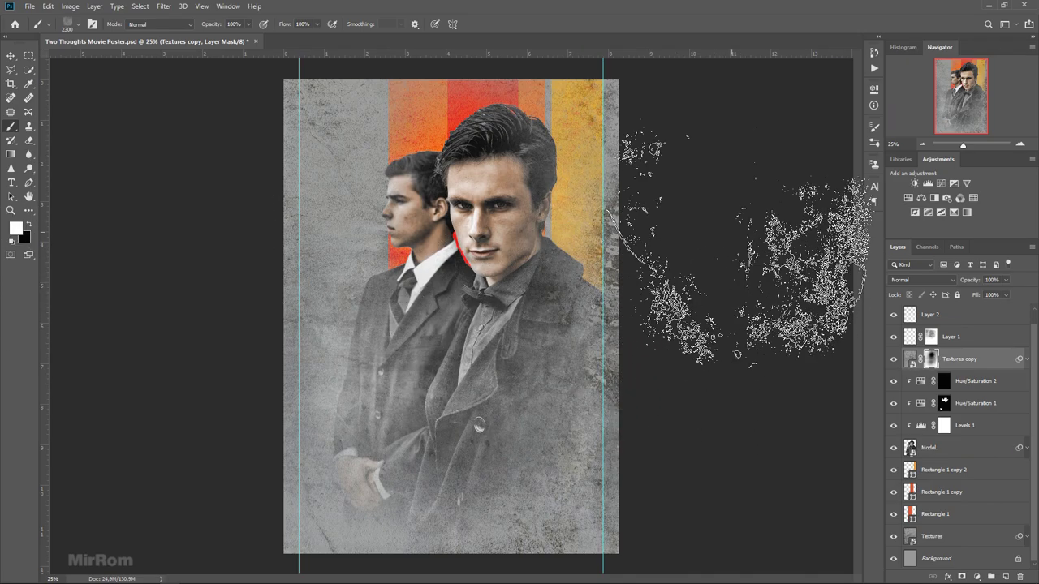
# Step: Hide the guides, zoom out to the whole poster and select Layer 2
pyautogui.press('v')
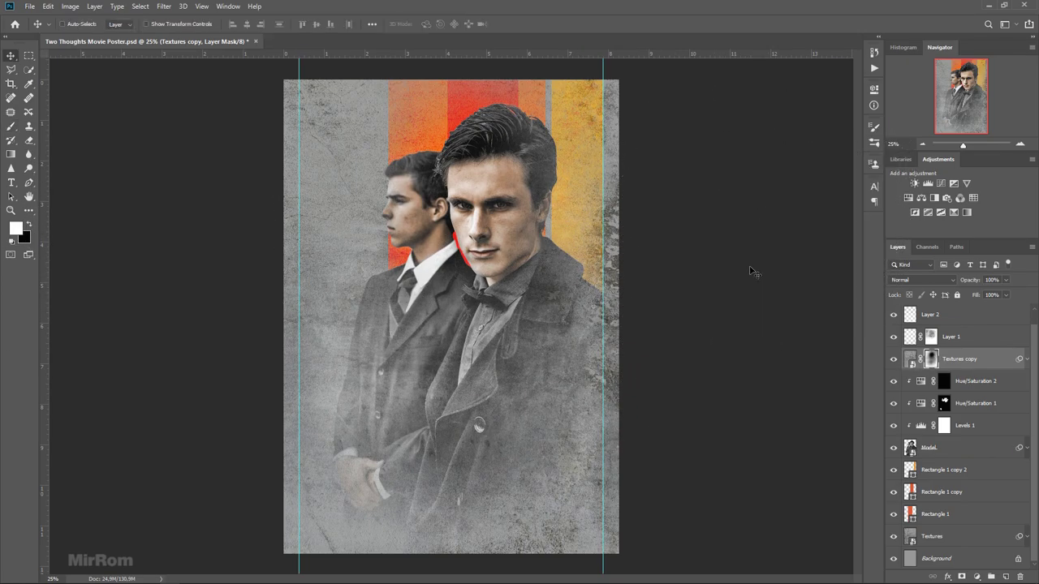
pyautogui.hotkey('ctrl', ';')
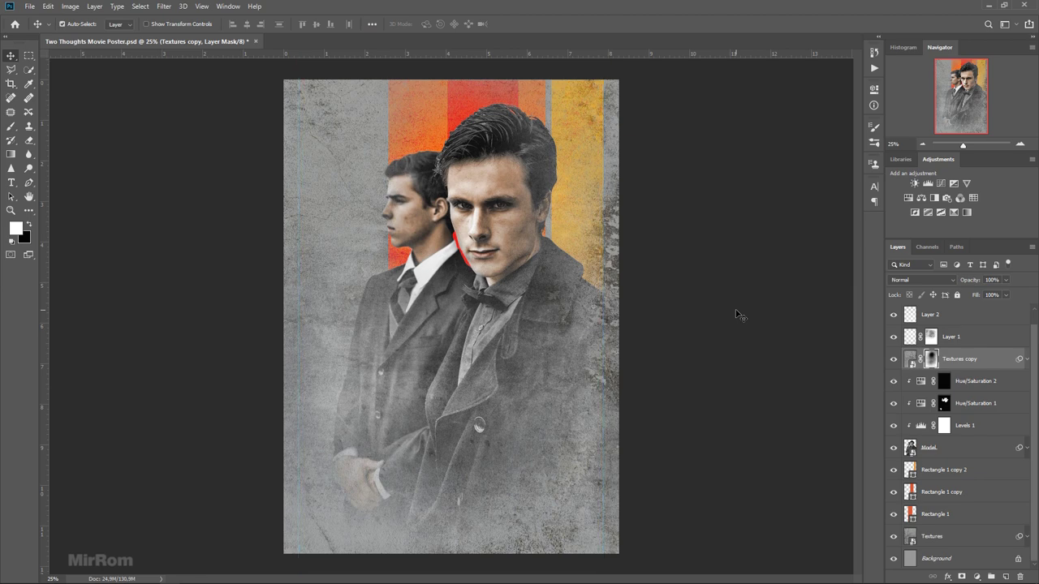
pyautogui.hotkey('ctrl', '-')
pyautogui.hotkey('alt', ']')
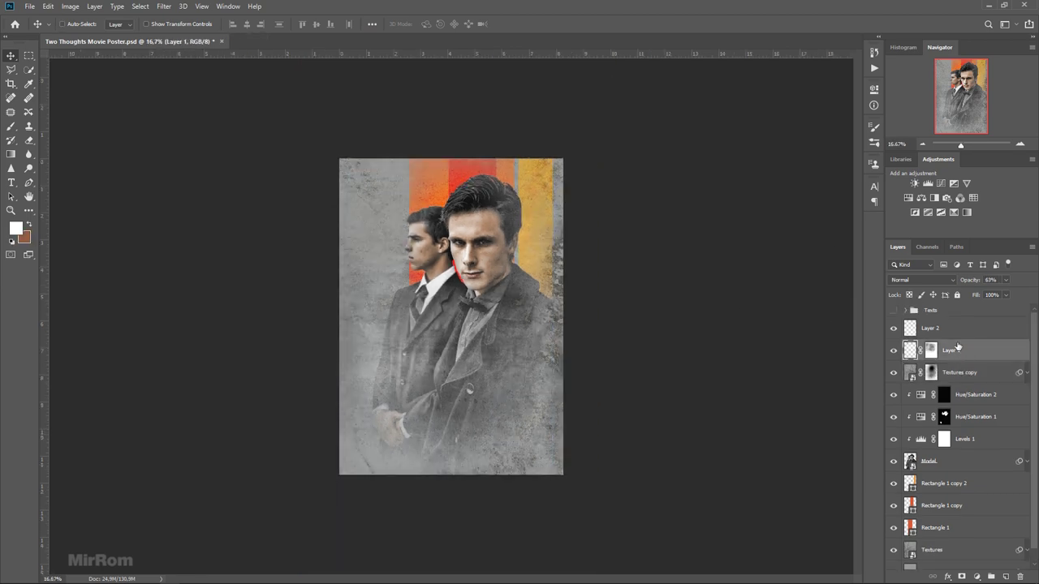
pyautogui.hotkey('alt', ']')
# Step: Open another image file through File > Open
pyautogui.click(30, 7)
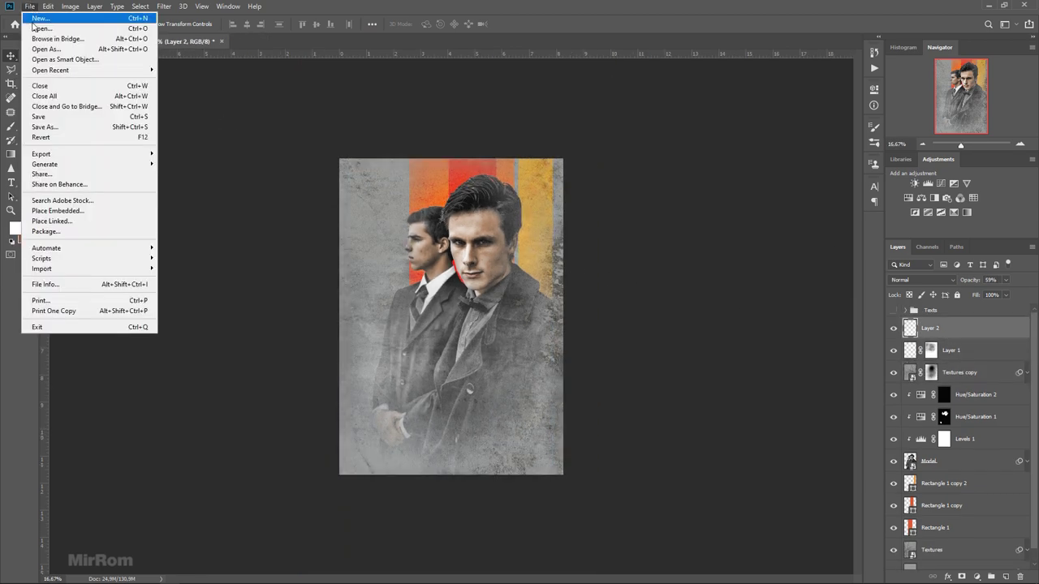
pyautogui.click(36, 39)
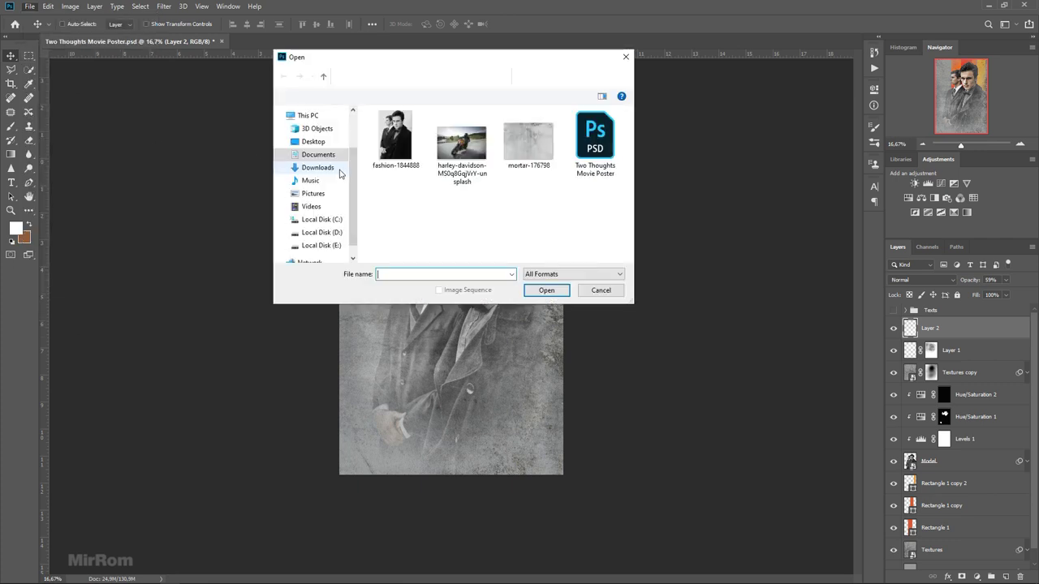
pyautogui.click(463, 154)
pyautogui.click(545, 292)
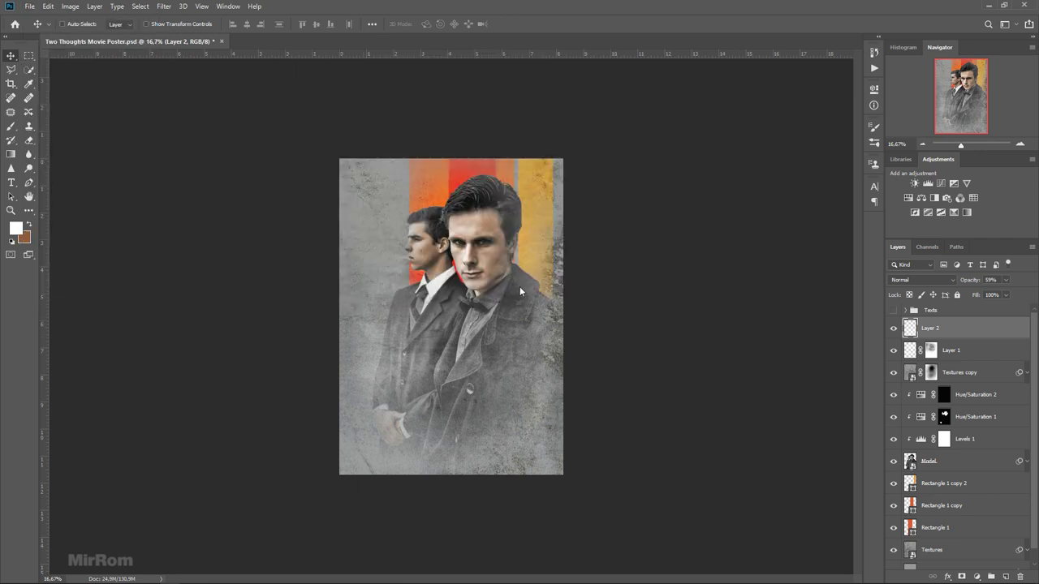
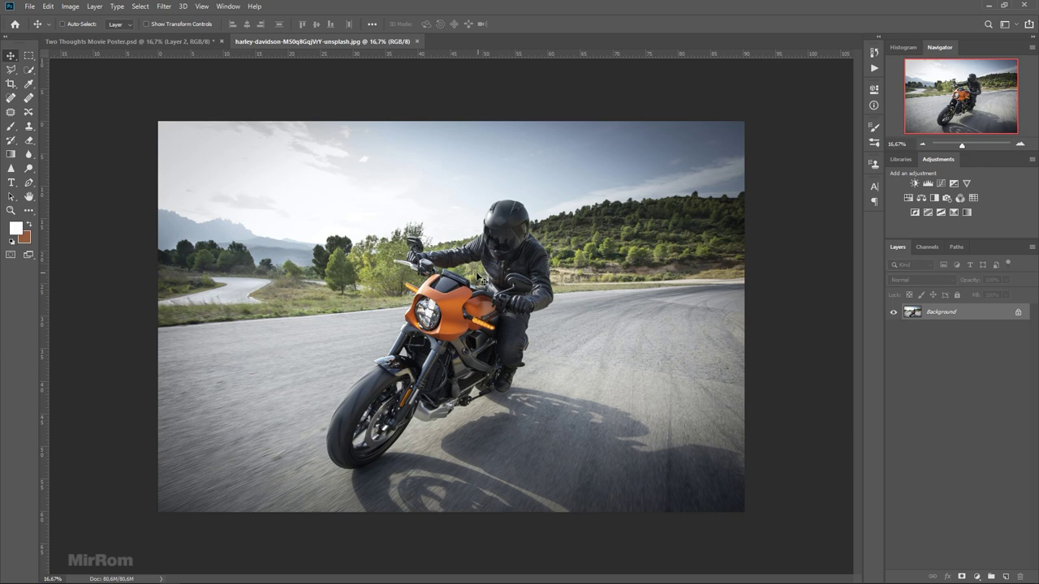
# Step: Drag the motorcycle photo into the movie poster and nudge it down and right
pyautogui.hotkey('ctrl', 'Tab')
pyautogui.moveTo(358, 183); pyautogui.dragTo(483, 220)
pyautogui.click(416, 41)
pyautogui.moveTo(509, 316); pyautogui.dragTo(514, 326)
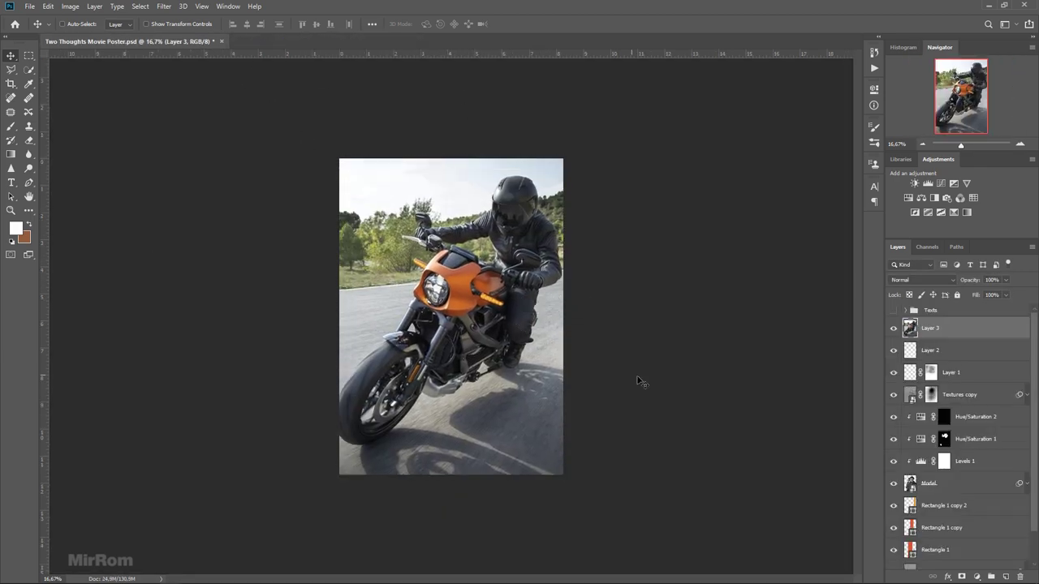
# Step: Rename the new layer to Bikers and convert it to a smart object
pyautogui.doubleClick(930, 328)
pyautogui.write('Bikers')
pyautogui.press('Return')
pyautogui.rightClick(938, 328)
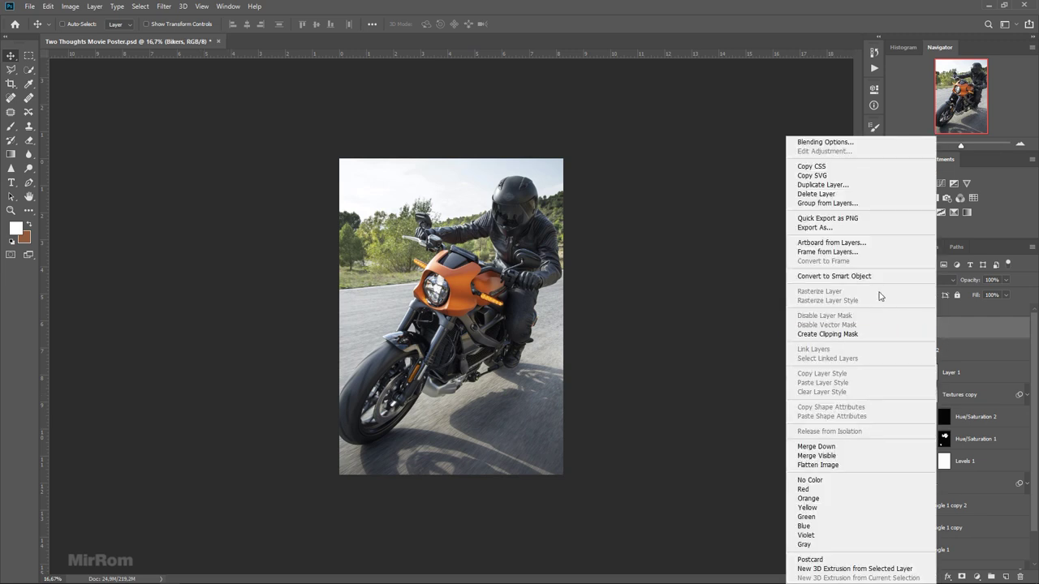
pyautogui.click(877, 279)
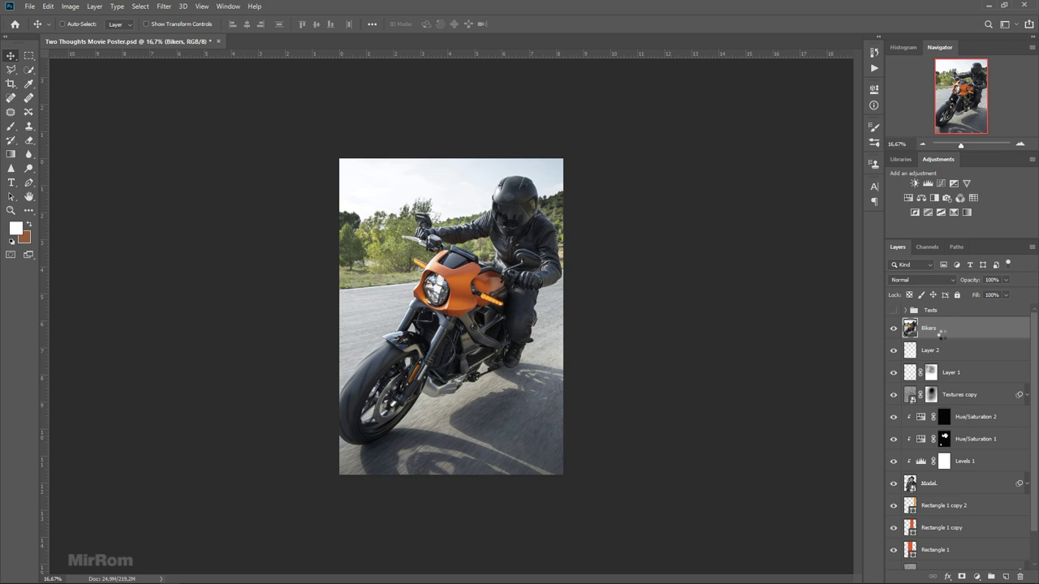
# Step: Scale Bikers to 50% and move it down below the faces
pyautogui.hotkey('ctrl', 't')
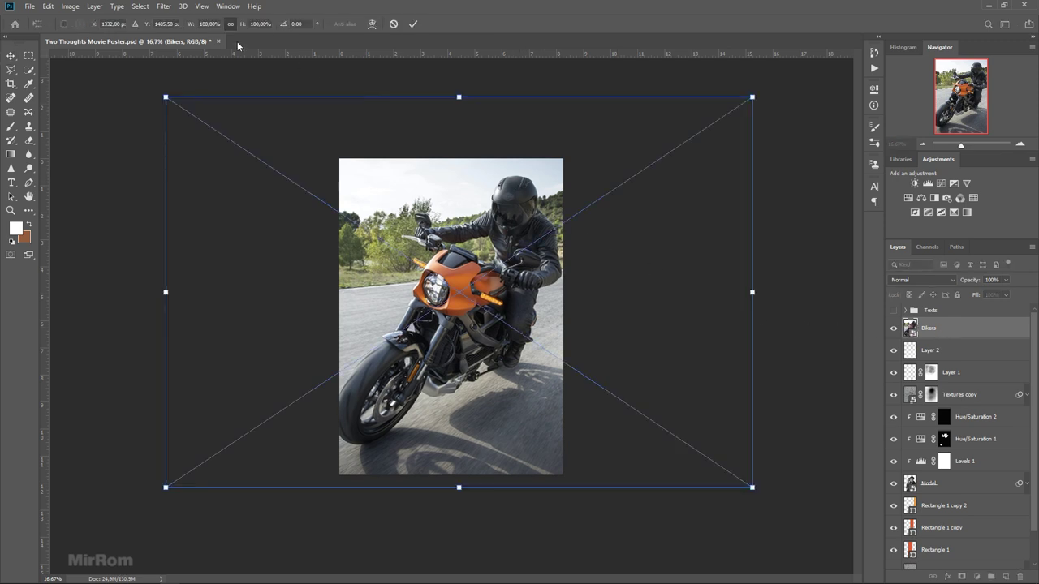
pyautogui.moveTo(195, 24); pyautogui.dragTo(168, 30)
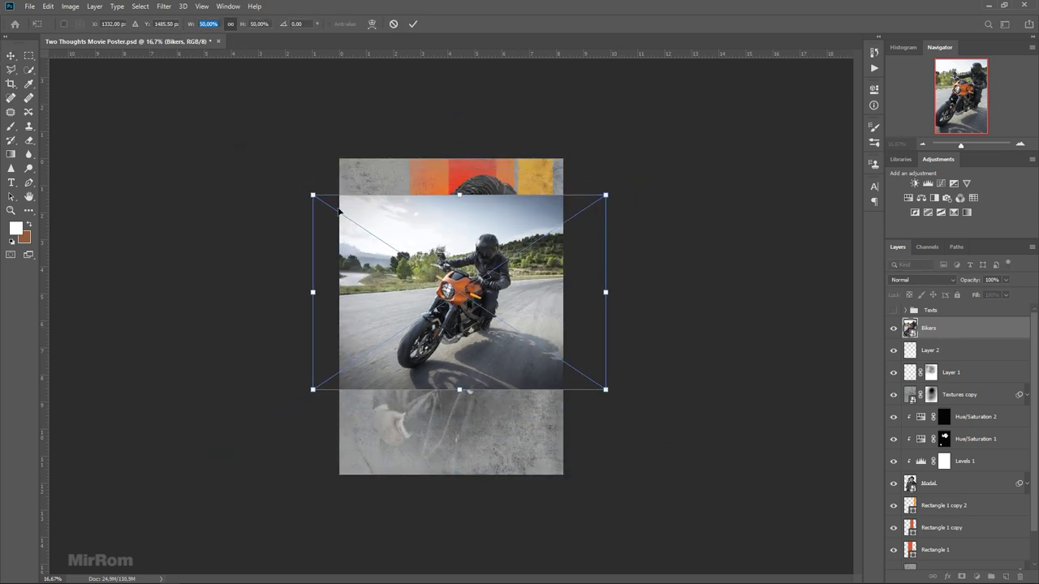
pyautogui.moveTo(476, 245); pyautogui.dragTo(475, 322)
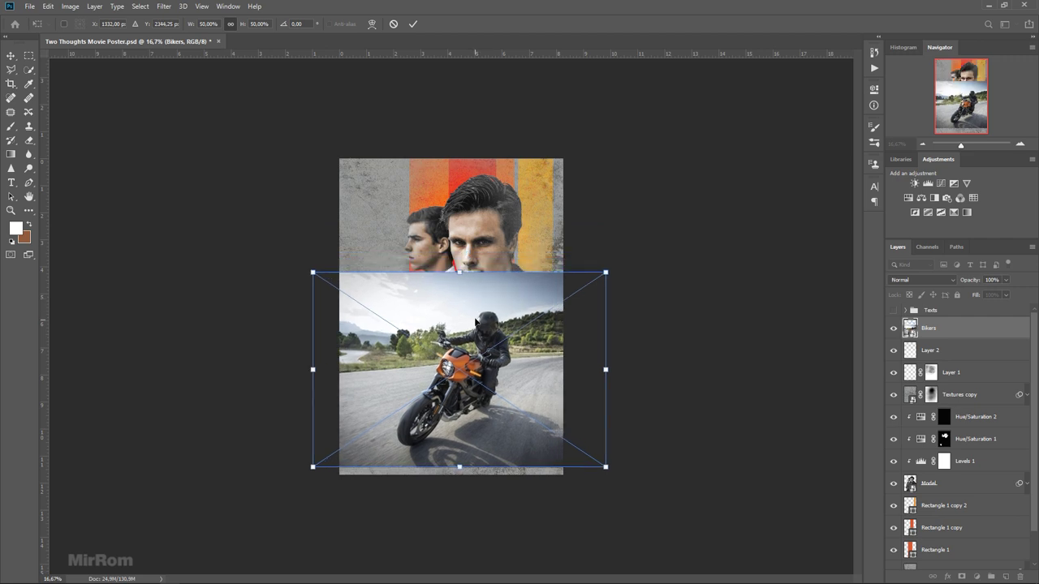
pyautogui.click(412, 24)
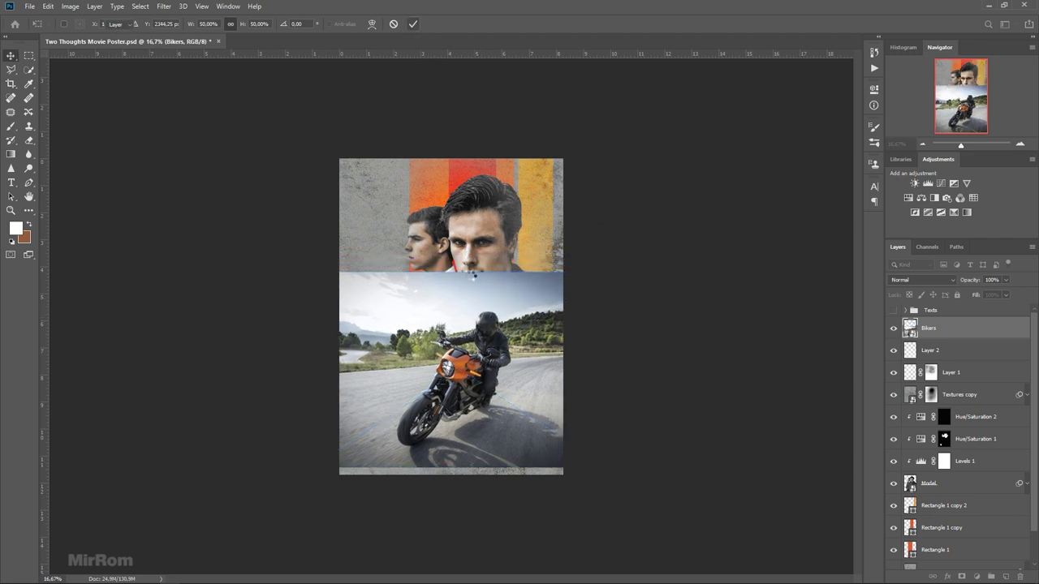
# Step: Lower the Bikers layer opacity to 76% and nudge it slightly up and left
pyautogui.click(1006, 280)
pyautogui.moveTo(1010, 293); pyautogui.dragTo(994, 293)
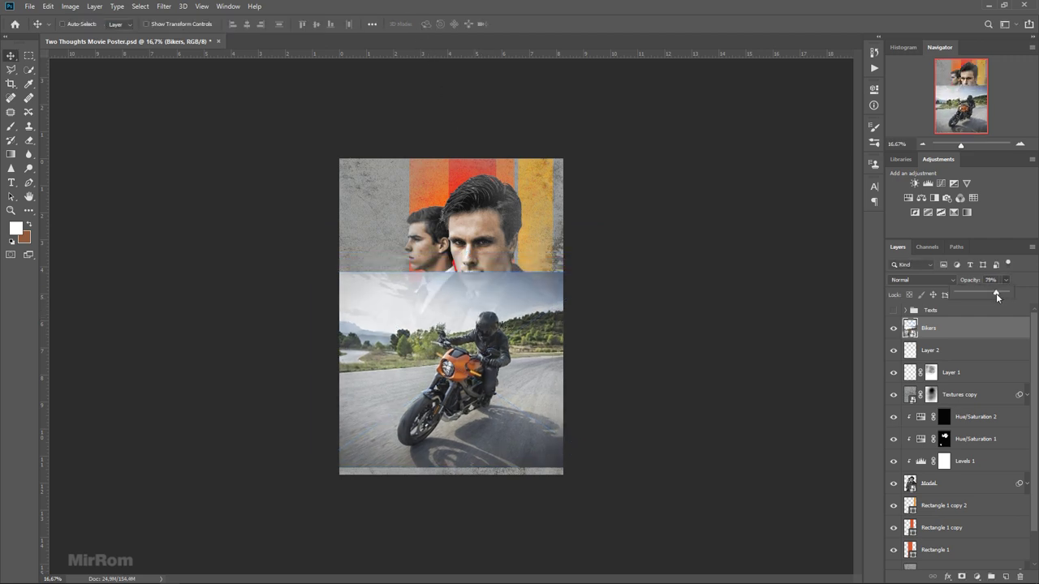
pyautogui.click(962, 332)
pyautogui.moveTo(507, 415); pyautogui.dragTo(500, 399)
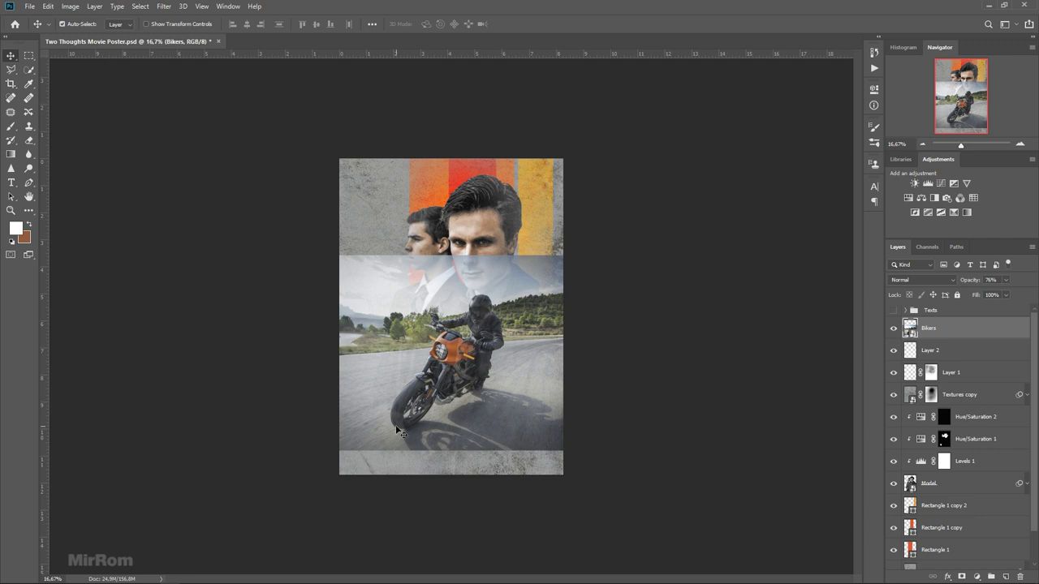
# Step: Rescale Bikers to about 55% to fit the poster width, then duplicate it
pyautogui.hotkey('ctrl', 't')
pyautogui.moveTo(306, 450); pyautogui.dragTo(280, 465)
pyautogui.moveTo(598, 254); pyautogui.dragTo(605, 250)
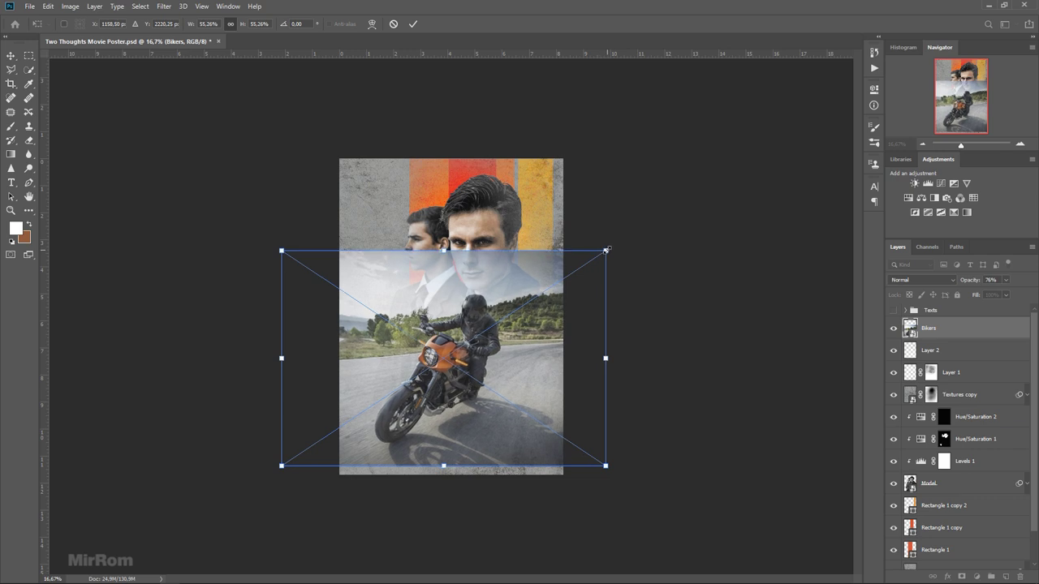
pyautogui.press('Return')
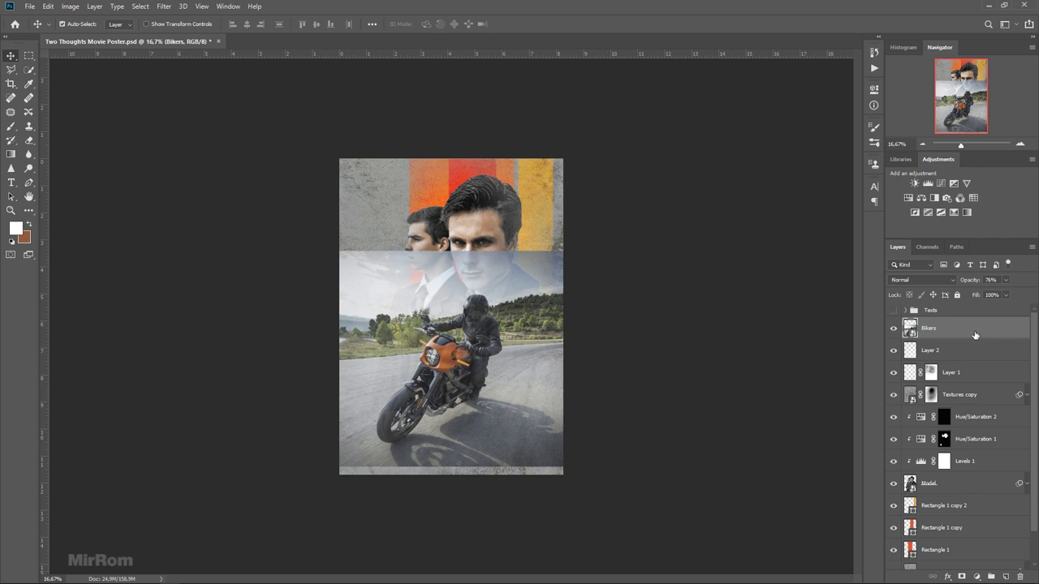
pyautogui.hotkey('ctrl', 'j')
# Step: Set Bikers copy to 100% opacity, zoom in, and choose the Pen Tool in Path mode
pyautogui.press('0')
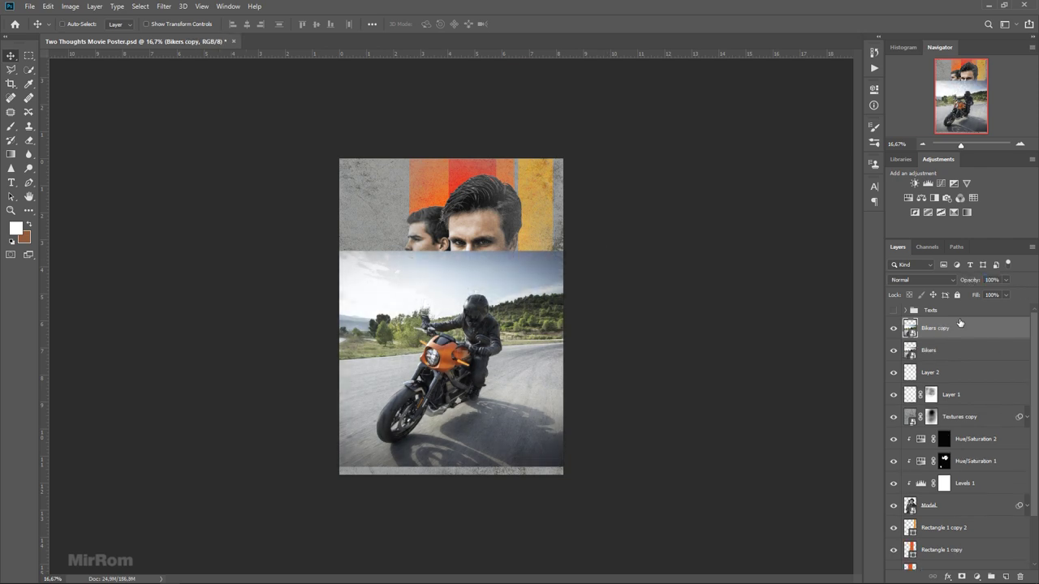
pyautogui.hotkey('ctrl', '+')
pyautogui.hotkey('ctrl', '+')
pyautogui.hotkey('ctrl', '+')
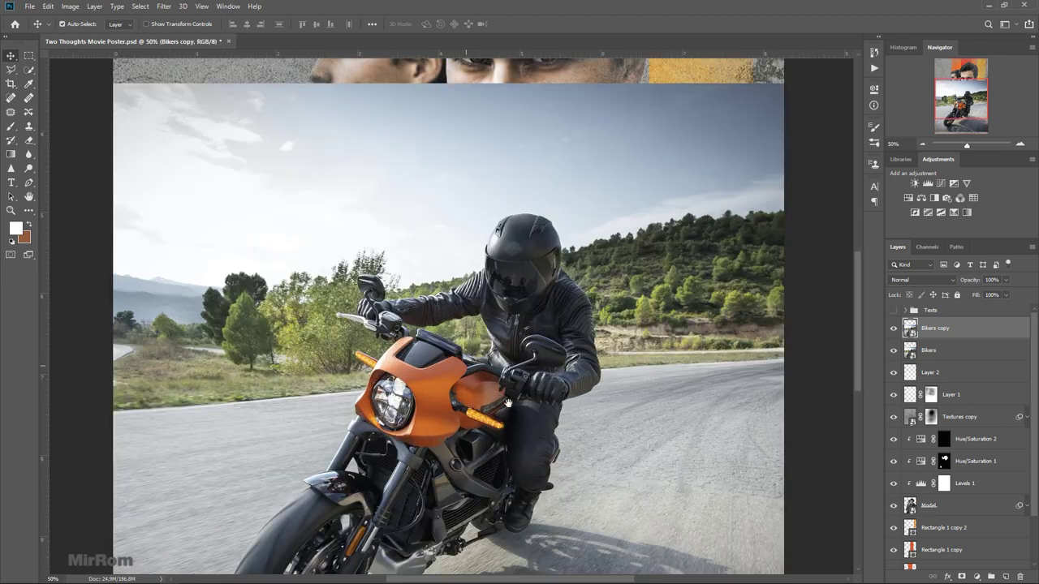
pyautogui.hotkey('ctrl', '+')
pyautogui.hotkey('ctrl', '+')
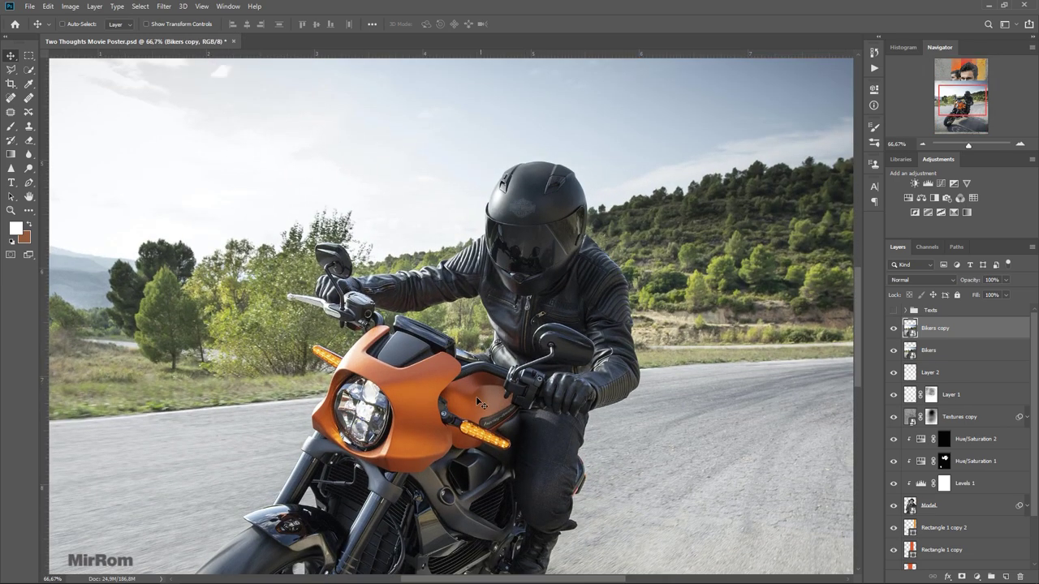
pyautogui.click(30, 184)
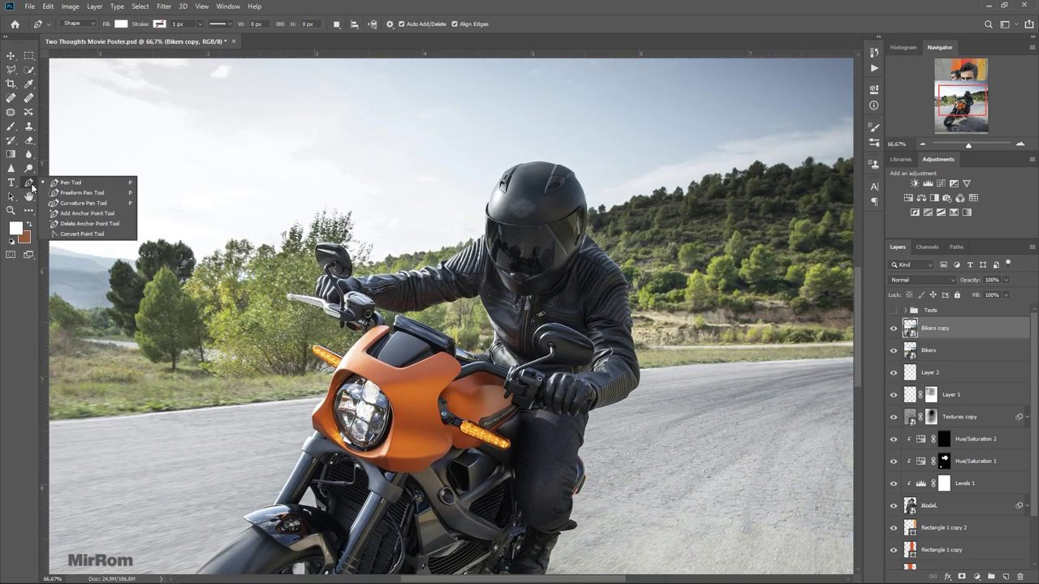
pyautogui.click(85, 23)
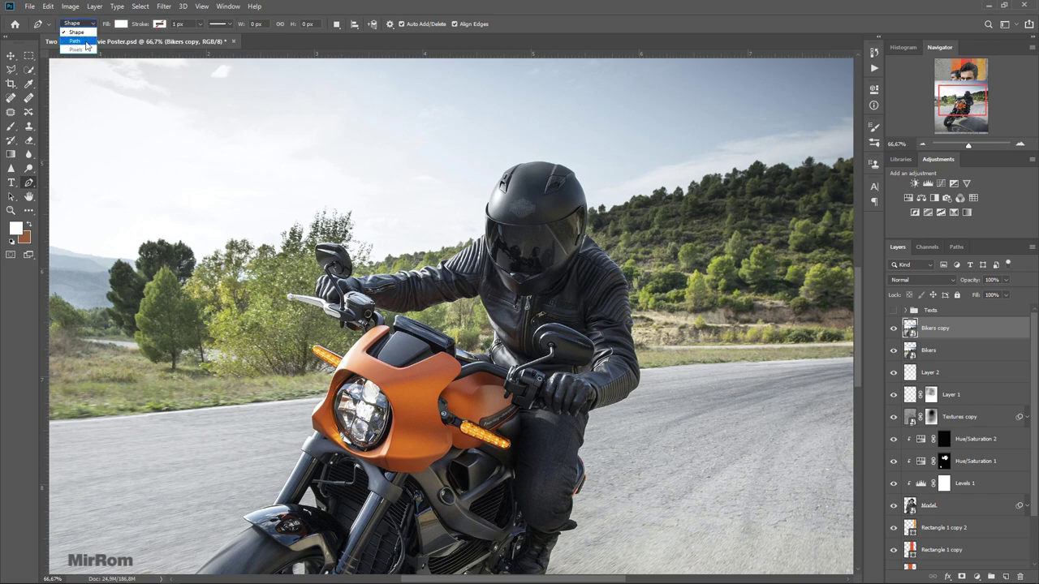
pyautogui.click(86, 41)
pyautogui.scroll(1, 344, 286)
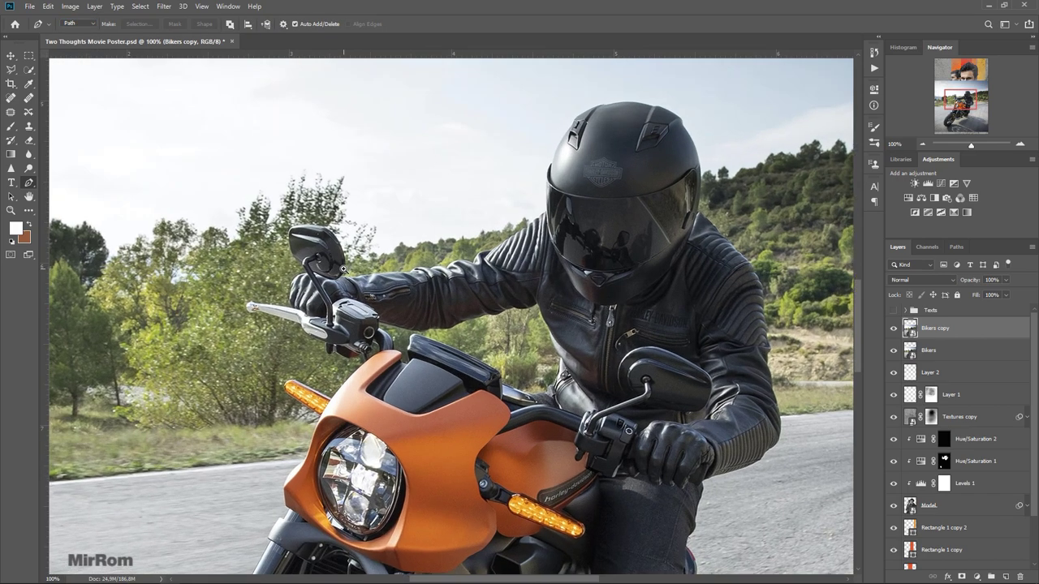
pyautogui.scroll(2, 344, 286)
pyautogui.scroll(1, 342, 284)
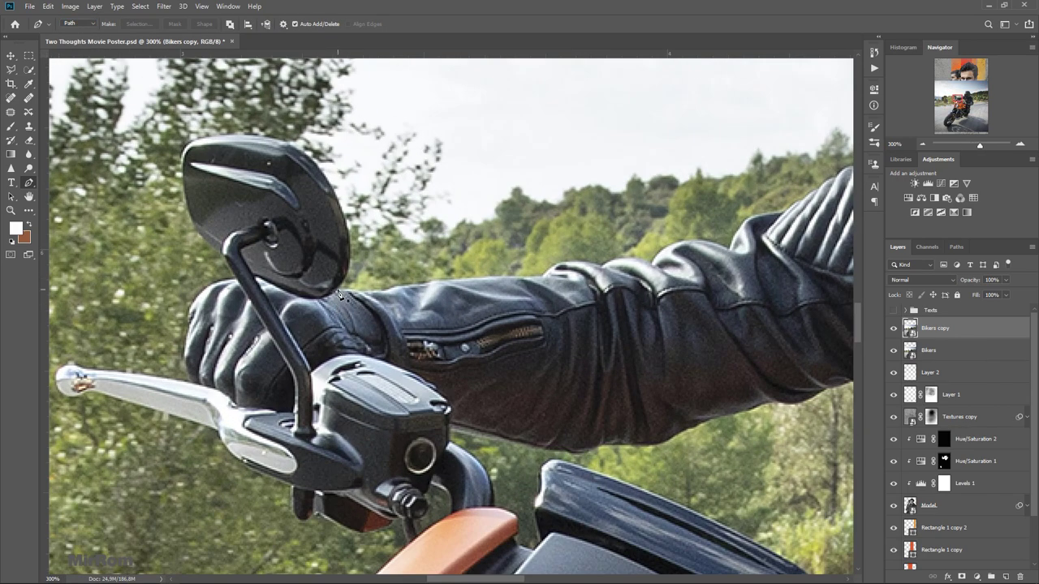
# Step: Trace the path from the glove along the top of the sleeve
pyautogui.click(337, 287)
pyautogui.click(370, 289)
pyautogui.click(426, 283)
pyautogui.click(503, 277)
pyautogui.click(545, 280)
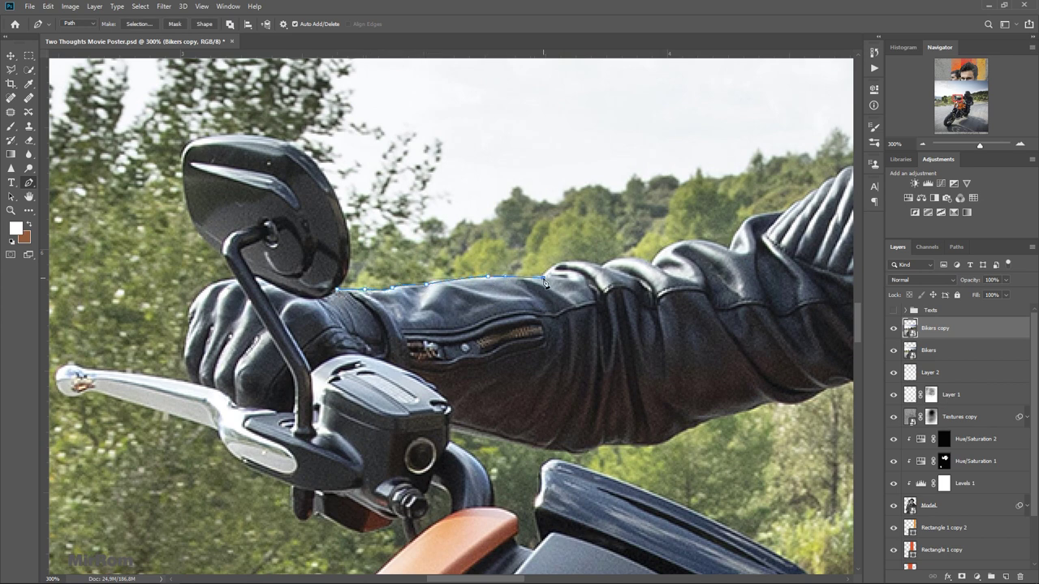
pyautogui.click(570, 264)
pyautogui.click(611, 257)
pyautogui.click(653, 261)
pyautogui.moveTo(728, 250); pyautogui.dragTo(747, 258)
pyautogui.click(836, 177)
pyautogui.moveTo(516, 581); pyautogui.dragTo(531, 581)
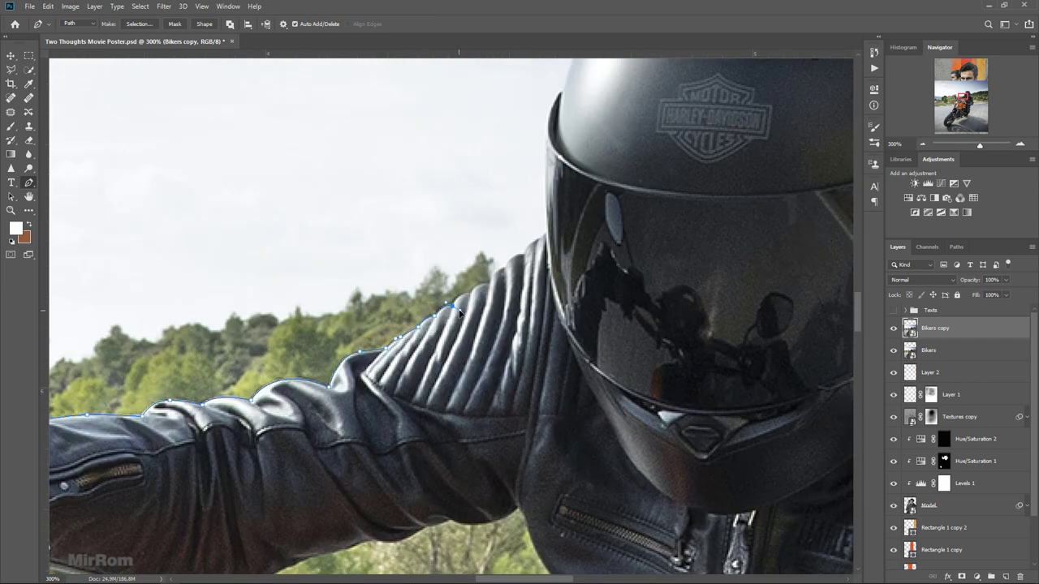
# Step: Continue the path along the shoulder ridge and around the helmet edges
pyautogui.click(453, 307)
pyautogui.click(466, 297)
pyautogui.click(485, 282)
pyautogui.click(501, 270)
pyautogui.click(525, 245)
pyautogui.scroll(5, 536, 246)
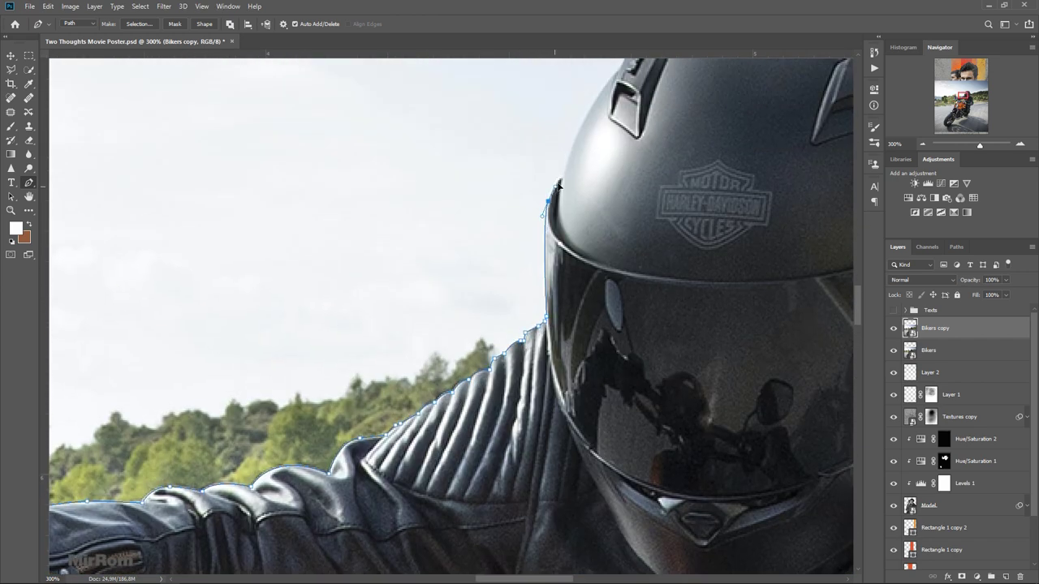
pyautogui.click(558, 324)
pyautogui.click(630, 200)
pyautogui.scroll(1, 630, 199)
pyautogui.click(699, 224)
pyautogui.hscroll(4, 703, 225)
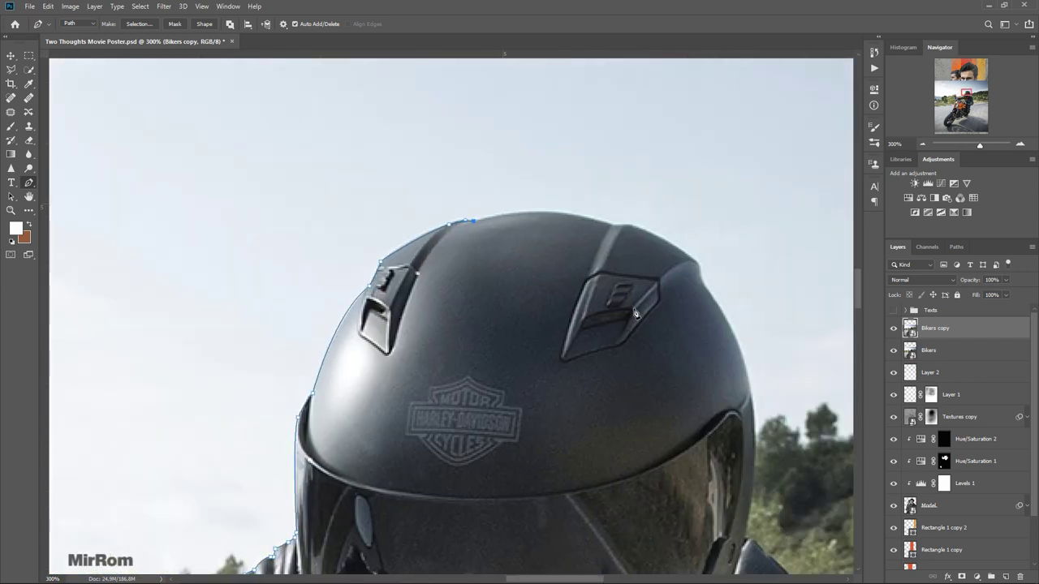
pyautogui.click(625, 225)
pyautogui.click(700, 264)
pyautogui.scroll(-2, 751, 268)
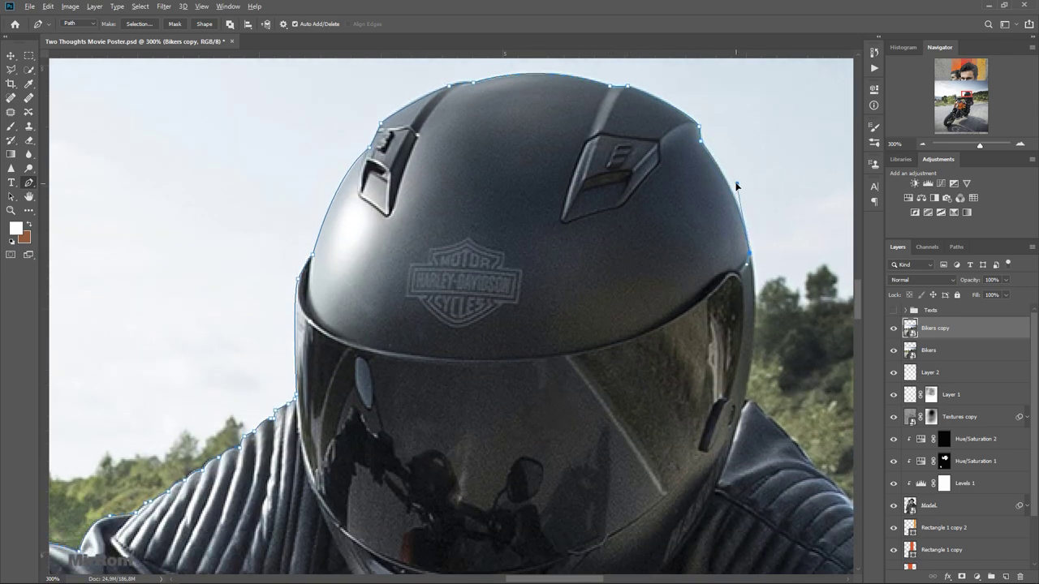
pyautogui.scroll(-2, 753, 261)
pyautogui.scroll(-2, 751, 235)
pyautogui.hscroll(3, 614, 581)
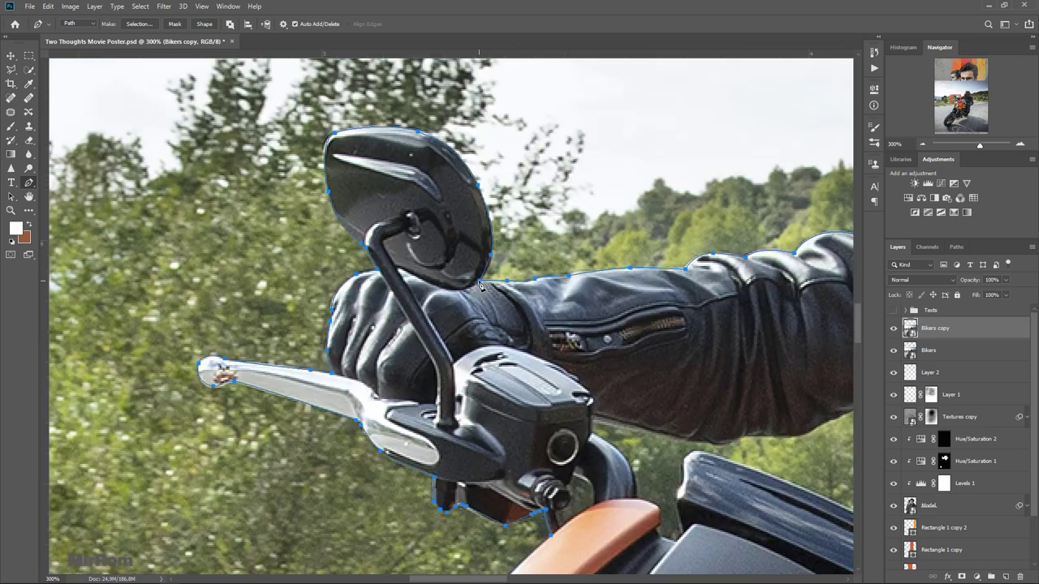
pyautogui.scroll(-4, 481, 283)
pyautogui.scroll(-1, 480, 282)
pyautogui.scroll(-1, 481, 284)
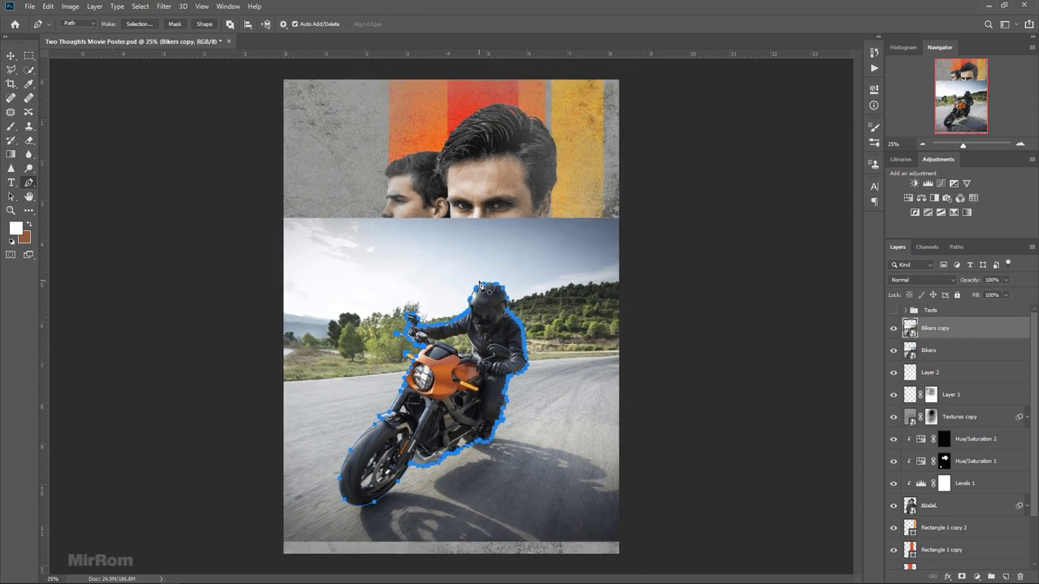
# Step: Turn the traced path into a selection and mask Bikers copy to the rider and bike
pyautogui.rightClick(488, 320)
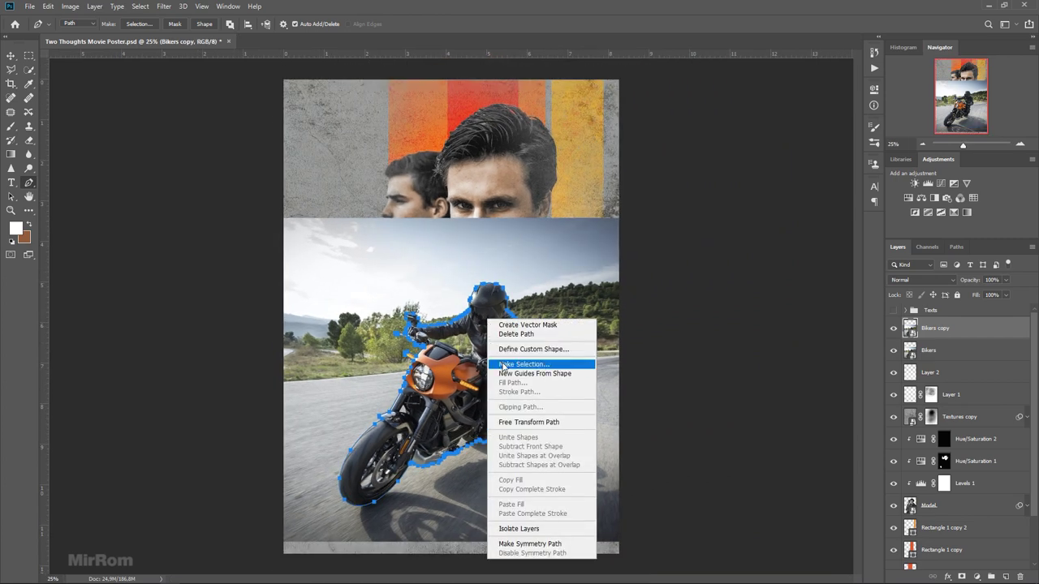
pyautogui.click(560, 367)
pyautogui.click(421, 99)
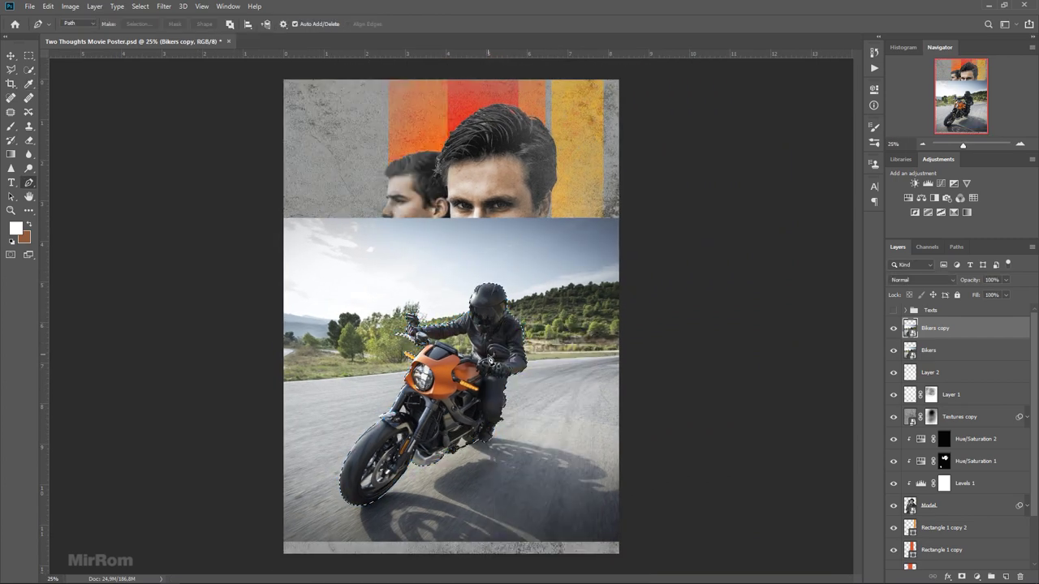
pyautogui.click(961, 576)
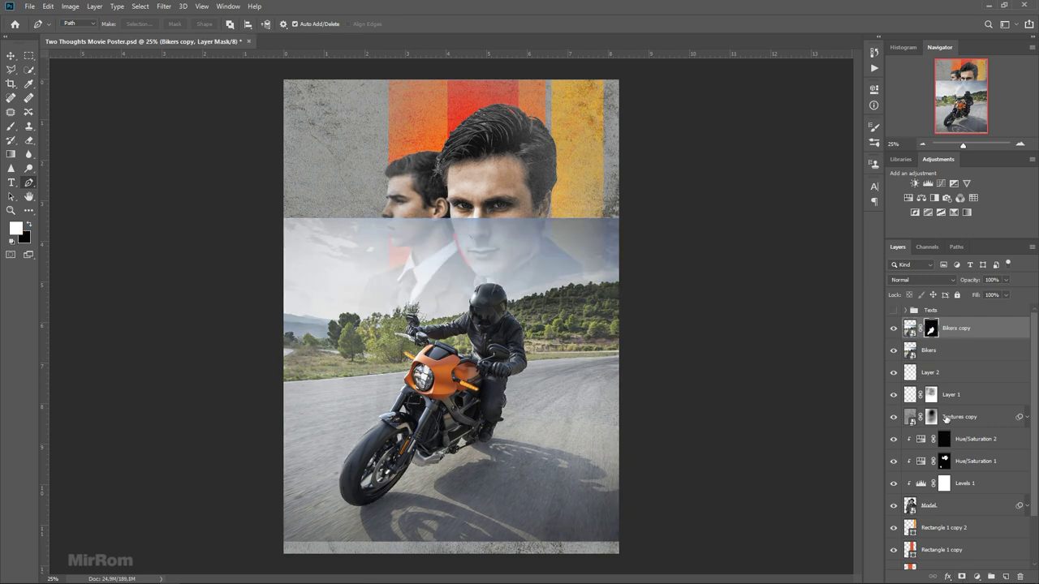
pyautogui.click(894, 328)
pyautogui.press('v')
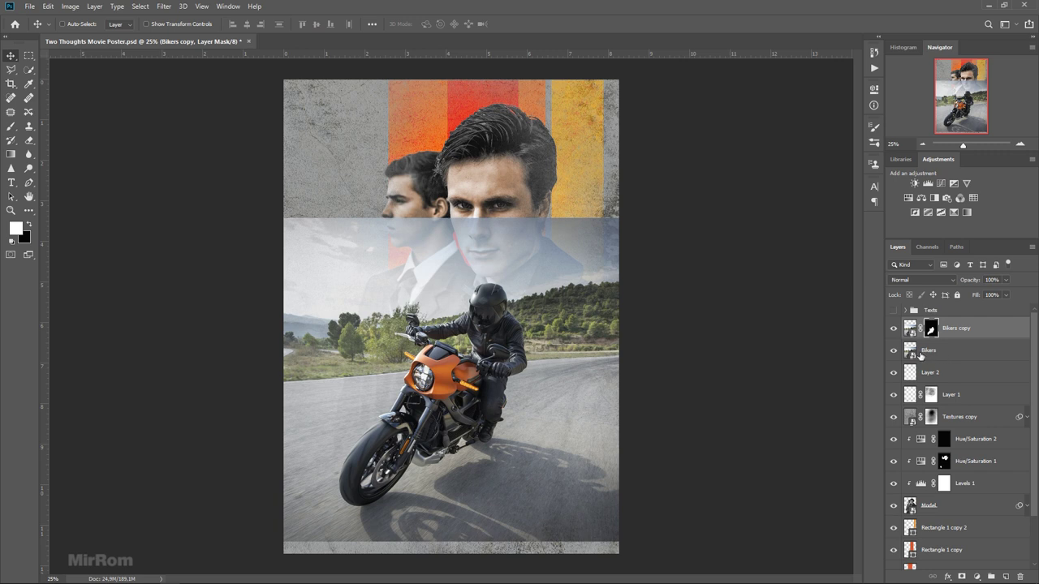
# Step: Add a mask to Bikers and gradient-blend the faces into the biker scene
pyautogui.click(919, 355)
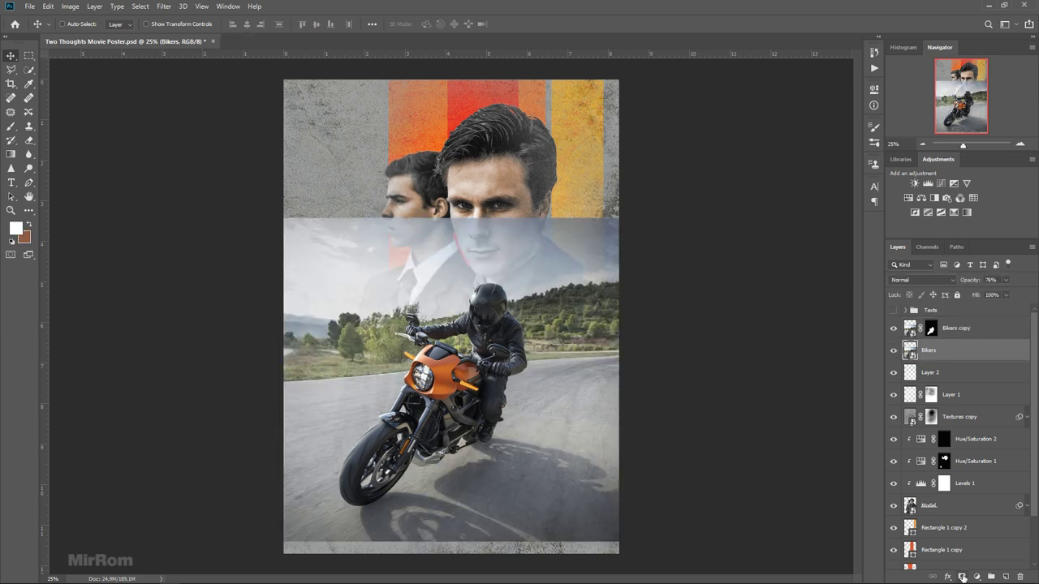
pyautogui.click(961, 576)
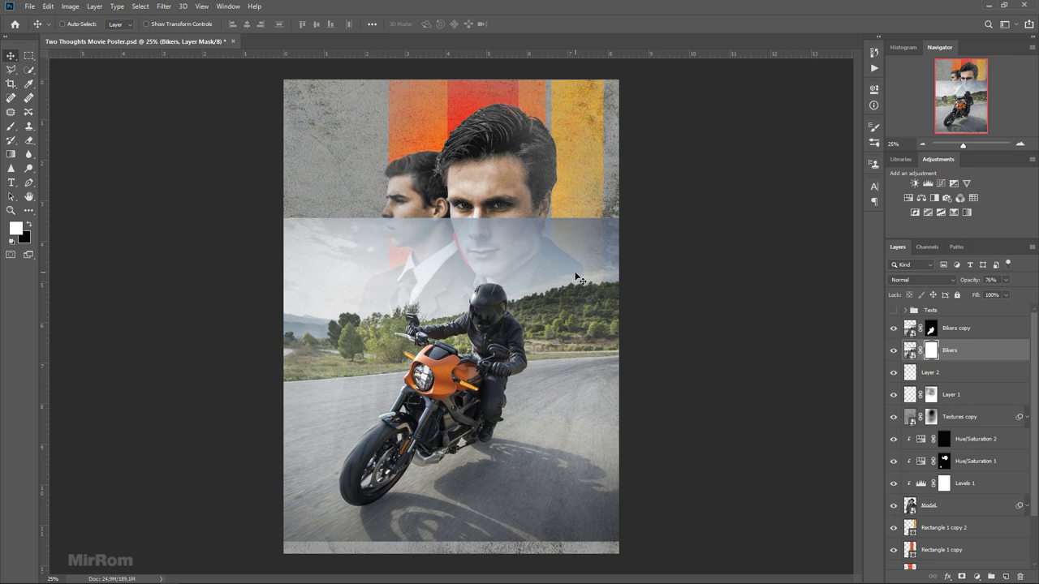
pyautogui.click(30, 226)
pyautogui.click(10, 156)
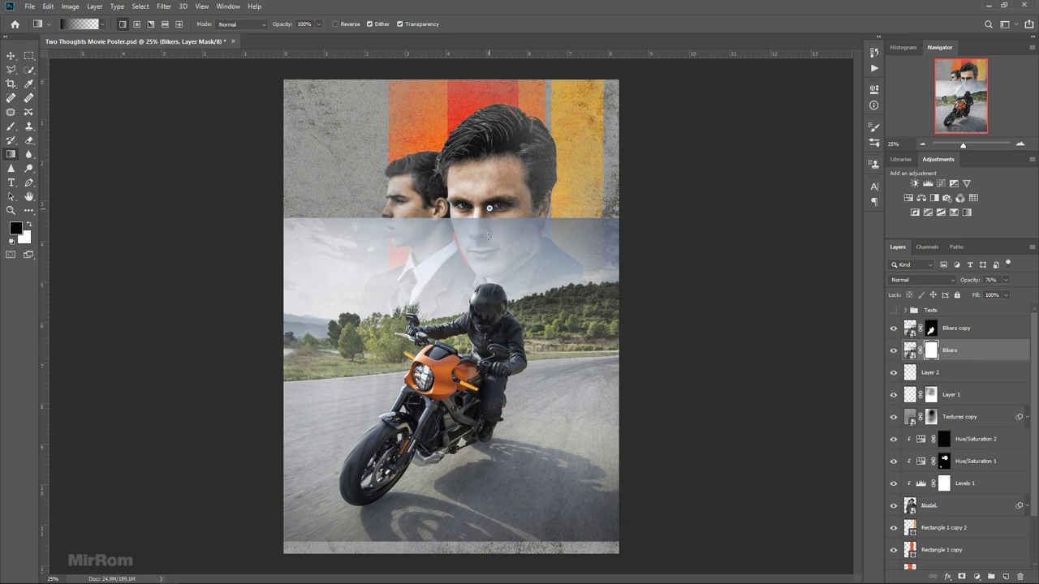
pyautogui.moveTo(487, 236); pyautogui.dragTo(485, 369)
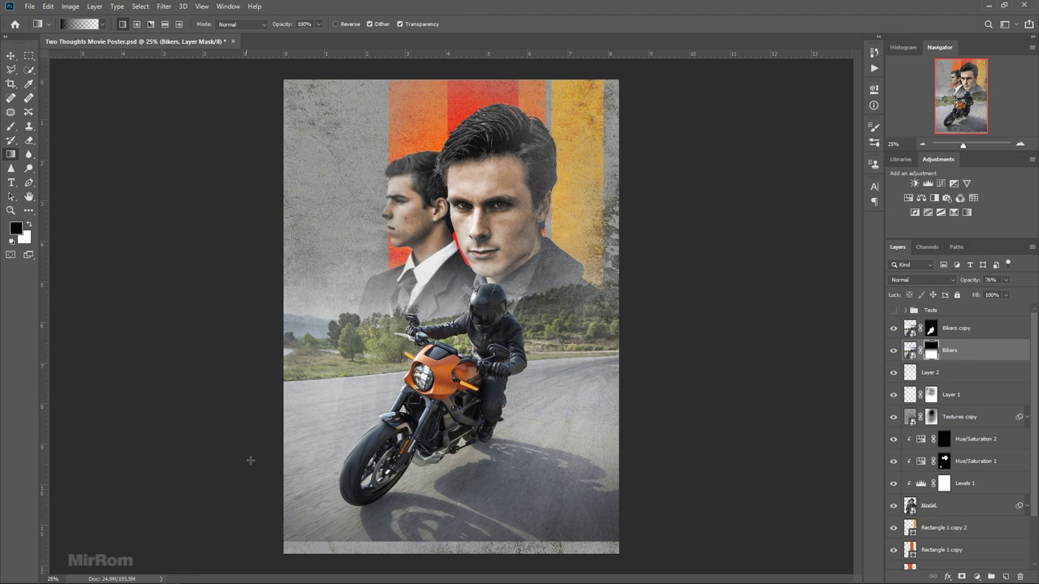
pyautogui.moveTo(494, 411); pyautogui.dragTo(497, 419)
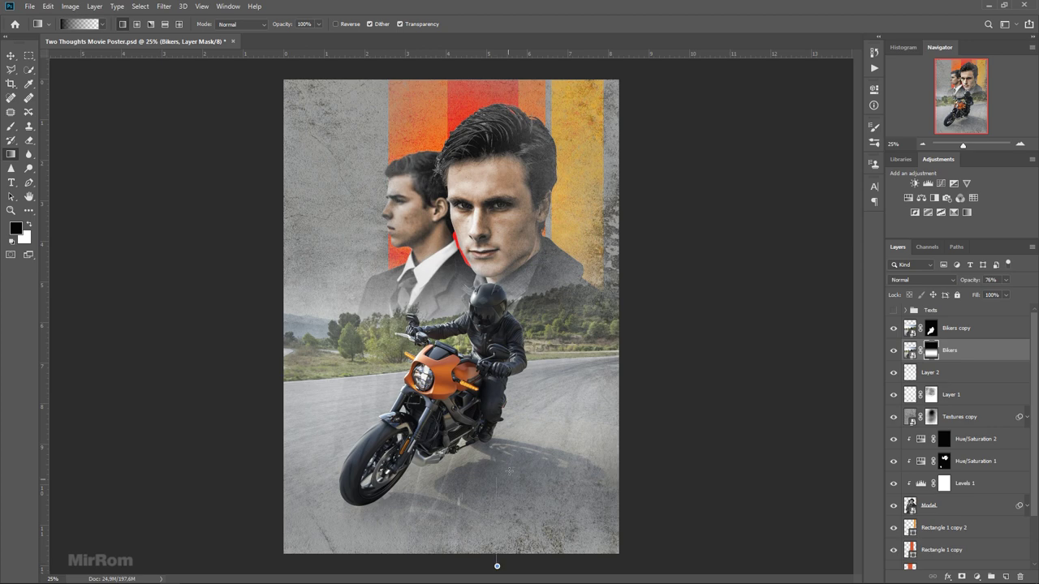
# Step: Refine the gradient fade over the lower road area and the left edge
pyautogui.moveTo(511, 421)
pyautogui.mouseDown()
pyautogui.moveTo(519, 529)
pyautogui.moveTo(480, 509)
pyautogui.mouseUp()
pyautogui.hotkey('ctrl', '-')
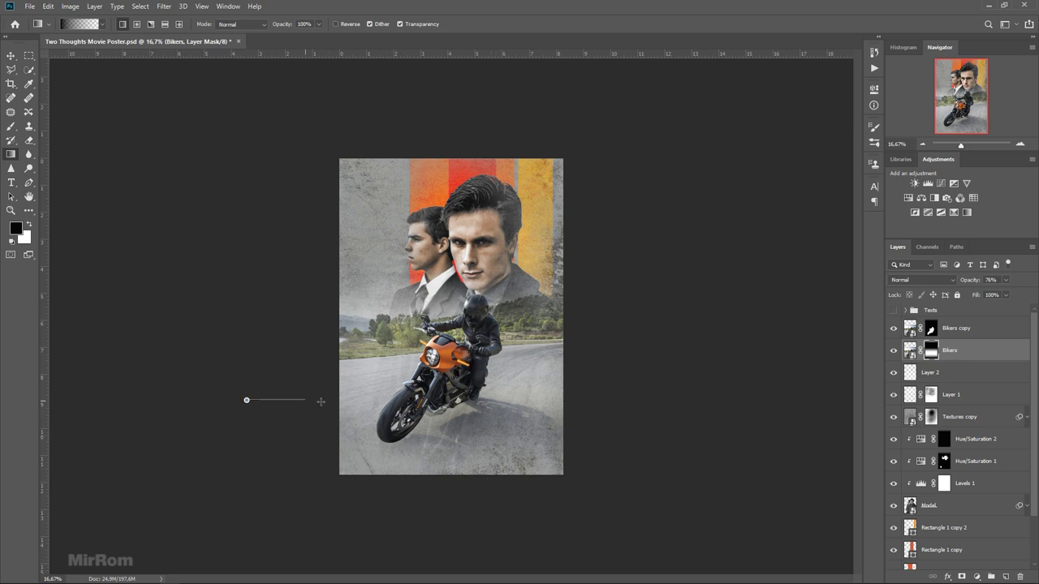
pyautogui.moveTo(246, 401)
pyautogui.mouseDown()
pyautogui.moveTo(321, 402)
pyautogui.moveTo(227, 408)
pyautogui.mouseUp()
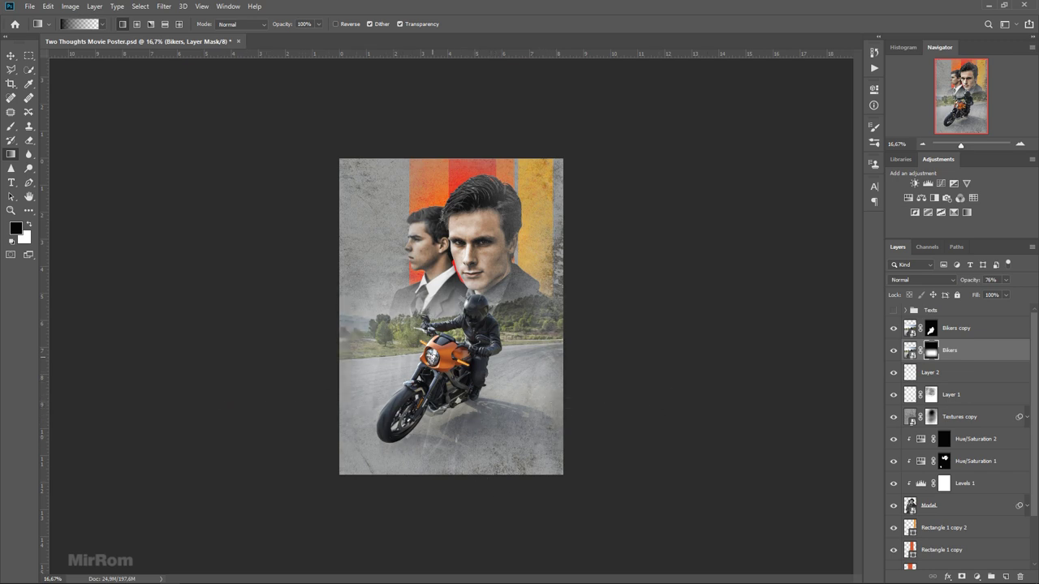
pyautogui.press('v')
pyautogui.hotkey('ctrl', '+')
pyautogui.click(910, 329)
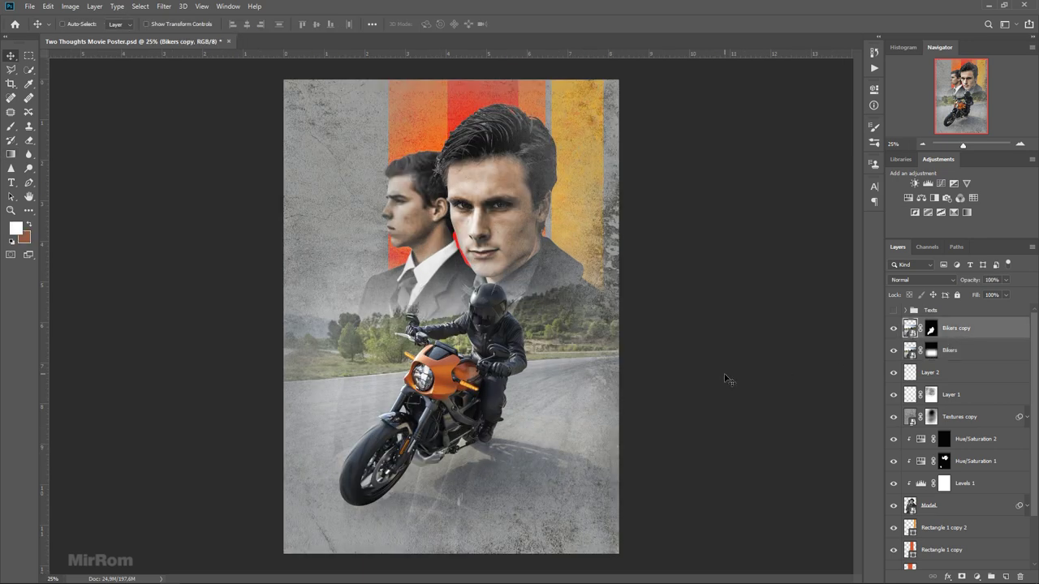
# Step: Apply Shadows/Highlights to Bikers copy with shadows amount 30% and tone 48
pyautogui.click(71, 7)
pyautogui.moveTo(87, 35)
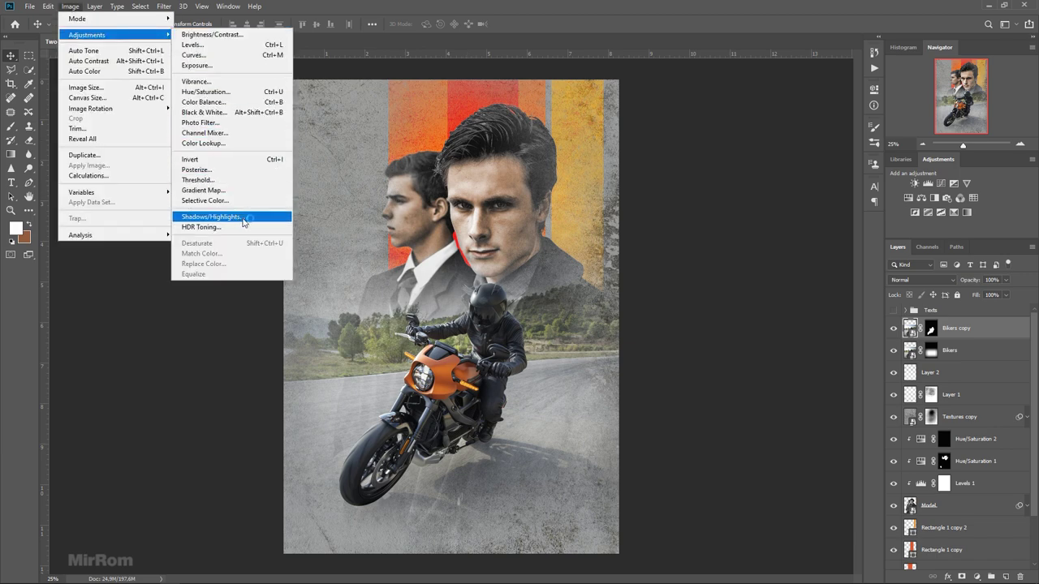
pyautogui.click(243, 216)
pyautogui.moveTo(536, 119); pyautogui.dragTo(644, 121)
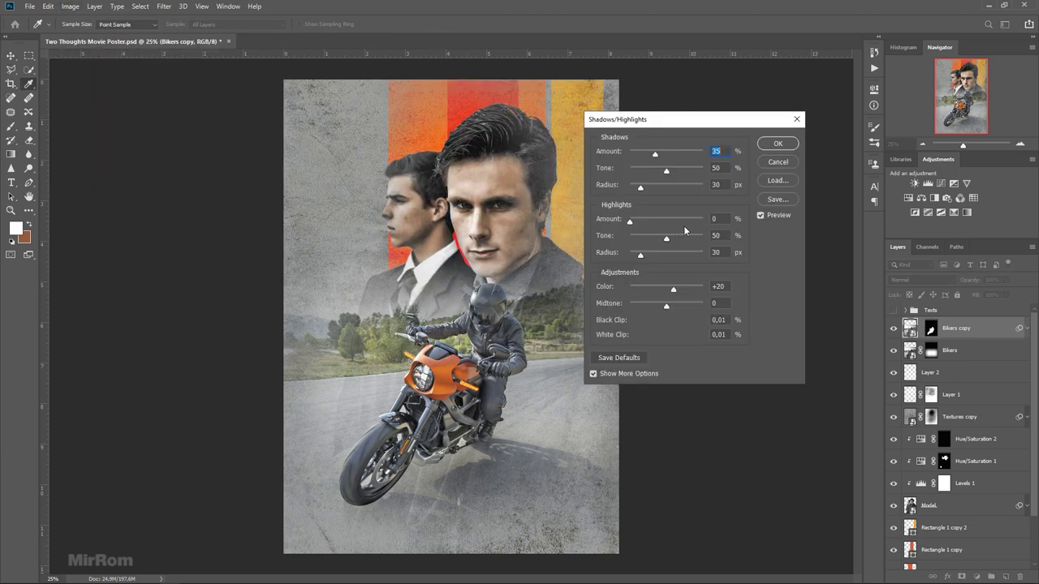
pyautogui.press('Down')
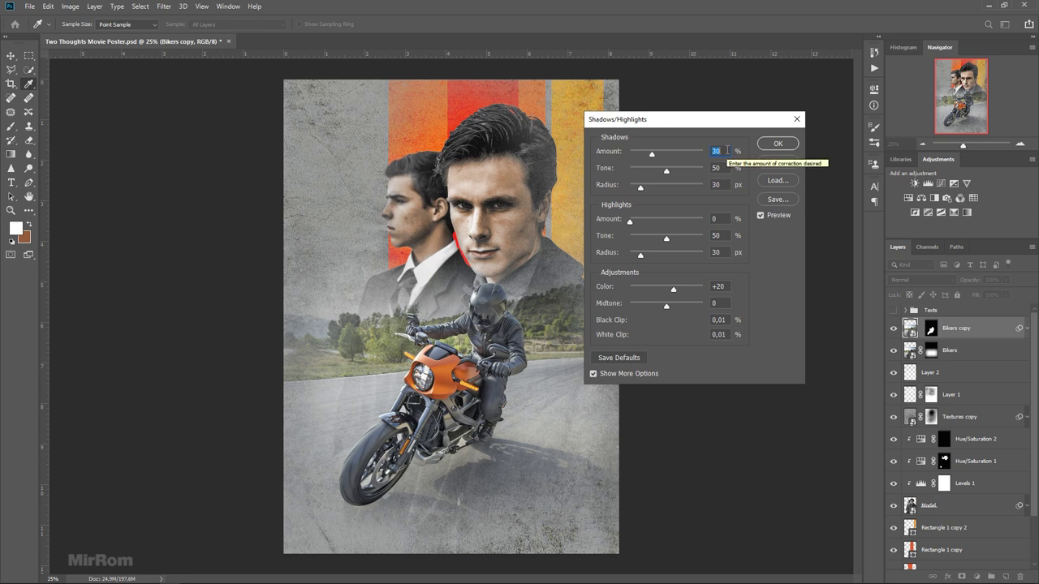
pyautogui.press('Tab')
pyautogui.press('Down')
pyautogui.press('Down')
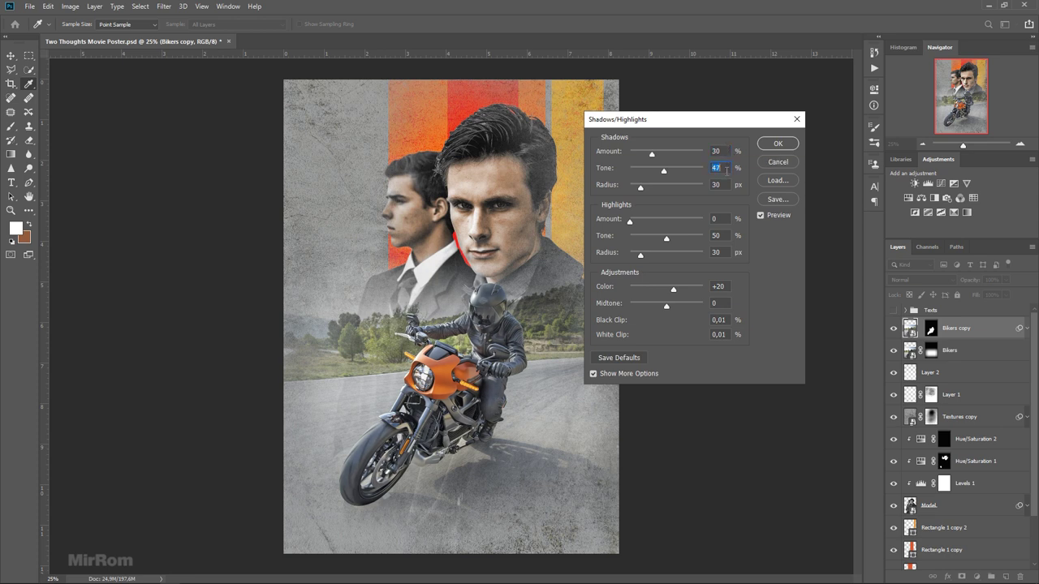
pyautogui.press('Up')
# Step: Raise the highlights amount to 32% and radius to 66 px, then apply the correction
pyautogui.click(727, 185)
pyautogui.moveTo(629, 221); pyautogui.dragTo(649, 224)
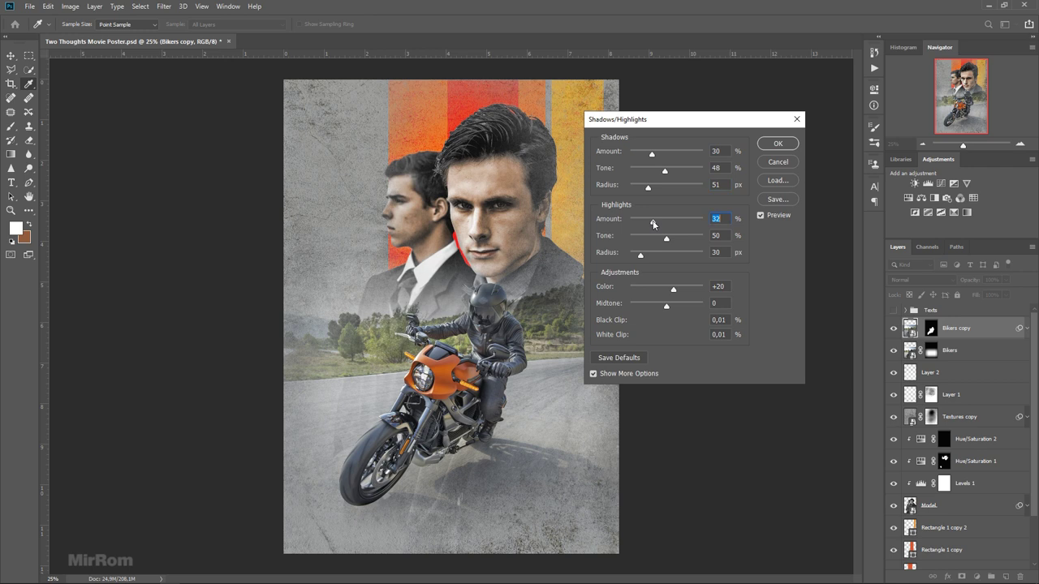
pyautogui.moveTo(647, 258); pyautogui.dragTo(660, 258)
pyautogui.click(761, 215)
pyautogui.click(761, 215)
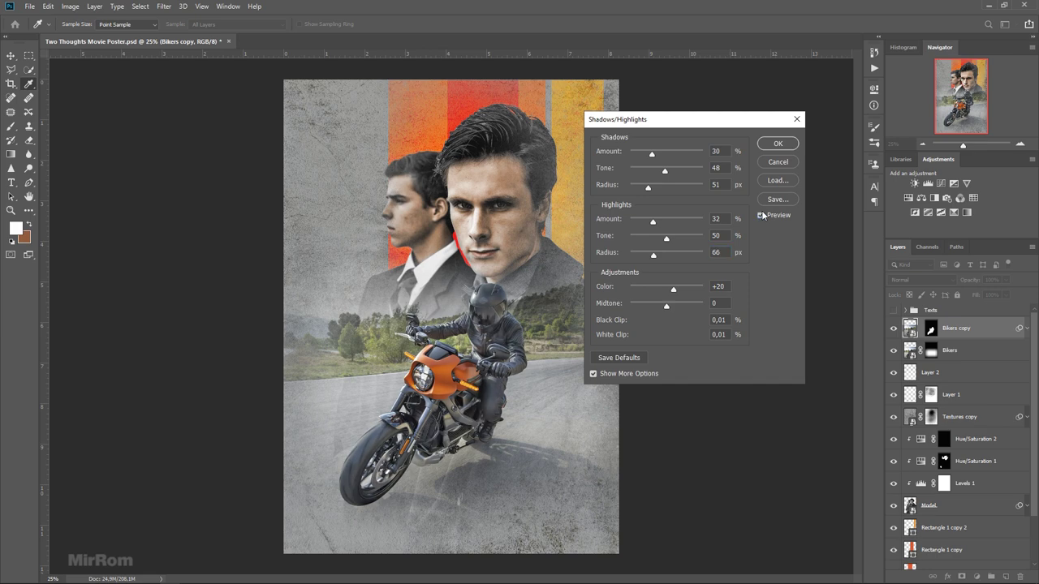
pyautogui.click(782, 149)
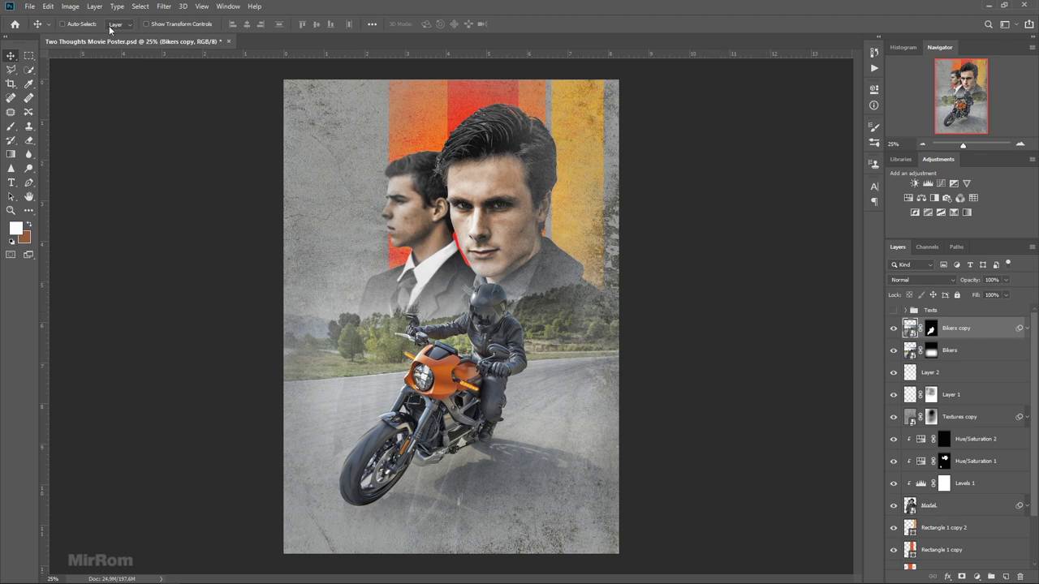
pyautogui.click(70, 6)
pyautogui.moveTo(87, 35)
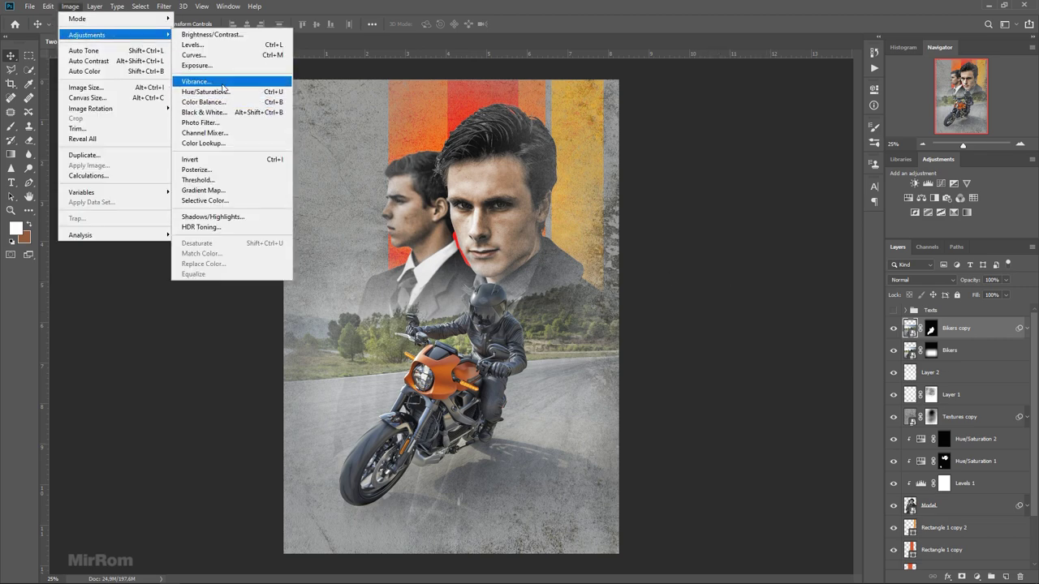
# Step: Apply Vibrance -18 and Saturation -7 to the Bikers copy layer
pyautogui.click(224, 84)
pyautogui.moveTo(471, 160)
pyautogui.mouseDown()
pyautogui.moveTo(524, 187)
pyautogui.moveTo(533, 220)
pyautogui.mouseUp()
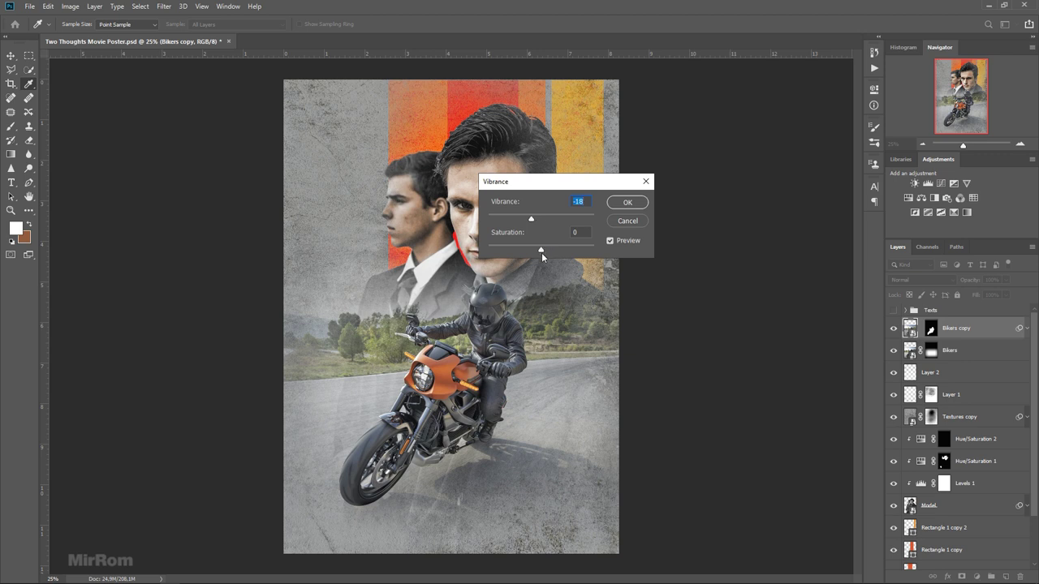
pyautogui.moveTo(541, 253); pyautogui.dragTo(537, 251)
pyautogui.click(629, 203)
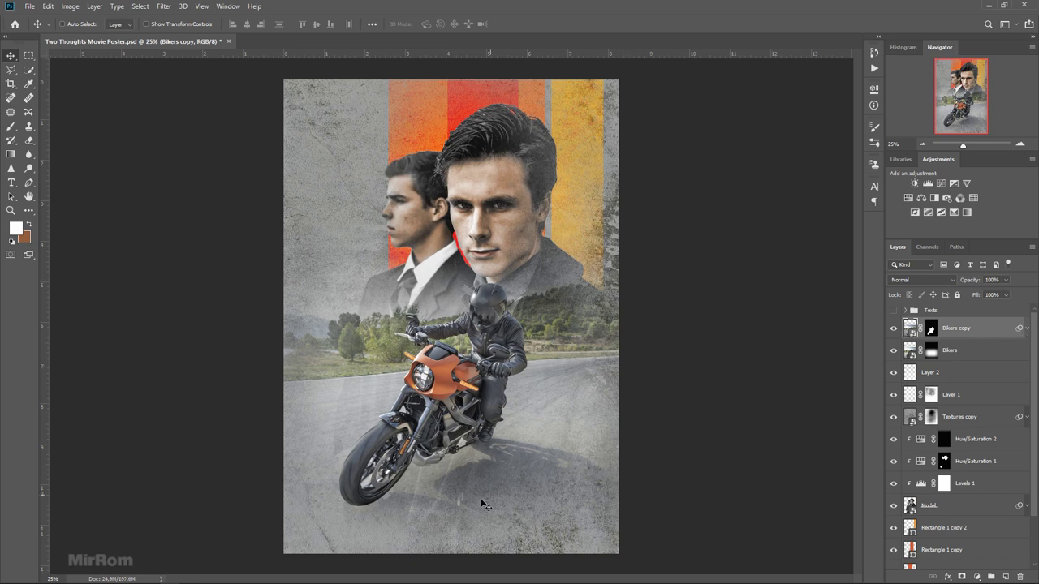
# Step: Select the Bikers copy mask and set up a 250 px brush at 58% opacity
pyautogui.scroll(1, 519, 487)
pyautogui.scroll(1, 409, 491)
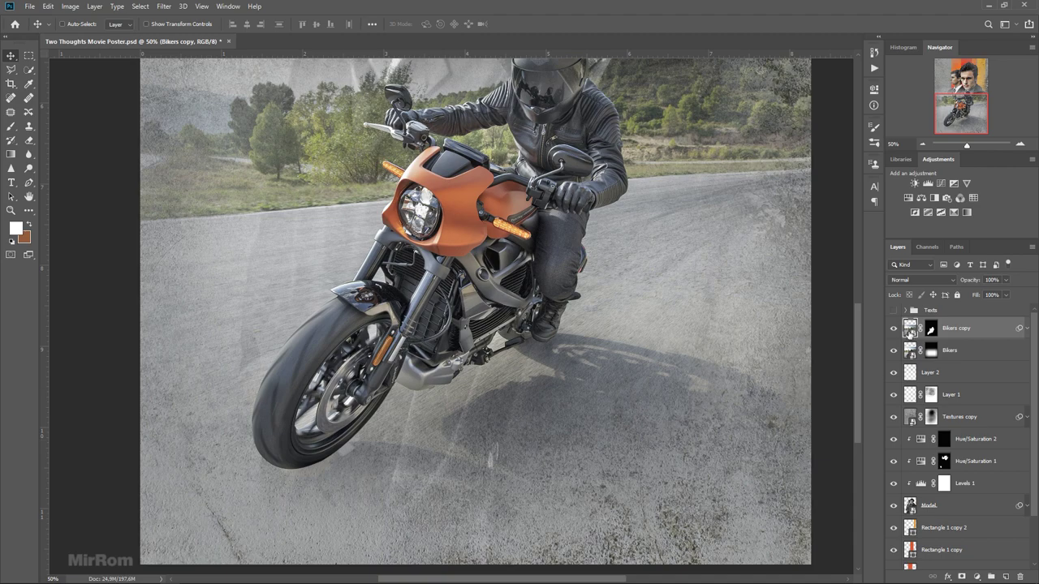
pyautogui.click(931, 329)
pyautogui.press('b')
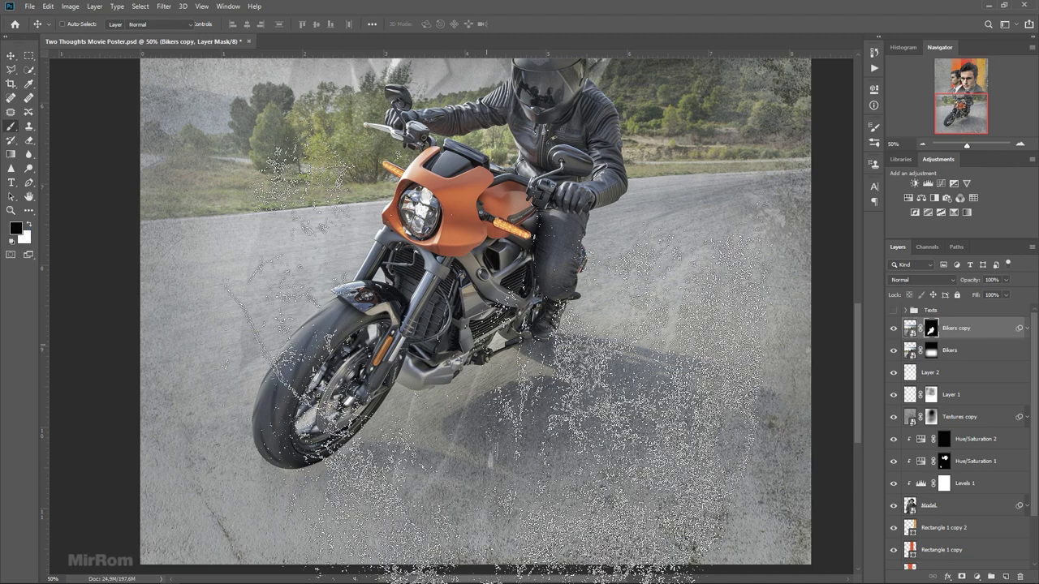
pyautogui.rightClick(560, 369)
pyautogui.click(606, 257)
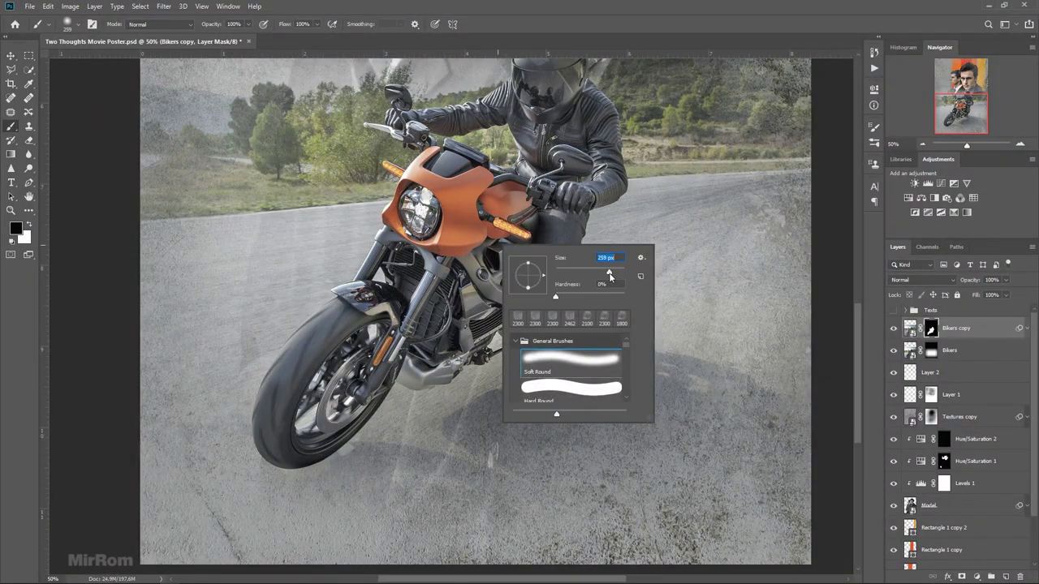
pyautogui.write('250')
pyautogui.press('Return')
pyautogui.moveTo(247, 31); pyautogui.dragTo(230, 39)
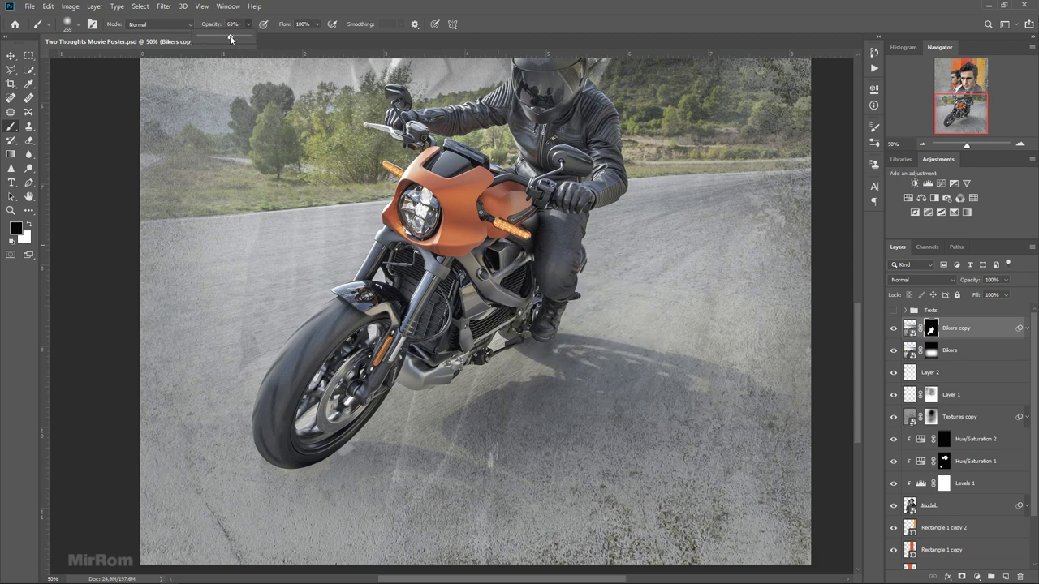
pyautogui.click(332, 454)
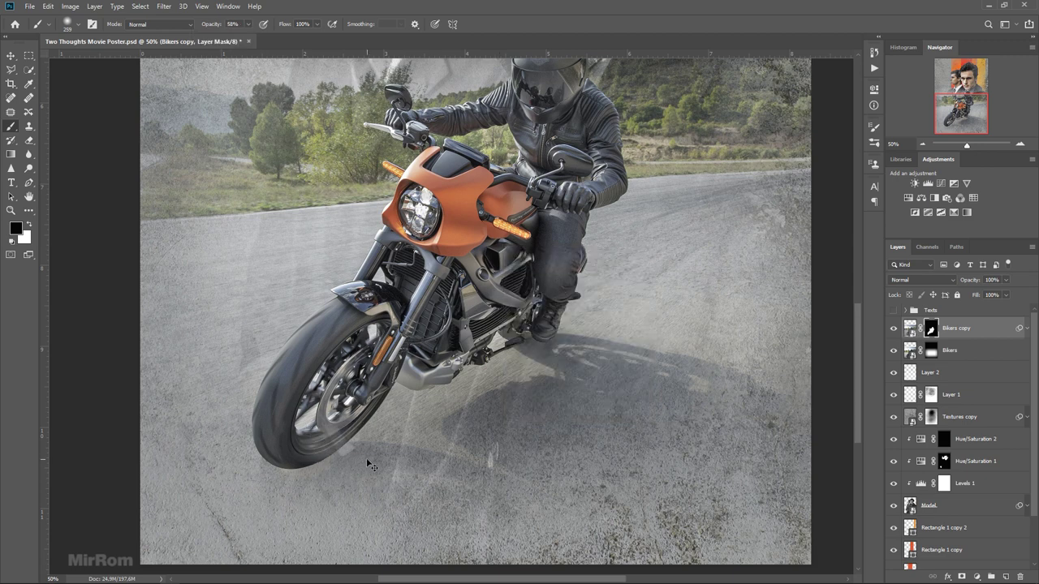
# Step: Paint white at lower opacity to reveal the dark shadow under the bike
pyautogui.press('x')
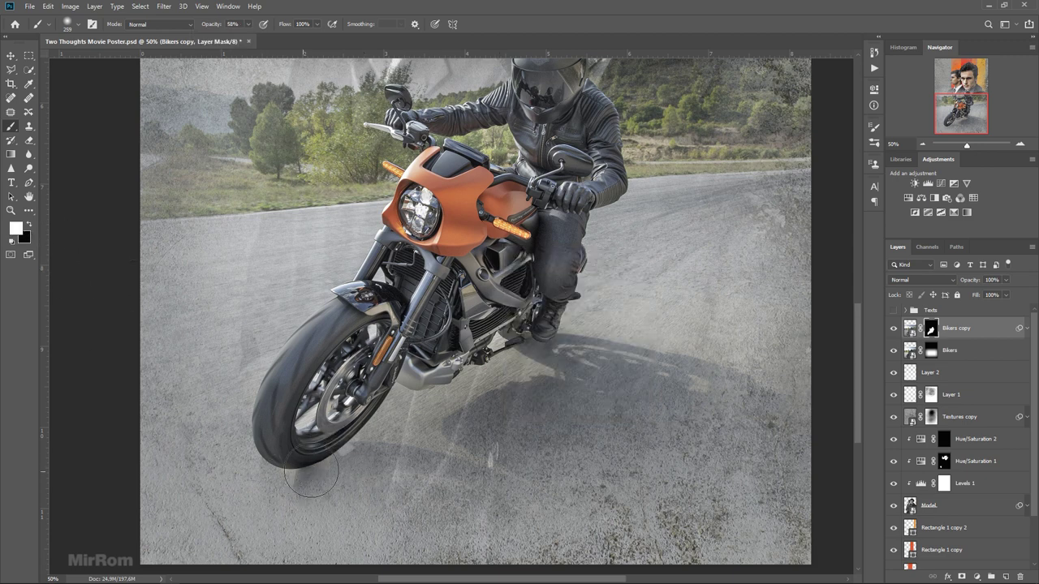
pyautogui.click(247, 24)
pyautogui.moveTo(249, 38); pyautogui.dragTo(240, 38)
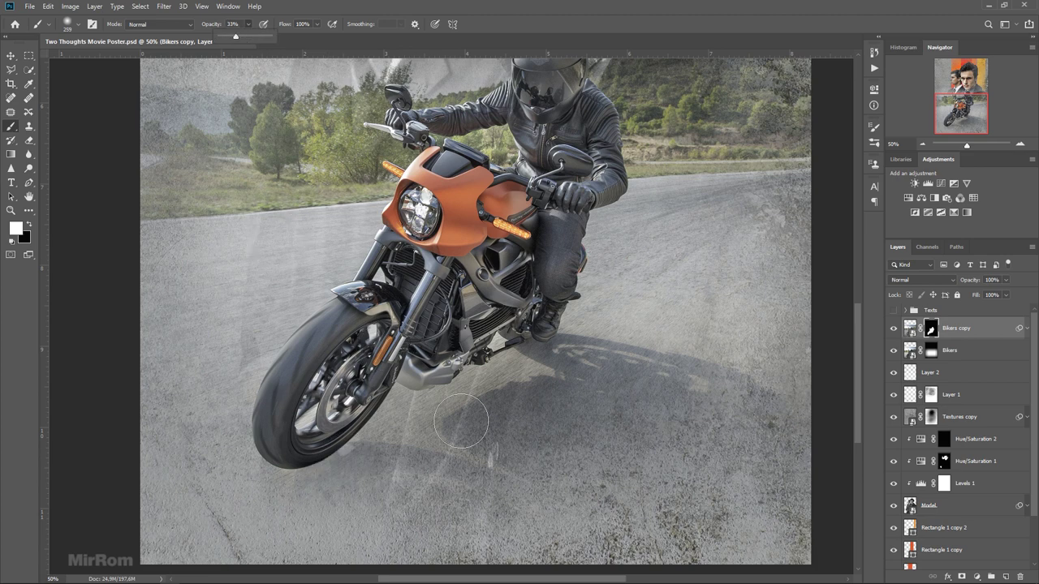
pyautogui.scroll(-2, 487, 389)
pyautogui.moveTo(523, 337); pyautogui.dragTo(536, 279)
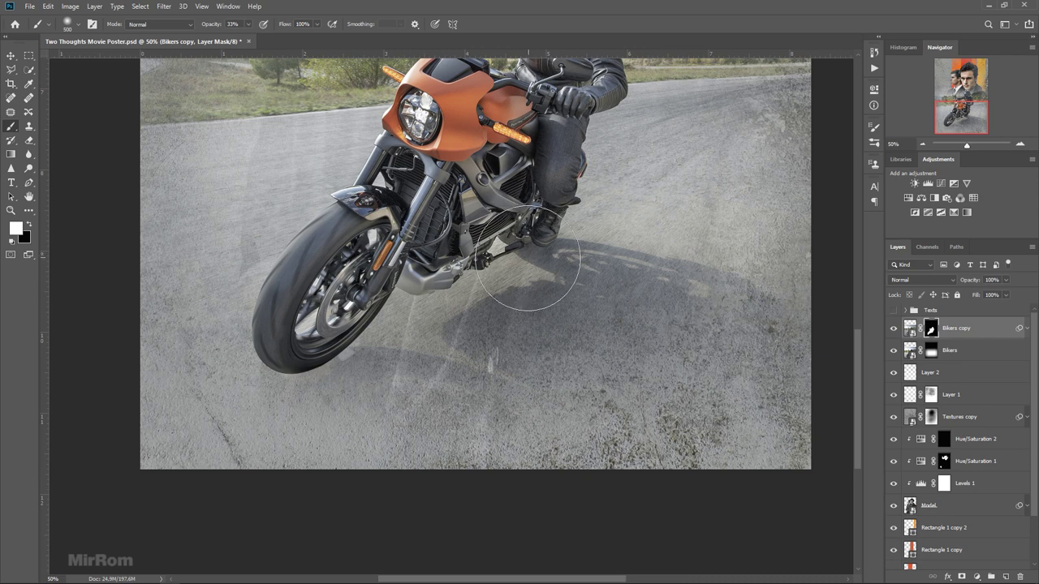
pyautogui.press(']')
pyautogui.press(']')
pyautogui.press(']')
pyautogui.moveTo(486, 302)
pyautogui.mouseDown()
pyautogui.moveTo(528, 283)
pyautogui.moveTo(535, 243)
pyautogui.moveTo(544, 251)
pyautogui.mouseUp()
# Step: Paint in the road shadow under the front tyre, footpeg and behind the boot
pyautogui.press('[')
pyautogui.moveTo(298, 387)
pyautogui.mouseDown()
pyautogui.moveTo(340, 369)
pyautogui.moveTo(329, 406)
pyautogui.mouseUp()
pyautogui.press('[')
pyautogui.press('[')
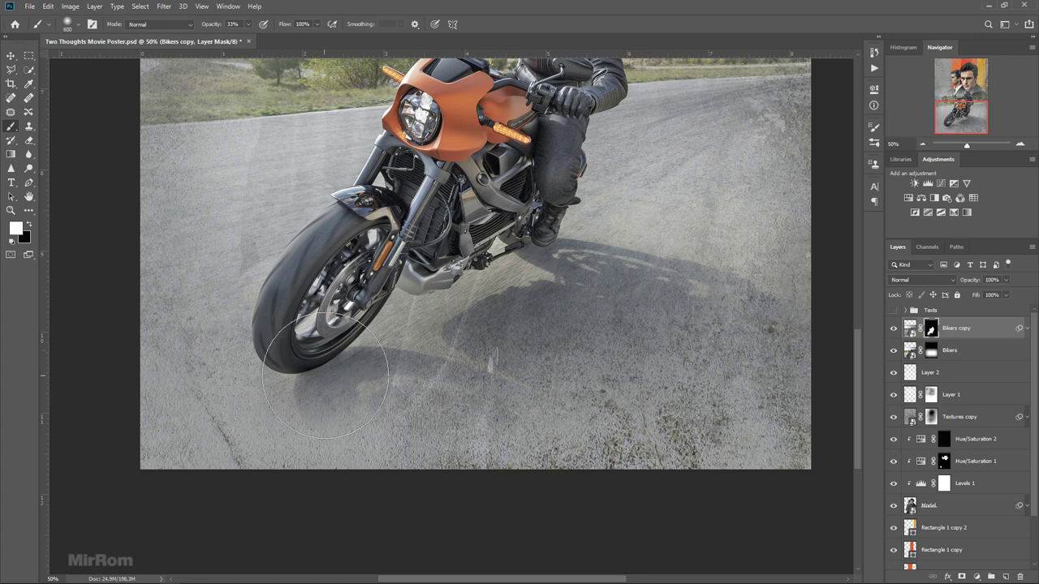
pyautogui.press(']')
pyautogui.press(']')
pyautogui.press(']')
pyautogui.press('[')
pyautogui.press('[')
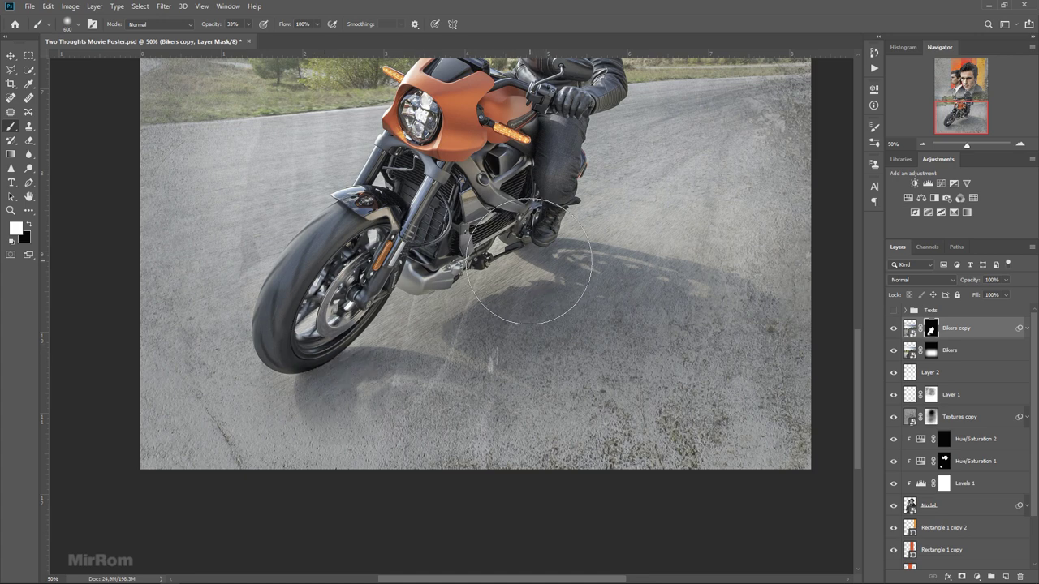
pyautogui.moveTo(538, 267); pyautogui.dragTo(546, 229)
pyautogui.press('[')
pyautogui.press('[')
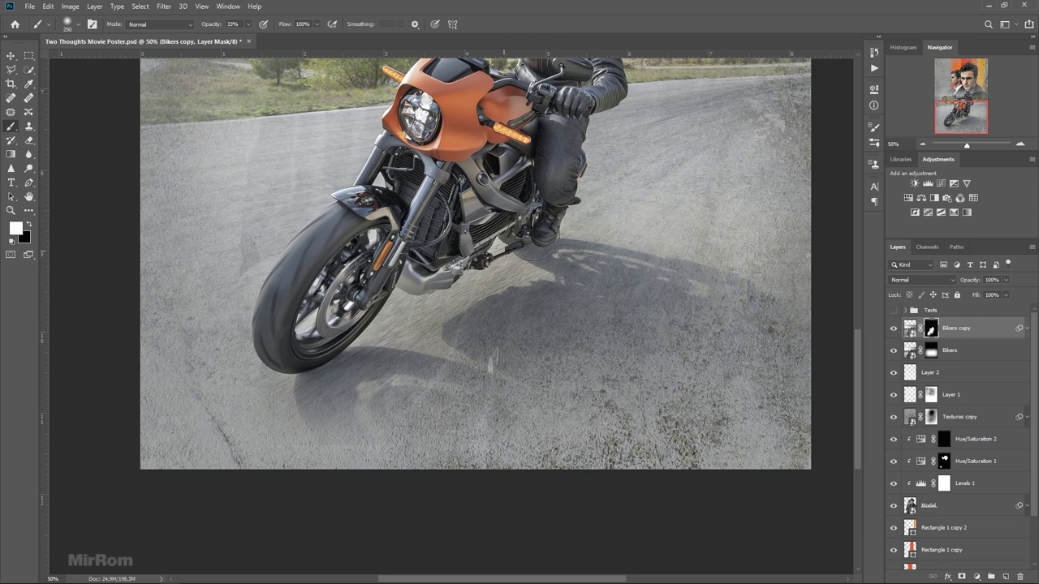
pyautogui.press(']')
pyautogui.press(']')
pyautogui.press(']')
pyautogui.press(']')
pyautogui.moveTo(490, 334); pyautogui.dragTo(589, 239)
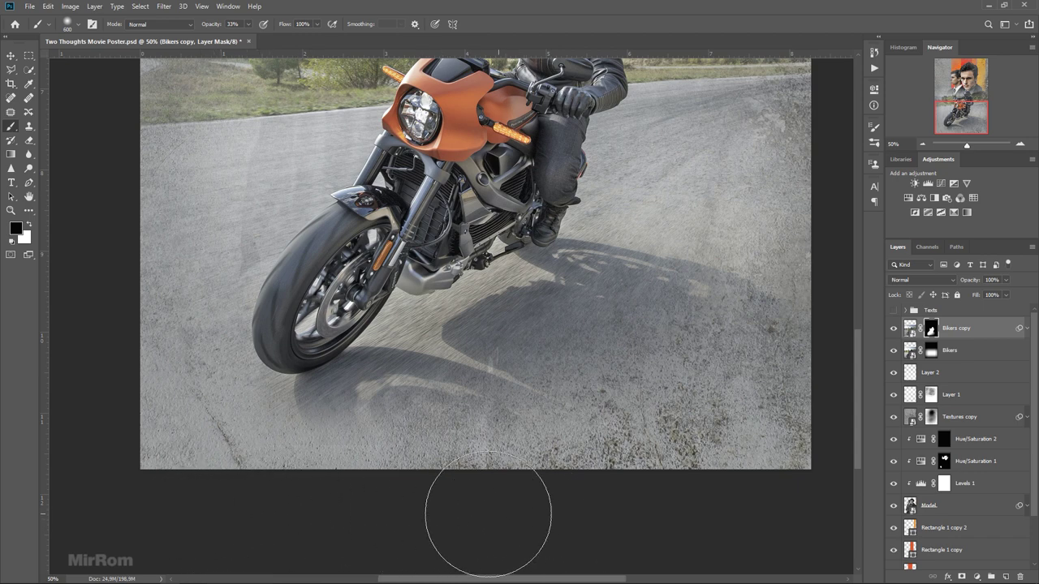
# Step: Target the Bikers copy mask, shrink the brush to 100, and zoom out to the whole poster
pyautogui.scroll(2, 568, 454)
pyautogui.scroll(3, 709, 377)
pyautogui.scroll(1, 708, 377)
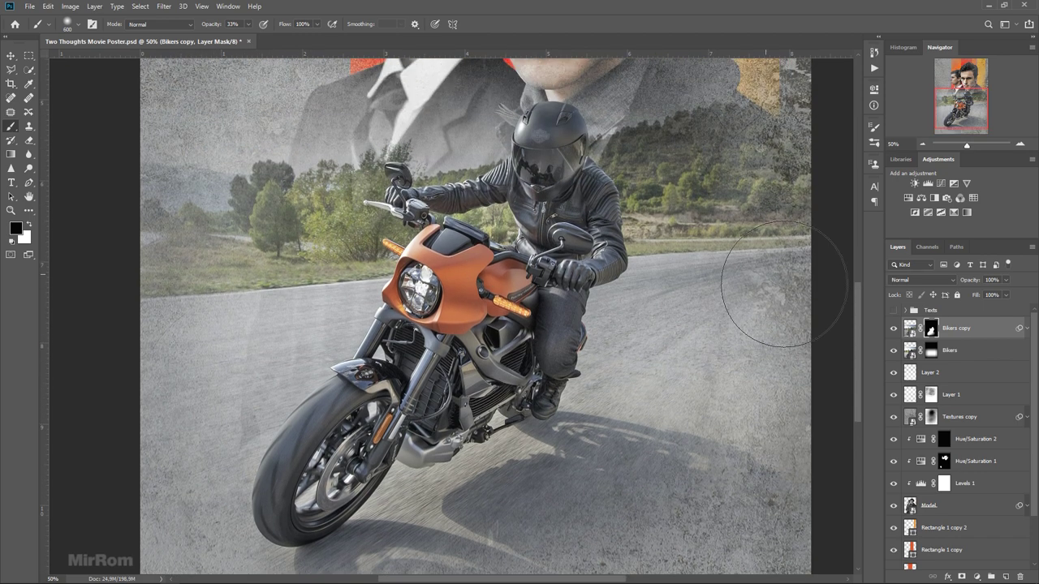
pyautogui.click(910, 328)
pyautogui.click(30, 70)
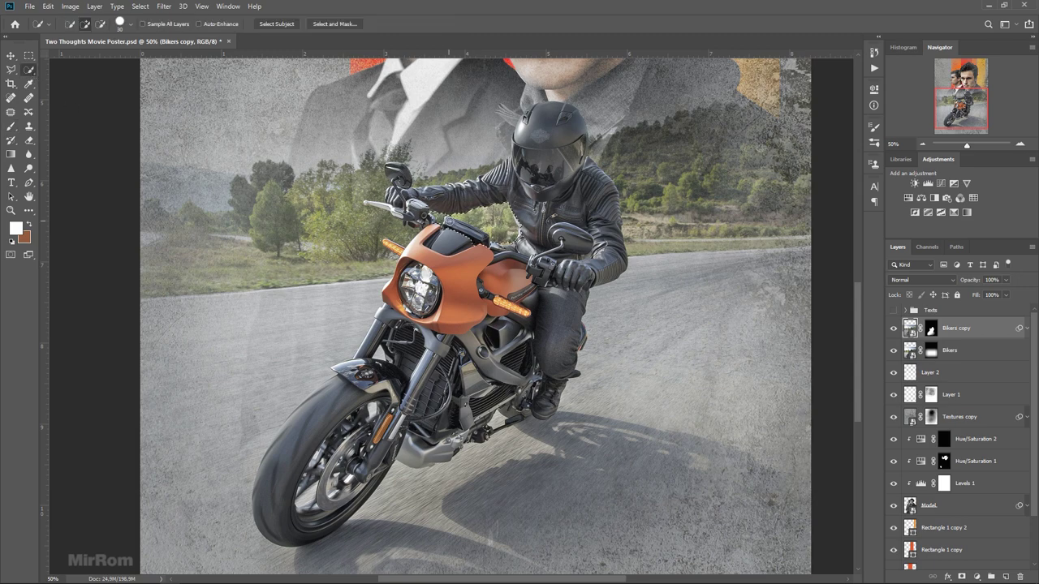
pyautogui.scroll(1, 514, 215)
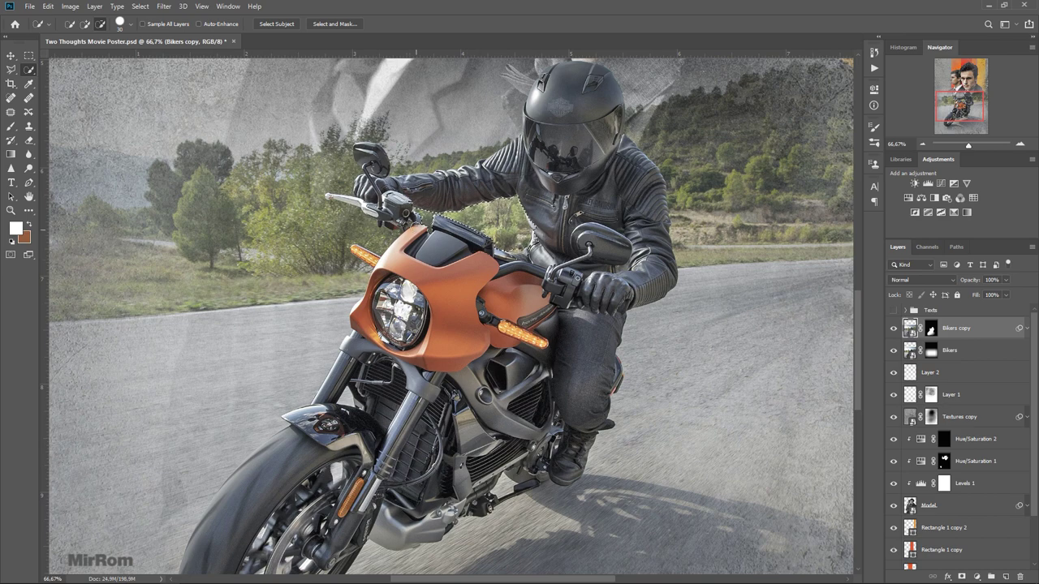
pyautogui.hotkey('ctrl', '\\')
pyautogui.press('b')
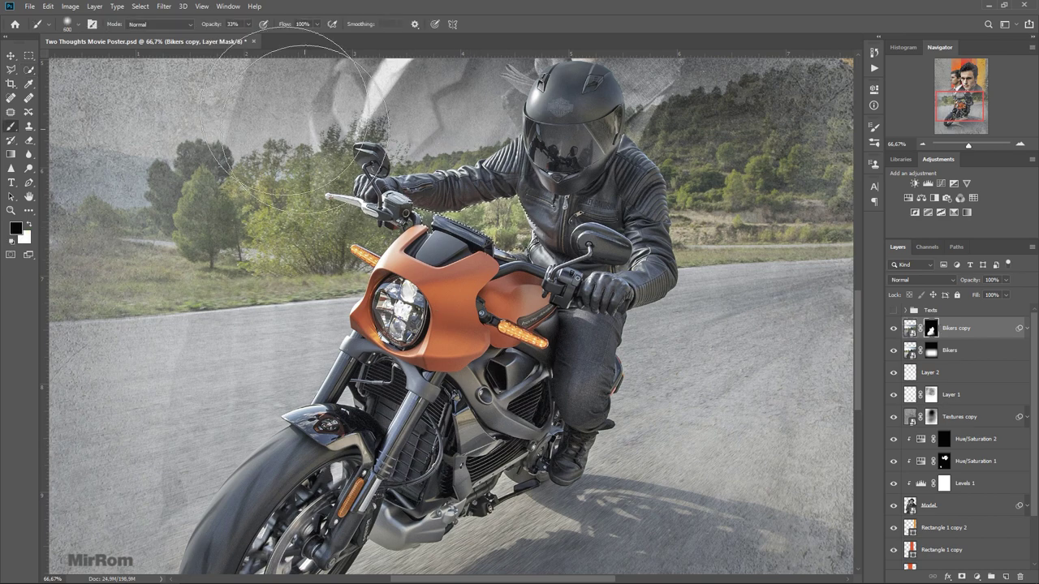
pyautogui.press('[')
pyautogui.press('[')
pyautogui.press('[')
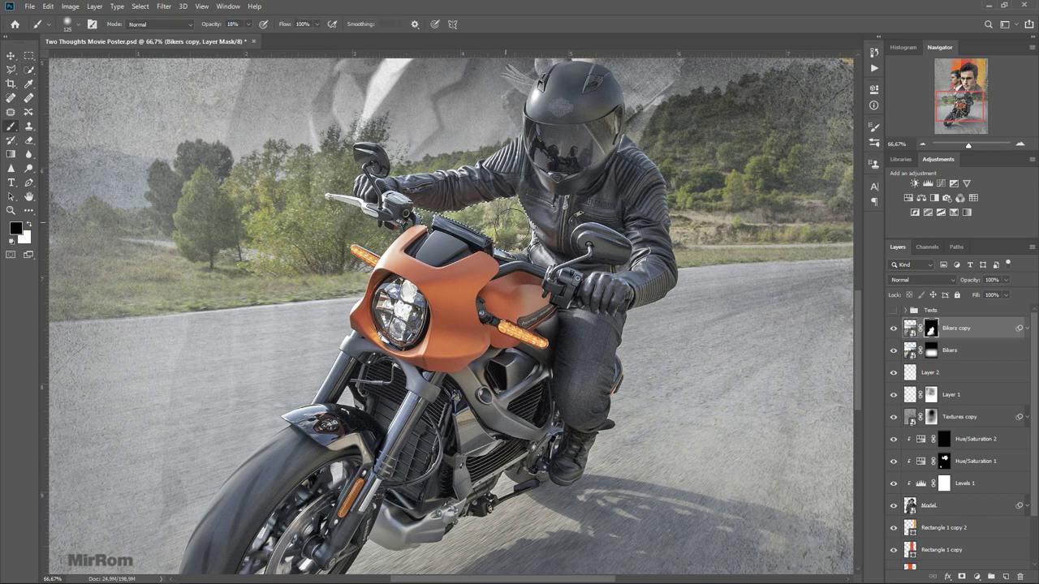
pyautogui.press('[')
pyautogui.press('[')
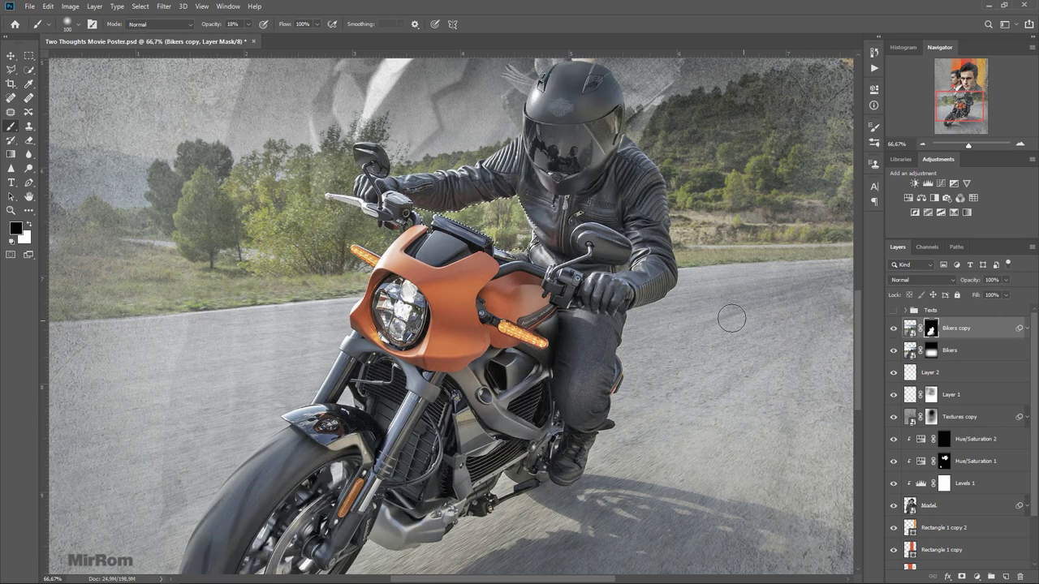
pyautogui.hotkey('ctrl', '-')
pyautogui.hotkey('ctrl', '-')
pyautogui.hotkey('ctrl', '-')
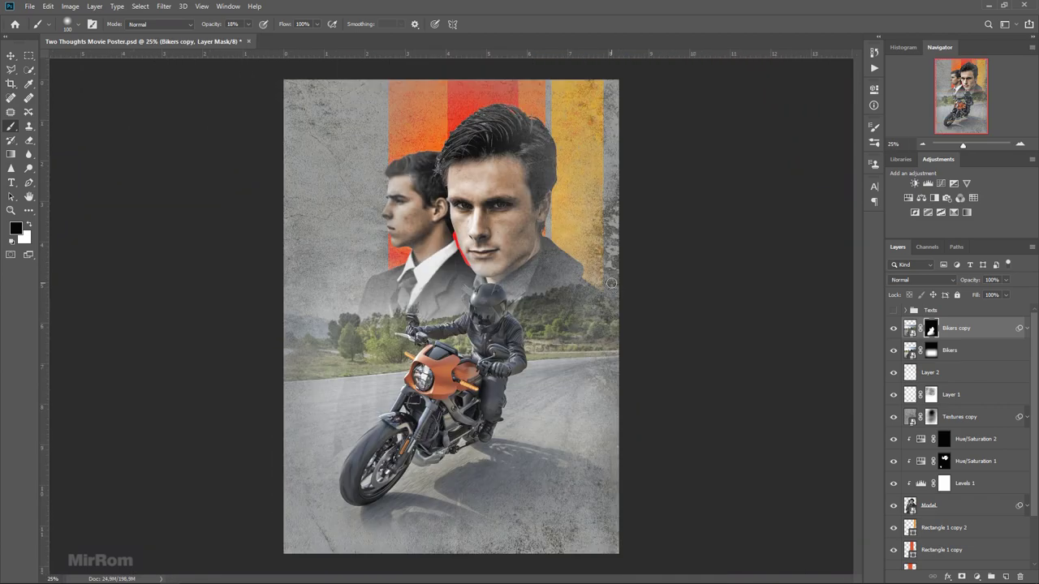
# Step: Add a white Solid Color fill layer above Bikers copy and invert its mask to hide it
pyautogui.press('v')
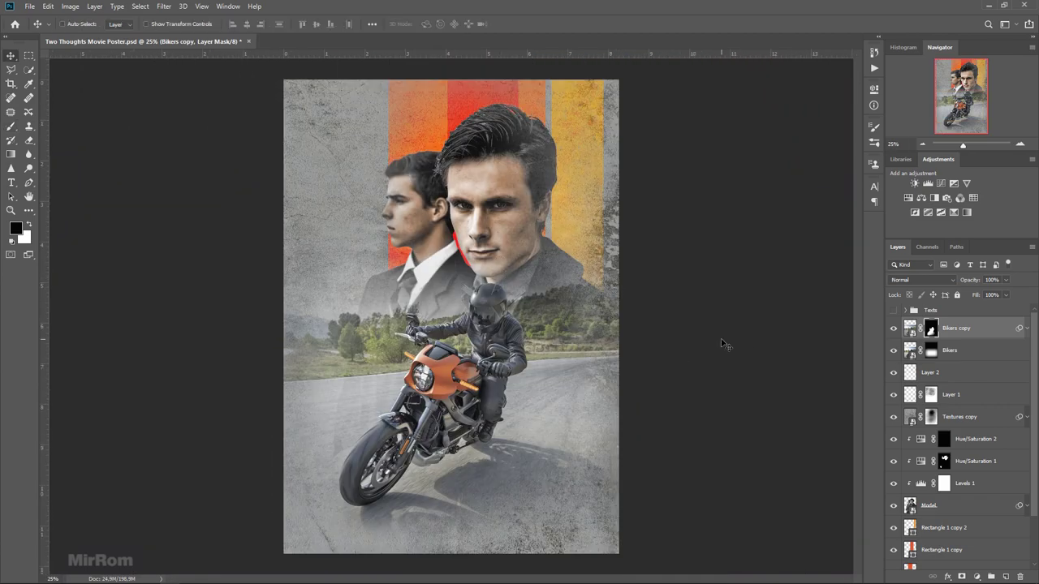
pyautogui.click(909, 328)
pyautogui.click(976, 576)
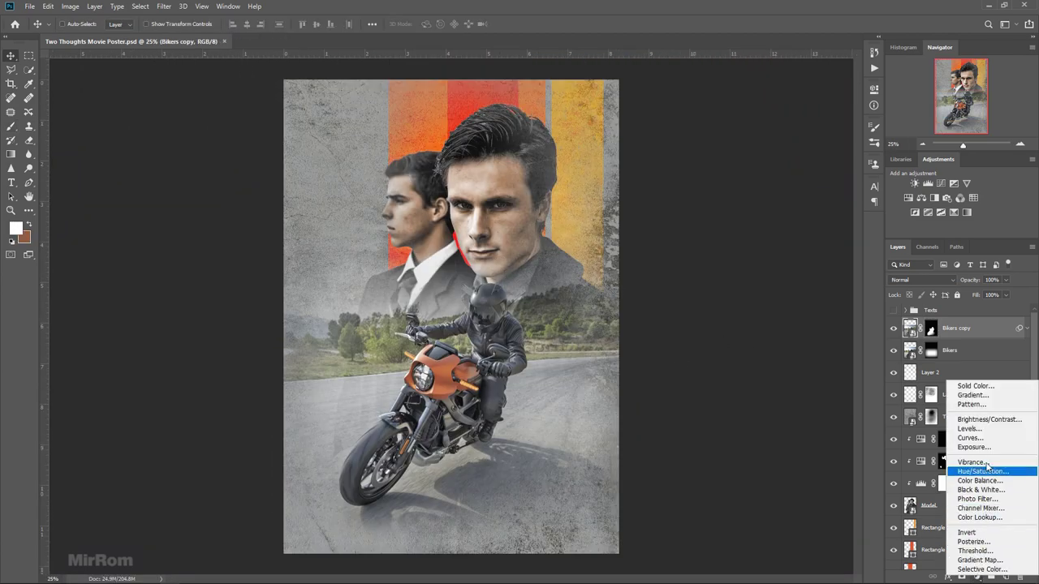
pyautogui.click(991, 387)
pyautogui.click(836, 170)
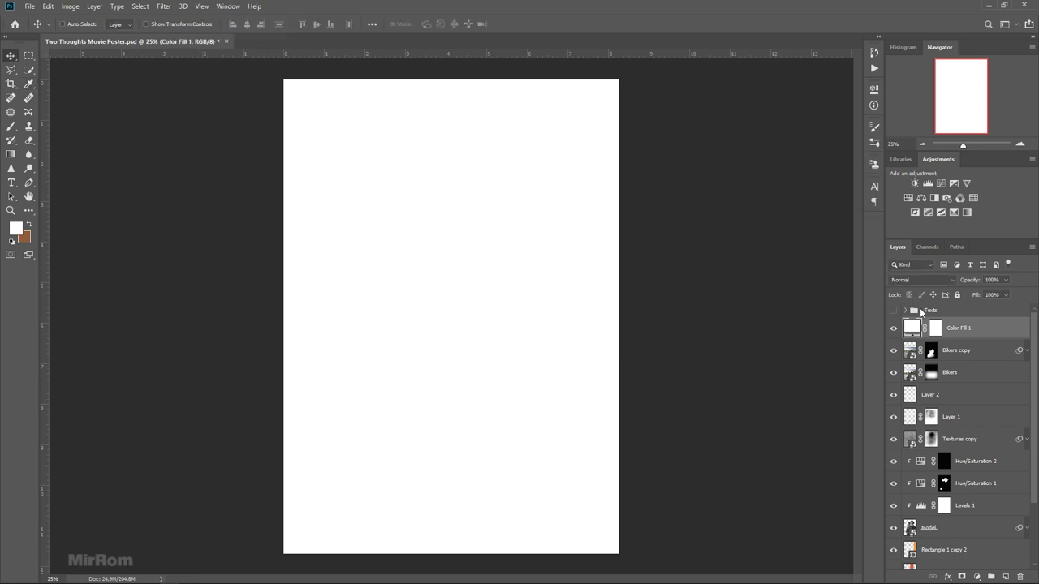
pyautogui.click(936, 331)
pyautogui.hotkey('ctrl', 'i')
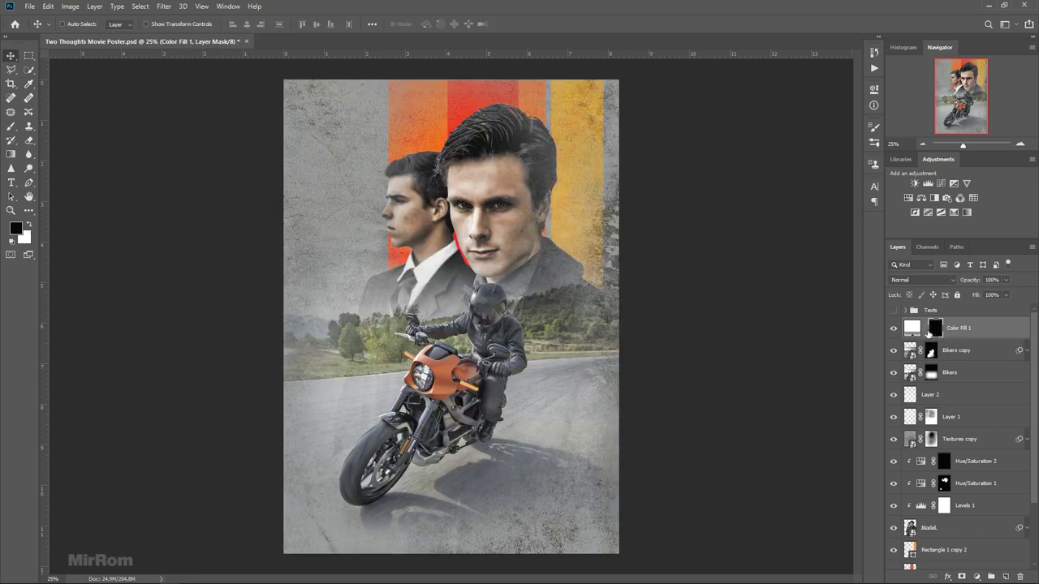
# Step: Paint one soft white dab on the mask with a 1600 px brush at 100% opacity
pyautogui.press('b')
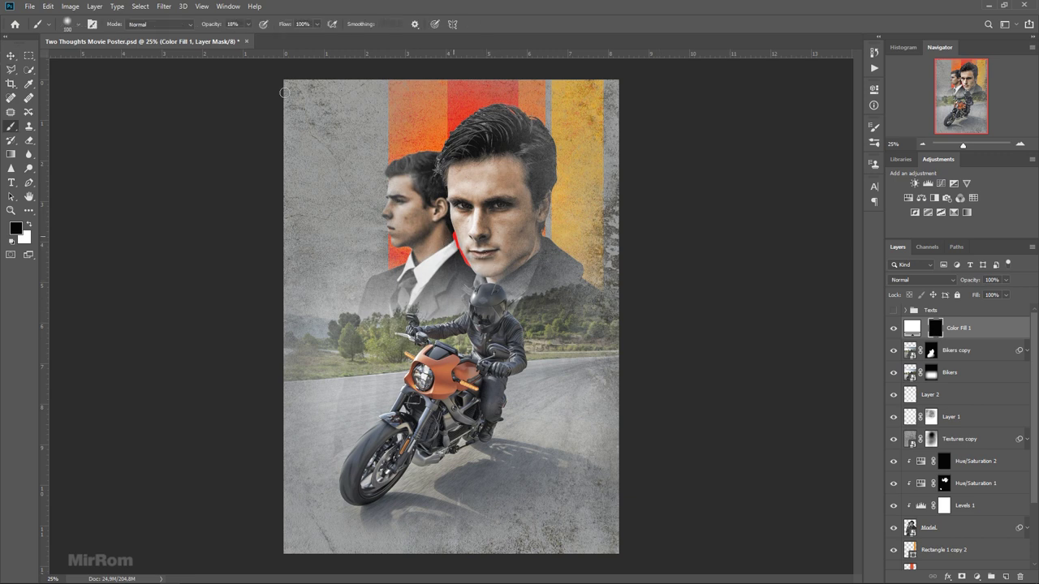
pyautogui.press('0')
pyautogui.click(31, 226)
pyautogui.press(']')
pyautogui.press(']')
pyautogui.press(']')
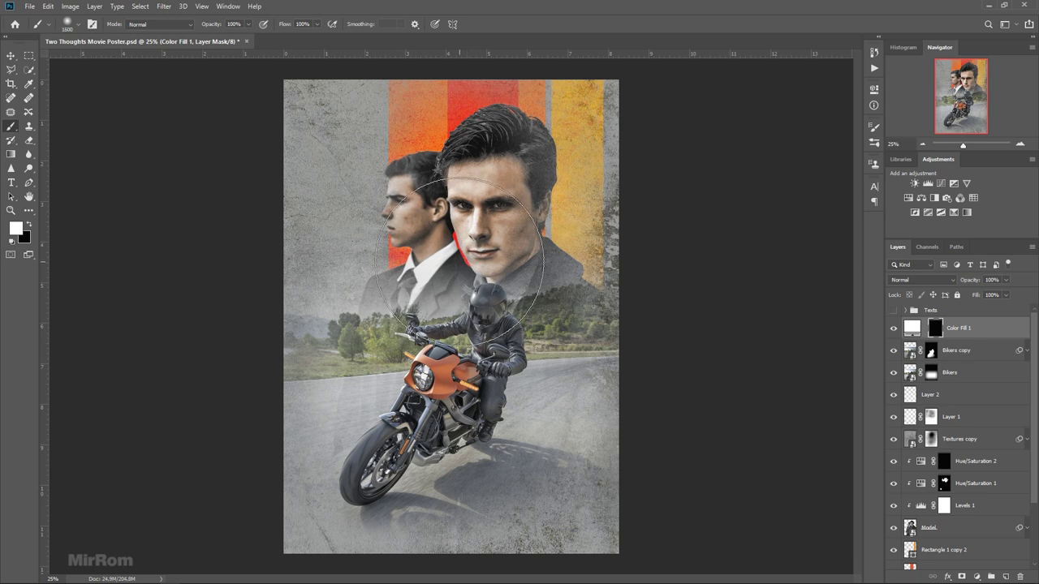
pyautogui.click(459, 258)
# Step: Move the white glow to the top-left corner and set Color Fill 1 to Color Dodge
pyautogui.press('v')
pyautogui.moveTo(475, 267); pyautogui.dragTo(345, 149)
pyautogui.click(920, 280)
pyautogui.click(916, 380)
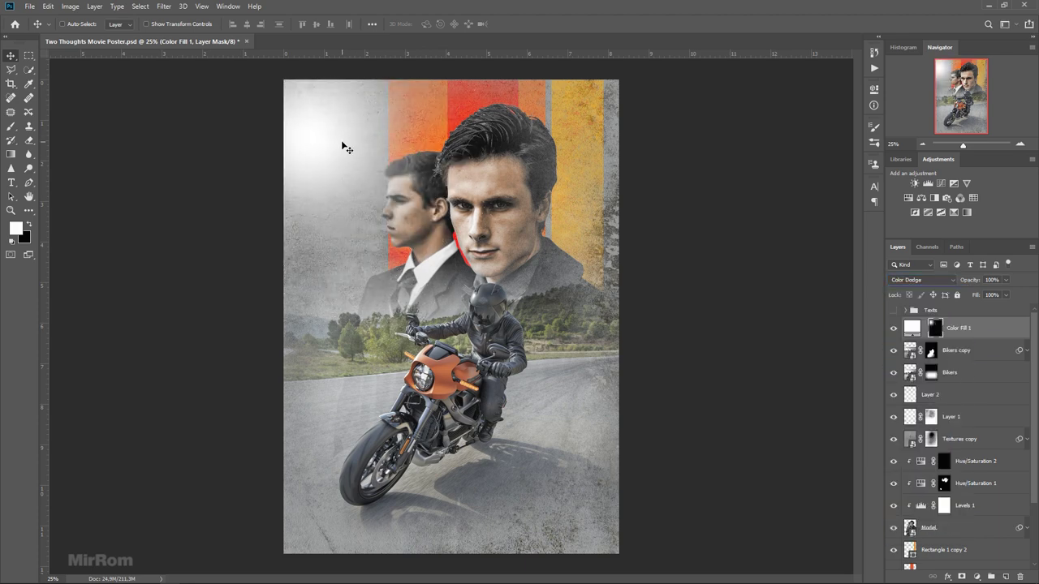
# Step: Scale the Color Fill 1 glow up to about 170% and reposition it
pyautogui.hotkey('ctrl', 't')
pyautogui.moveTo(469, 314)
pyautogui.mouseDown()
pyautogui.moveTo(485, 348)
pyautogui.moveTo(482, 335)
pyautogui.mouseUp()
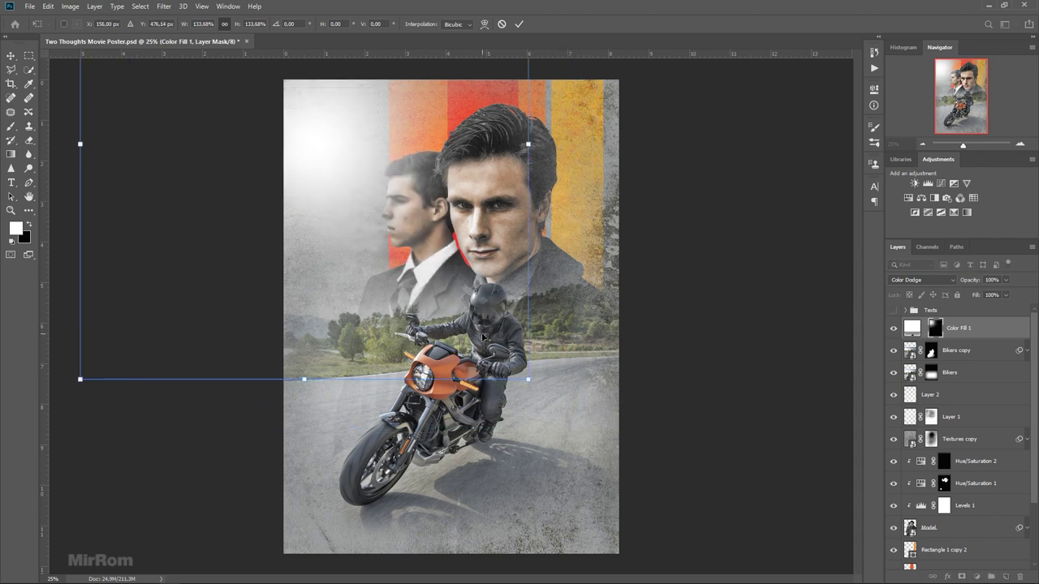
pyautogui.moveTo(529, 391)
pyautogui.mouseDown()
pyautogui.moveTo(517, 405)
pyautogui.moveTo(512, 398)
pyautogui.mouseUp()
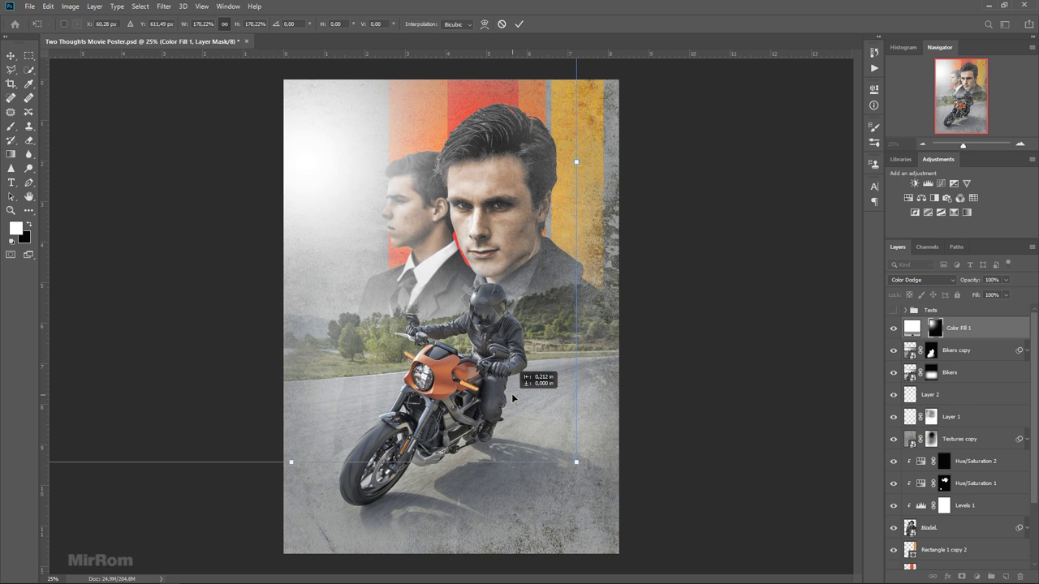
pyautogui.click(517, 25)
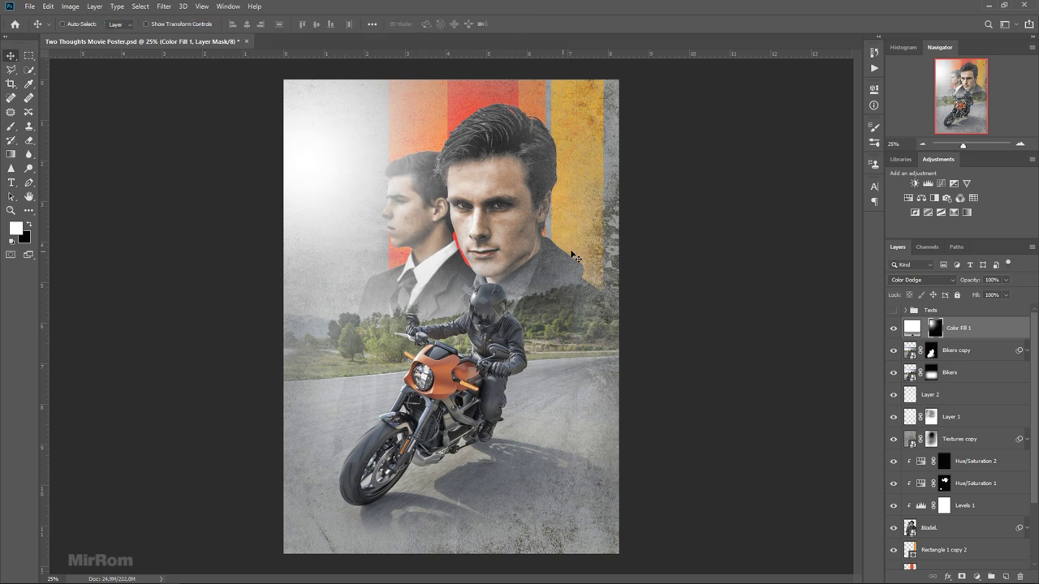
# Step: Lower the Color Fill 1 layer opacity to about 75%
pyautogui.click(1005, 280)
pyautogui.moveTo(1008, 294); pyautogui.dragTo(990, 294)
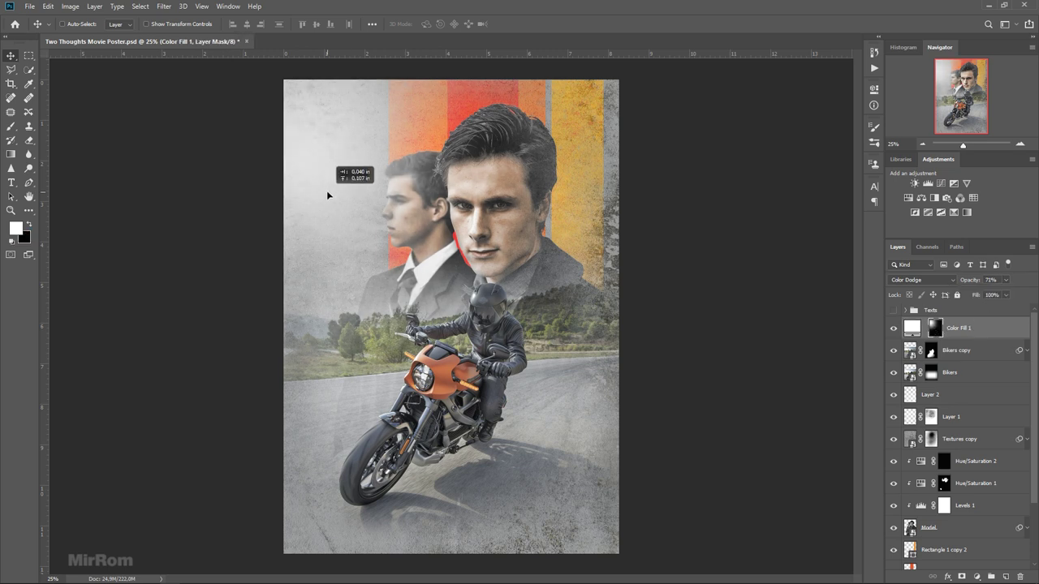
pyautogui.hotkey('ctrl', '-')
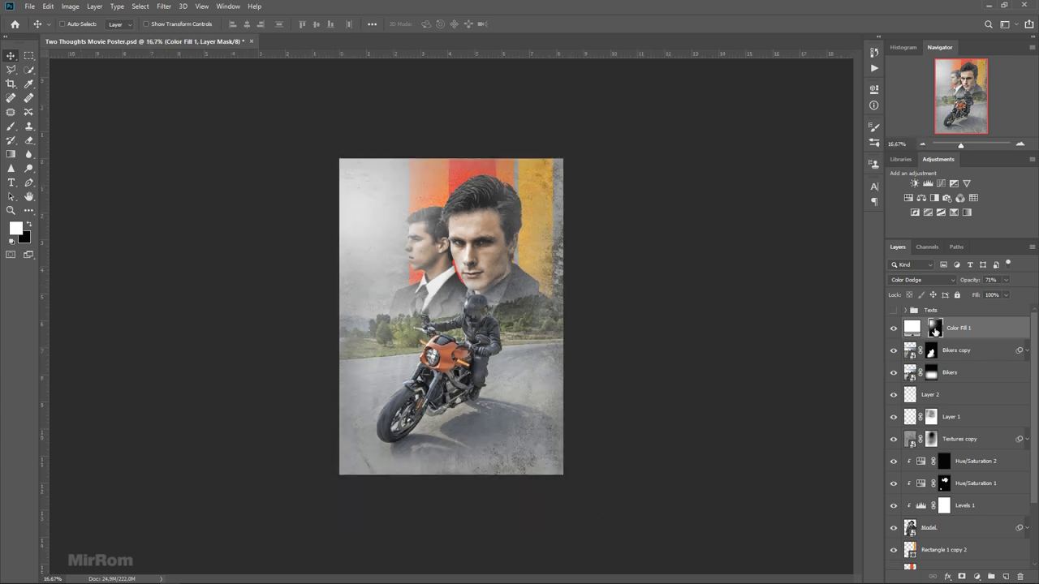
# Step: With a 16% opacity, 1100 px white brush, brighten the road near the front wheel
pyautogui.press('b')
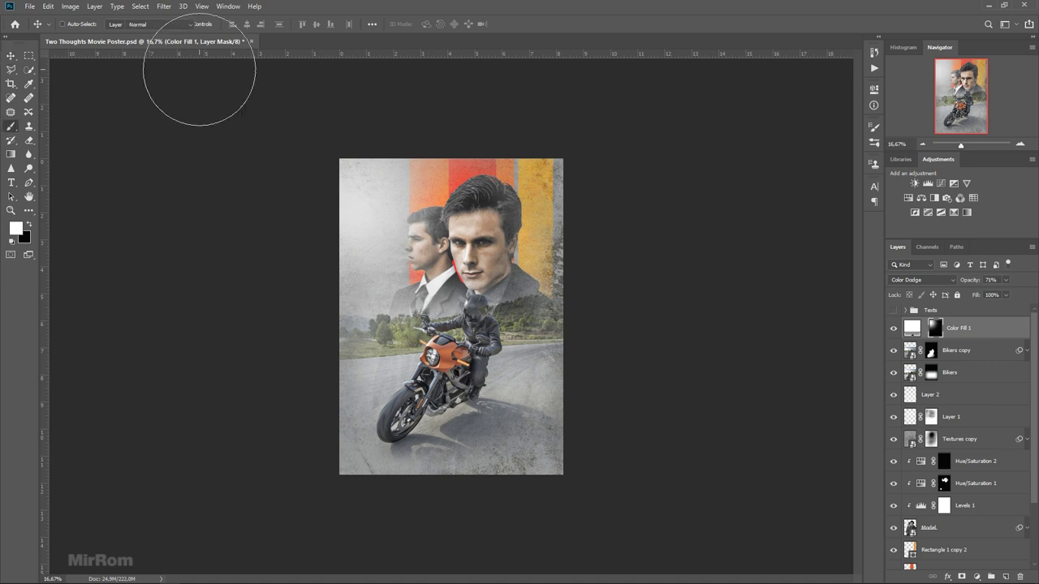
pyautogui.click(248, 23)
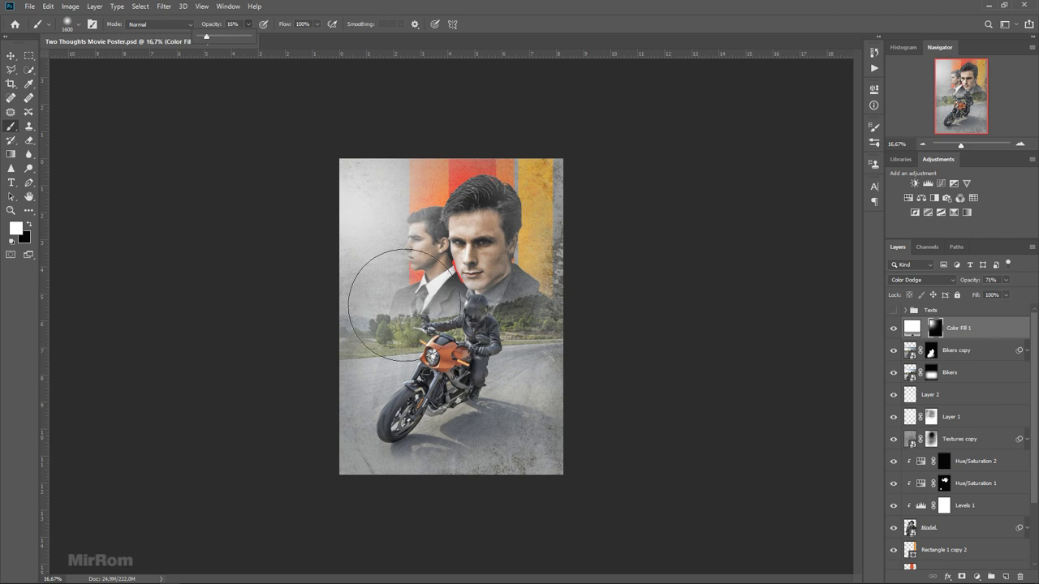
pyautogui.moveTo(347, 371); pyautogui.dragTo(419, 381)
pyautogui.keyDown('ctrl'); pyautogui.click(365, 426); pyautogui.keyUp('ctrl')
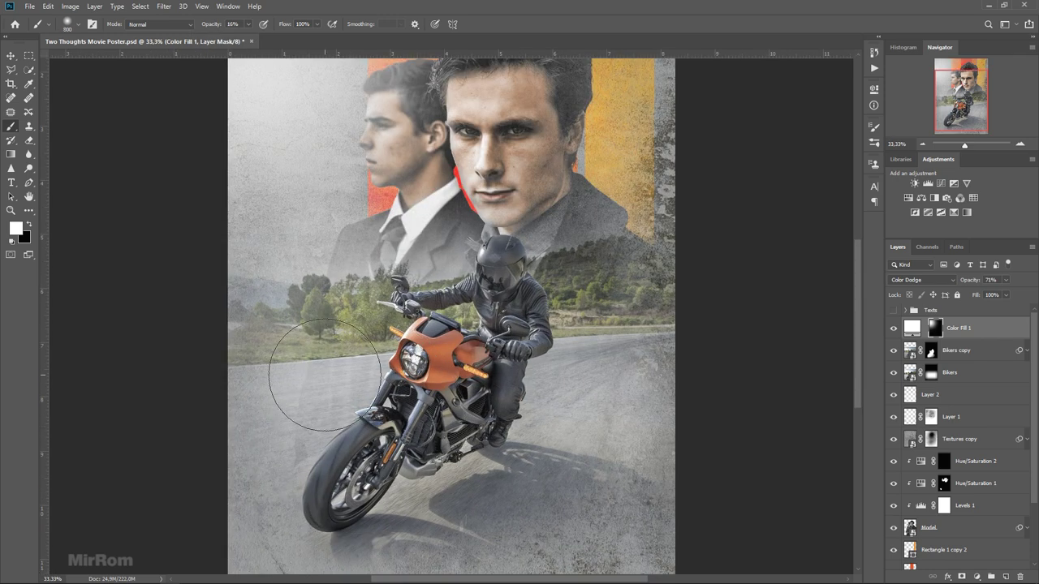
pyautogui.hotkey('ctrl', '-')
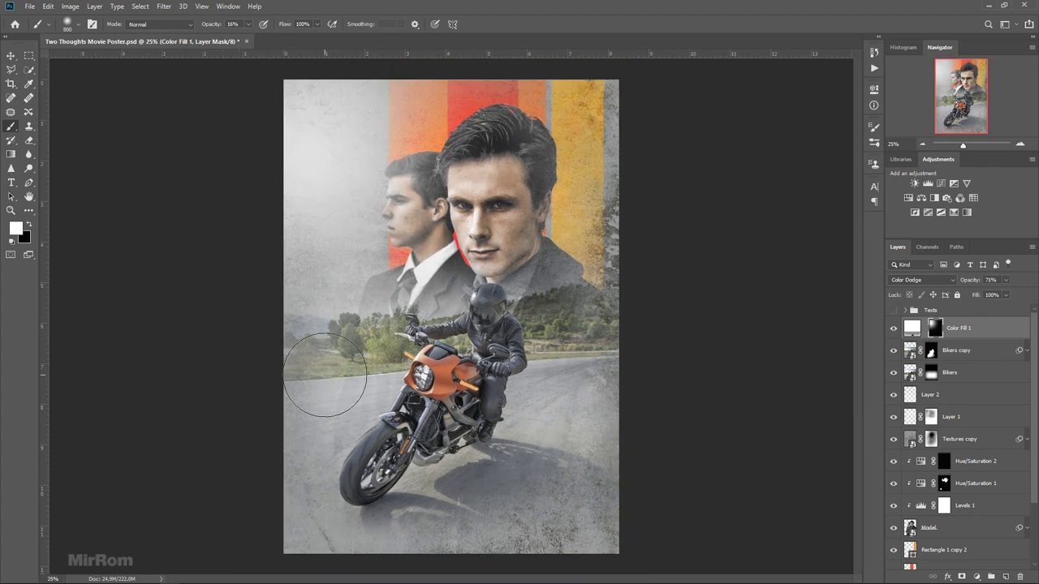
pyautogui.hotkey('ctrl', '-')
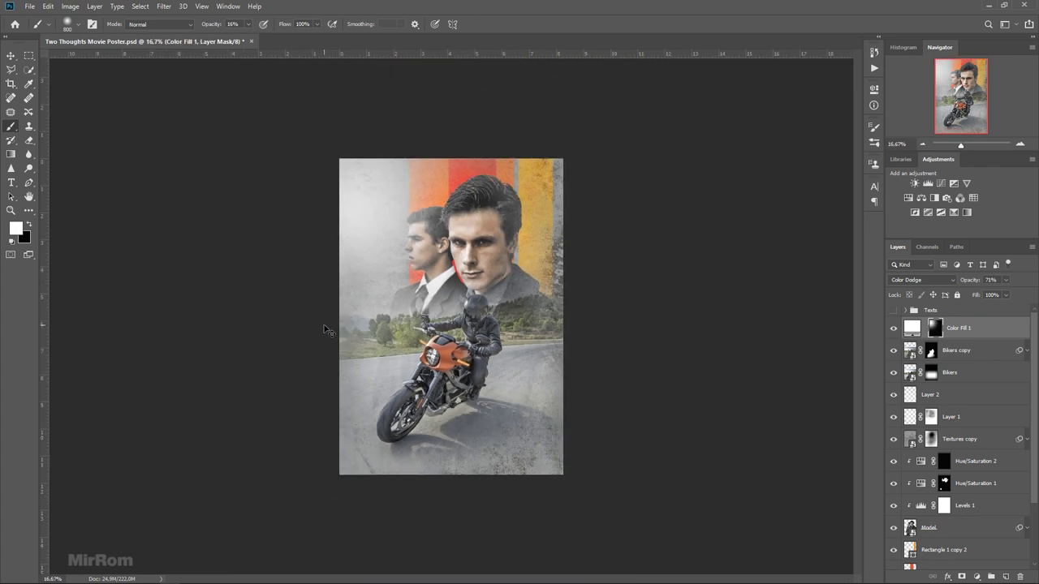
pyautogui.press(']')
pyautogui.press(']')
pyautogui.press(']')
pyautogui.moveTo(393, 373); pyautogui.dragTo(383, 370)
# Step: Brush more soft light onto the road left of and beside the motorbike with smaller brush sizes
pyautogui.press('[')
pyautogui.press('[')
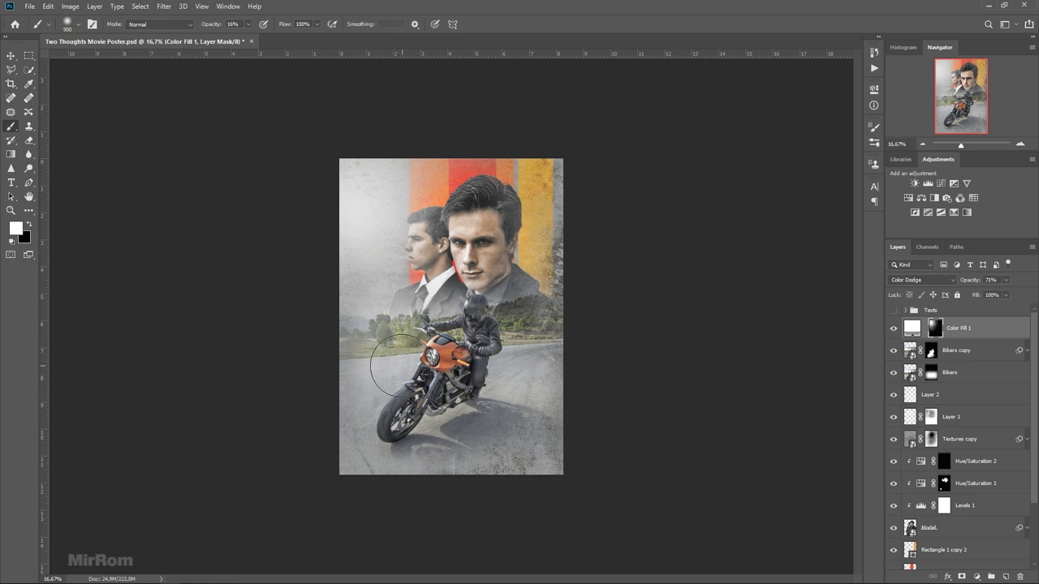
pyautogui.moveTo(388, 374); pyautogui.dragTo(430, 369)
pyautogui.press('[')
pyautogui.press('[')
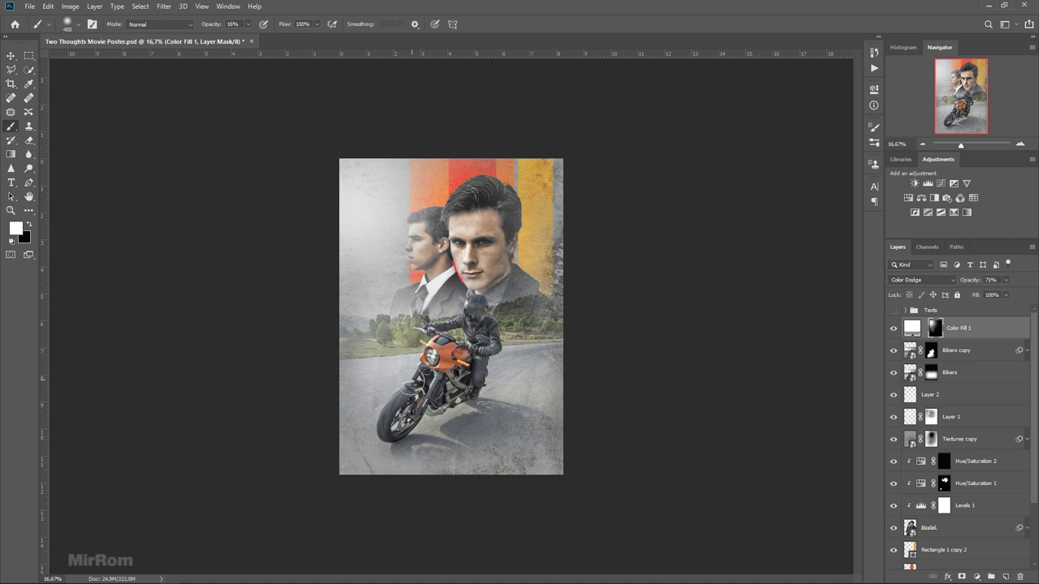
pyautogui.press(']')
pyautogui.press(']')
pyautogui.press(']')
pyautogui.press(']')
pyautogui.press(']')
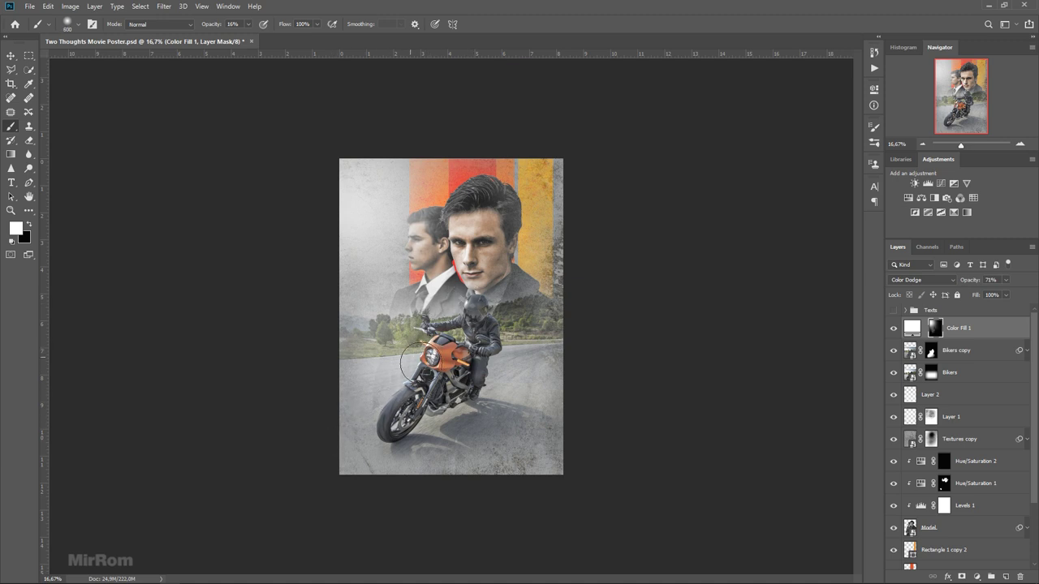
pyautogui.press(']')
pyautogui.press(']')
pyautogui.press('[')
pyautogui.press('[')
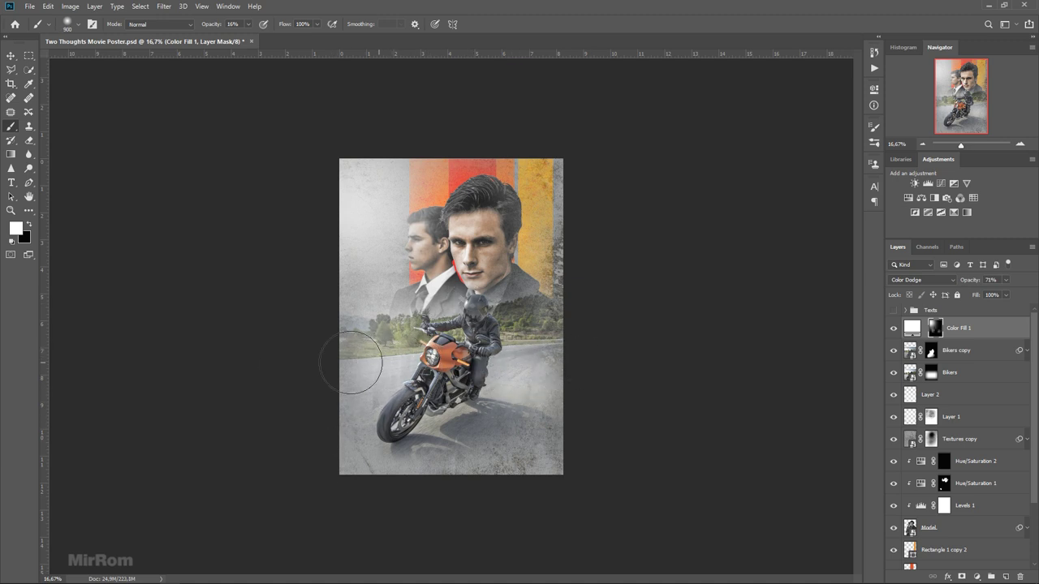
pyautogui.moveTo(362, 364); pyautogui.dragTo(464, 370)
# Step: Drop brush opacity to 12% and size to 250 near the face, then reselect the Color Fill 1 layer
pyautogui.press('1')
pyautogui.press('2')
pyautogui.keyDown('ctrl'); pyautogui.click(458, 231); pyautogui.keyUp('ctrl')
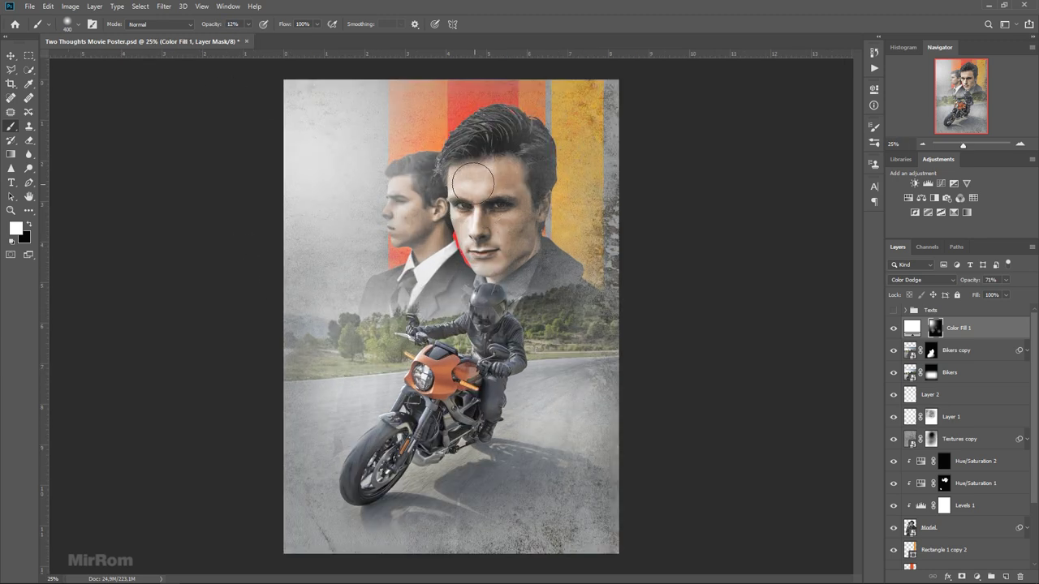
pyautogui.press('[')
pyautogui.press('[')
pyautogui.press('[')
pyautogui.press('[')
pyautogui.press('[')
pyautogui.press('[')
pyautogui.press('v')
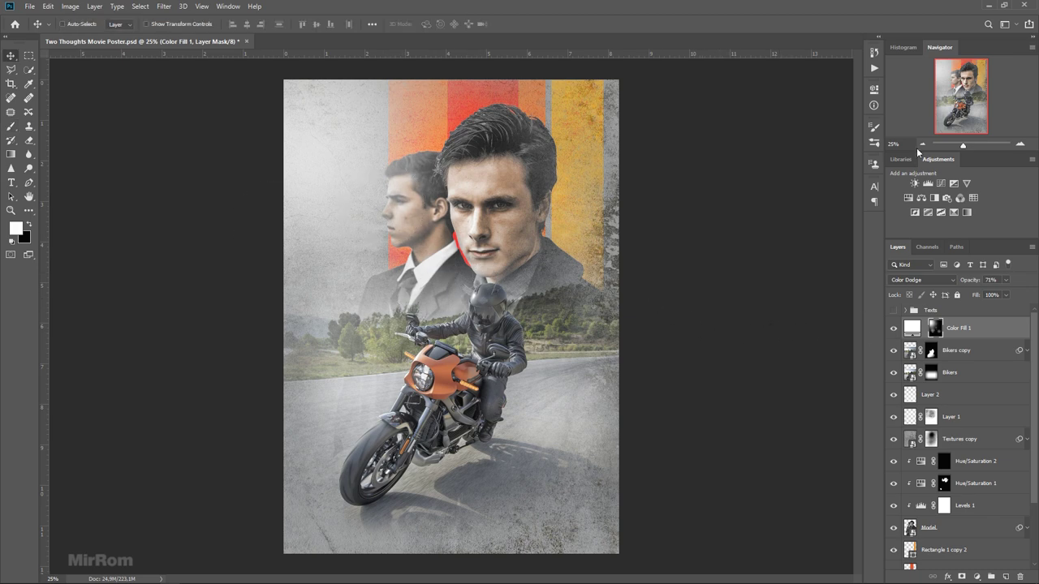
pyautogui.click(921, 144)
pyautogui.click(910, 331)
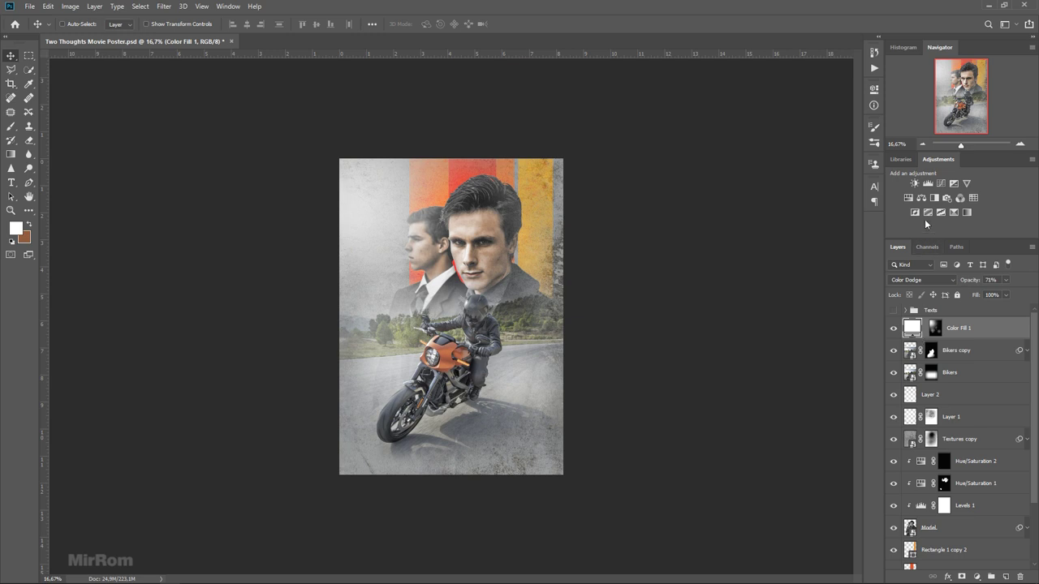
# Step: Add a Gradient Map layer and set its left gradient stop to dark brown #90593b
pyautogui.click(966, 212)
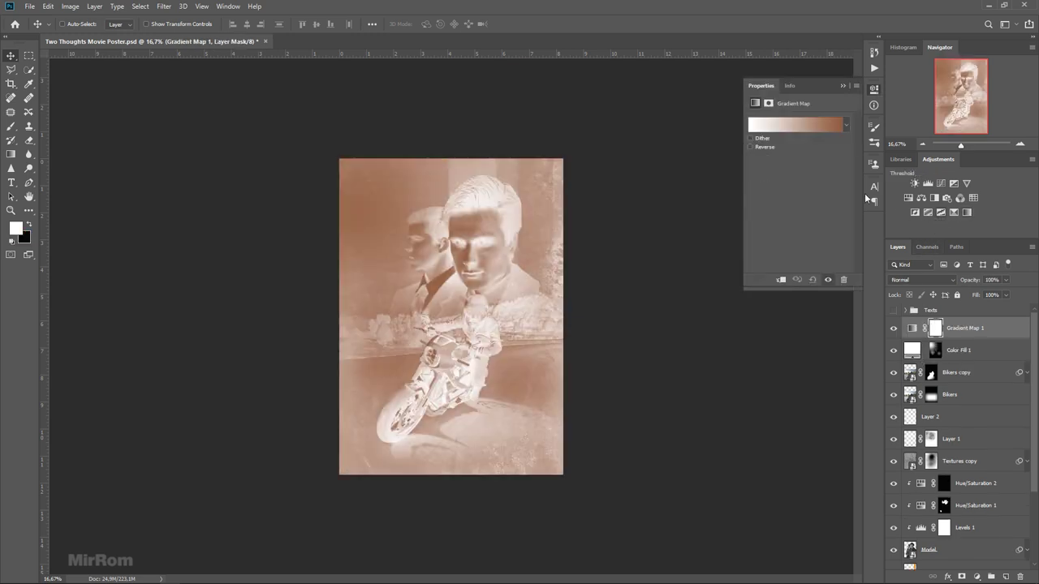
pyautogui.click(795, 126)
pyautogui.moveTo(527, 59); pyautogui.dragTo(681, 110)
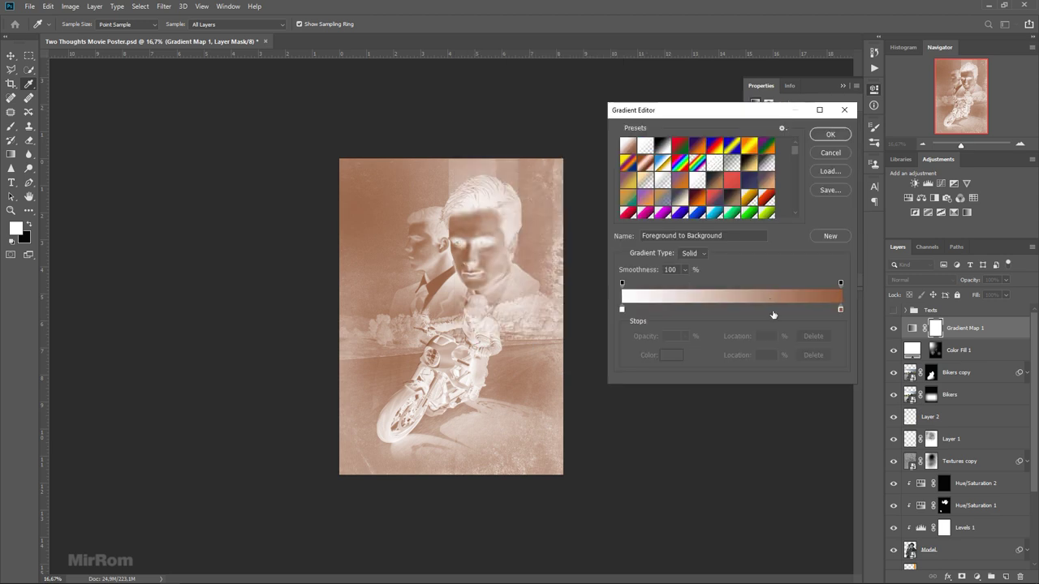
pyautogui.click(621, 310)
pyautogui.click(674, 356)
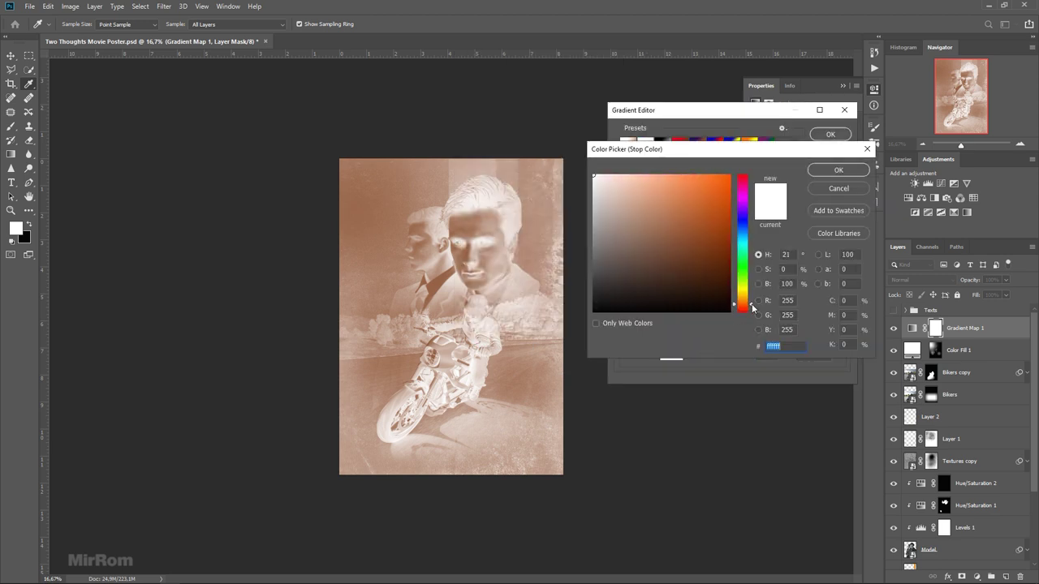
pyautogui.moveTo(687, 239); pyautogui.dragTo(674, 212)
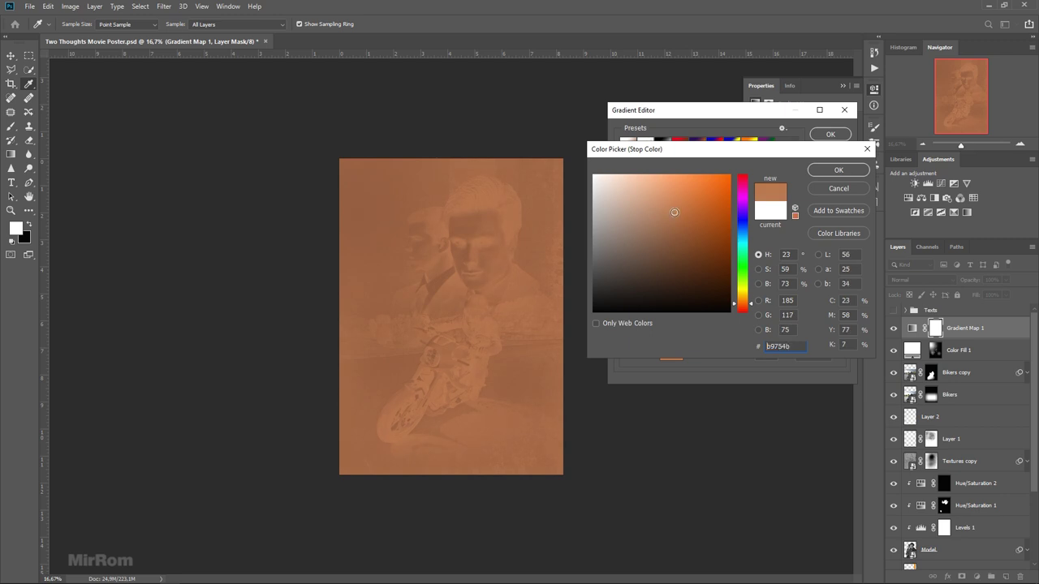
pyautogui.doubleClick(771, 347)
pyautogui.write('90593b')
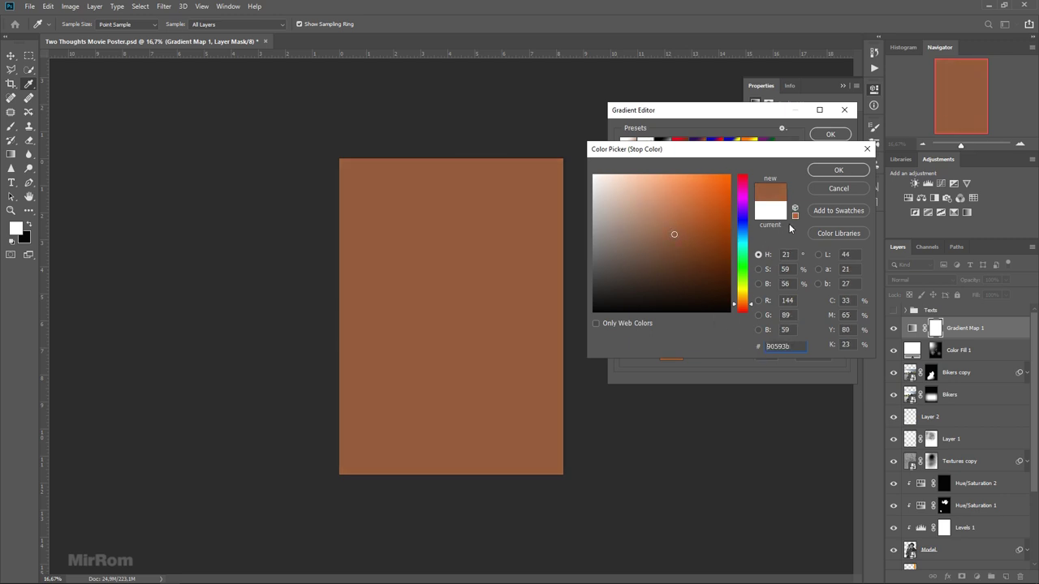
pyautogui.click(835, 171)
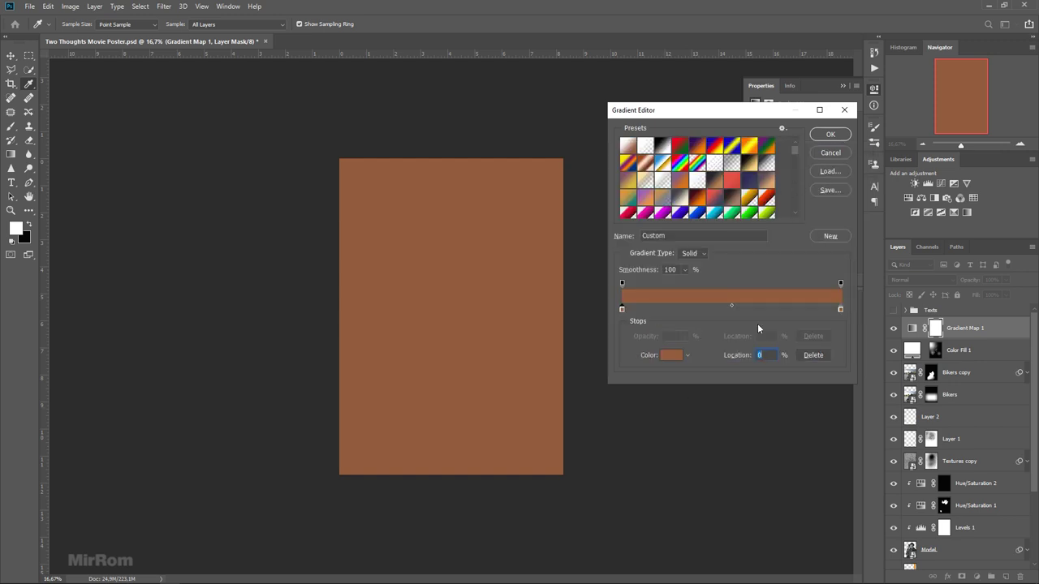
# Step: Set the right gradient stop to orange #f09846 and accept the gradient
pyautogui.doubleClick(840, 310)
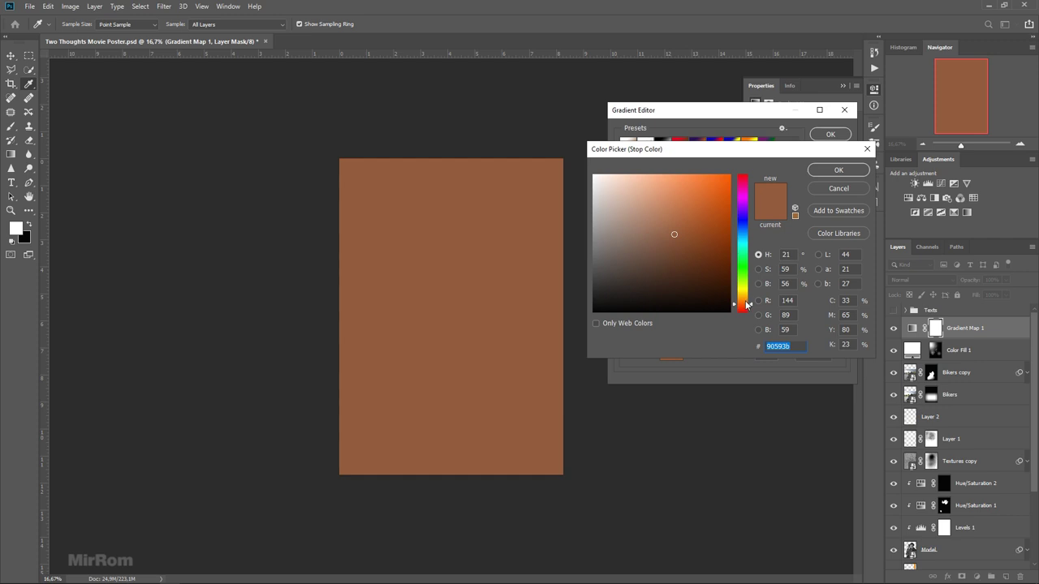
pyautogui.moveTo(747, 304); pyautogui.dragTo(746, 301)
pyautogui.moveTo(679, 200); pyautogui.dragTo(678, 184)
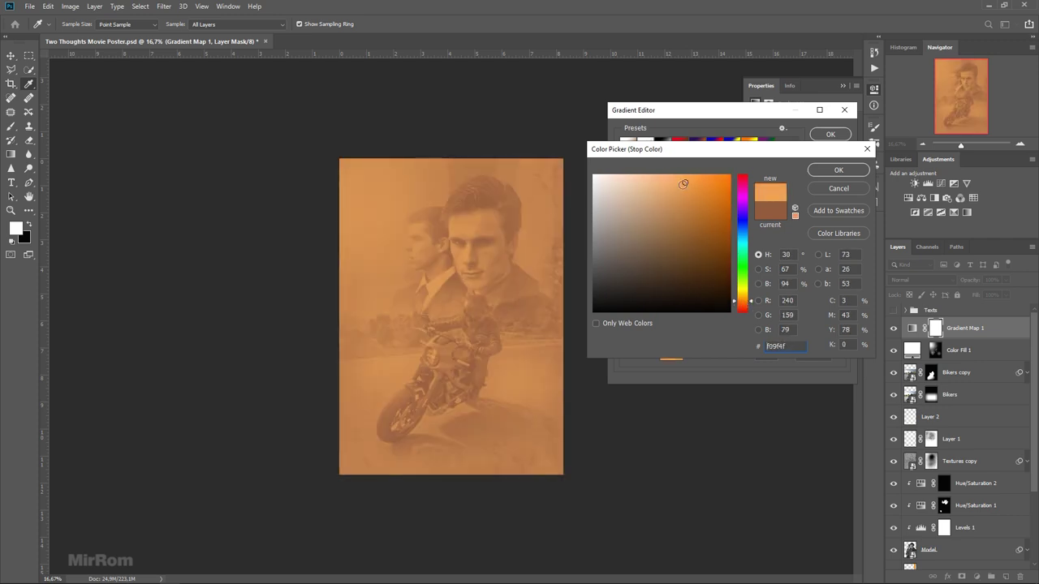
pyautogui.write('f09846')
pyautogui.click(831, 171)
pyautogui.click(830, 134)
# Step: Blend Gradient Map 1 in Soft Light mode to warm the poster
pyautogui.click(921, 280)
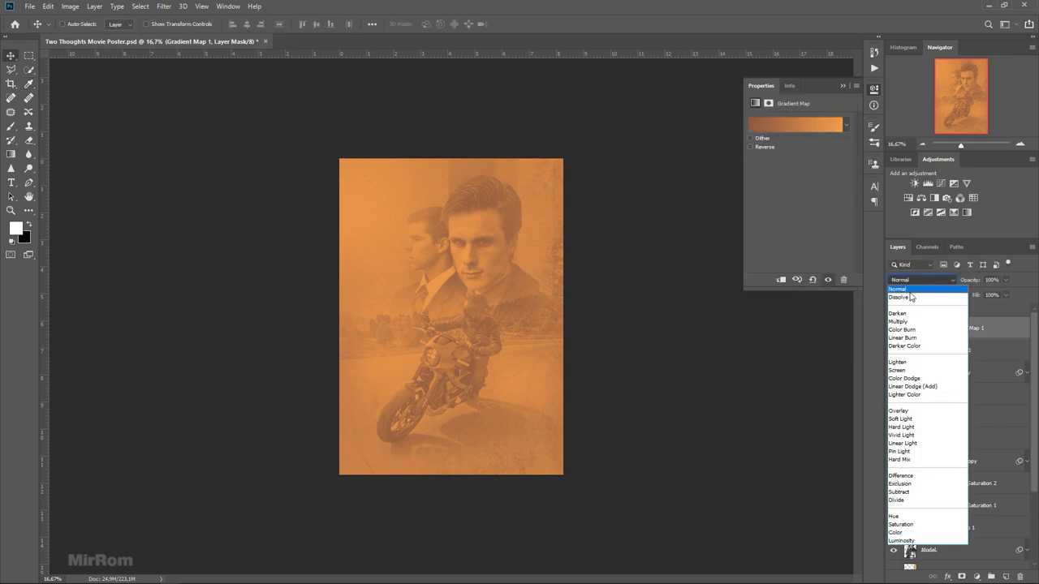
pyautogui.click(912, 419)
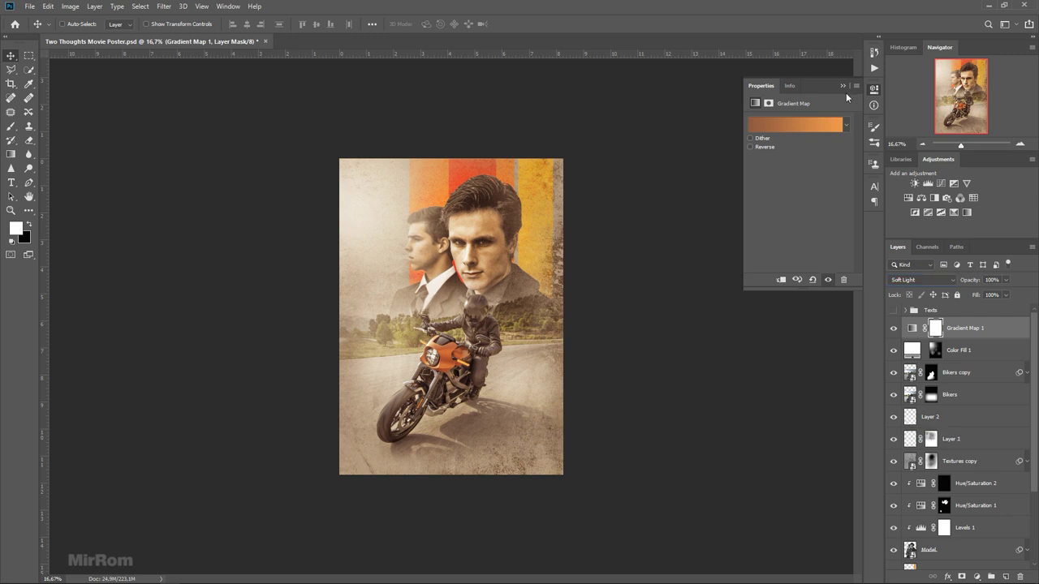
pyautogui.click(842, 86)
pyautogui.hotkey('ctrl', '+')
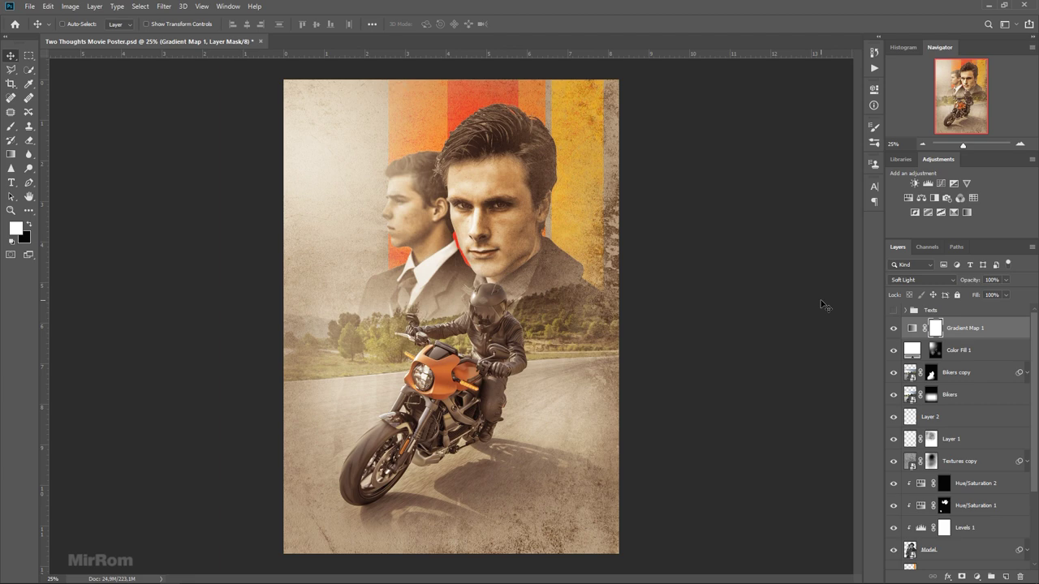
# Step: Add a second Gradient Map layer with a dark brown left stop
pyautogui.click(967, 212)
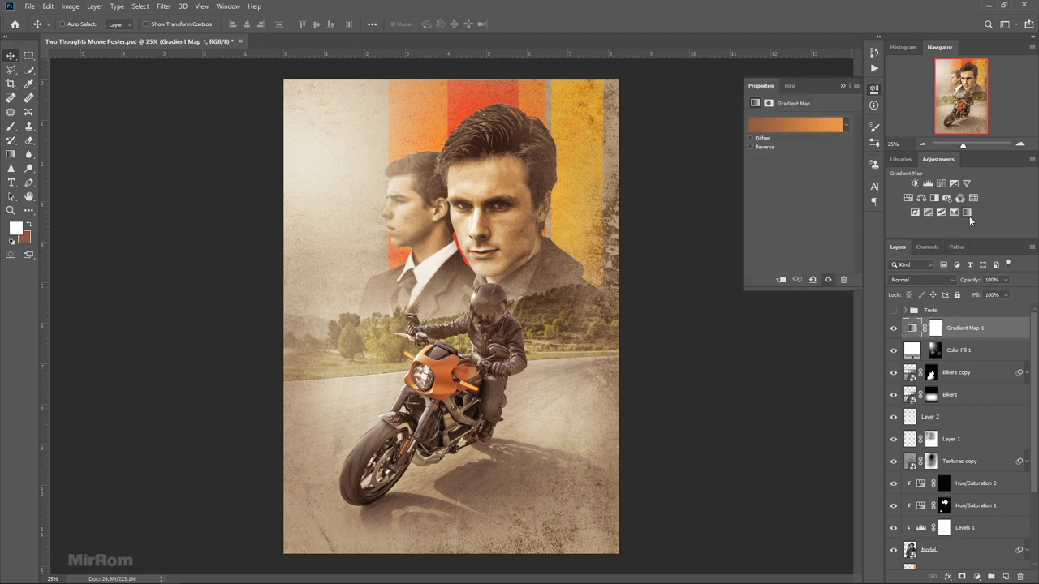
pyautogui.click(799, 113)
pyautogui.click(622, 311)
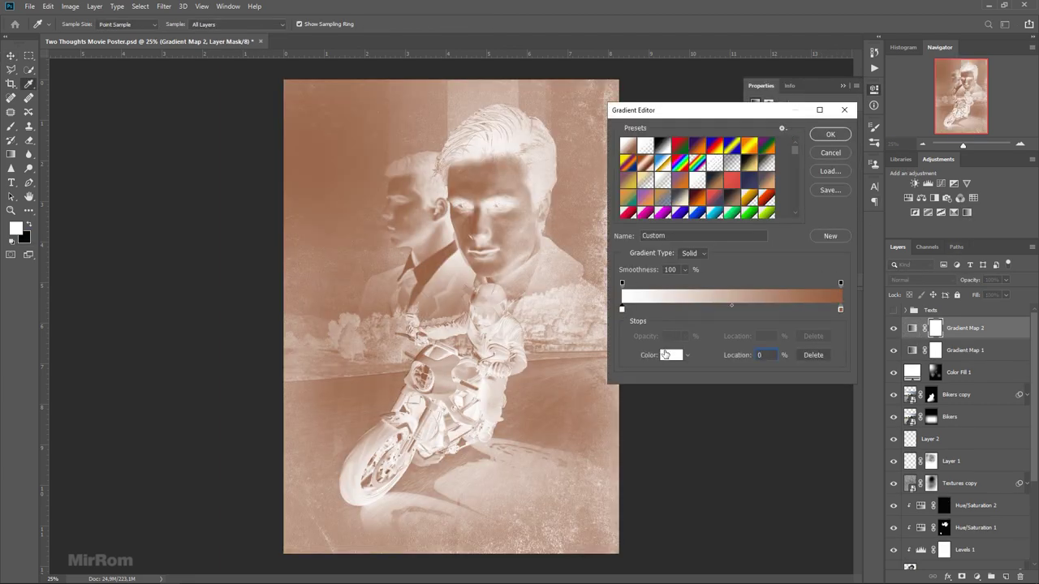
pyautogui.click(666, 355)
pyautogui.moveTo(745, 313); pyautogui.dragTo(751, 304)
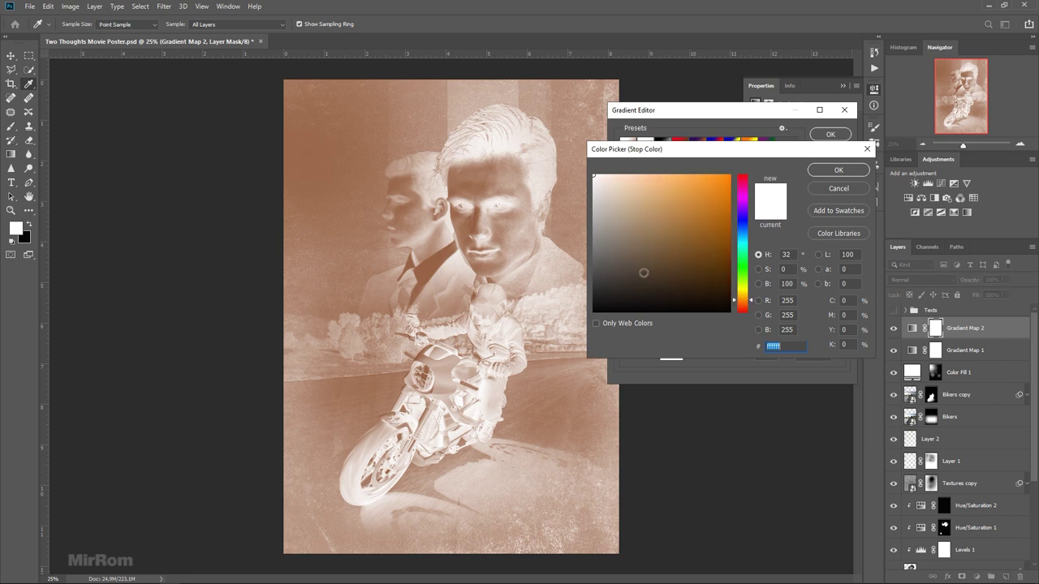
pyautogui.moveTo(645, 273); pyautogui.dragTo(635, 265)
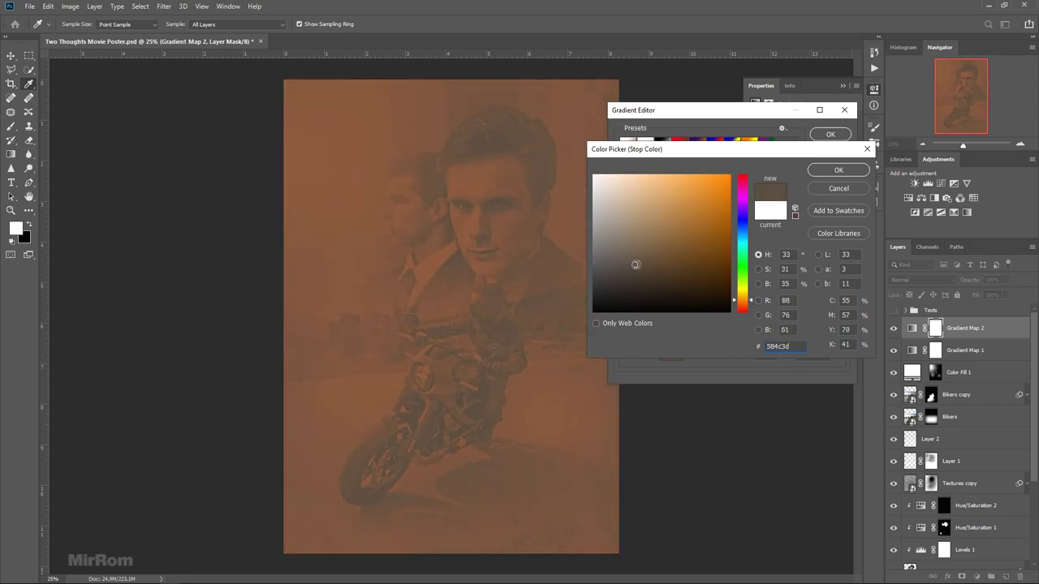
pyautogui.click(838, 172)
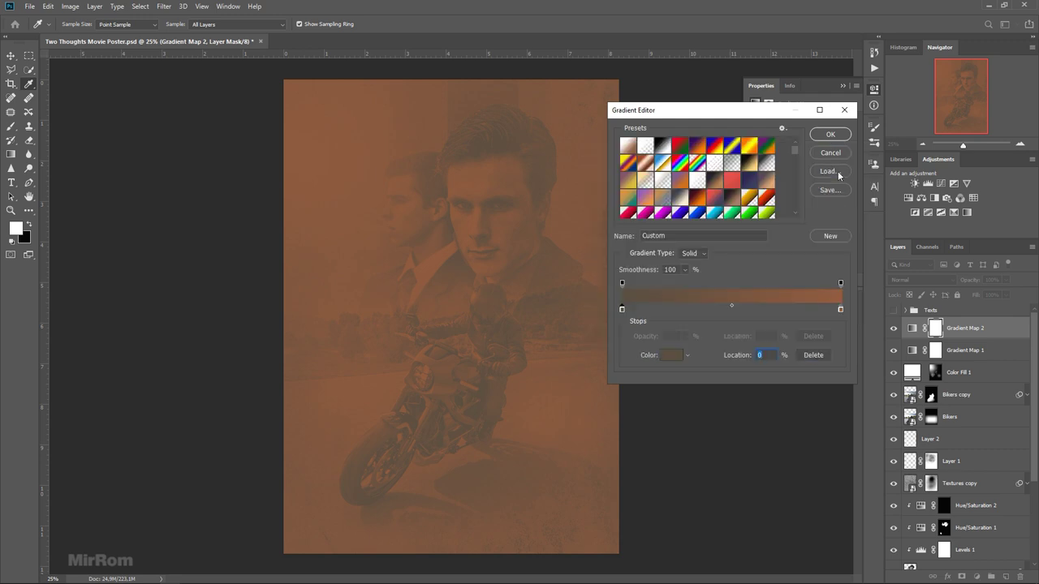
# Step: Set the right gradient stop to a pale sepia yellow and accept the gradient
pyautogui.click(839, 310)
pyautogui.click(671, 357)
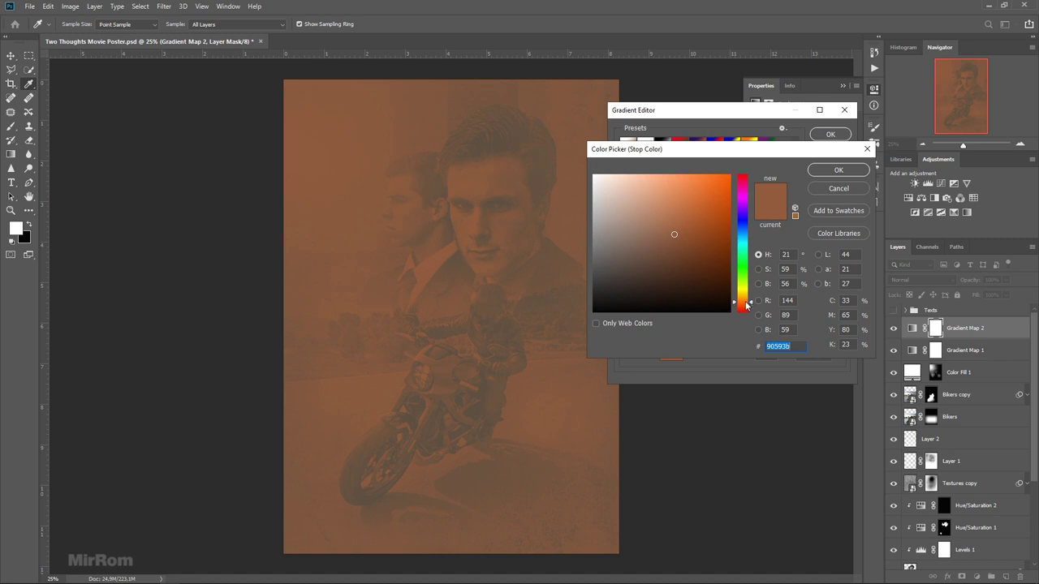
pyautogui.moveTo(747, 304); pyautogui.dragTo(746, 298)
pyautogui.moveTo(690, 224); pyautogui.dragTo(649, 175)
pyautogui.click(665, 181)
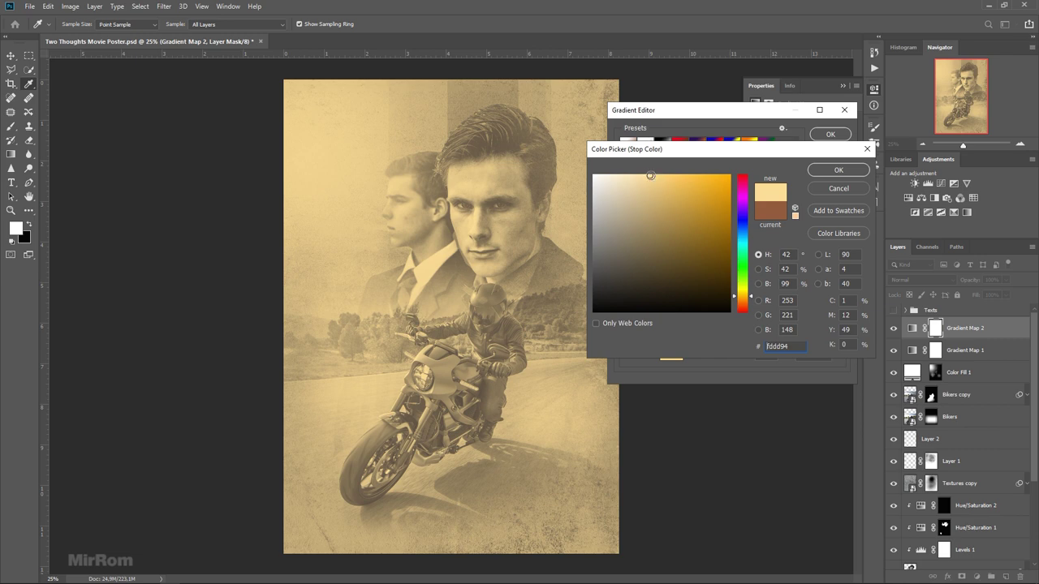
pyautogui.click(838, 174)
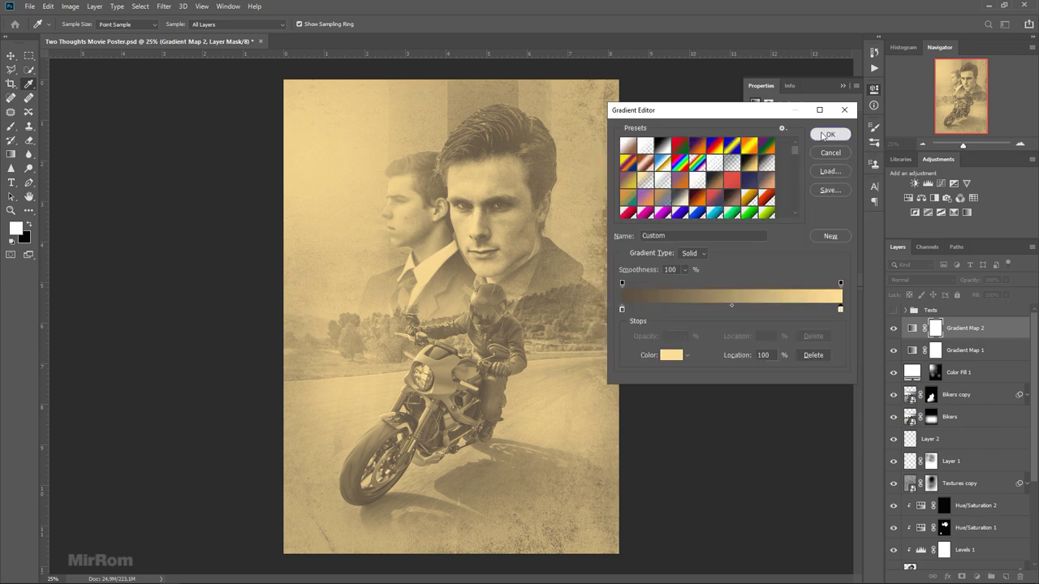
pyautogui.click(823, 135)
# Step: Blend Gradient Map 2 in Soft Light at 39% opacity
pyautogui.press('v')
pyautogui.click(913, 280)
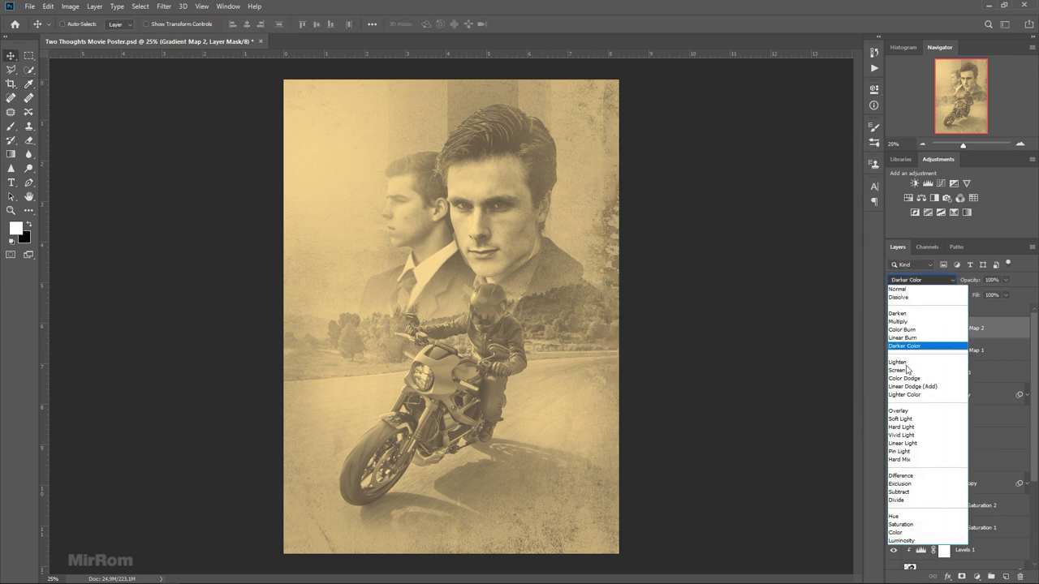
pyautogui.click(911, 420)
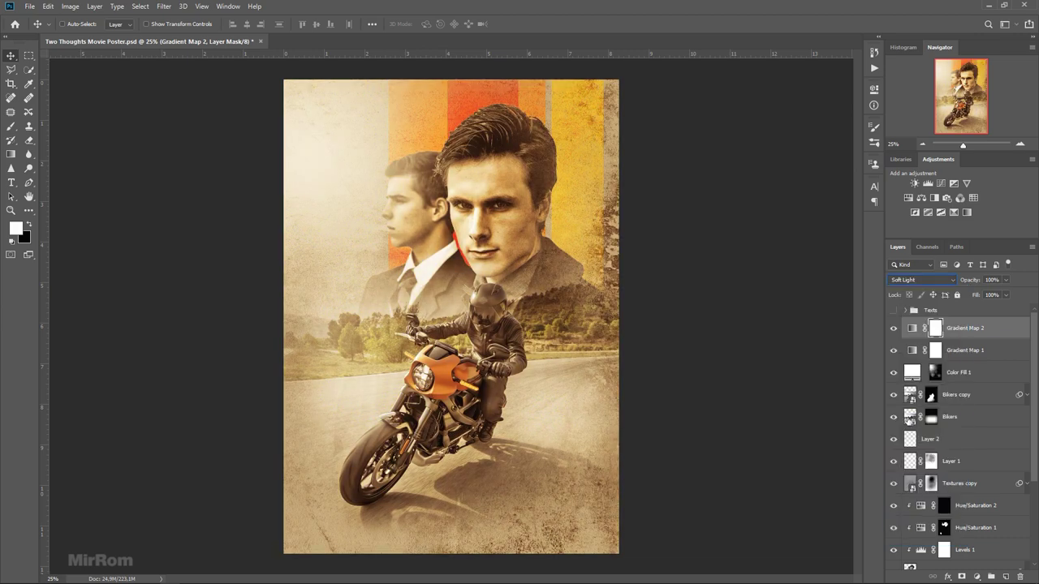
pyautogui.click(1006, 280)
pyautogui.moveTo(1006, 294); pyautogui.dragTo(974, 294)
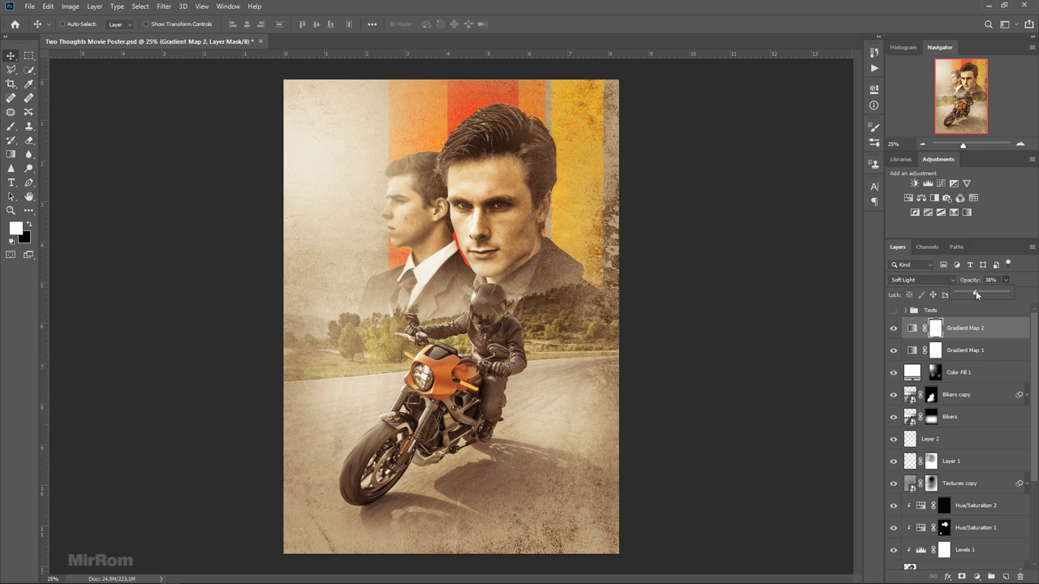
pyautogui.click(996, 279)
pyautogui.click(996, 279)
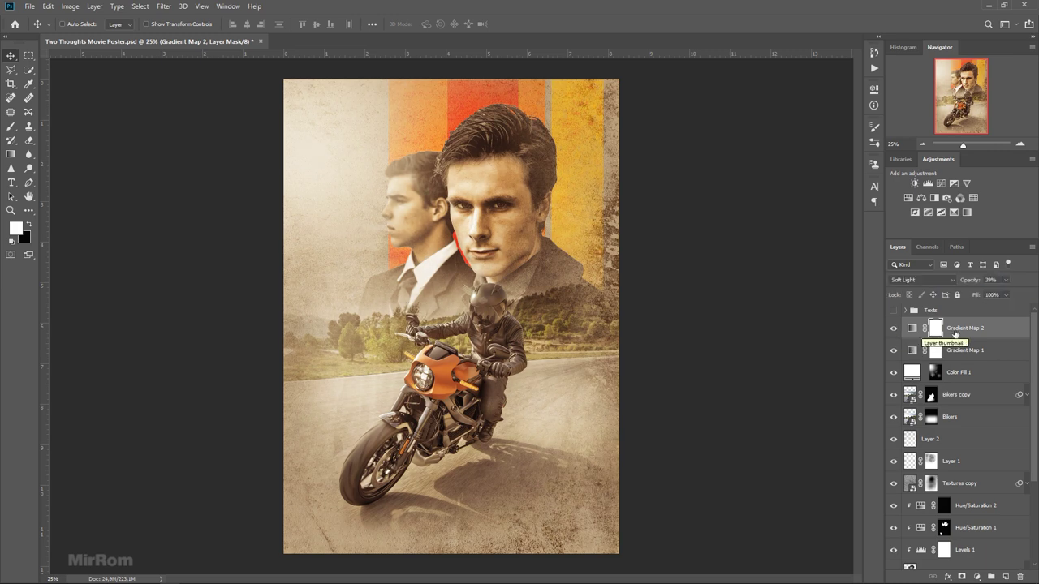
# Step: Add a Color Lookup adjustment layer using Soft_Warming.look
pyautogui.click(973, 198)
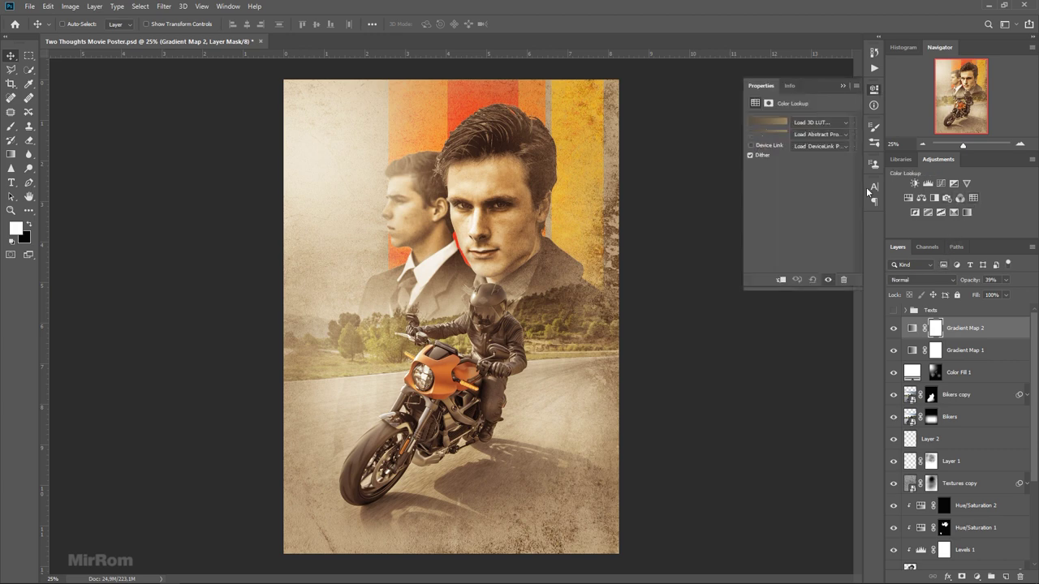
pyautogui.click(819, 122)
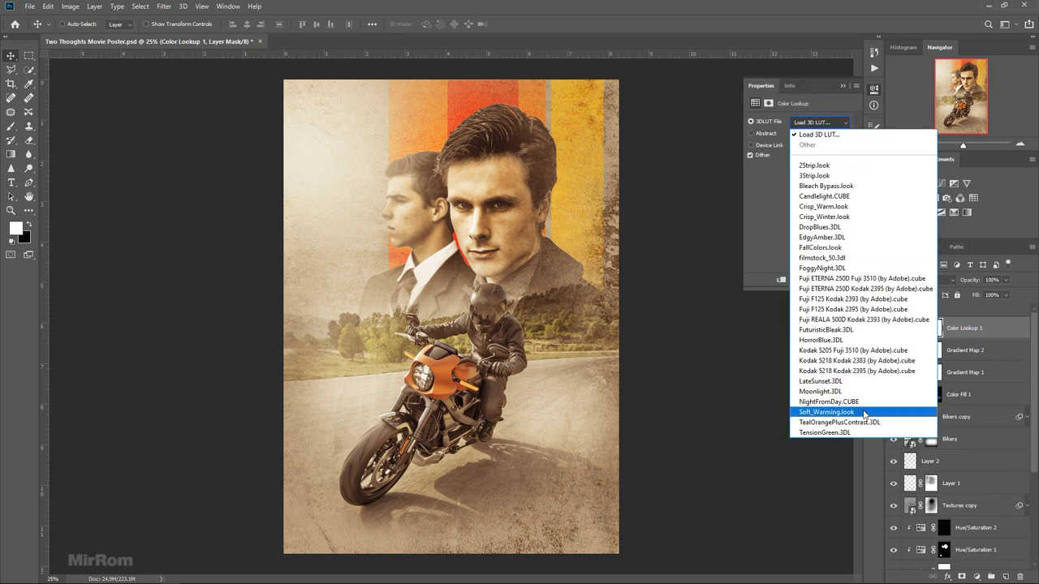
pyautogui.click(864, 412)
pyautogui.click(843, 86)
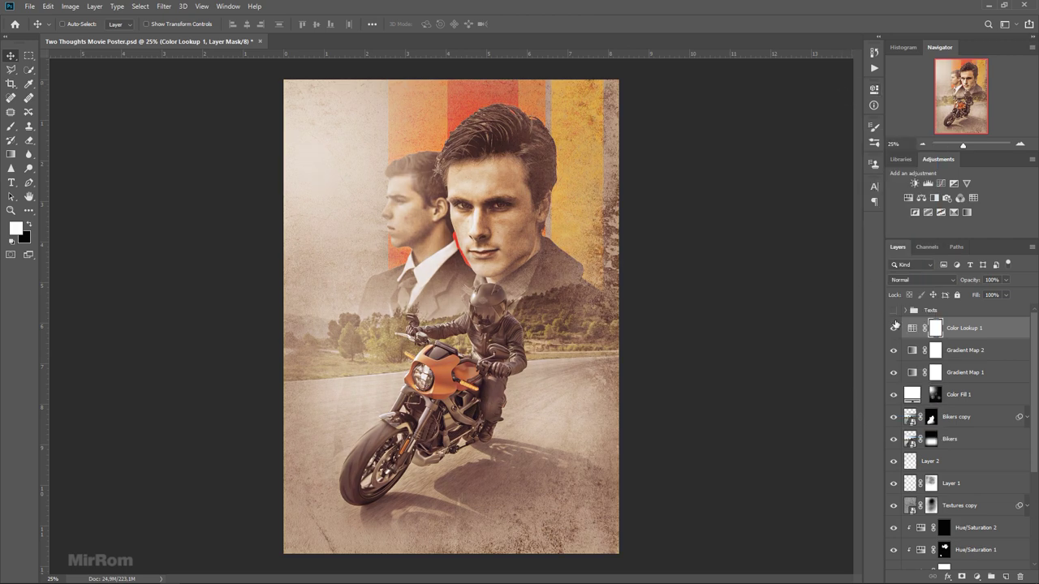
# Step: Add a Vibrance layer with vibrance +45 and saturation +10, toggling it to compare
pyautogui.click(966, 184)
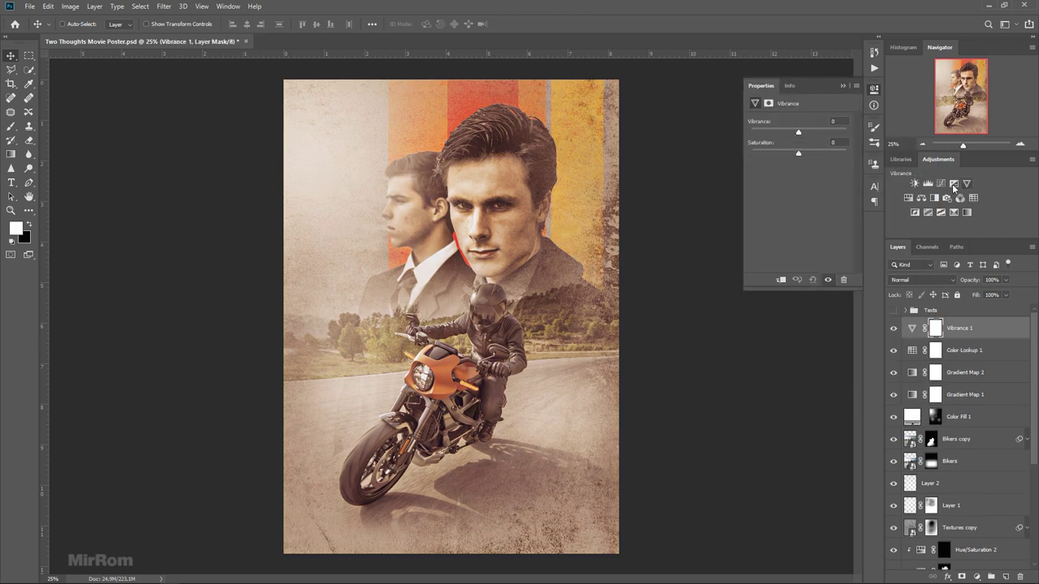
pyautogui.moveTo(804, 136)
pyautogui.mouseDown()
pyautogui.moveTo(819, 137)
pyautogui.moveTo(804, 155)
pyautogui.mouseUp()
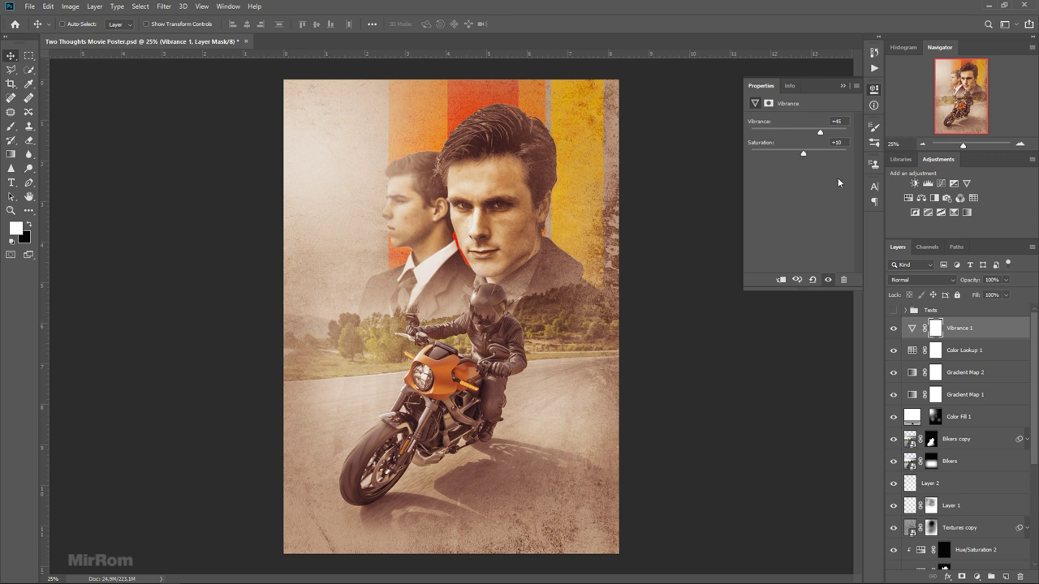
pyautogui.click(843, 85)
pyautogui.click(892, 327)
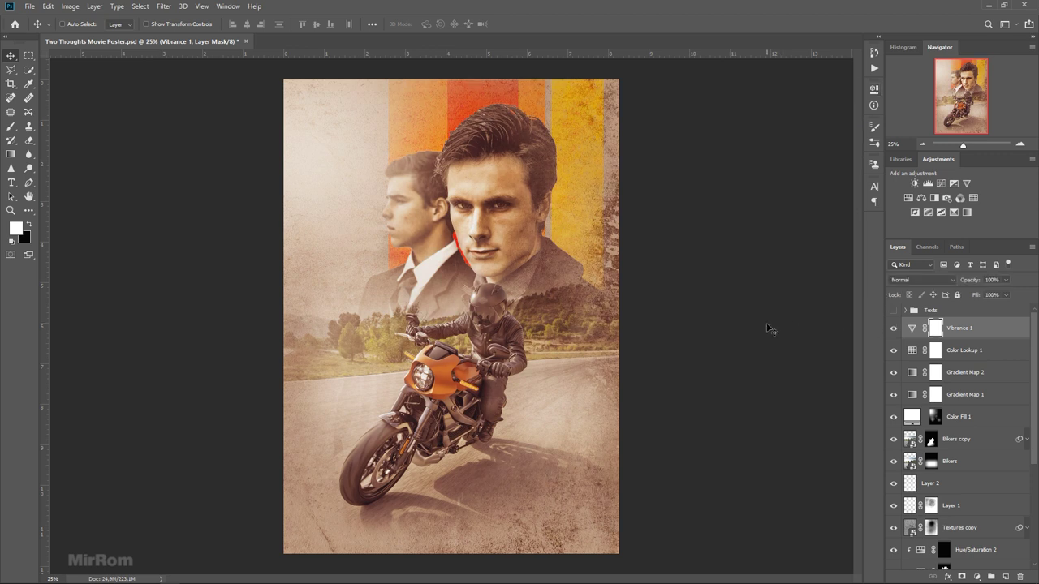
# Step: Add a Curves layer with a midtone point and a slightly lowered highlight point
pyautogui.click(940, 183)
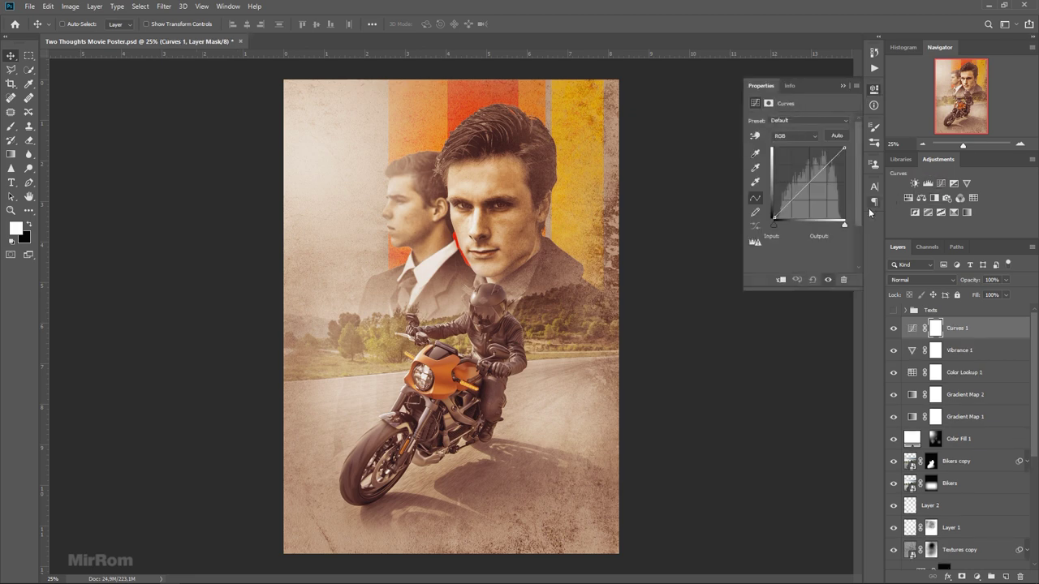
pyautogui.moveTo(800, 191); pyautogui.dragTo(802, 192)
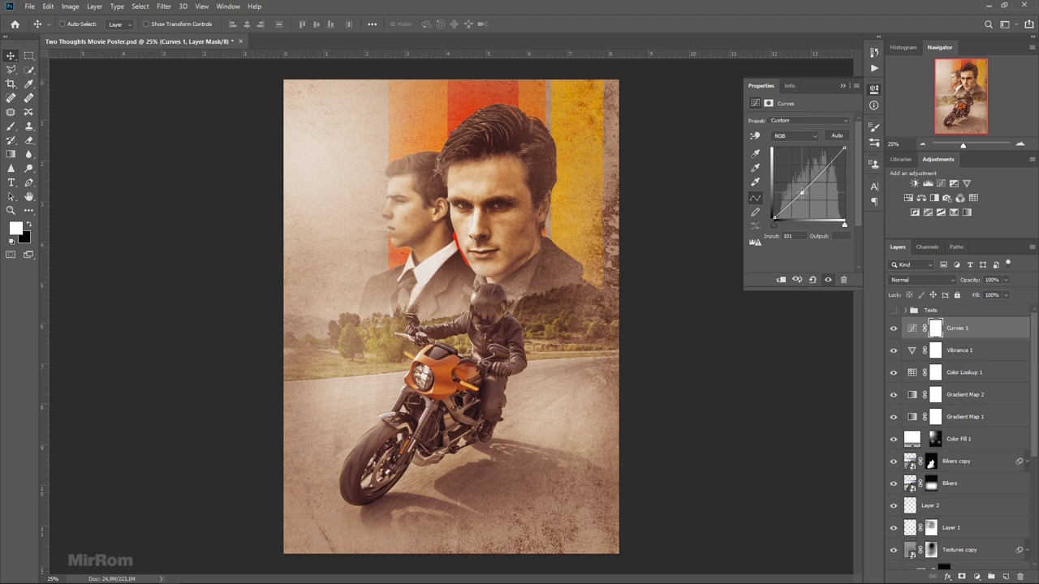
pyautogui.click(817, 173)
pyautogui.moveTo(818, 174); pyautogui.dragTo(814, 177)
pyautogui.click(843, 86)
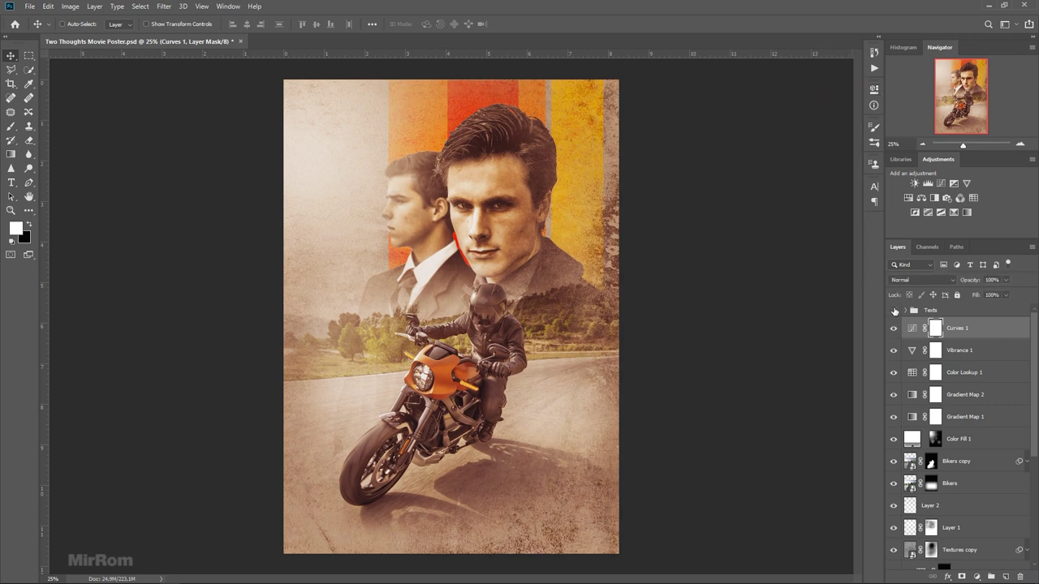